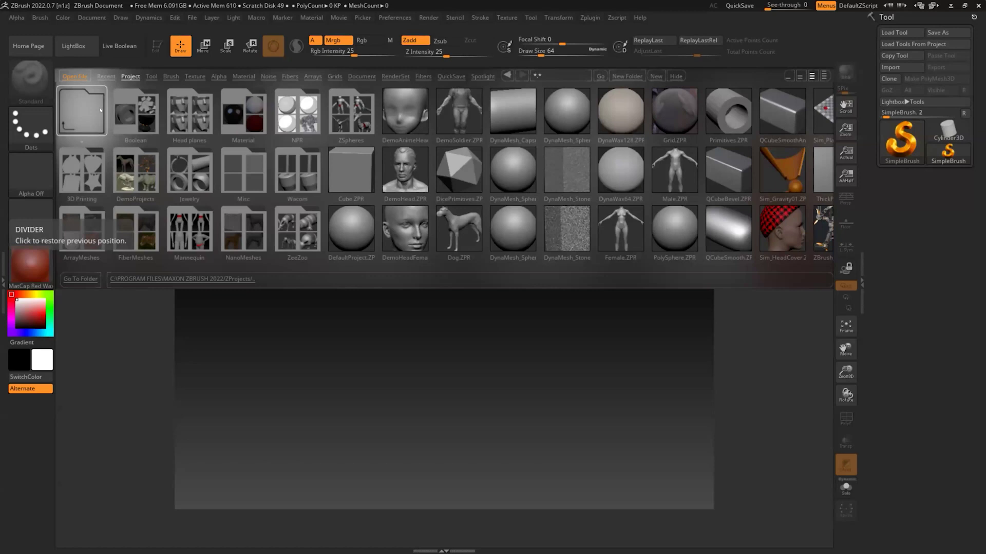
pyautogui.click(88, 51)
pyautogui.click(88, 50)
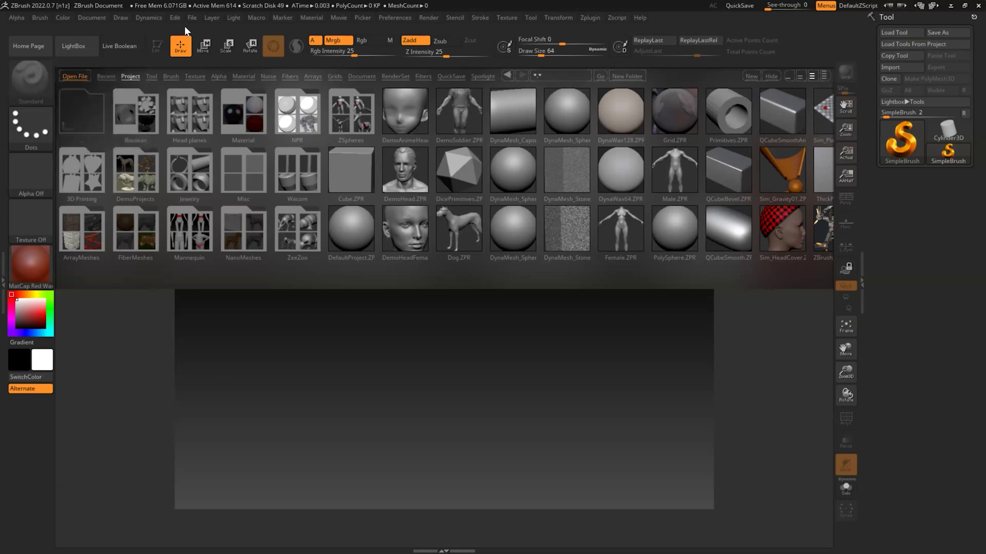
pyautogui.click(75, 46)
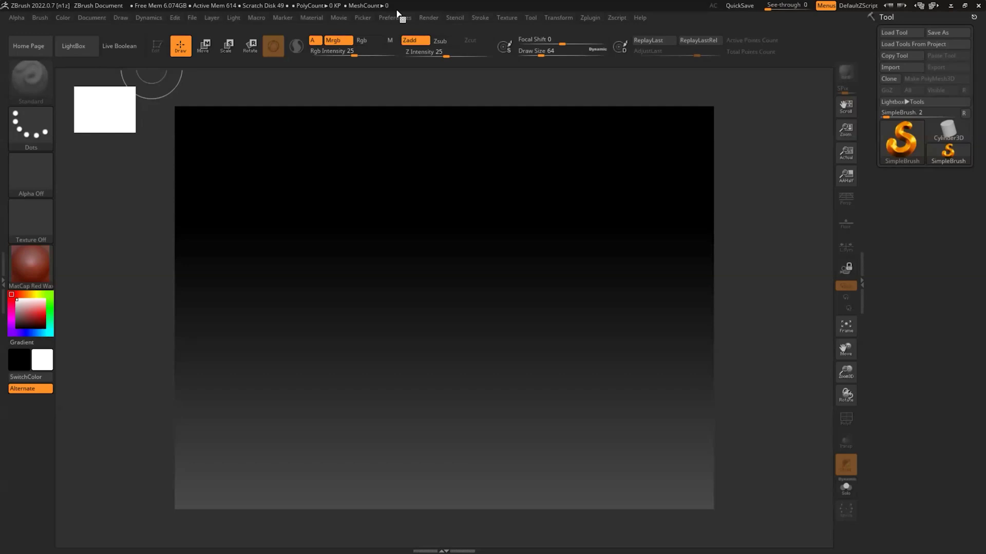
pyautogui.click(192, 19)
pyautogui.click(532, 17)
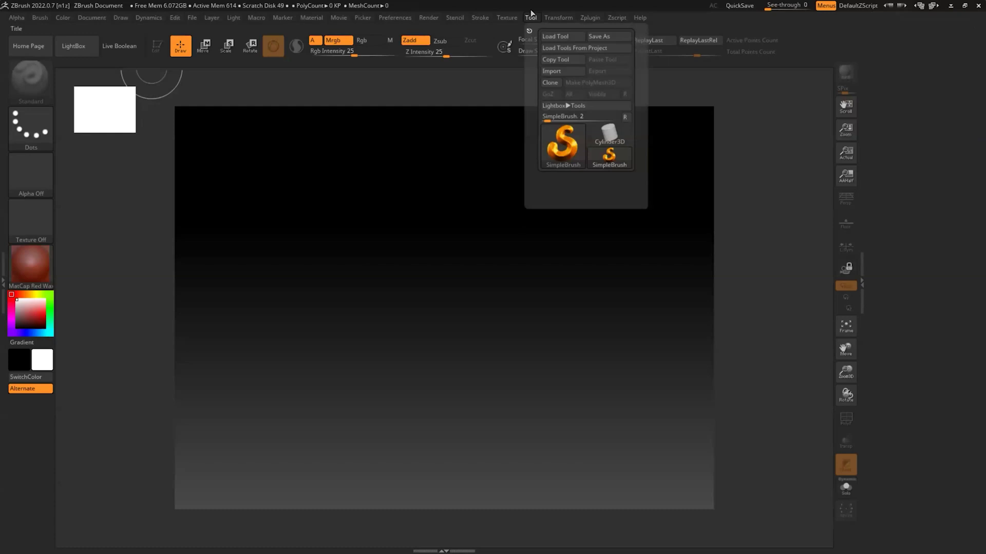
pyautogui.click(532, 18)
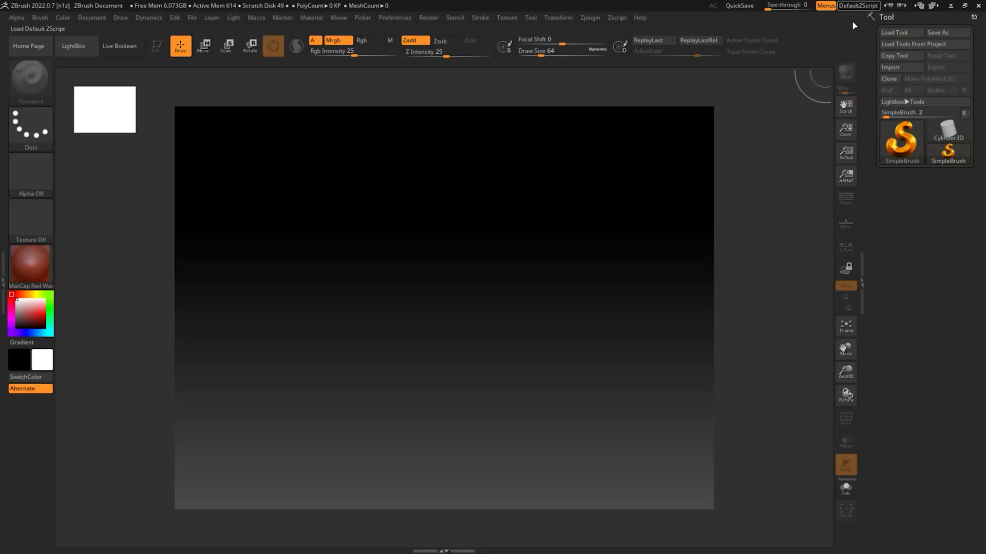
pyautogui.moveTo(902, 135)
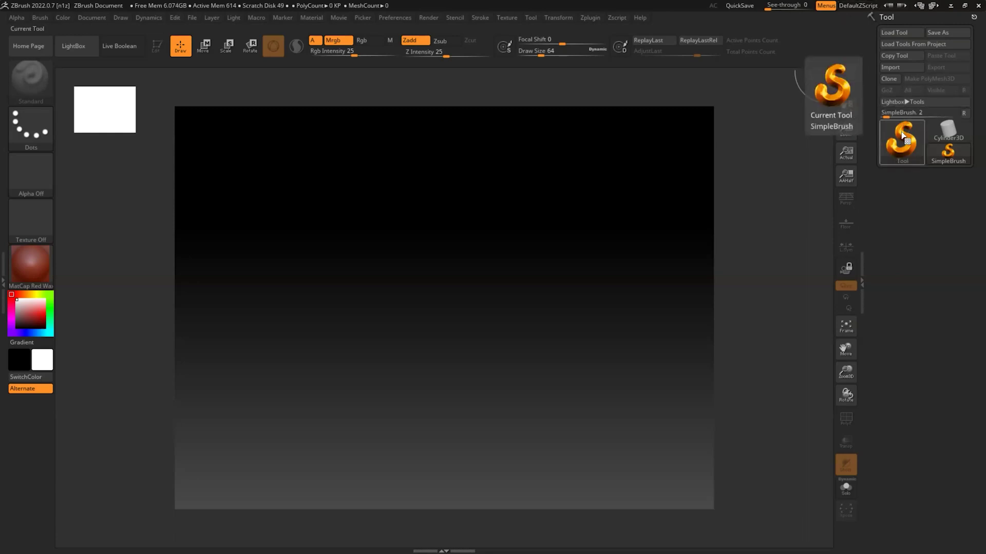
# Open the DynaMesh_Sphere_64 project from LightBox without saving changes to the current project.
pyautogui.click(80, 48)
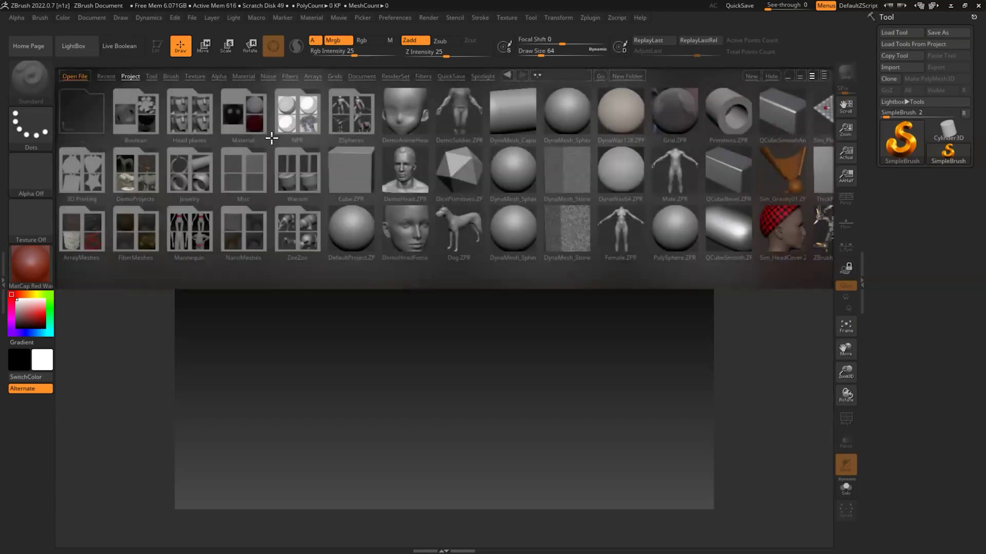
pyautogui.doubleClick(564, 113)
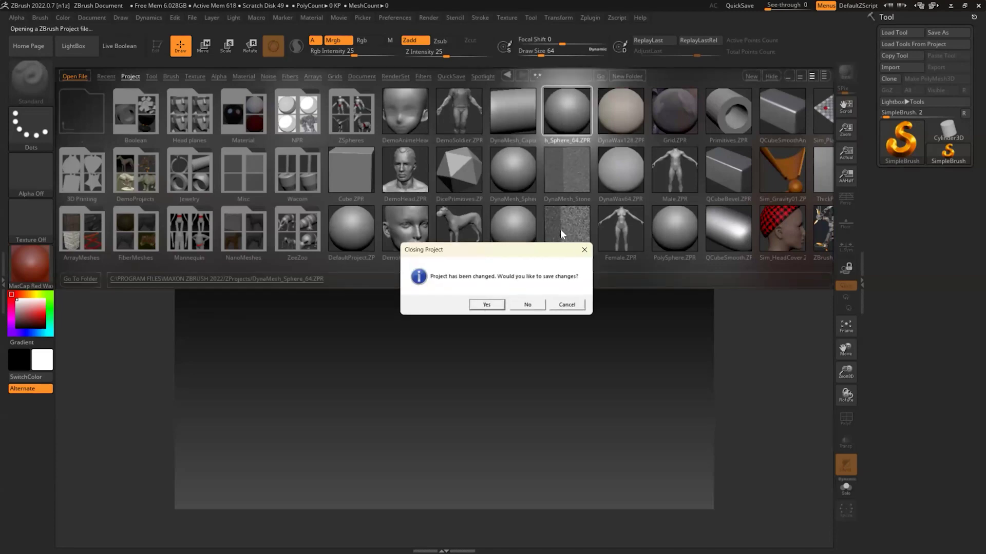
pyautogui.click(532, 307)
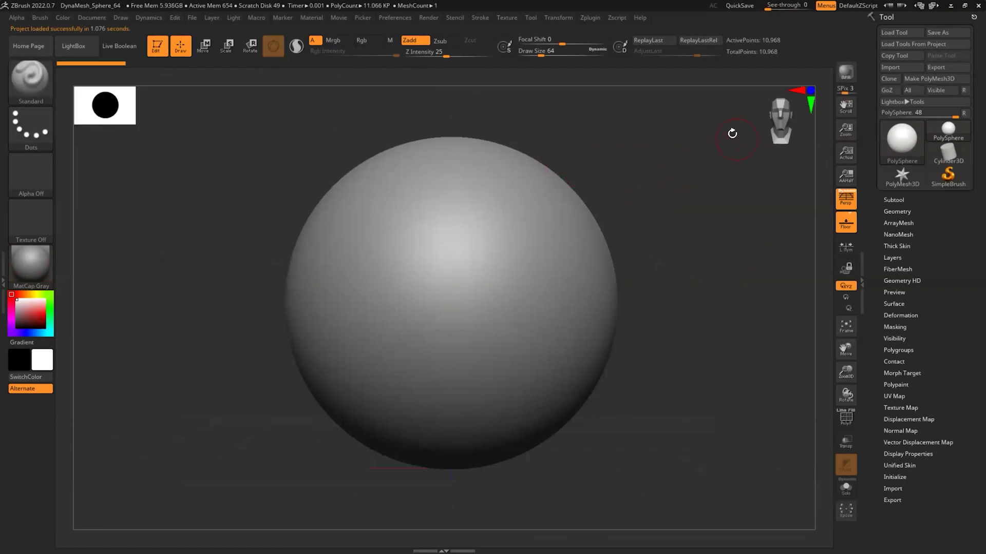
# Switch the active tool to Cylinder3D and back to PolySphere.
pyautogui.moveTo(909, 124)
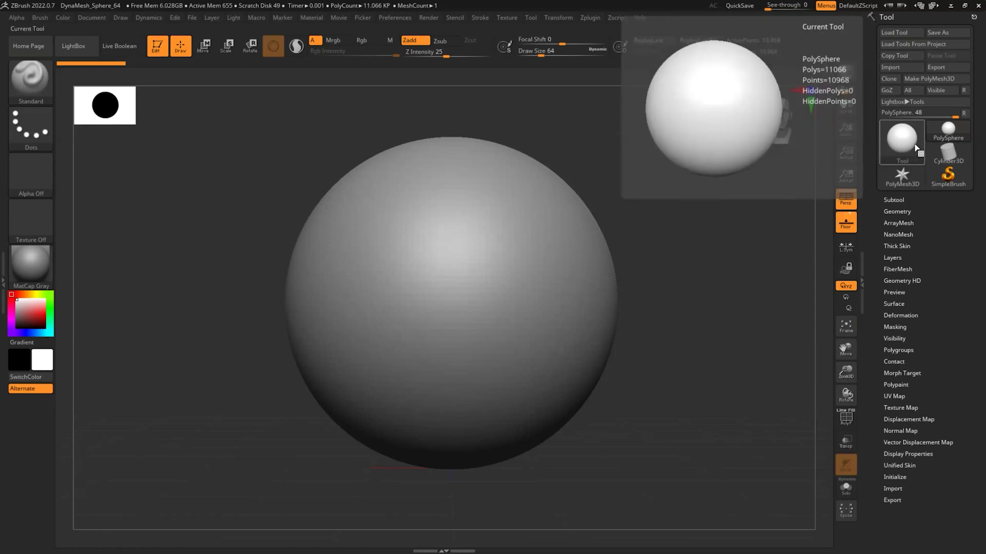
pyautogui.click(946, 151)
pyautogui.click(947, 132)
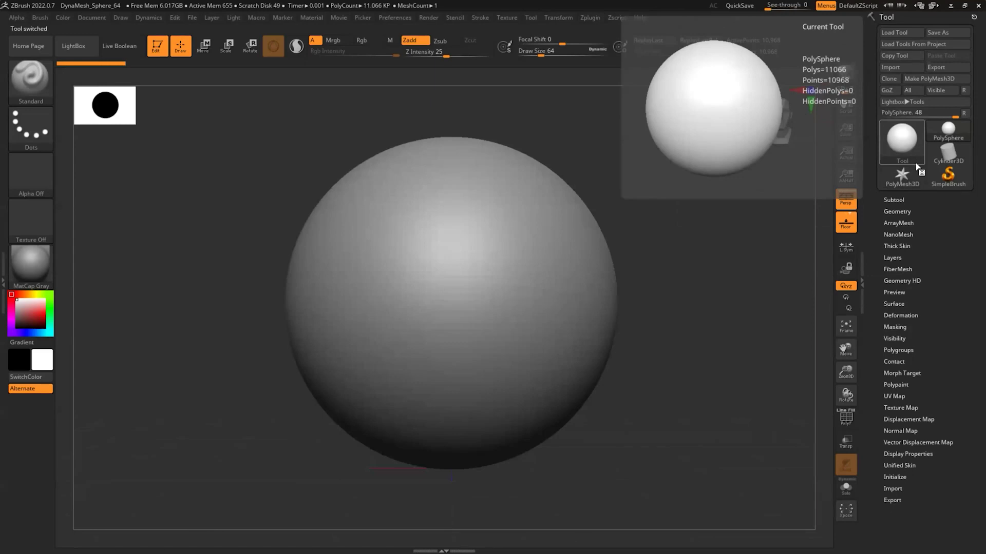
# Expand the Subtool settings of the PolySphere tool.
pyautogui.click(899, 200)
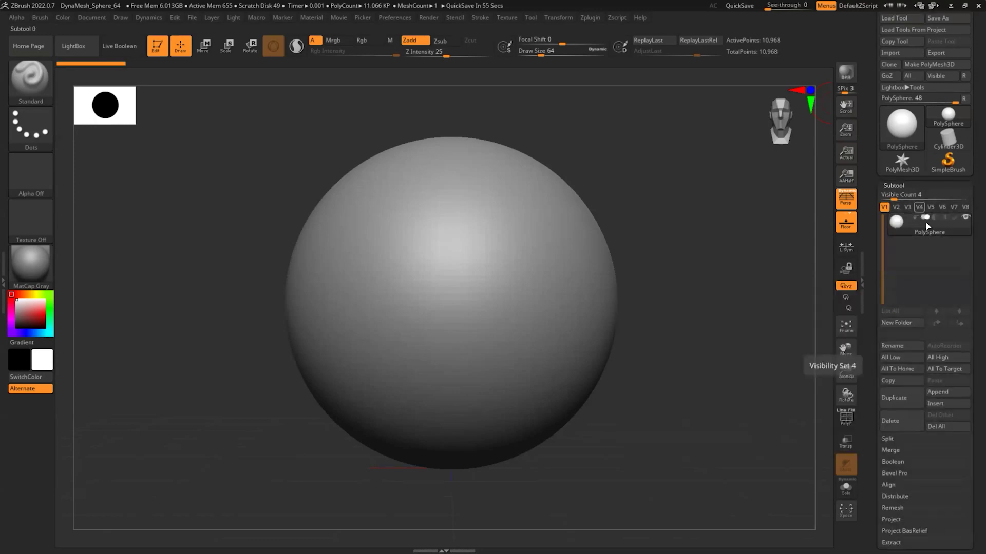
pyautogui.moveTo(928, 226)
# Switch to Cylinder3D, try SimpleBrush but decline leaving Edit mode, and return to PolySphere.
pyautogui.click(937, 149)
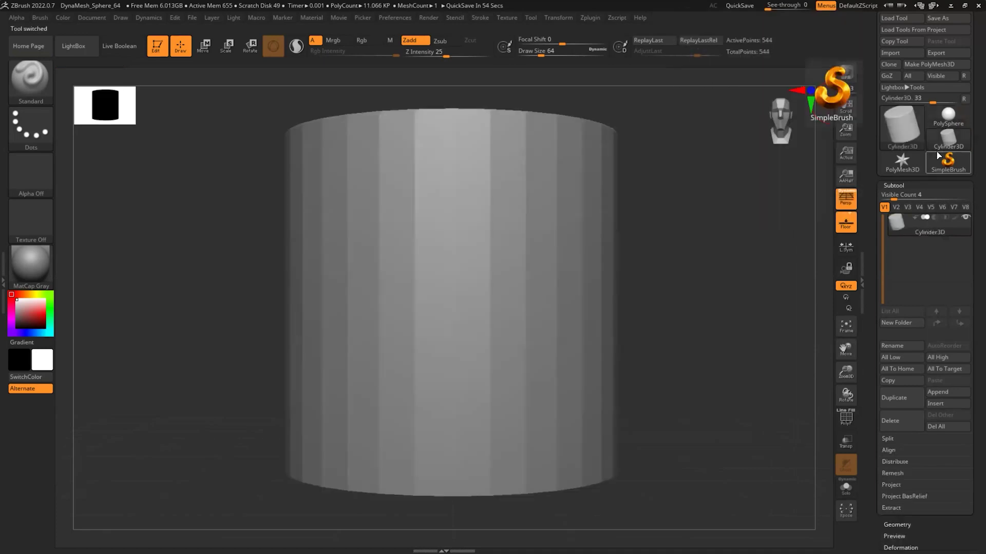
pyautogui.click(948, 161)
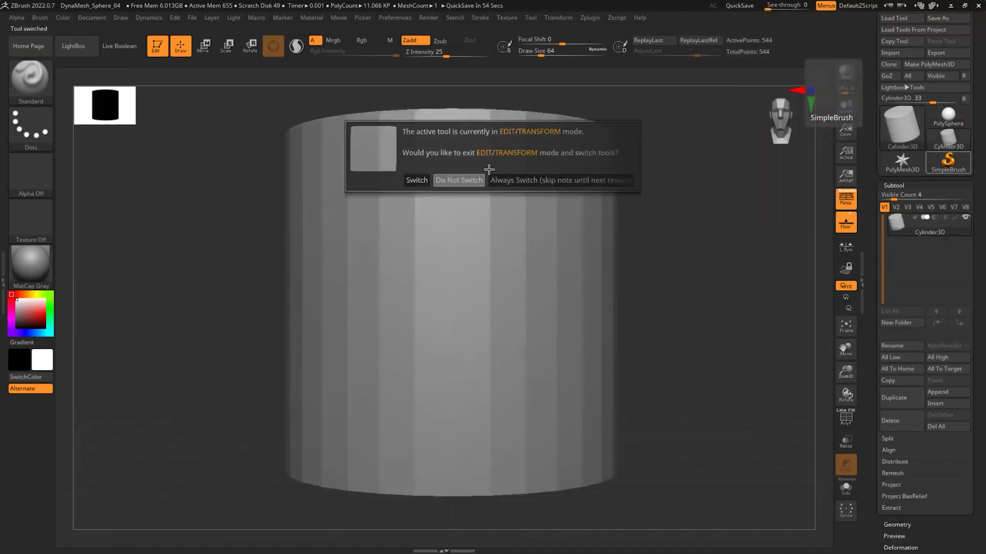
pyautogui.click(459, 180)
pyautogui.click(949, 119)
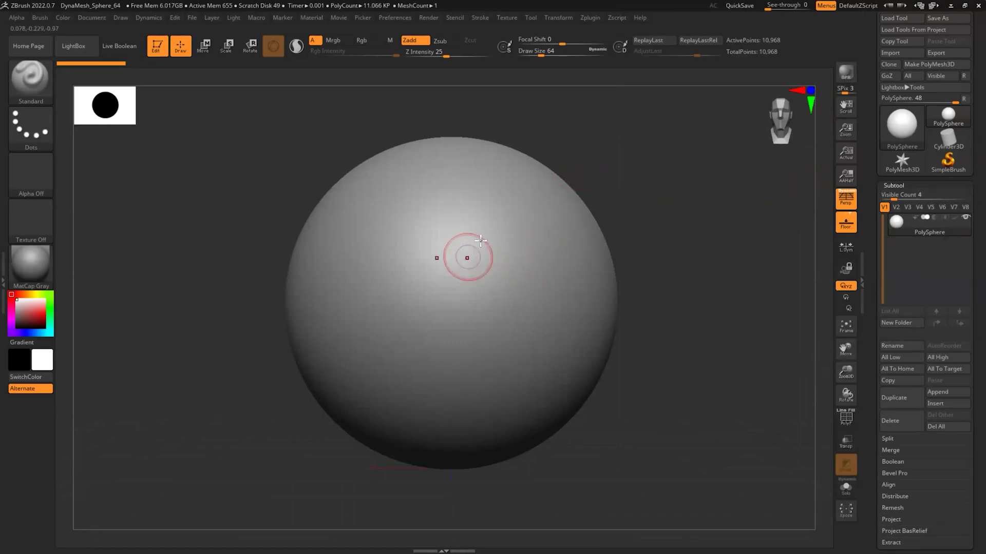
# Sculpt two mirrored vertical strokes on the front of the sphere with the Standard brush and try the undo history.
pyautogui.moveTo(500, 218); pyautogui.dragTo(504, 362)
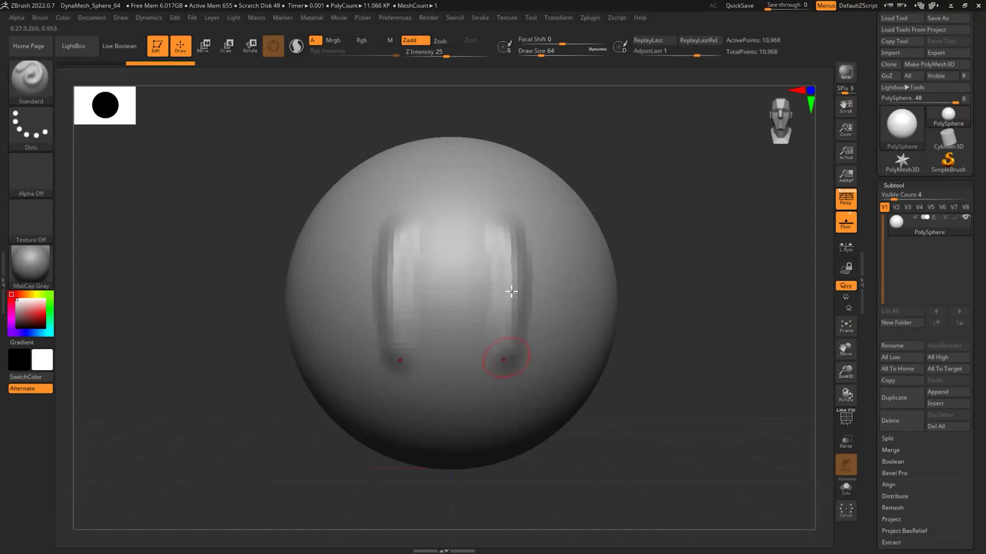
pyautogui.moveTo(546, 235); pyautogui.dragTo(554, 316)
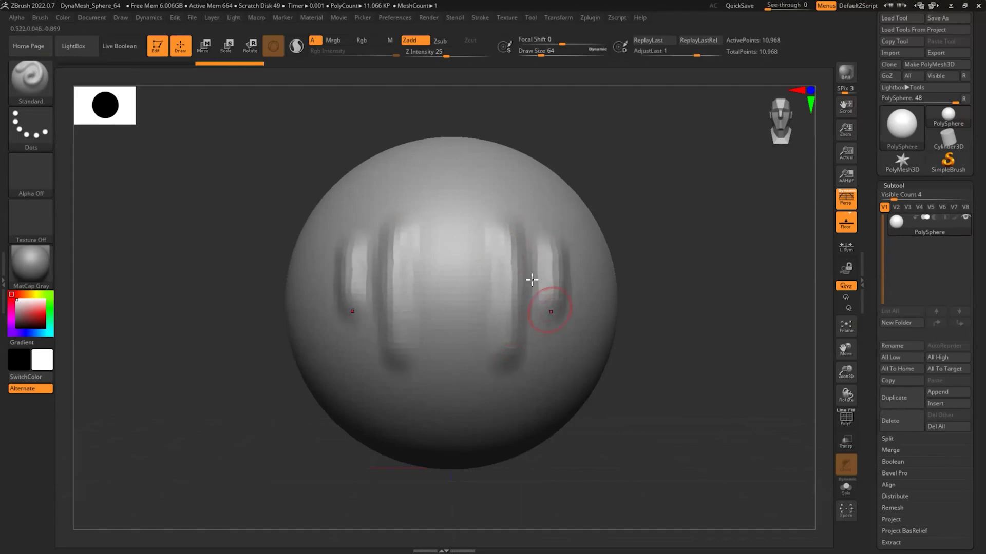
pyautogui.moveTo(239, 62)
pyautogui.mouseDown()
pyautogui.moveTo(126, 58)
pyautogui.moveTo(236, 64)
pyautogui.mouseUp()
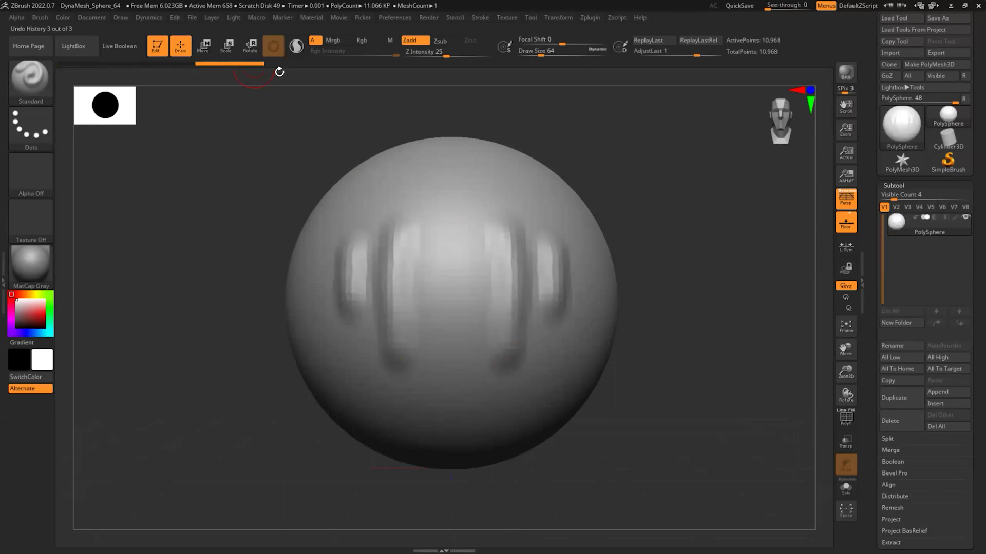
pyautogui.moveTo(892, 229)
pyautogui.moveTo(186, 57)
pyautogui.mouseDown()
pyautogui.moveTo(93, 48)
pyautogui.moveTo(254, 48)
pyautogui.moveTo(175, 58)
pyautogui.moveTo(218, 57)
pyautogui.mouseUp()
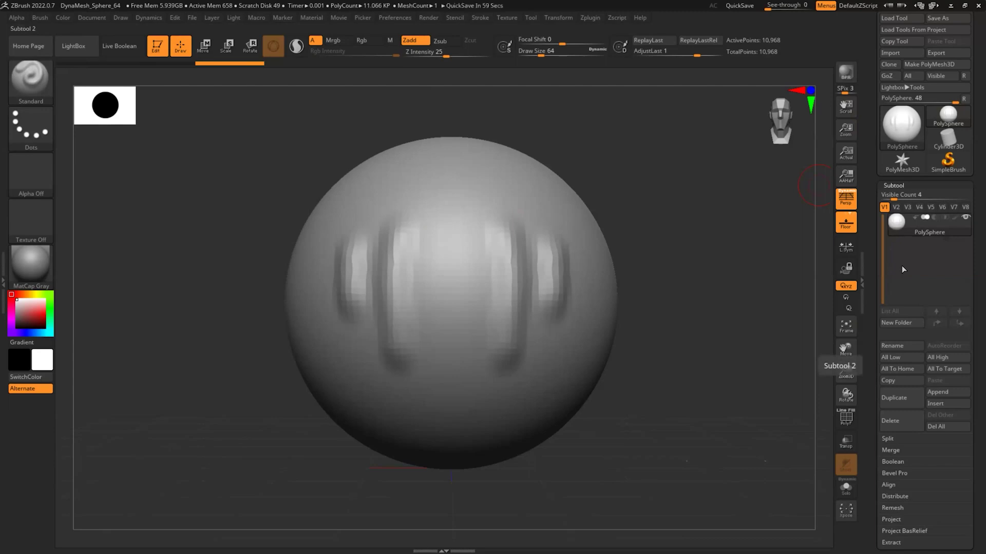
# Look over the Subtool options and swap the sculpted sphere for Cylinder3D and back to PolySphere.
pyautogui.scroll(-1, 922, 444)
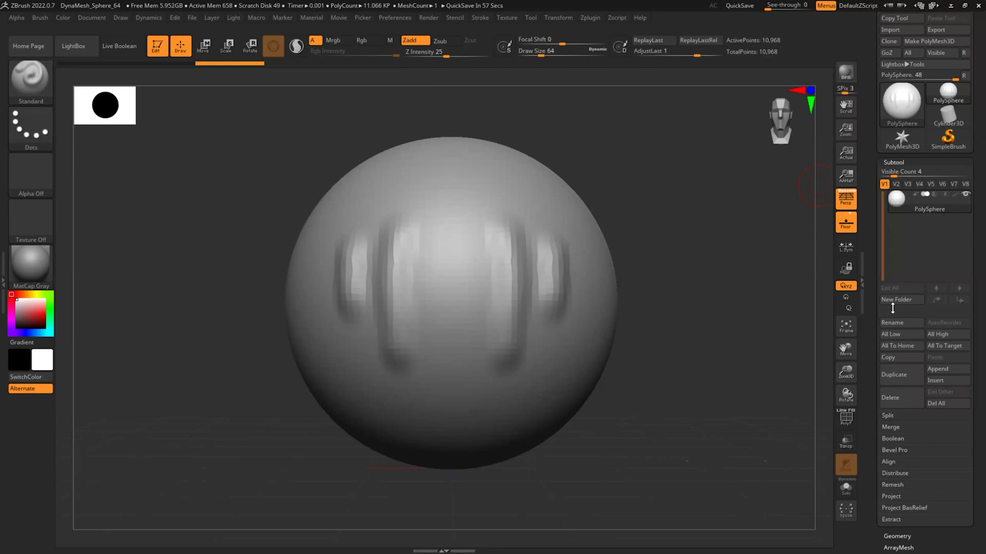
pyautogui.scroll(2, 892, 308)
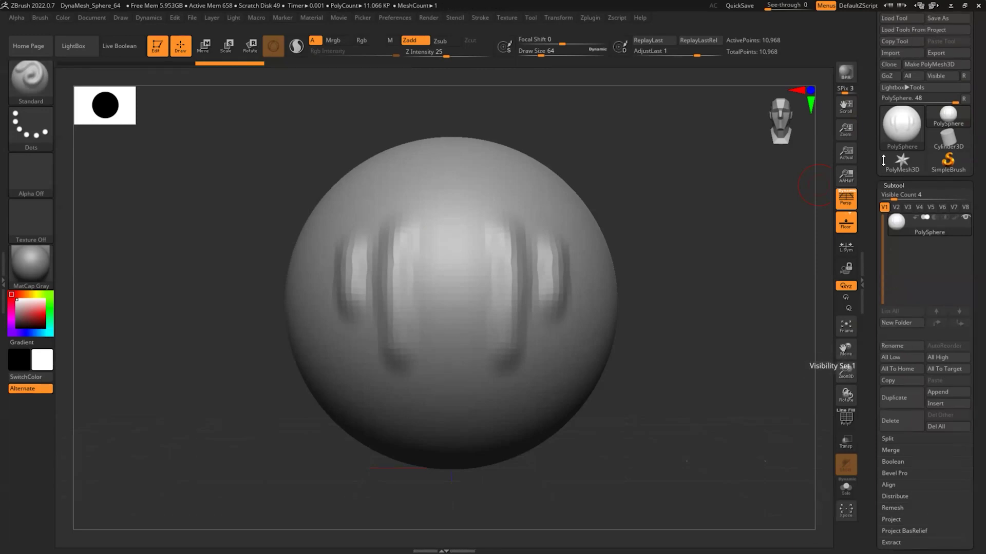
pyautogui.click(944, 134)
pyautogui.click(945, 118)
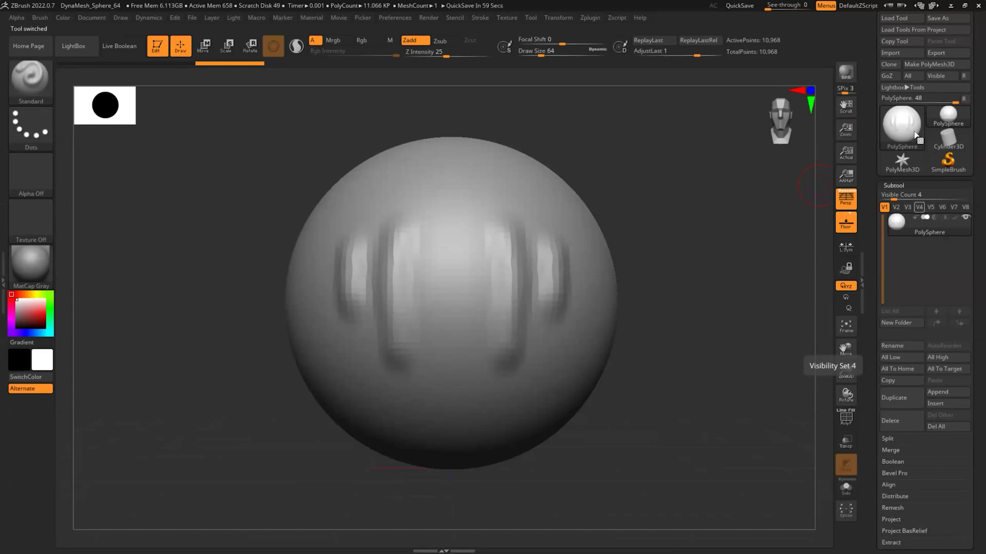
pyautogui.moveTo(922, 129)
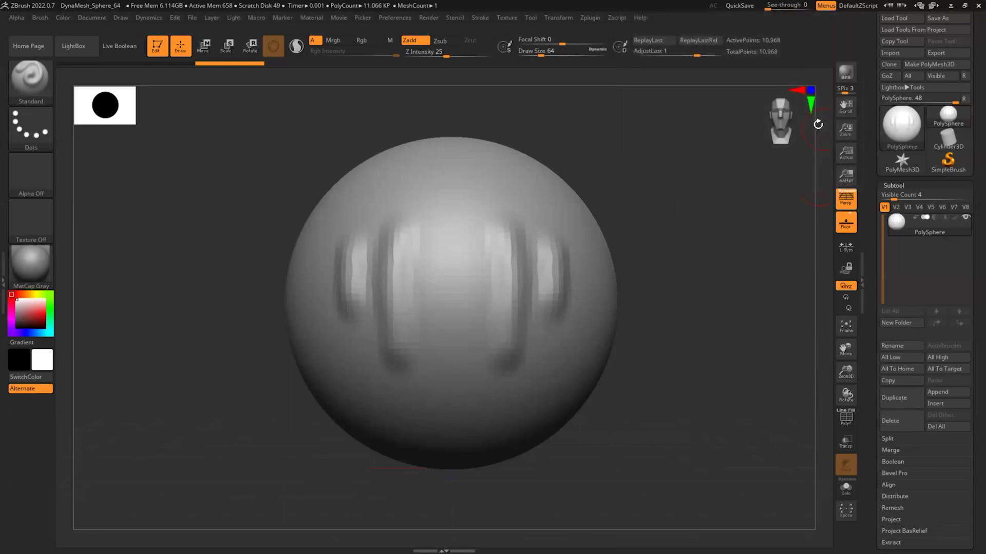
# Undo the sculpted strokes by returning to the first state in the sphere's undo history.
pyautogui.moveTo(31, 79)
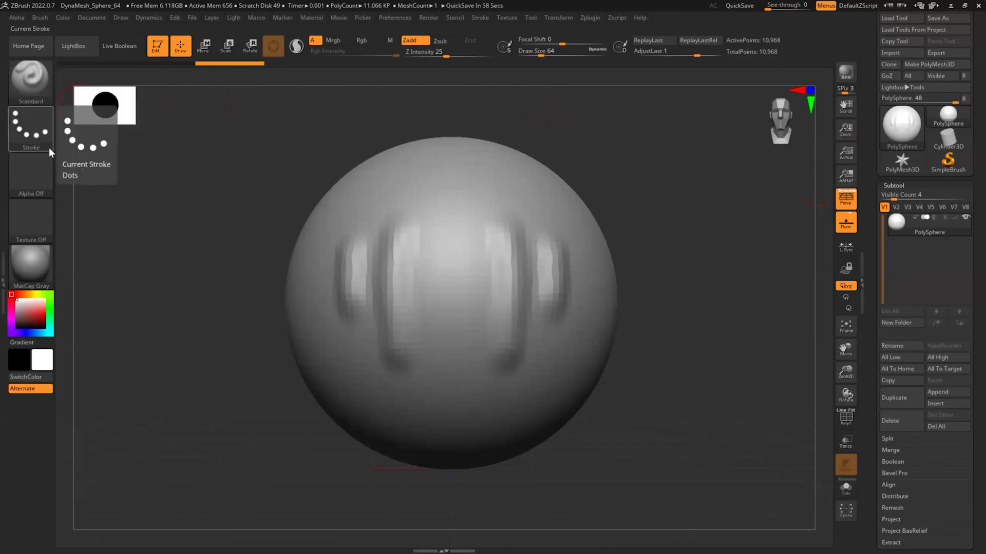
pyautogui.click(96, 64)
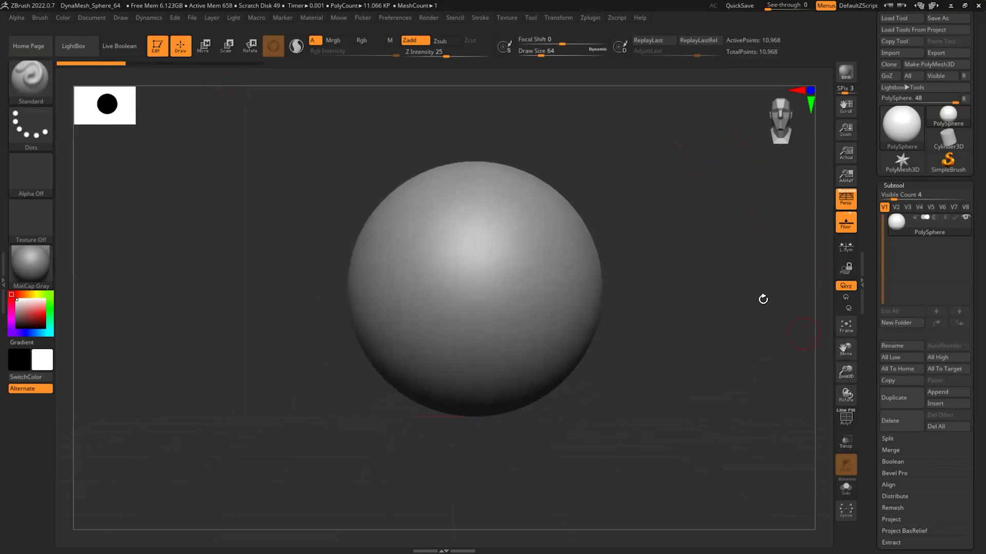
# Examine the sphere by orbiting, panning and zooming around it and fitting it to the view.
pyautogui.moveTo(763, 299)
pyautogui.mouseDown()
pyautogui.moveTo(784, 315)
pyautogui.moveTo(770, 309)
pyautogui.mouseUp()
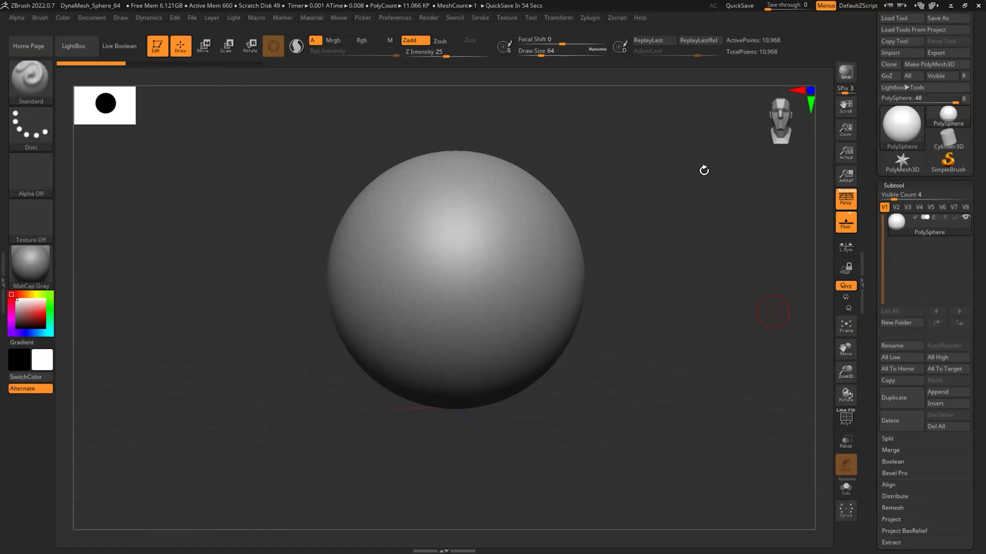
pyautogui.keyDown('alt'); pyautogui.moveTo(622, 192); pyautogui.dragTo(639, 178); pyautogui.keyUp('alt')
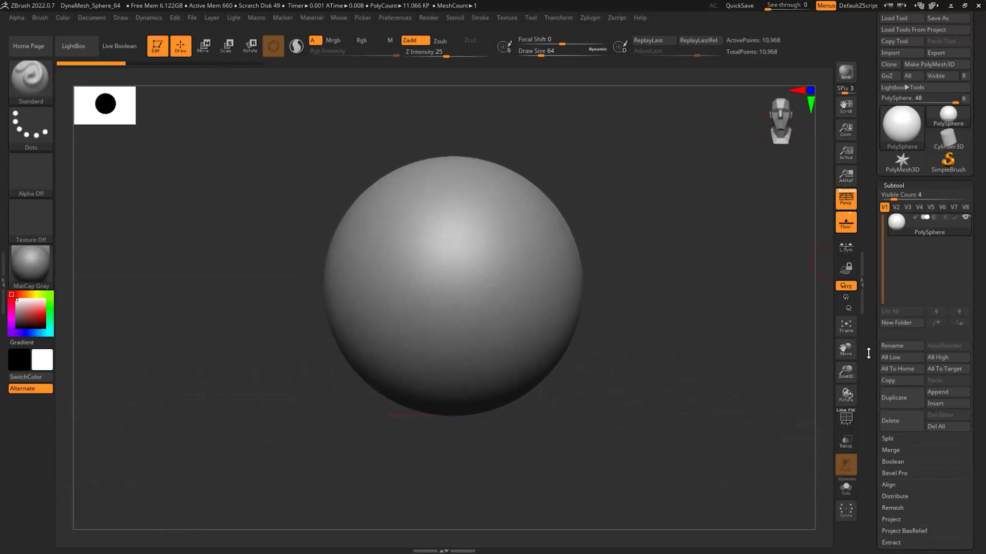
pyautogui.click(846, 326)
pyautogui.moveTo(843, 346); pyautogui.dragTo(843, 339)
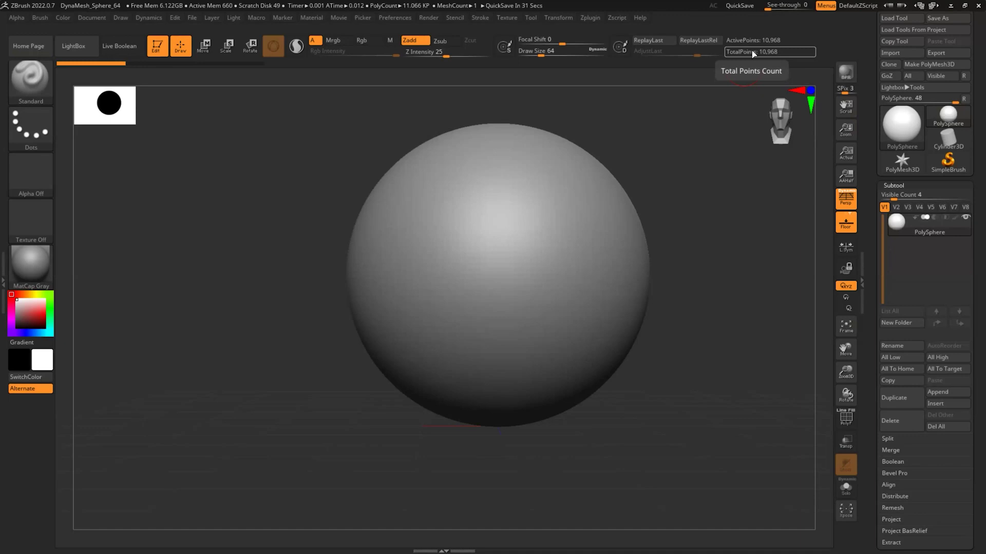
pyautogui.moveTo(845, 348); pyautogui.dragTo(772, 328)
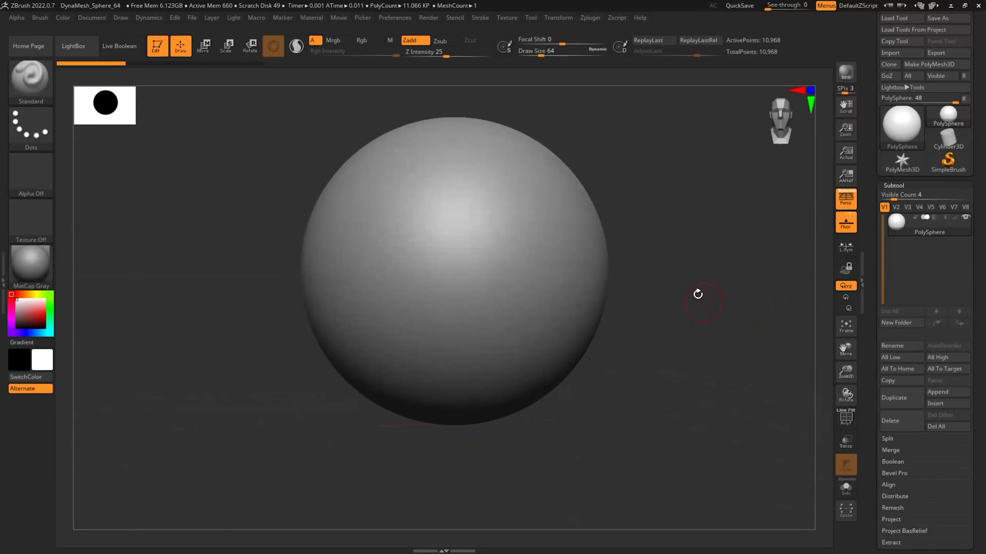
pyautogui.moveTo(698, 260); pyautogui.dragTo(711, 243)
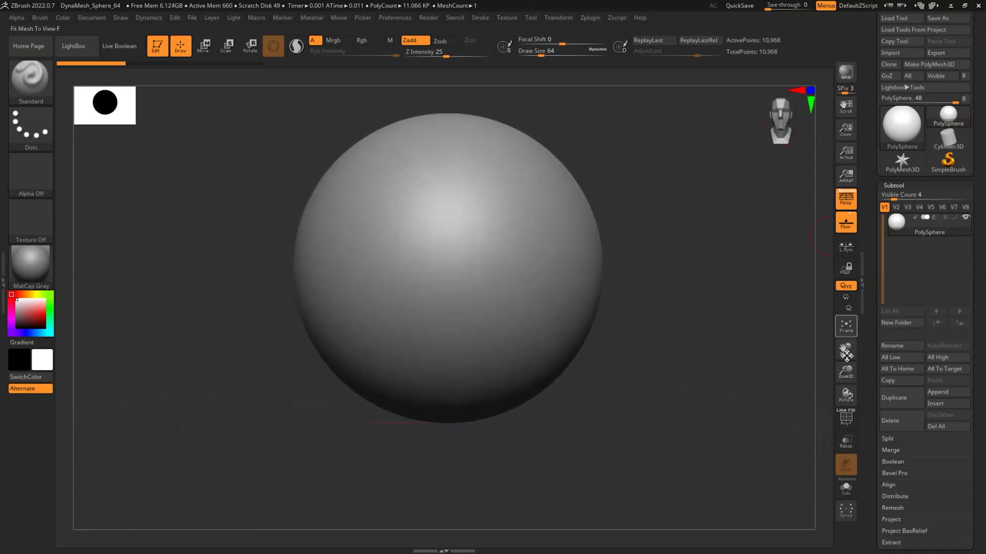
pyautogui.click(846, 327)
pyautogui.moveTo(846, 371); pyautogui.dragTo(748, 279)
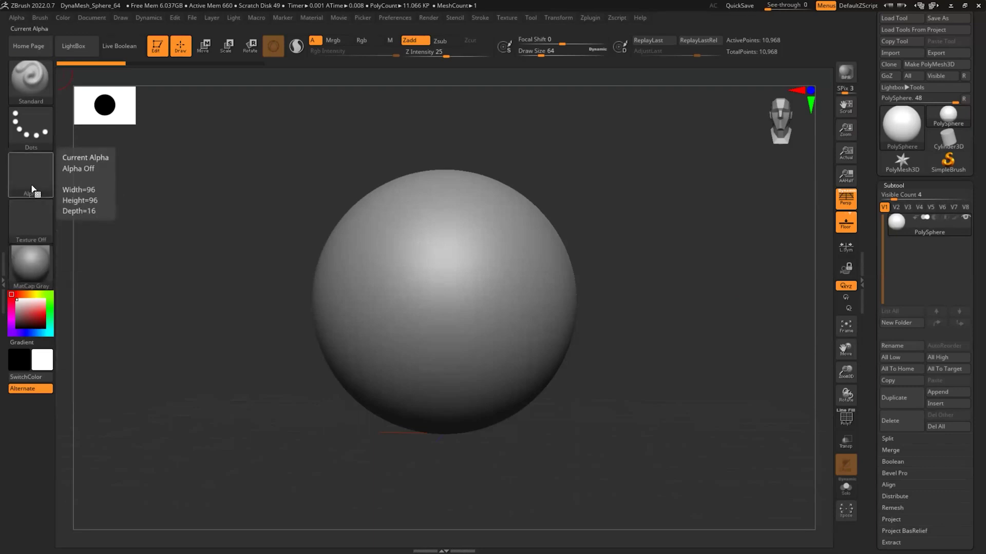
# Look over the current brush and stroke type choices for the Standard brush.
pyautogui.click(31, 82)
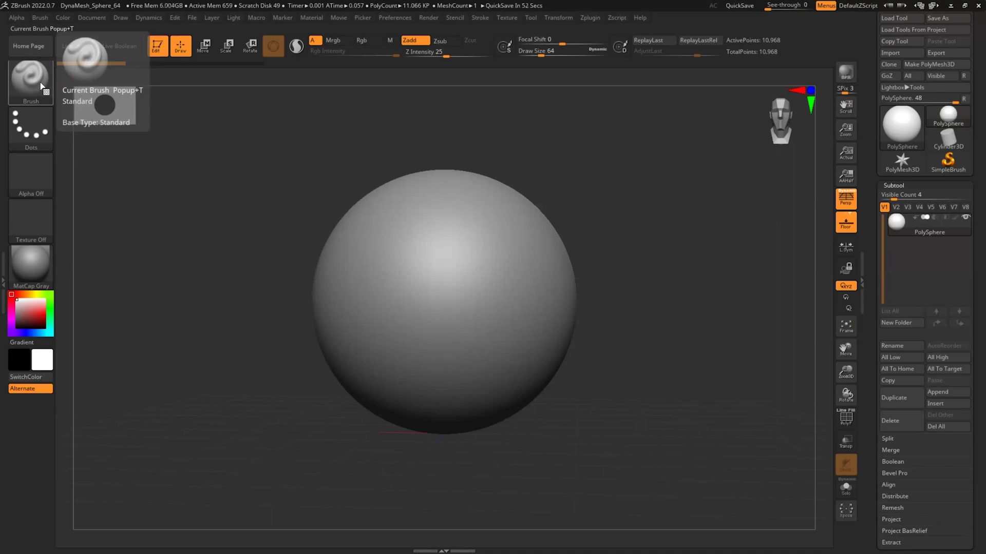
pyautogui.click(42, 86)
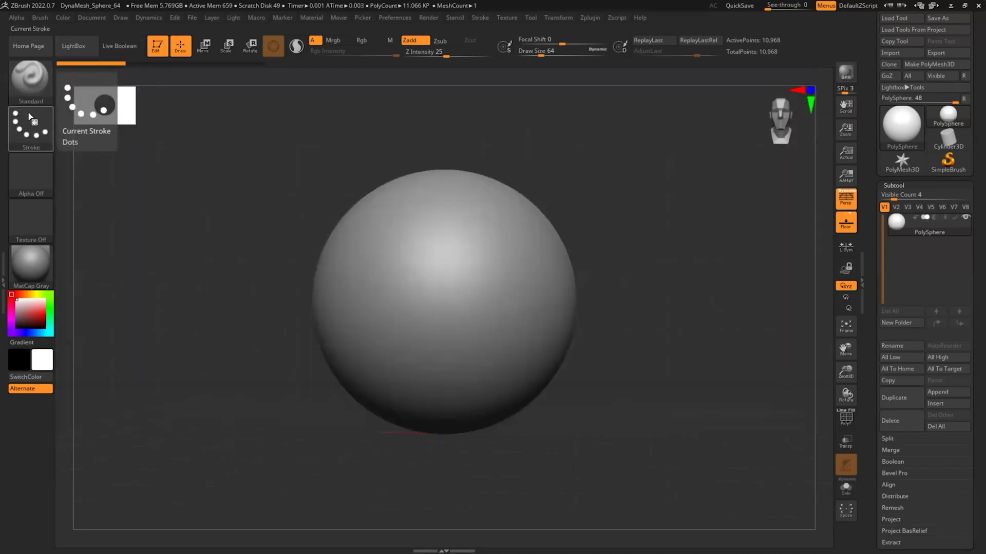
pyautogui.click(29, 123)
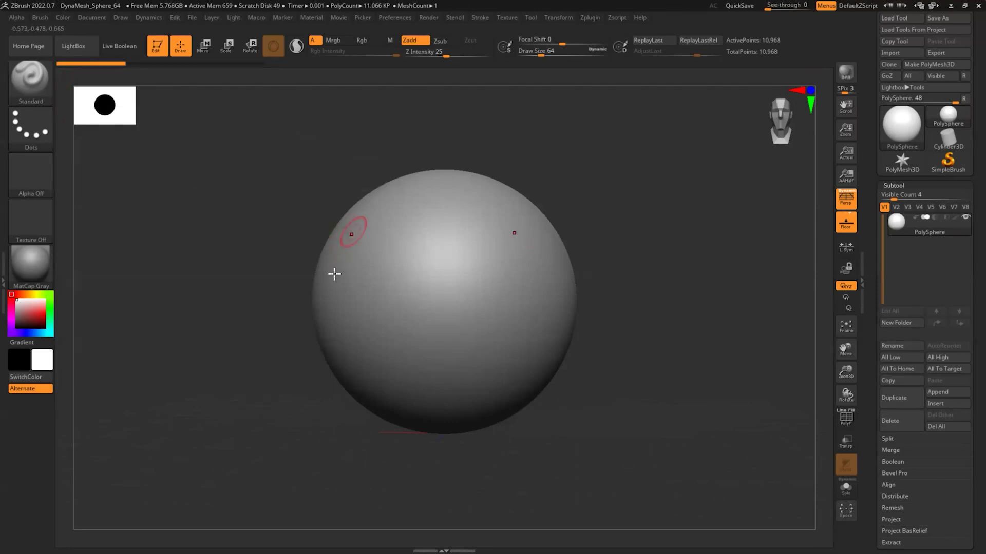
# Give the Standard brush Alpha 19, try it on the front of the sphere and undo the mark.
pyautogui.click(32, 173)
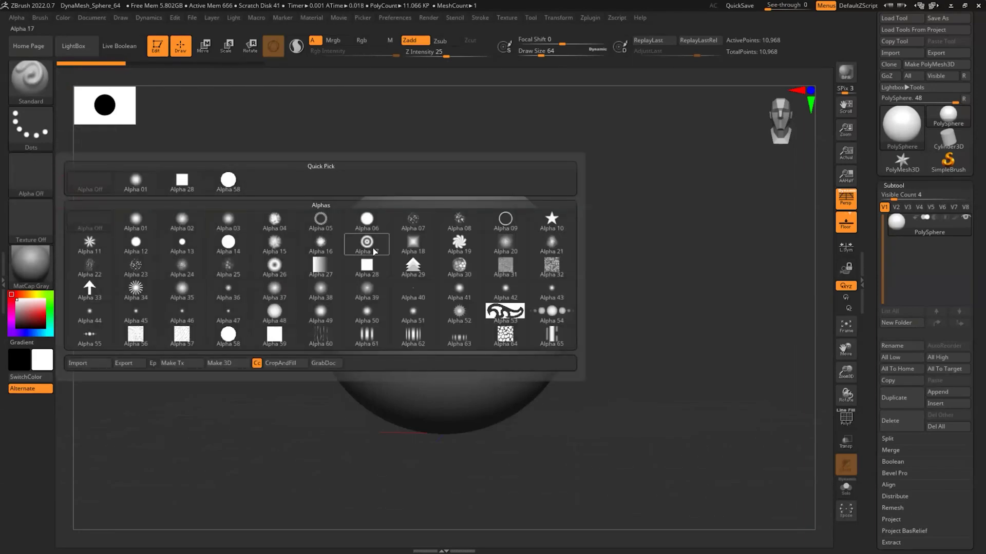
pyautogui.moveTo(417, 252)
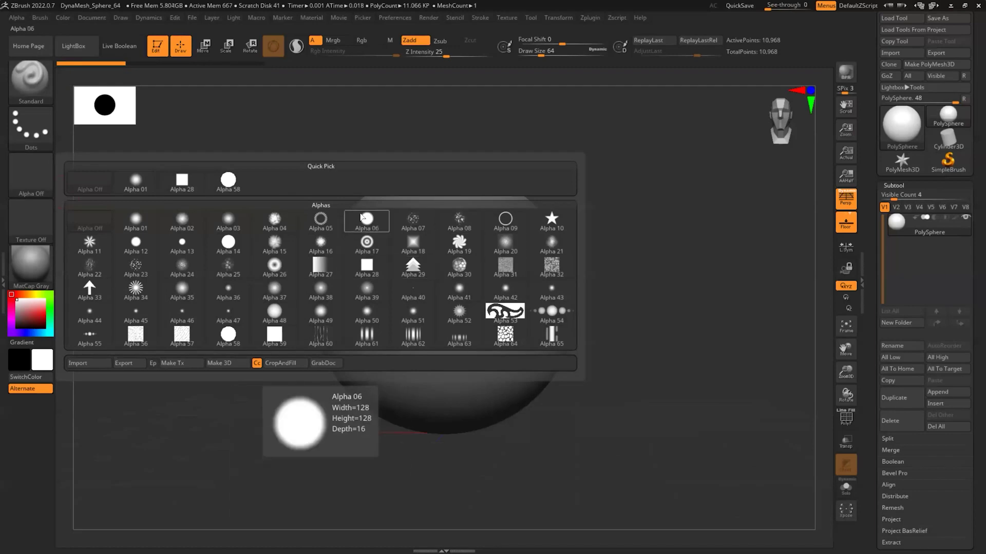
pyautogui.click(459, 243)
pyautogui.moveTo(475, 277); pyautogui.dragTo(477, 279)
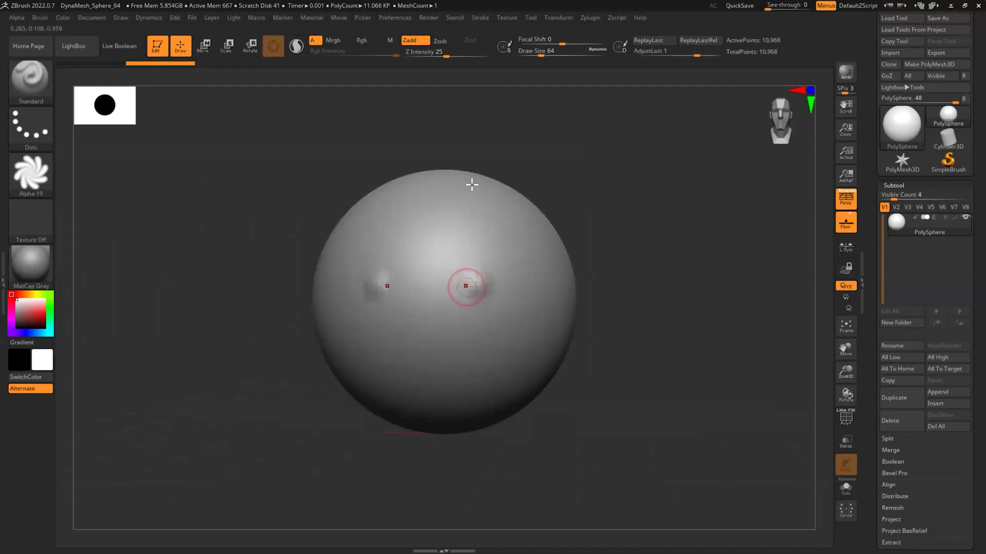
pyautogui.hotkey('ctrl', 'z')
# Set the draw size to about 430, try a large Alpha 19 swirl on the sphere's front and undo it.
pyautogui.moveTo(543, 52); pyautogui.dragTo(575, 52)
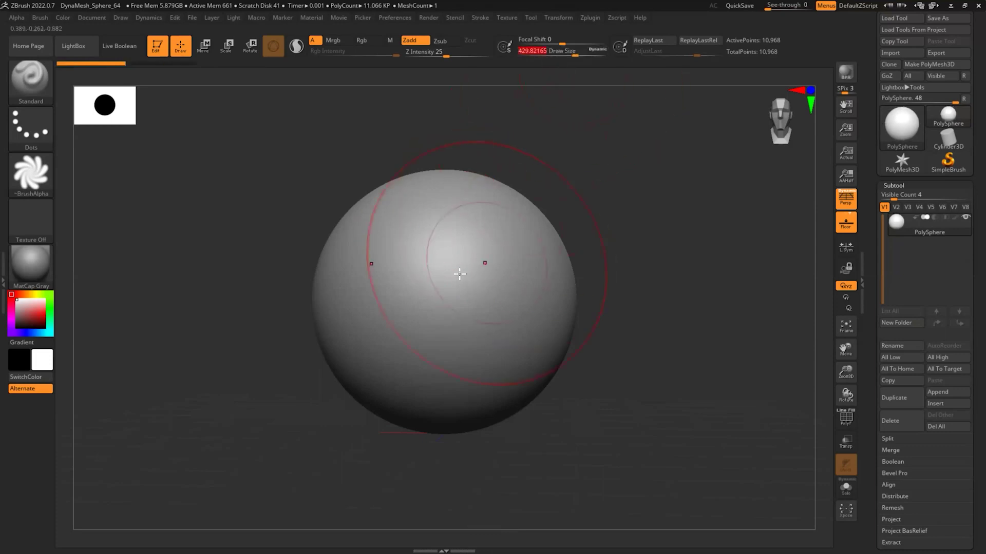
pyautogui.click(480, 275)
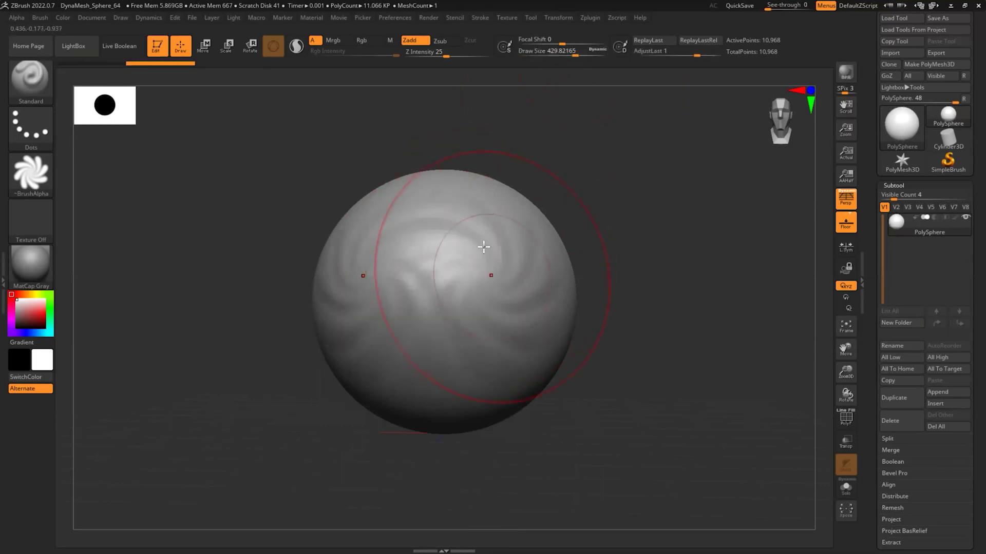
pyautogui.moveTo(50, 167)
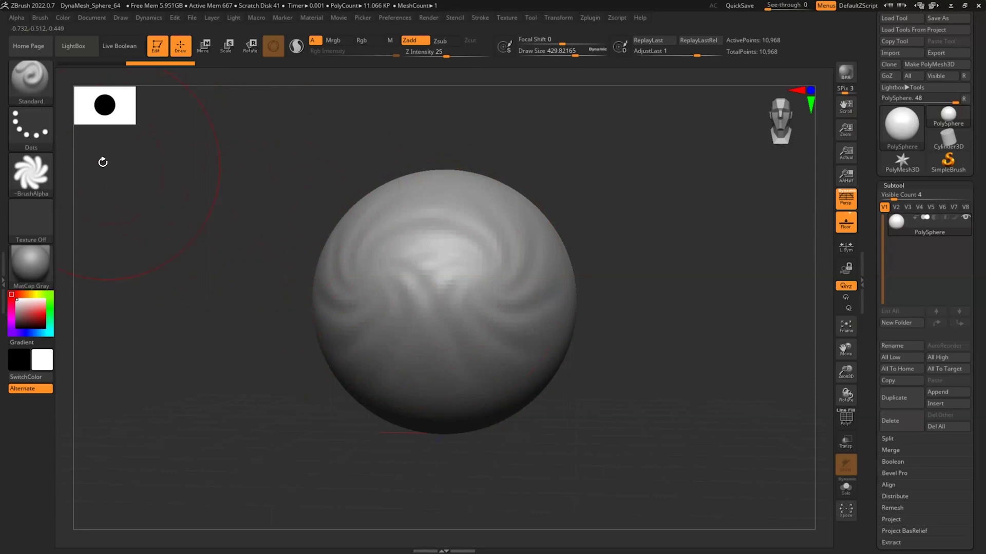
pyautogui.hotkey('ctrl', 'z')
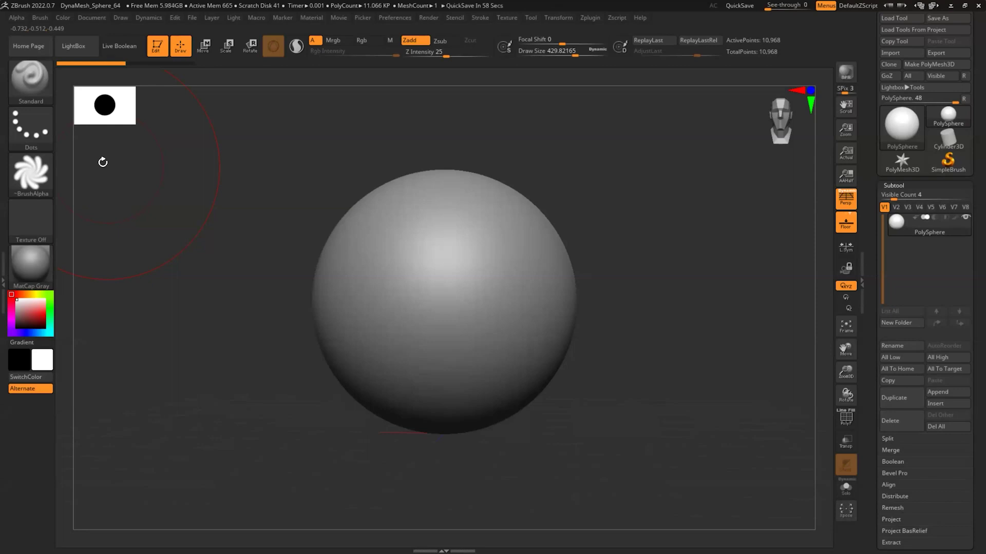
# Turn the brush's alpha off and look over the available sculpting brushes.
pyautogui.click(27, 162)
pyautogui.click(88, 183)
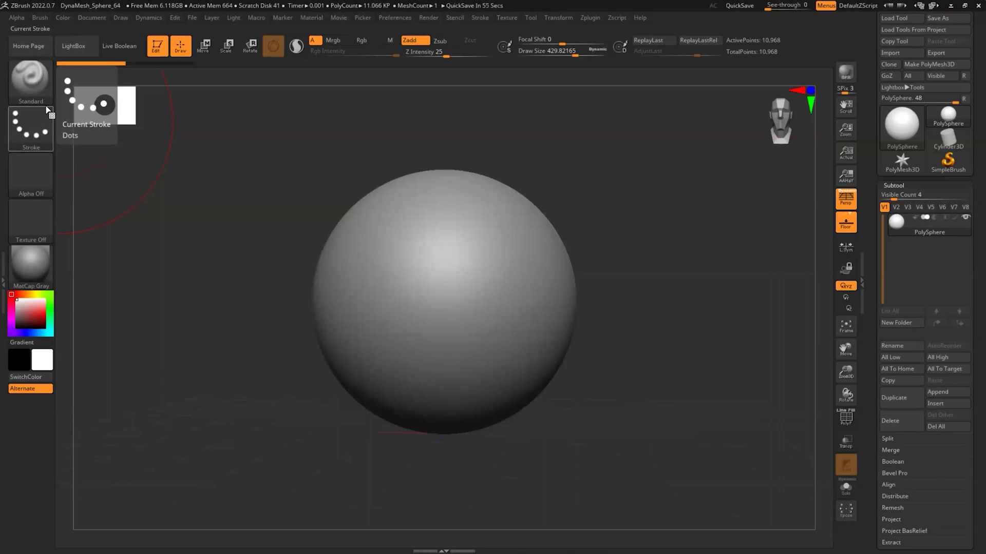
pyautogui.click(32, 76)
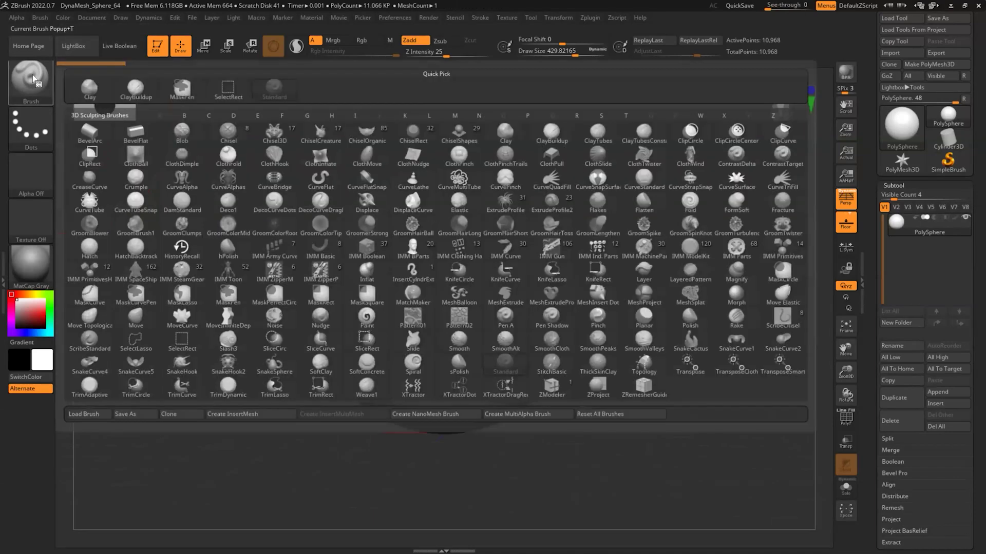
pyautogui.click(32, 75)
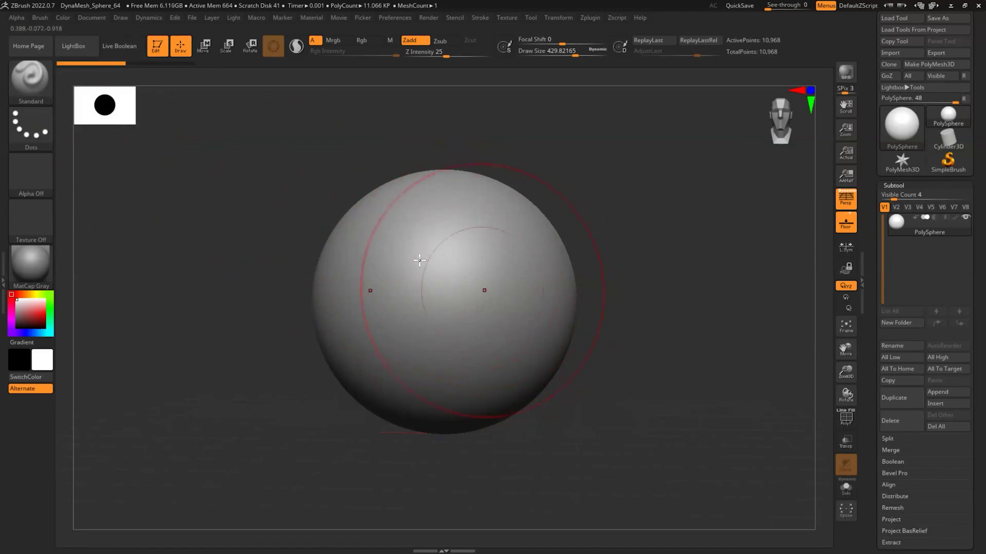
pyautogui.click(38, 172)
# Examine the sphere by moving, scaling and framing it with the navigation controls and directly on the canvas.
pyautogui.scroll(1, 916, 91)
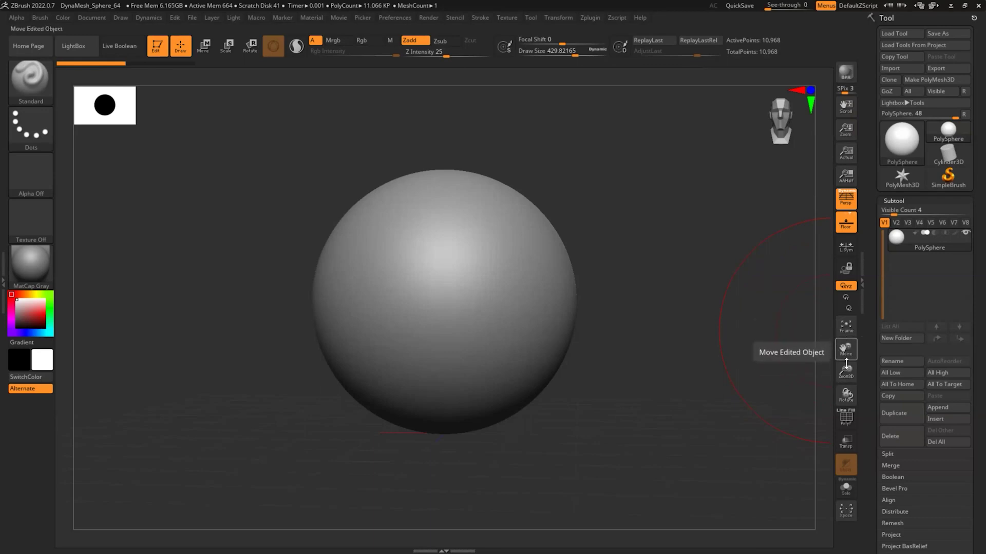
pyautogui.moveTo(843, 345); pyautogui.dragTo(818, 348)
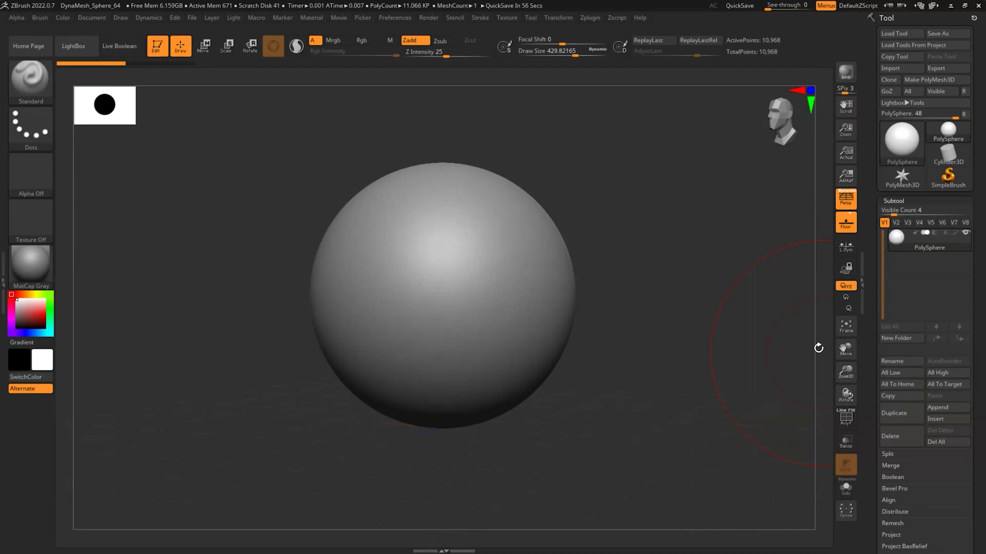
pyautogui.moveTo(846, 347)
pyautogui.mouseDown()
pyautogui.moveTo(827, 347)
pyautogui.moveTo(843, 359)
pyautogui.moveTo(841, 391)
pyautogui.moveTo(840, 336)
pyautogui.moveTo(845, 345)
pyautogui.mouseUp()
pyautogui.click(845, 327)
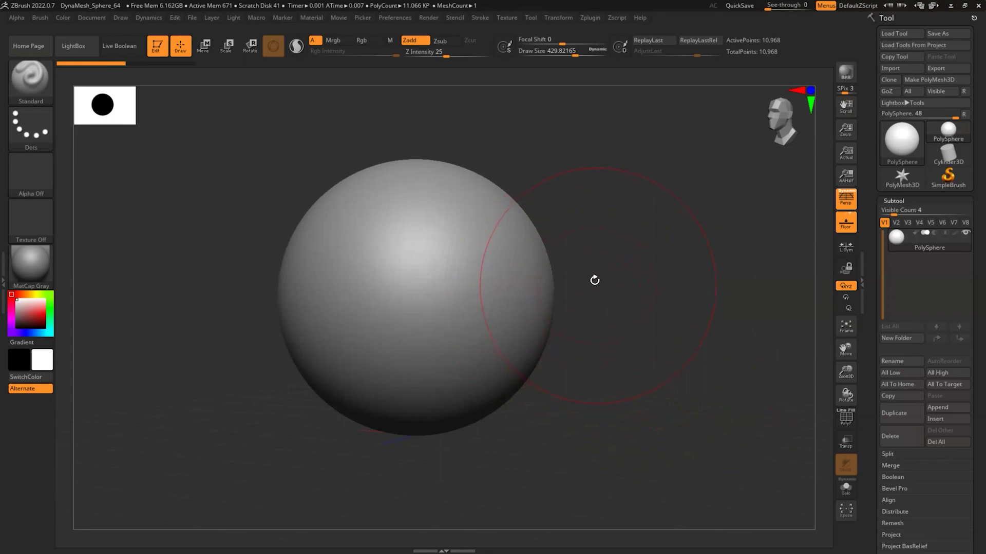
pyautogui.keyDown('alt'); pyautogui.moveTo(584, 273); pyautogui.dragTo(612, 276); pyautogui.keyUp('alt')
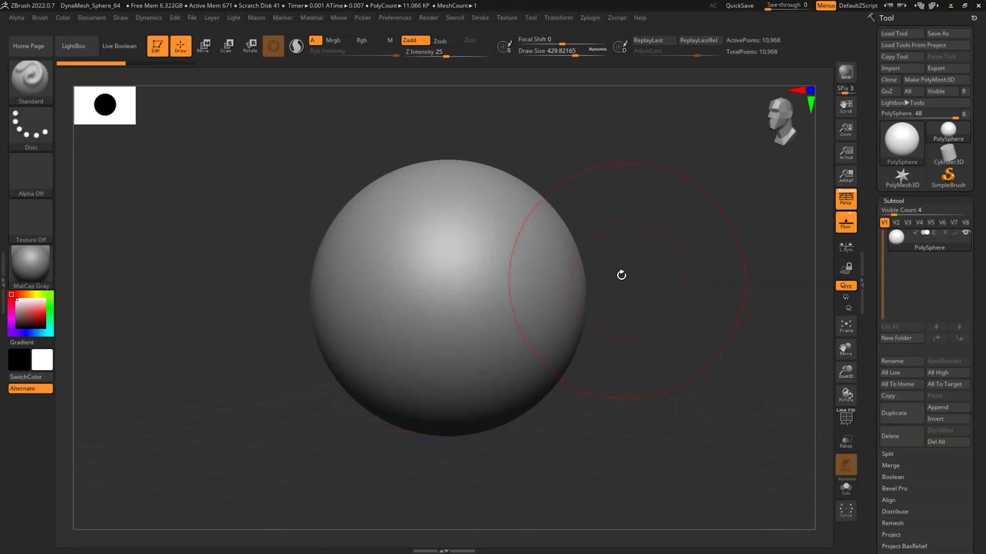
pyautogui.moveTo(633, 253)
pyautogui.mouseDown()
pyautogui.moveTo(647, 247)
pyautogui.moveTo(636, 249)
pyautogui.mouseUp()
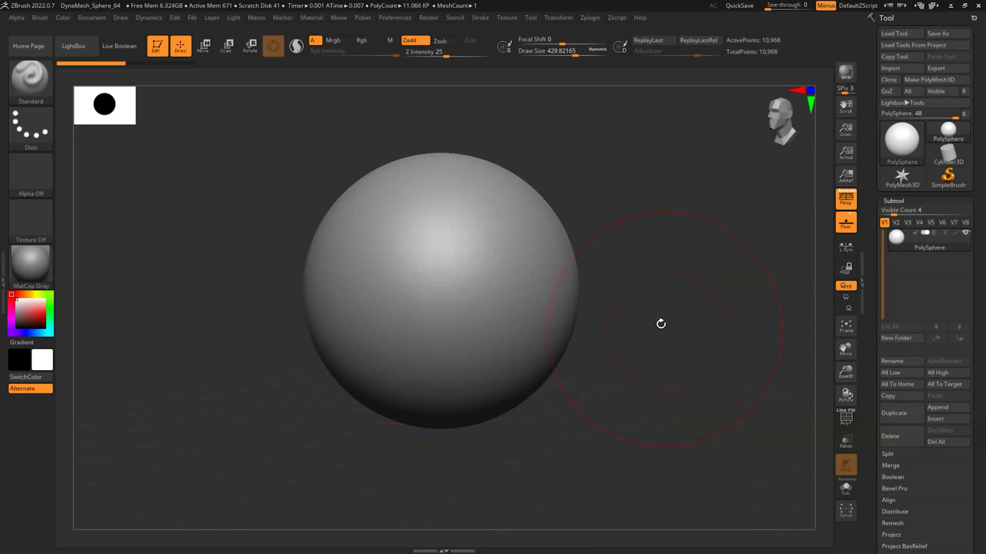
pyautogui.moveTo(663, 249); pyautogui.dragTo(673, 241)
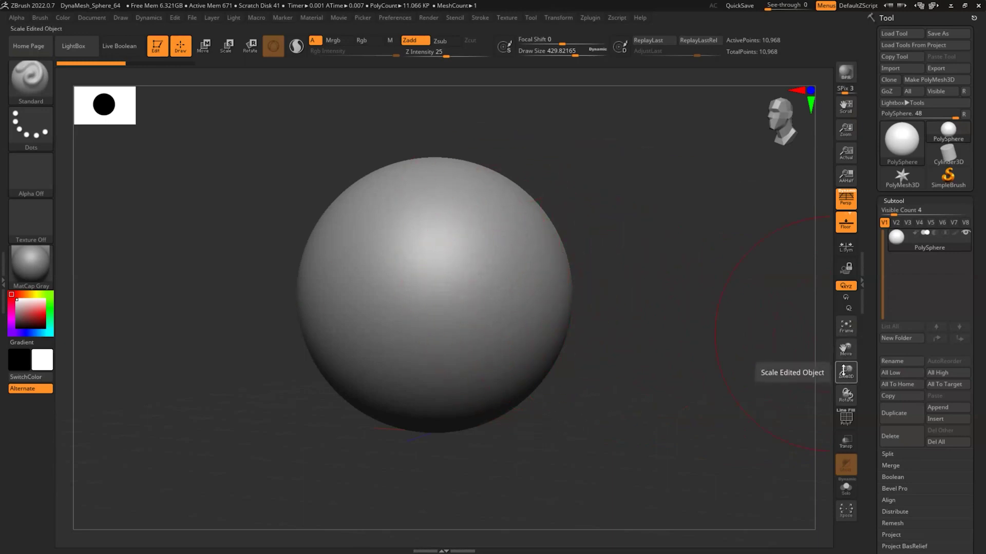
pyautogui.moveTo(843, 370); pyautogui.dragTo(852, 345)
pyautogui.keyDown('alt'); pyautogui.moveTo(709, 349); pyautogui.dragTo(733, 349); pyautogui.keyUp('alt')
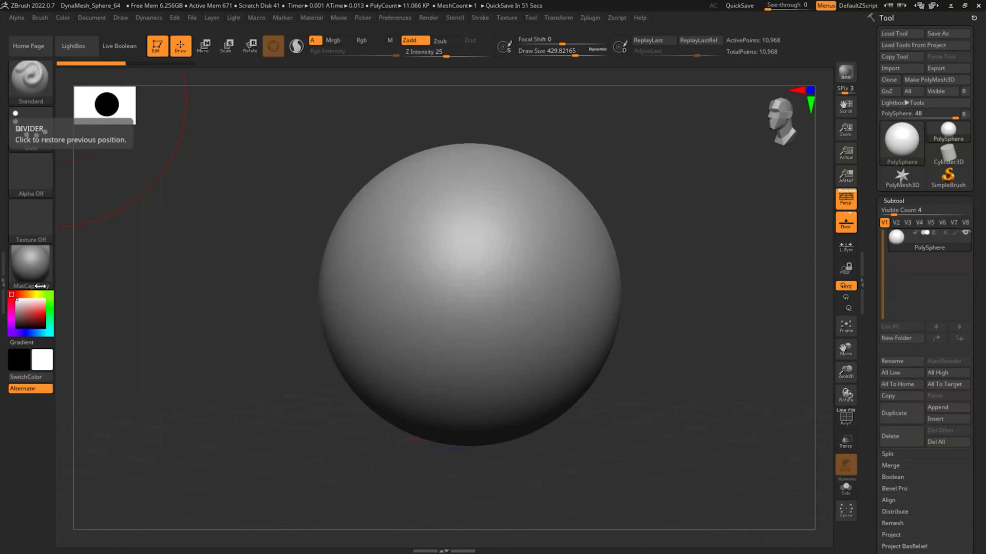
# Look over the palette of 3D sculpting brushes, keeping the Standard brush active.
pyautogui.click(36, 89)
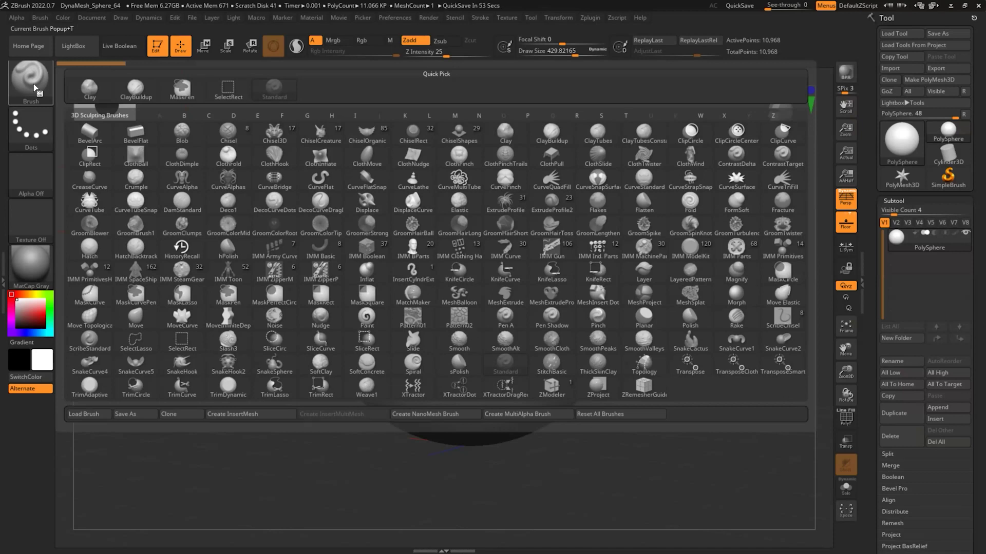
pyautogui.click(27, 74)
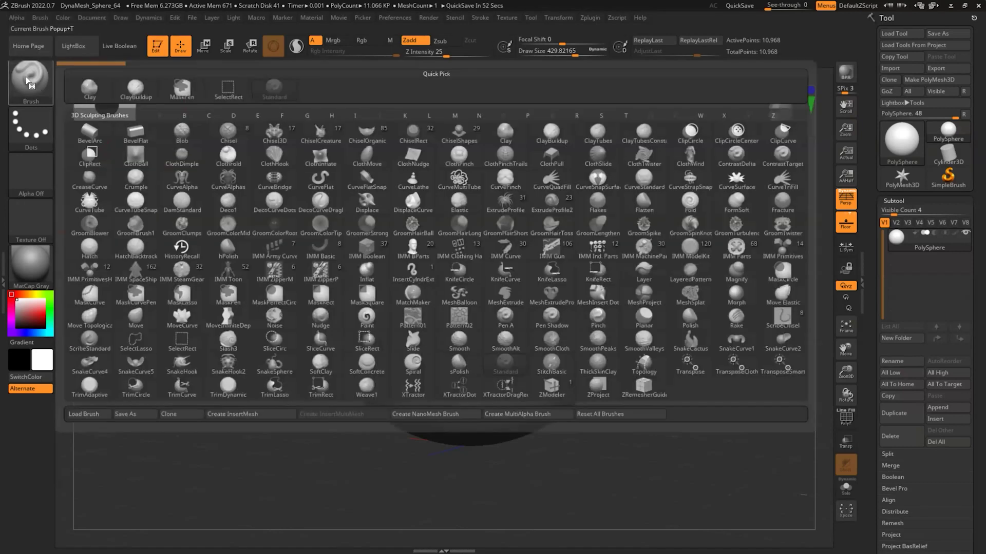
pyautogui.click(29, 90)
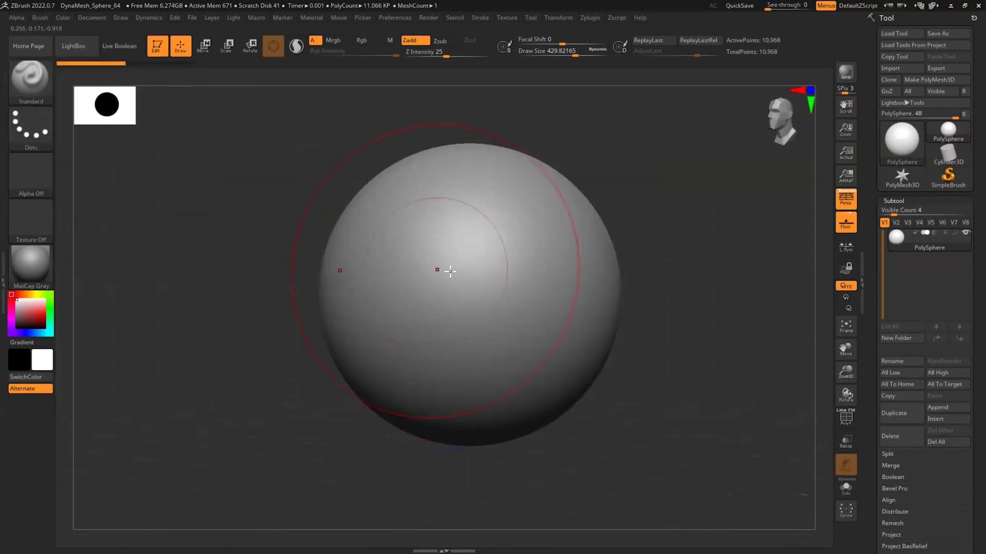
# Set the draw size to about 154, try a mirrored bulge with the Standard brush and undo it.
pyautogui.hotkey('ctrl', 'z')
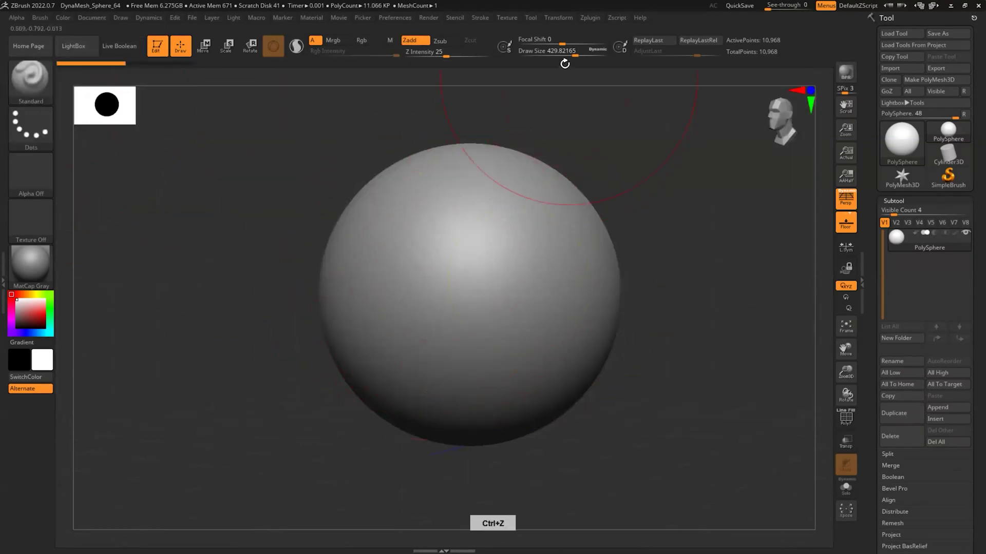
pyautogui.moveTo(565, 63); pyautogui.dragTo(553, 53)
pyautogui.moveTo(548, 244)
pyautogui.mouseDown()
pyautogui.moveTo(521, 253)
pyautogui.moveTo(527, 265)
pyautogui.mouseUp()
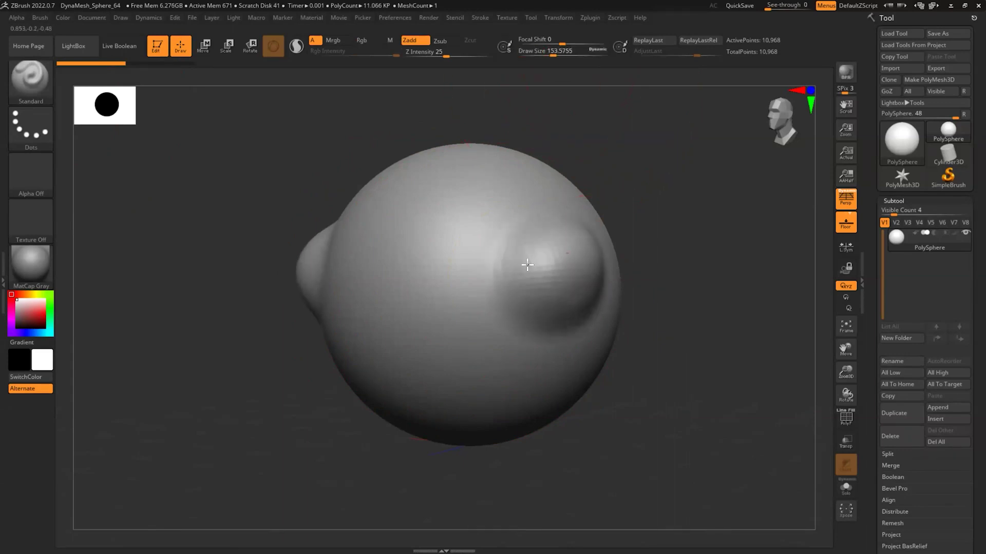
pyautogui.hotkey('ctrl', 'z')
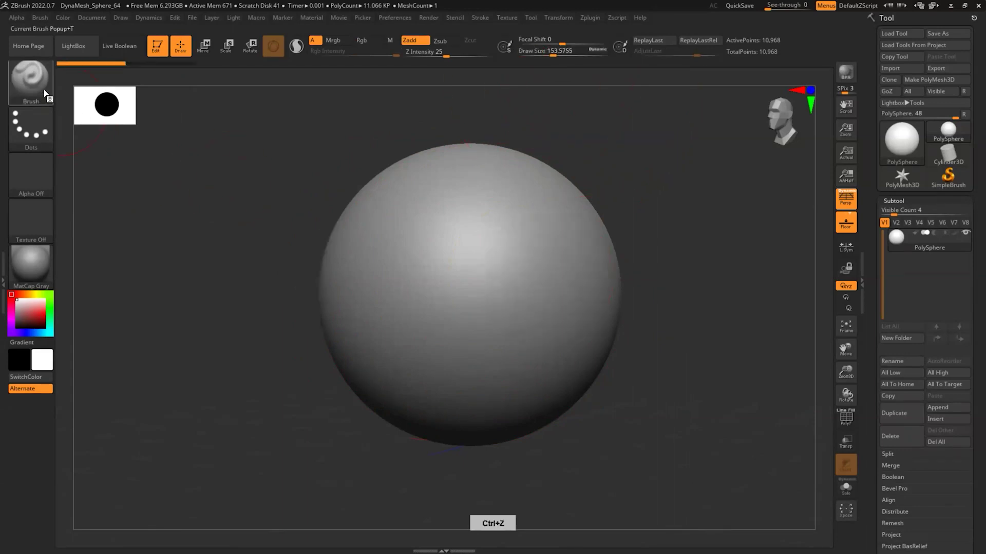
# Switch to the Move brush, try pulling the surface on the sphere's side and undo the deformation.
pyautogui.click(45, 94)
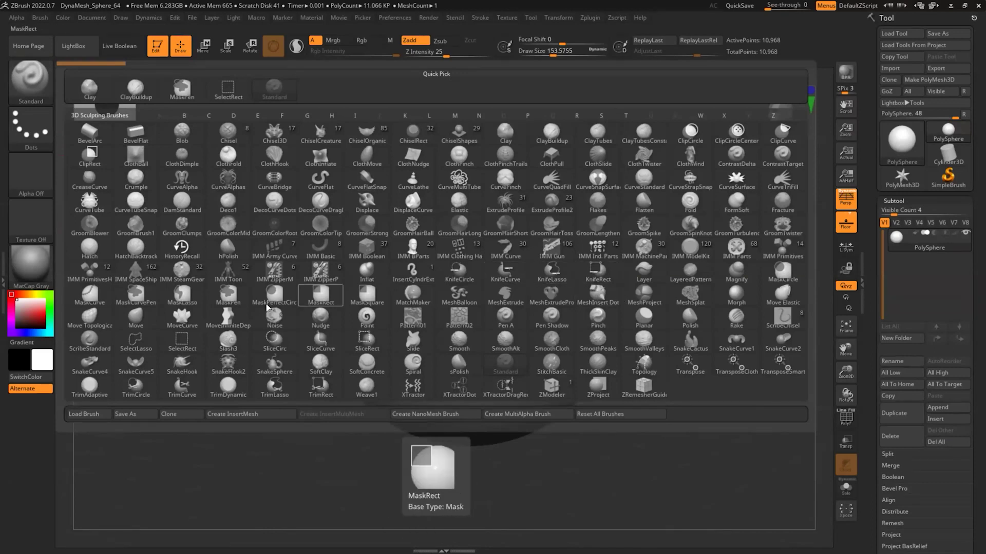
pyautogui.click(135, 317)
pyautogui.moveTo(524, 241)
pyautogui.mouseDown()
pyautogui.moveTo(561, 253)
pyautogui.moveTo(502, 246)
pyautogui.moveTo(502, 275)
pyautogui.moveTo(543, 277)
pyautogui.moveTo(511, 269)
pyautogui.moveTo(503, 292)
pyautogui.mouseUp()
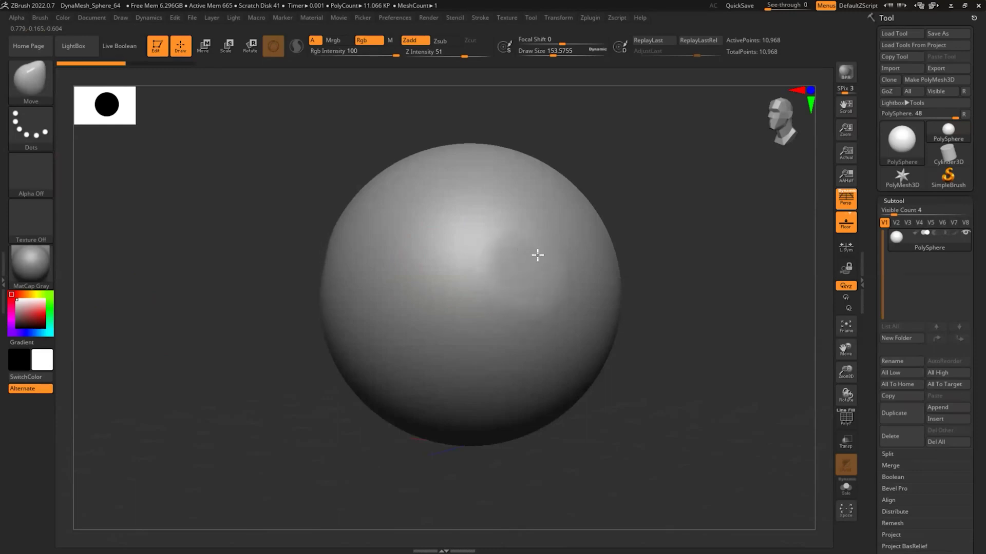
pyautogui.moveTo(544, 256)
pyautogui.mouseDown()
pyautogui.moveTo(579, 267)
pyautogui.moveTo(559, 181)
pyautogui.moveTo(564, 293)
pyautogui.moveTo(578, 247)
pyautogui.moveTo(583, 273)
pyautogui.mouseUp()
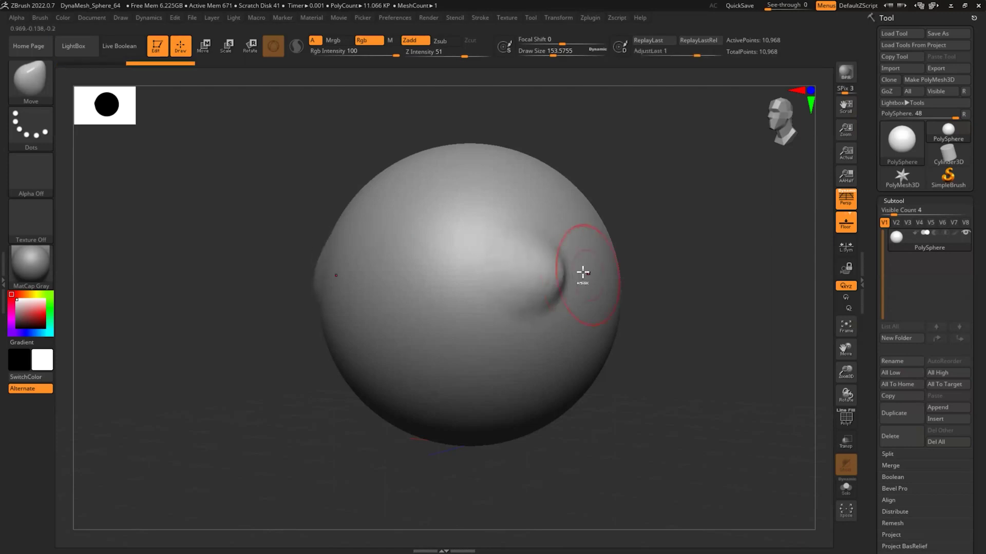
pyautogui.hotkey('ctrl', 'z')
# Switch to the Pinch brush, try several creasing strokes on the front of the sphere and undo them.
pyautogui.click(26, 76)
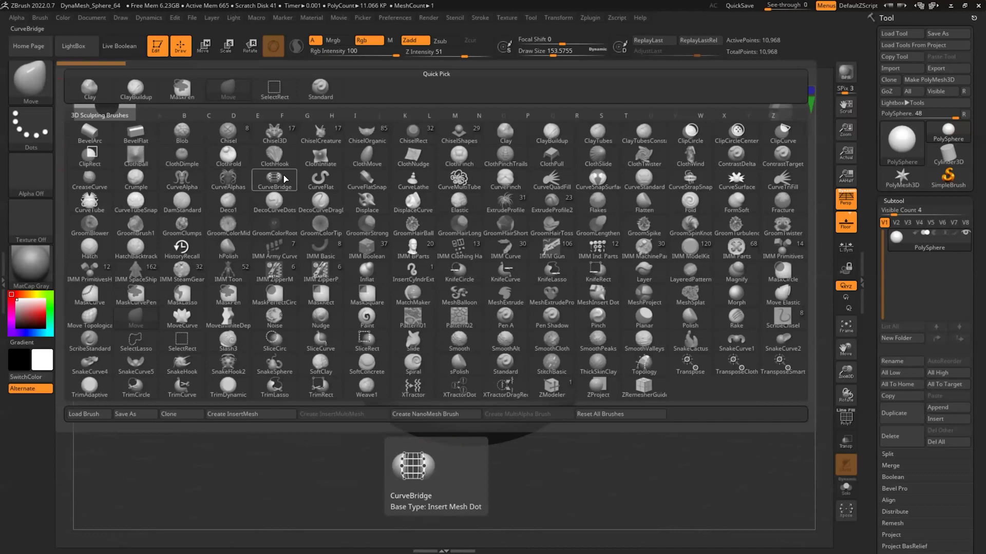
pyautogui.click(596, 318)
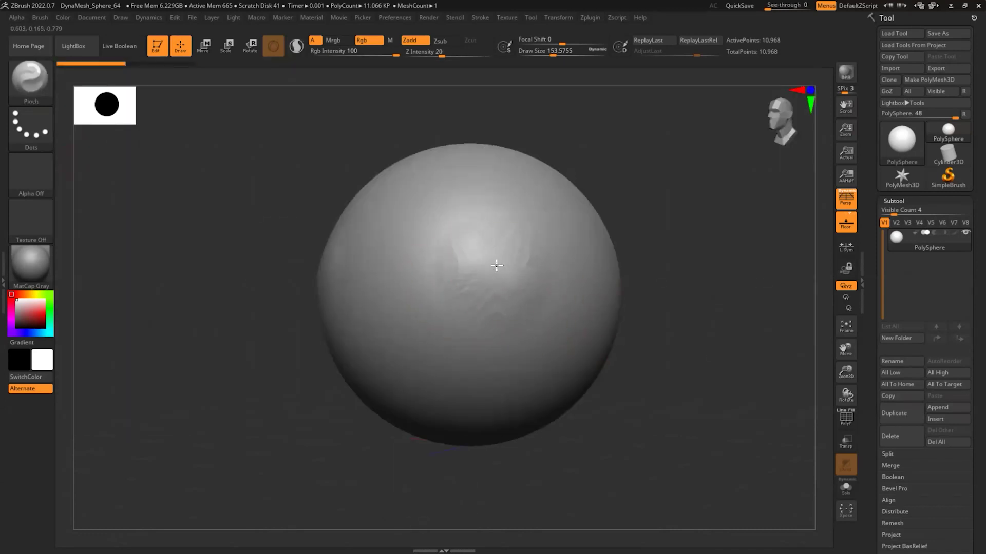
pyautogui.hotkey('ctrl', 'z')
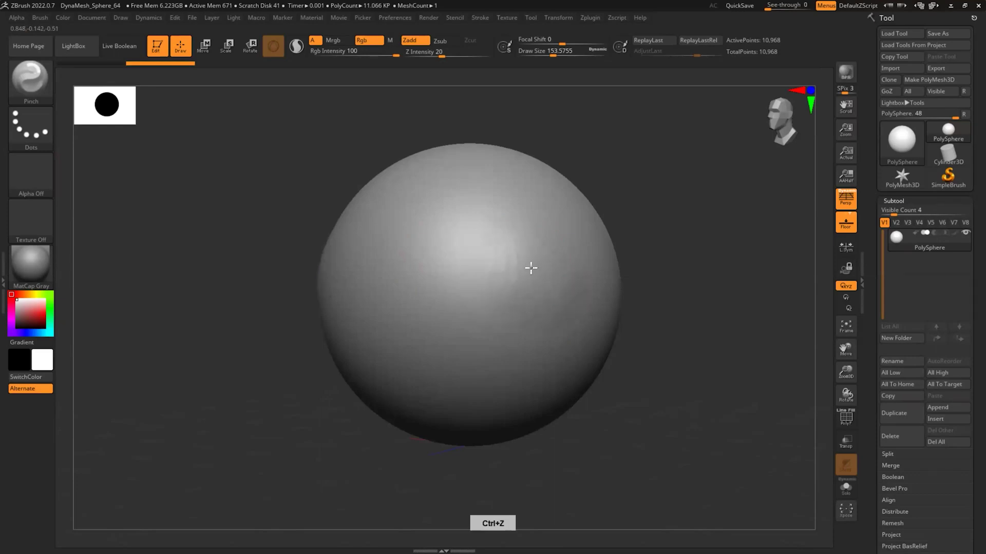
pyautogui.hotkey('ctrl', 'z')
pyautogui.moveTo(432, 270)
pyautogui.mouseDown()
pyautogui.moveTo(504, 218)
pyautogui.moveTo(433, 335)
pyautogui.mouseUp()
pyautogui.moveTo(457, 250)
pyautogui.mouseDown()
pyautogui.moveTo(457, 238)
pyautogui.moveTo(440, 359)
pyautogui.moveTo(493, 233)
pyautogui.moveTo(424, 346)
pyautogui.mouseUp()
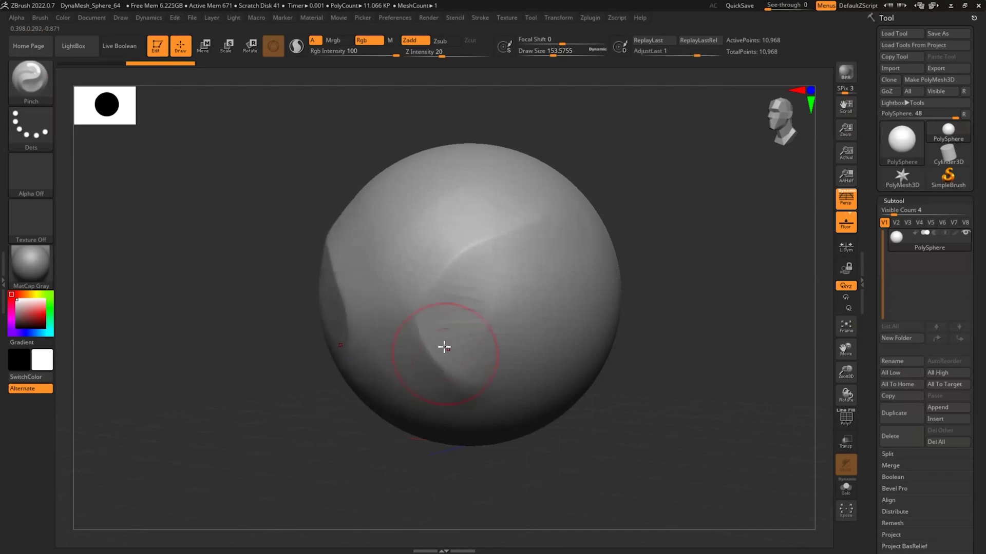
pyautogui.hotkey('ctrl', 'z')
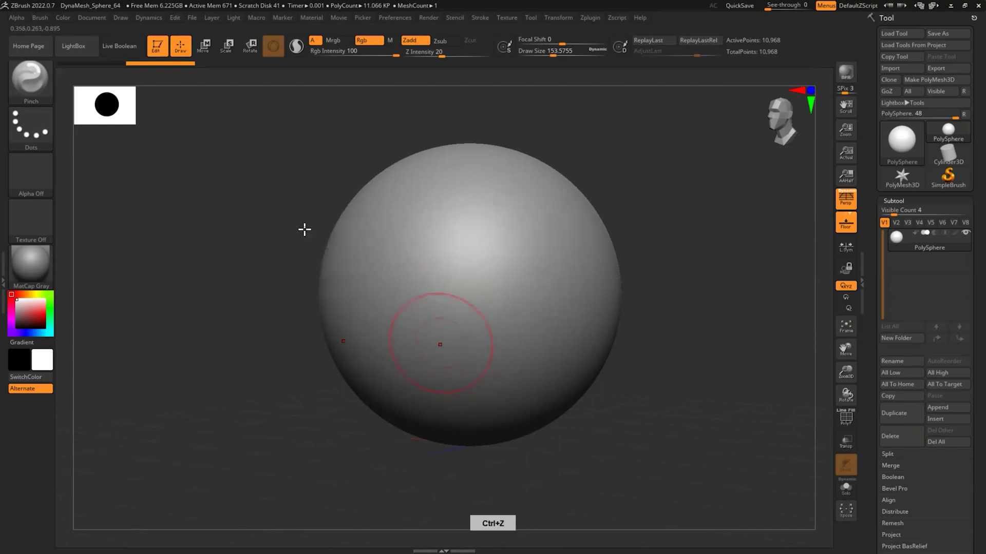
# Switch to the DamStandard brush, try several vertical mirrored grooves on the front of the sphere and undo them.
pyautogui.click(31, 79)
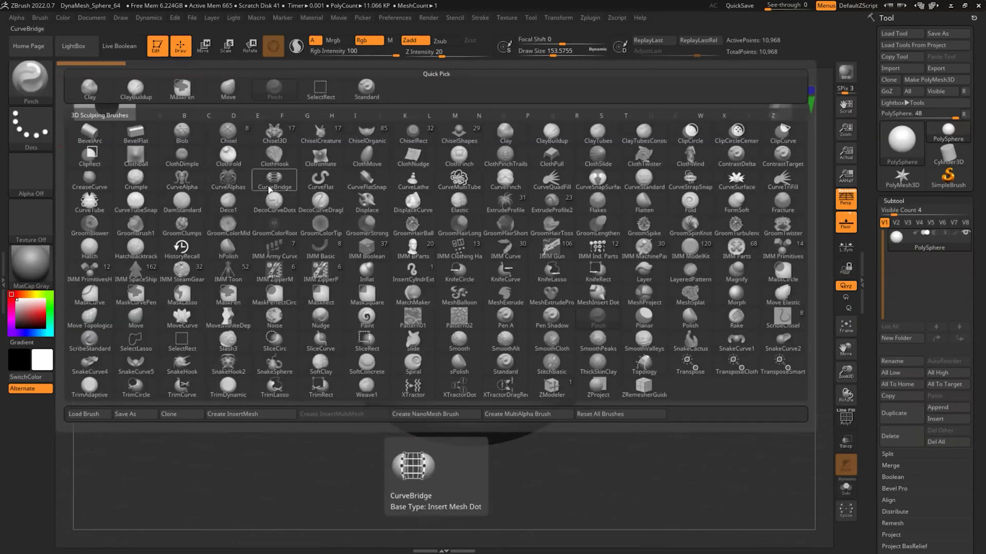
pyautogui.click(182, 202)
pyautogui.moveTo(508, 205)
pyautogui.mouseDown()
pyautogui.moveTo(501, 324)
pyautogui.moveTo(517, 370)
pyautogui.mouseUp()
pyautogui.hotkey('ctrl', 'z')
pyautogui.moveTo(519, 203)
pyautogui.mouseDown()
pyautogui.moveTo(511, 323)
pyautogui.moveTo(529, 357)
pyautogui.mouseUp()
pyautogui.hotkey('ctrl', 'z')
pyautogui.moveTo(520, 210)
pyautogui.mouseDown()
pyautogui.moveTo(505, 262)
pyautogui.moveTo(516, 380)
pyautogui.mouseUp()
pyautogui.hotkey('ctrl', 'z')
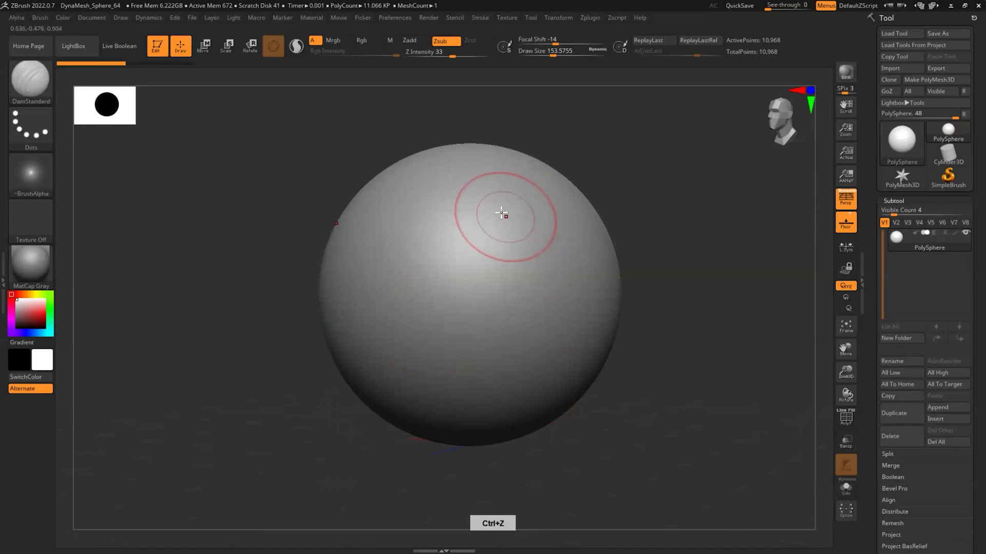
pyautogui.moveTo(514, 203)
pyautogui.mouseDown()
pyautogui.moveTo(499, 279)
pyautogui.moveTo(528, 356)
pyautogui.mouseUp()
pyautogui.hotkey('ctrl', 'z')
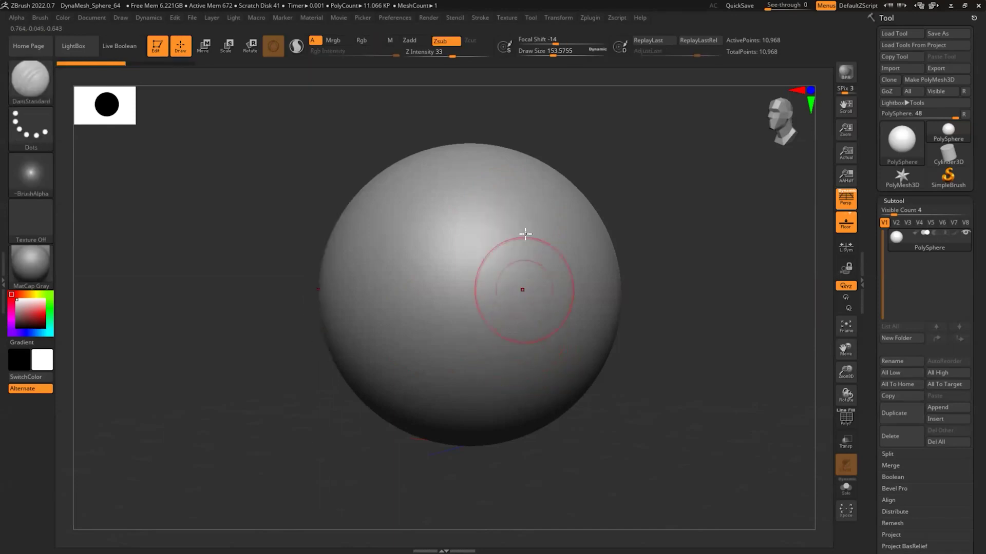
pyautogui.moveTo(522, 202)
pyautogui.mouseDown()
pyautogui.moveTo(511, 291)
pyautogui.moveTo(534, 359)
pyautogui.moveTo(527, 347)
pyautogui.mouseUp()
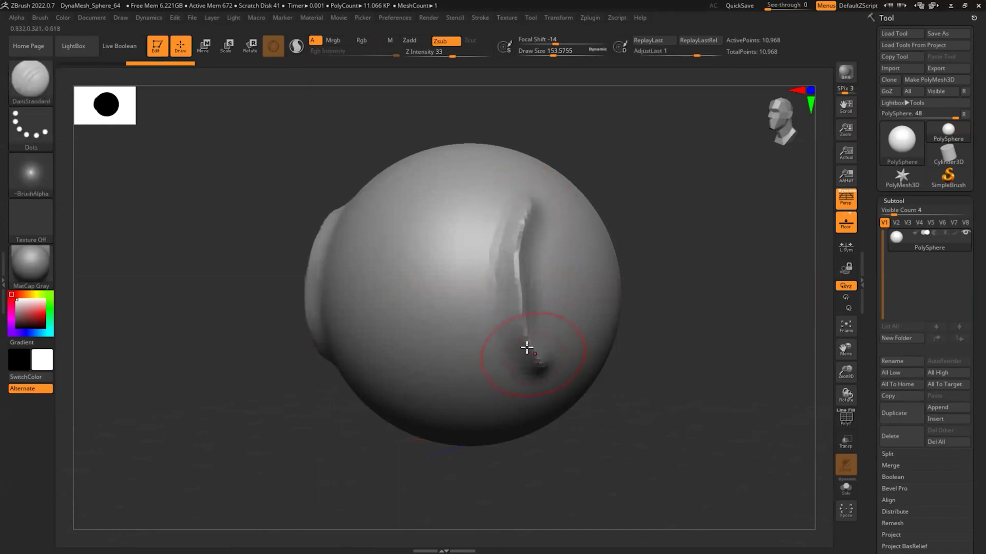
pyautogui.hotkey('ctrl', 'z')
pyautogui.moveTo(533, 209)
pyautogui.mouseDown()
pyautogui.moveTo(502, 288)
pyautogui.moveTo(518, 365)
pyautogui.mouseUp()
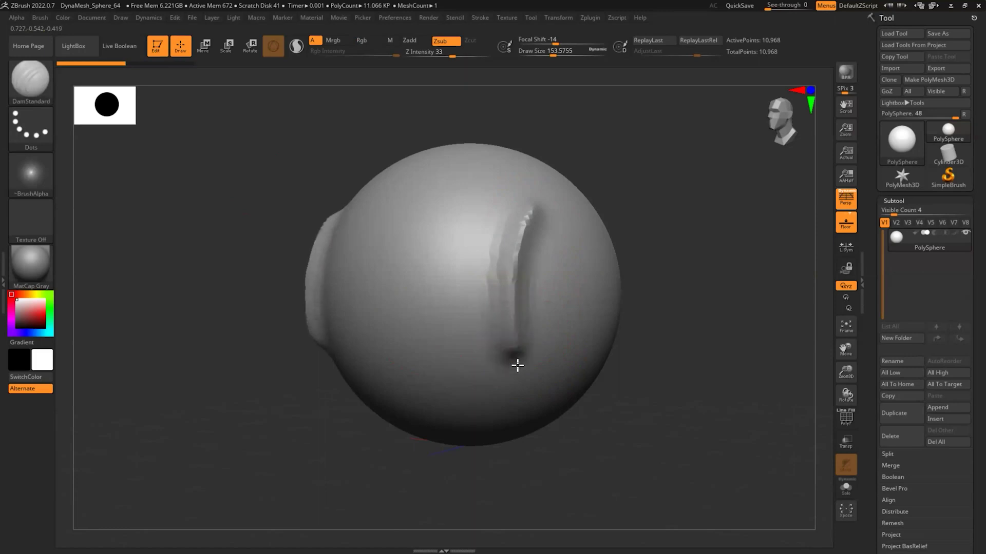
pyautogui.hotkey('ctrl', 'z')
pyautogui.moveTo(518, 205)
pyautogui.mouseDown()
pyautogui.moveTo(488, 321)
pyautogui.moveTo(517, 376)
pyautogui.mouseUp()
pyautogui.press('ctrl')
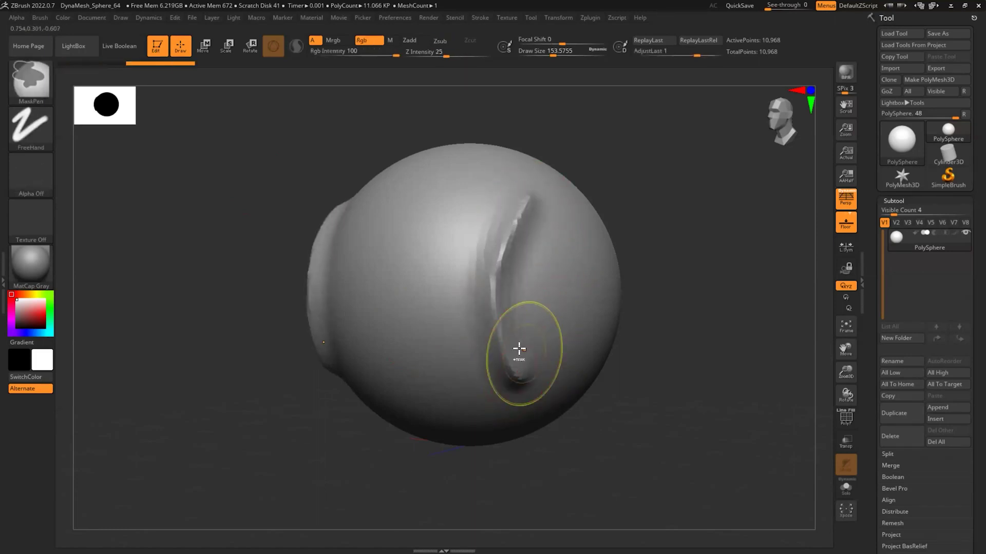
pyautogui.hotkey('ctrl', 'z')
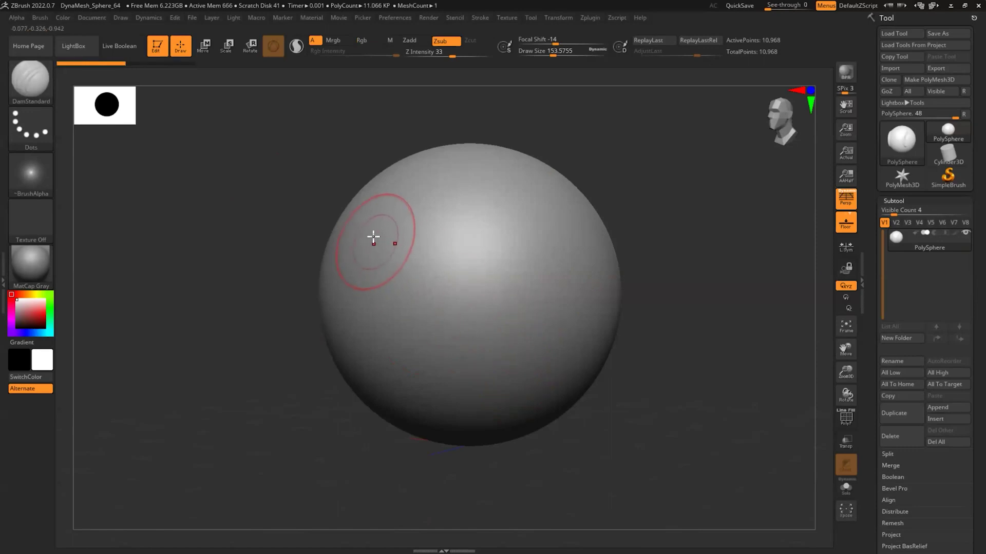
# Switch to the Inflat brush, try swelling mirrored bulges on the upper part of the sphere and undo them.
pyautogui.click(31, 79)
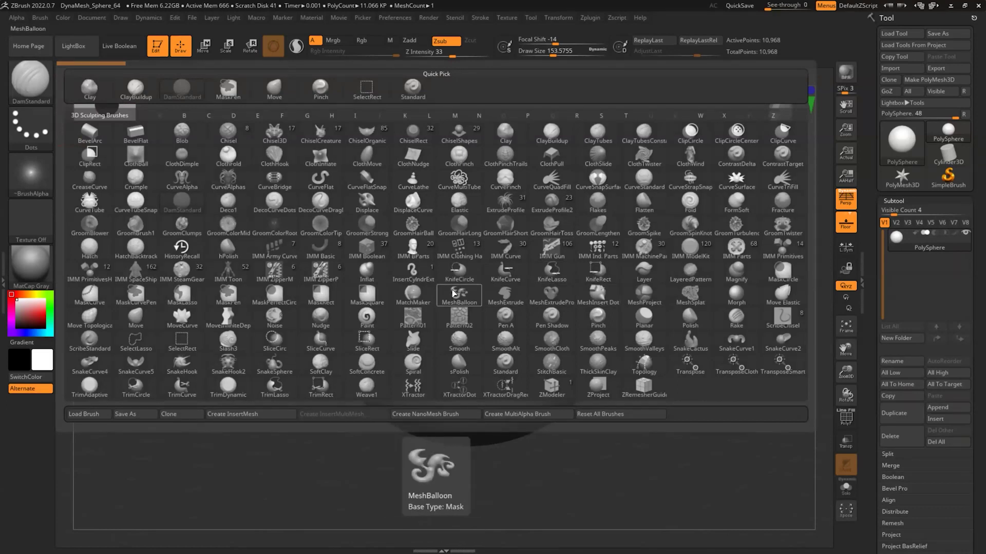
pyautogui.click(376, 277)
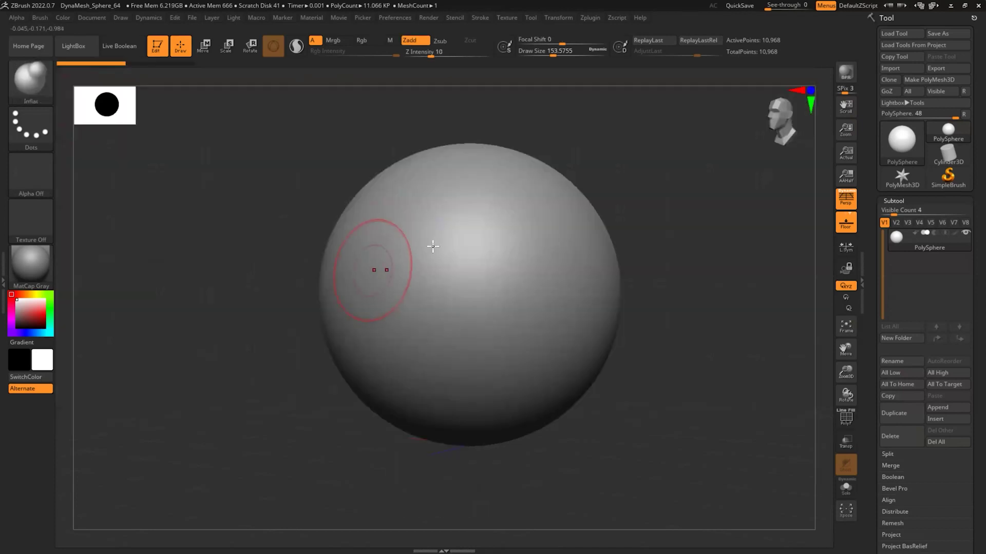
pyautogui.moveTo(495, 257); pyautogui.dragTo(506, 242)
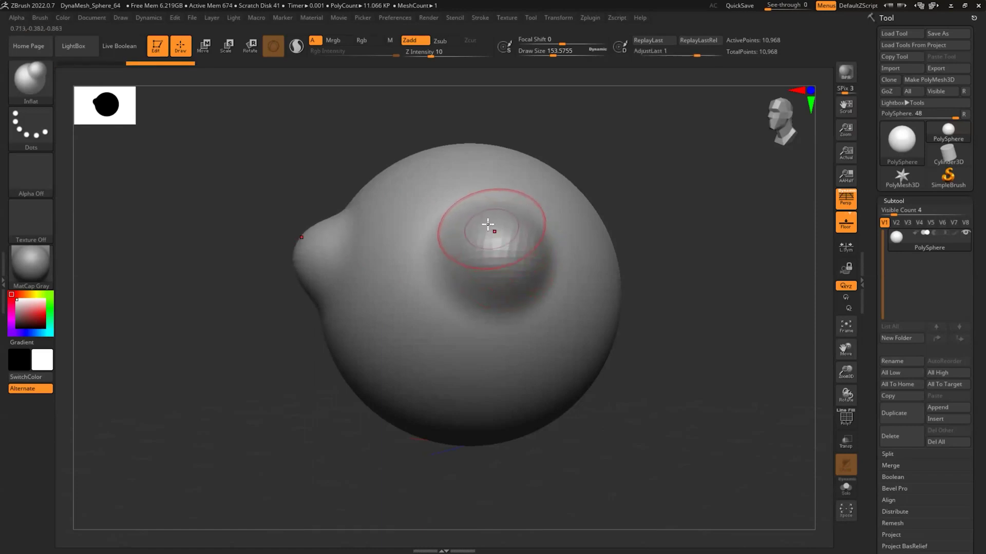
pyautogui.hotkey('ctrl', 'z')
pyautogui.moveTo(535, 211)
pyautogui.mouseDown()
pyautogui.moveTo(522, 274)
pyautogui.moveTo(550, 253)
pyautogui.moveTo(551, 206)
pyautogui.mouseUp()
pyautogui.hotkey('ctrl', 'z')
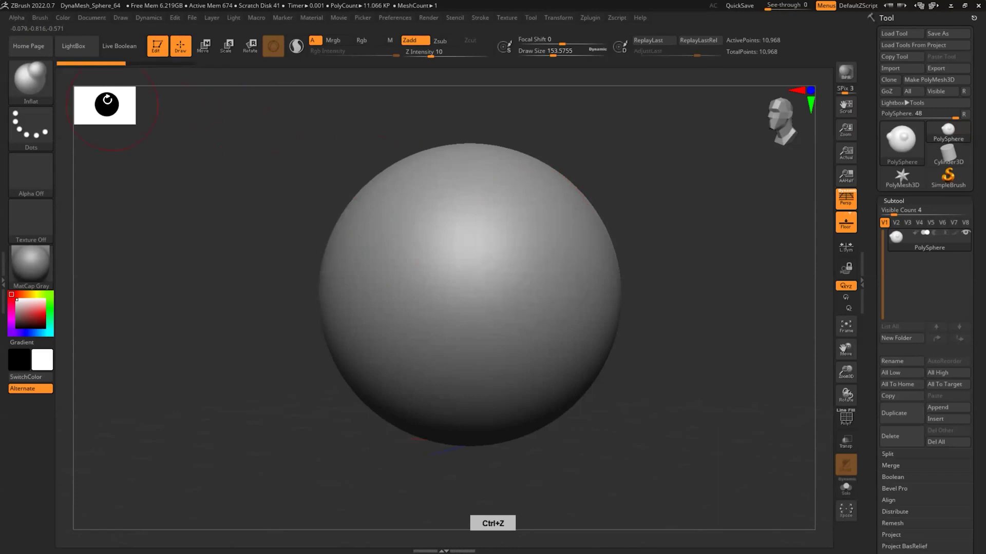
# Switch to the Polish brush, try flattening the sphere's surface and undo it.
pyautogui.click(40, 79)
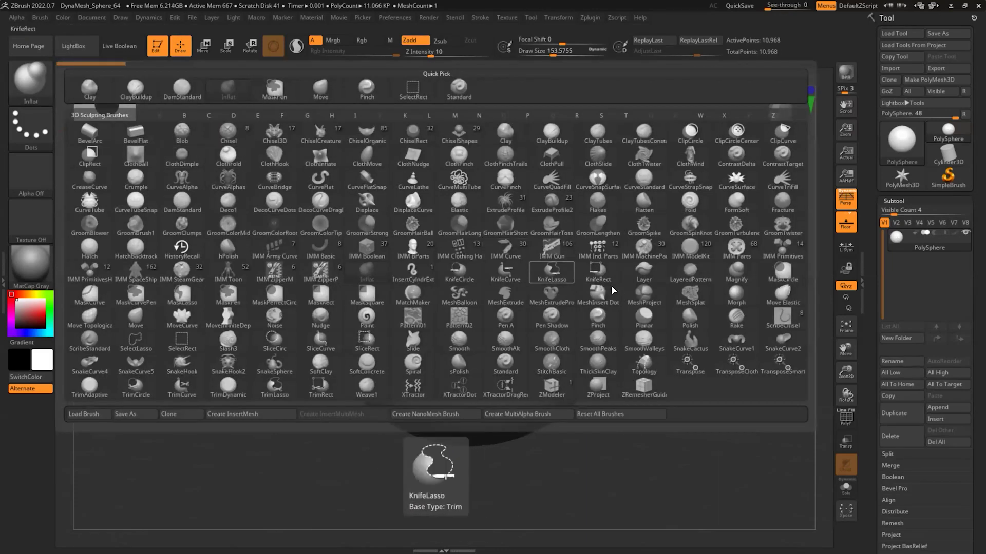
pyautogui.click(690, 315)
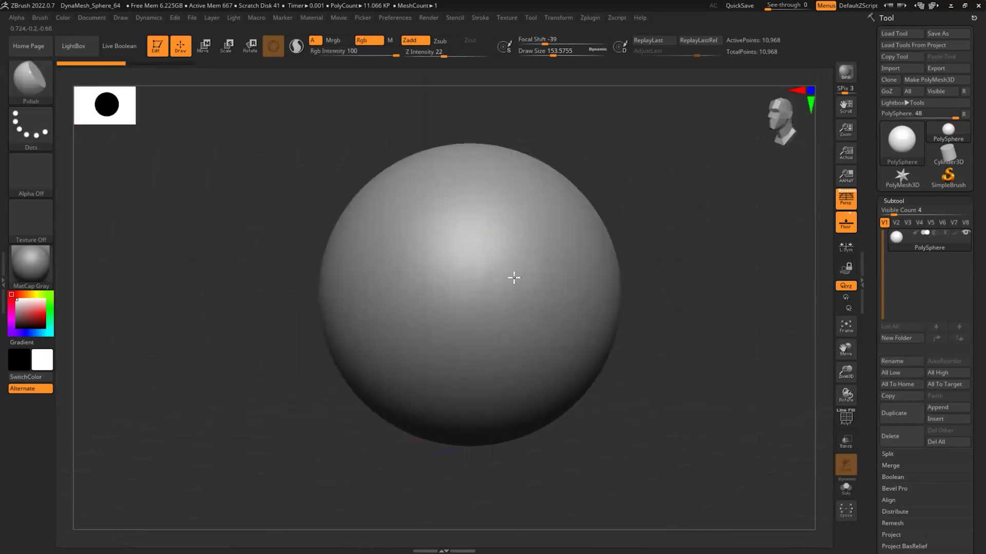
pyautogui.hotkey('ctrl', 'z')
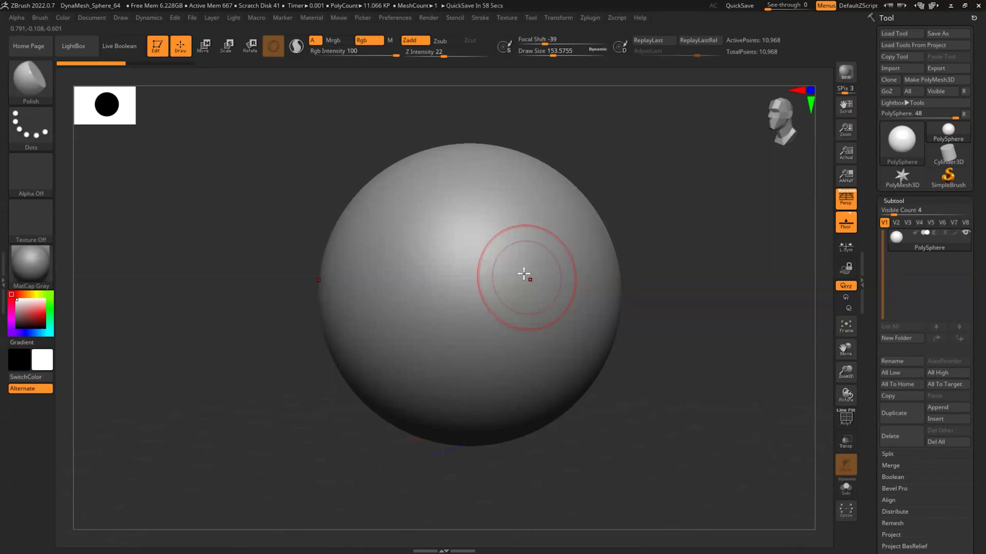
# Switch to the ClayBuildup brush, try layering mirrored clay strokes on the sphere and undo them all.
pyautogui.click(29, 81)
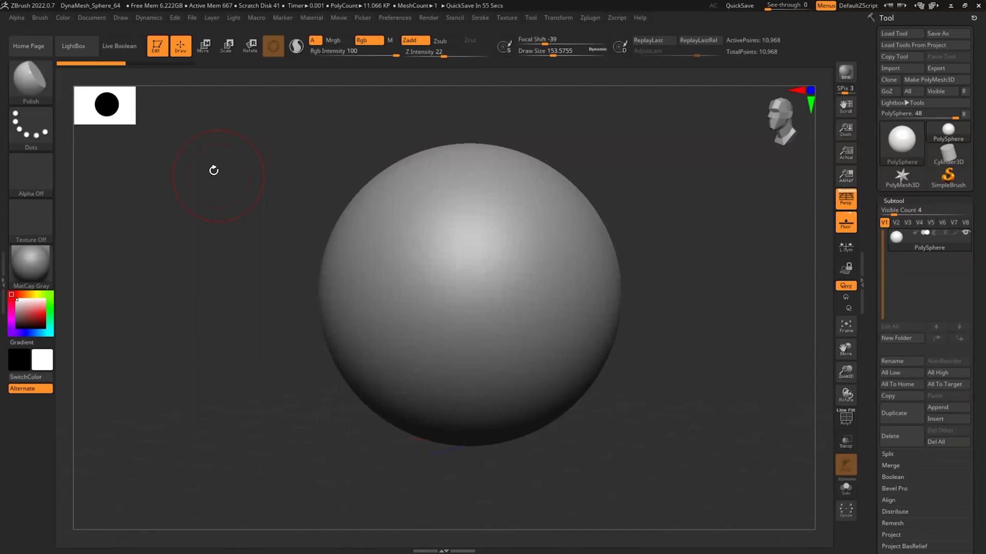
pyautogui.click(31, 80)
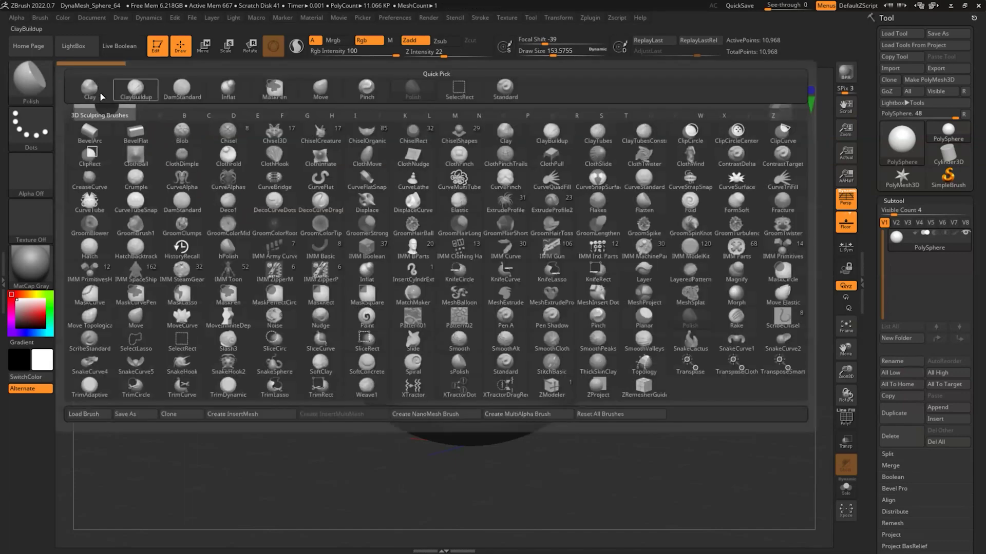
pyautogui.click(135, 88)
pyautogui.moveTo(496, 239)
pyautogui.mouseDown()
pyautogui.moveTo(480, 259)
pyautogui.moveTo(502, 346)
pyautogui.moveTo(506, 260)
pyautogui.moveTo(561, 284)
pyautogui.moveTo(526, 335)
pyautogui.moveTo(537, 231)
pyautogui.moveTo(470, 171)
pyautogui.moveTo(418, 260)
pyautogui.moveTo(458, 353)
pyautogui.moveTo(534, 290)
pyautogui.moveTo(465, 205)
pyautogui.moveTo(587, 248)
pyautogui.moveTo(507, 327)
pyautogui.moveTo(561, 248)
pyautogui.moveTo(539, 237)
pyautogui.mouseUp()
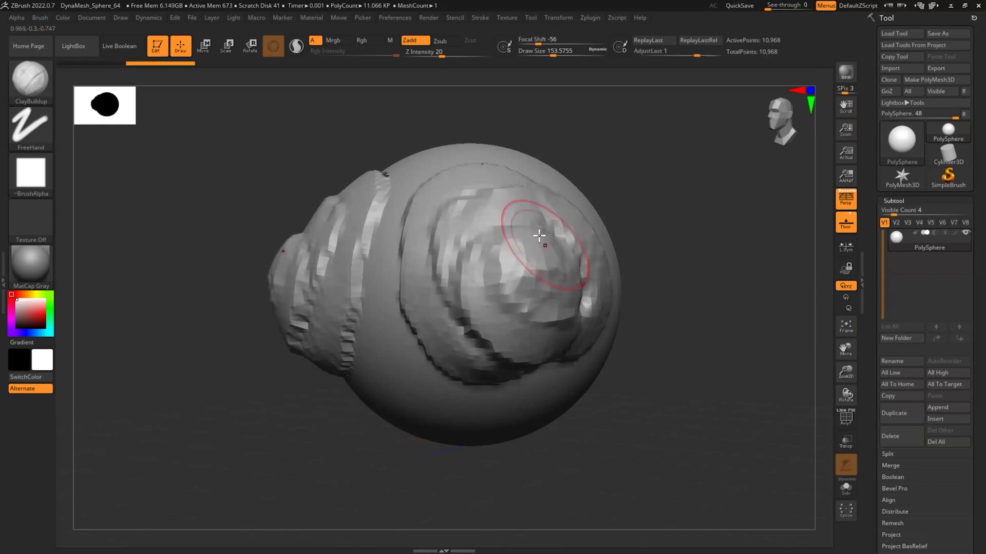
pyautogui.hotkey('ctrl', 'z')
pyautogui.hotkey('ctrl', 'z')
pyautogui.hotkey('ctrl', 'z')
pyautogui.hotkey('ctrl', 'z')
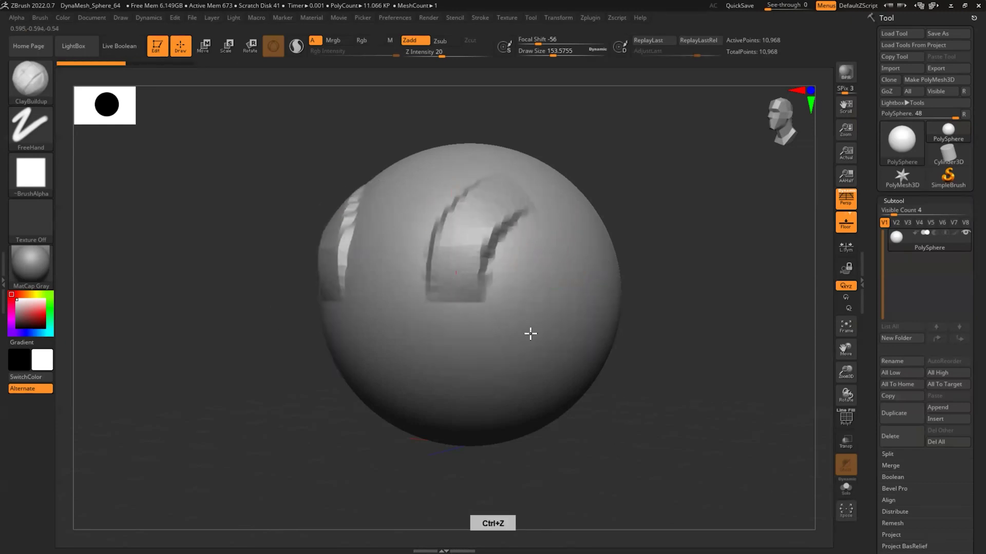
pyautogui.moveTo(551, 212)
pyautogui.mouseDown()
pyautogui.moveTo(568, 303)
pyautogui.moveTo(482, 369)
pyautogui.moveTo(469, 187)
pyautogui.moveTo(445, 322)
pyautogui.moveTo(524, 354)
pyautogui.moveTo(466, 219)
pyautogui.moveTo(483, 313)
pyautogui.moveTo(506, 256)
pyautogui.mouseUp()
pyautogui.hotkey('ctrl', 'z')
pyautogui.hotkey('ctrl', 'z')
pyautogui.hotkey('ctrl', 'z')
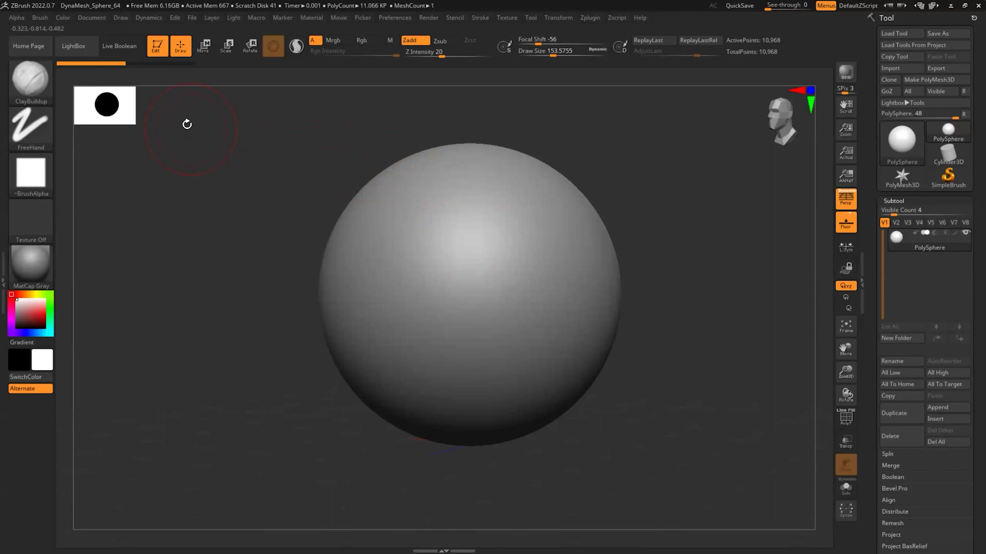
# Reselect the ClayBuildup brush from the brush palette.
pyautogui.click(30, 81)
pyautogui.press('c')
pyautogui.press('b')
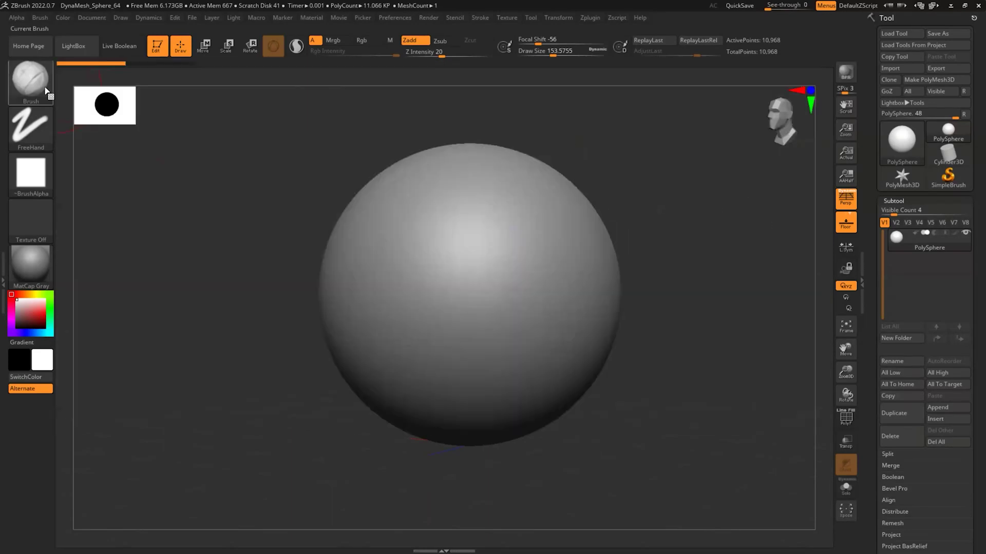
pyautogui.press('b')
pyautogui.press('c')
pyautogui.press('b')
# Redo the undone ClayBuildup strokes on the sphere, then undo them again.
pyautogui.click(29, 272)
pyautogui.click(29, 273)
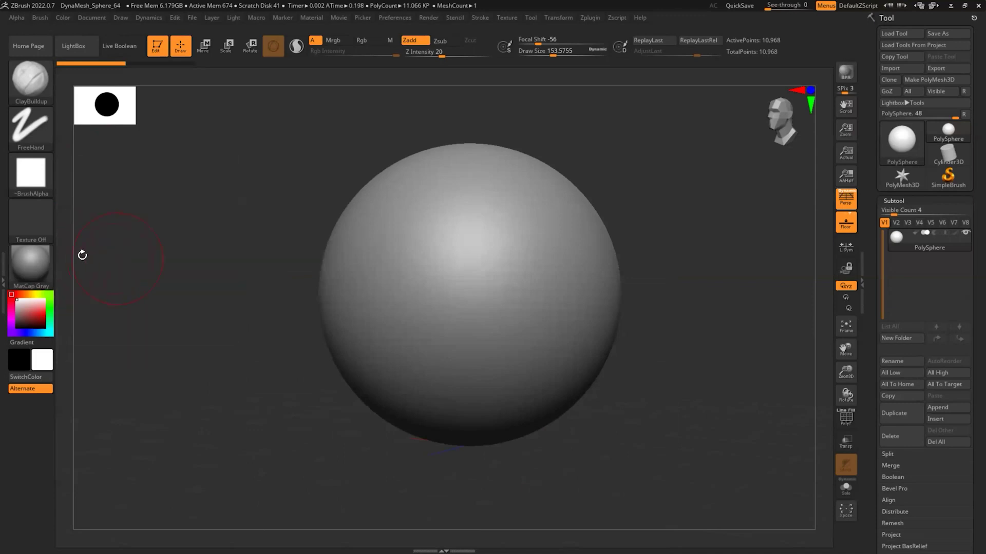
pyautogui.hotkey('ctrl', 'shift', 'z')
pyautogui.hotkey('ctrl', 'shift', 'z')
pyautogui.hotkey('ctrl', 'shift', 'z')
pyautogui.hotkey('ctrl', 'shift', 'z')
pyautogui.hotkey('ctrl', 'shift', 'z')
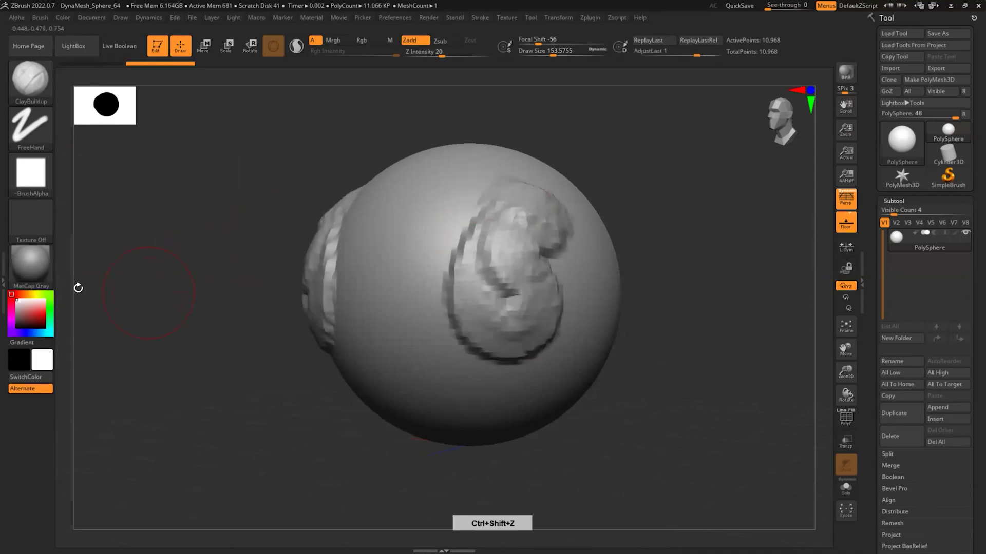
pyautogui.hotkey('ctrl', 'z')
# Try the Chrome A and MatCap Red Wax materials on the sphere, then return to MatCap Gray.
pyautogui.click(29, 256)
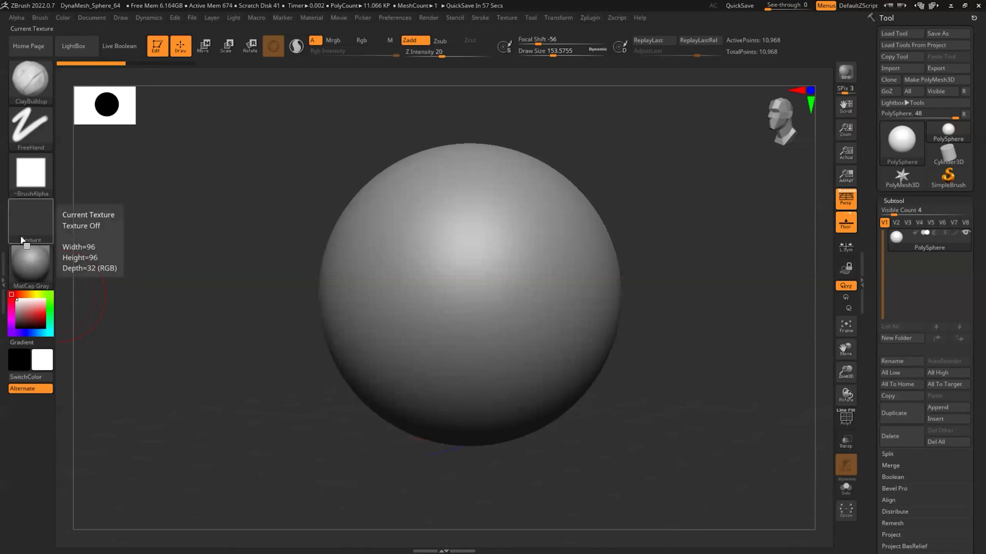
pyautogui.click(30, 261)
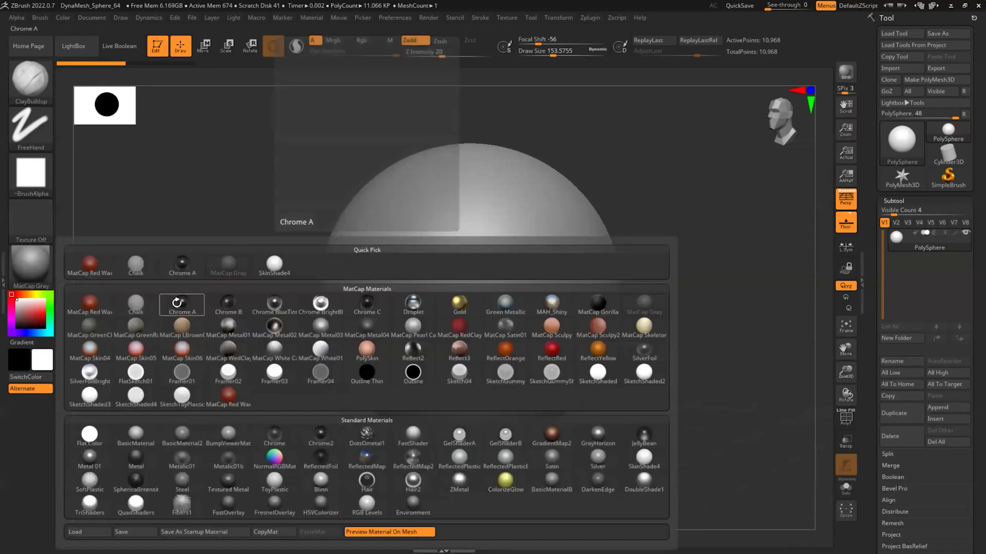
pyautogui.click(182, 303)
pyautogui.click(30, 262)
pyautogui.click(90, 264)
pyautogui.click(30, 262)
pyautogui.click(238, 273)
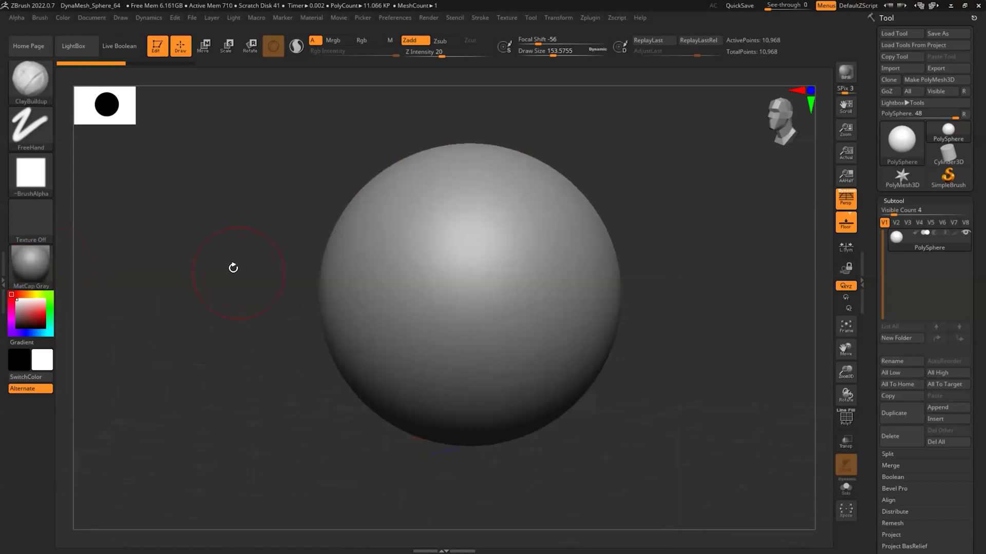
# Preview the sphere in MatCap Red Wax and NormalRGBMat, then restore the MatCap Gray material.
pyautogui.click(30, 262)
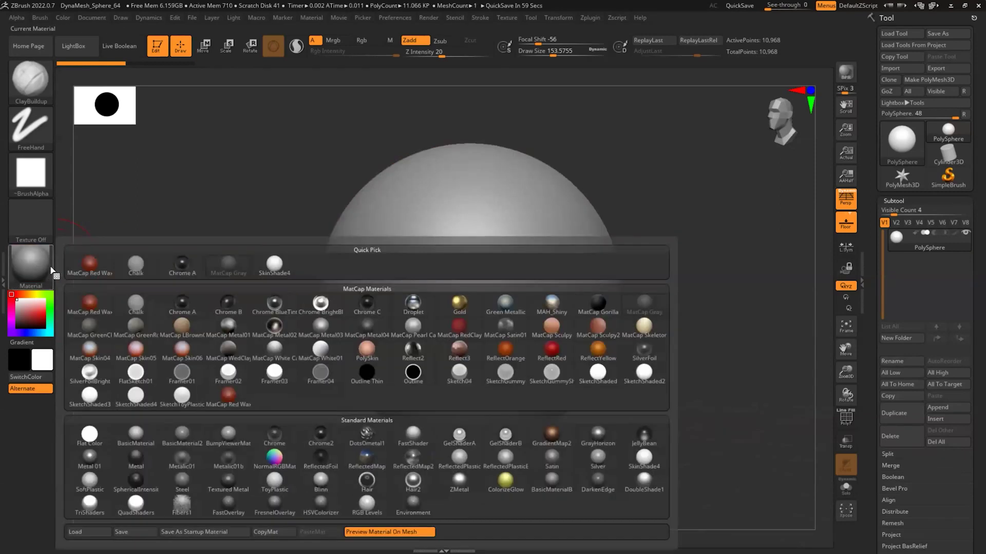
pyautogui.click(105, 267)
pyautogui.click(29, 263)
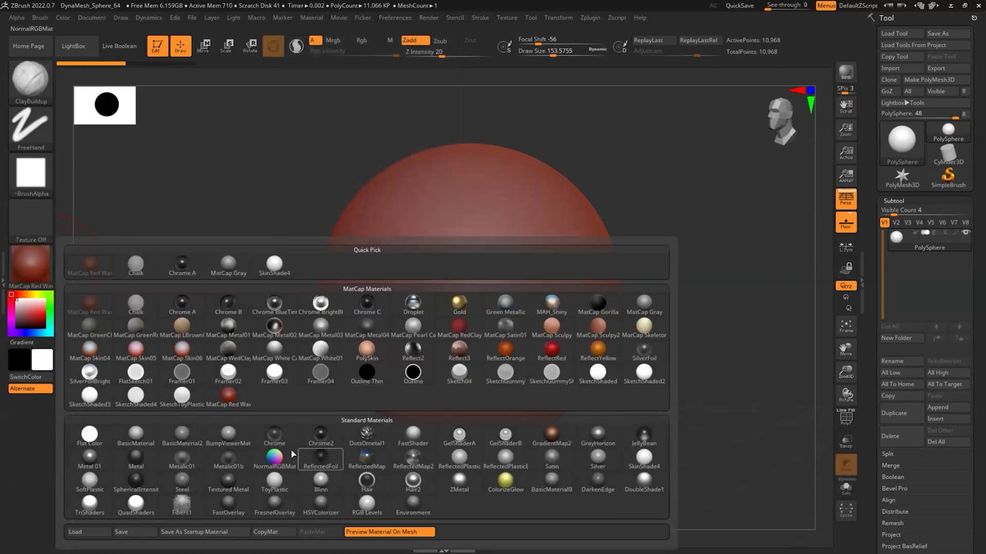
pyautogui.click(274, 456)
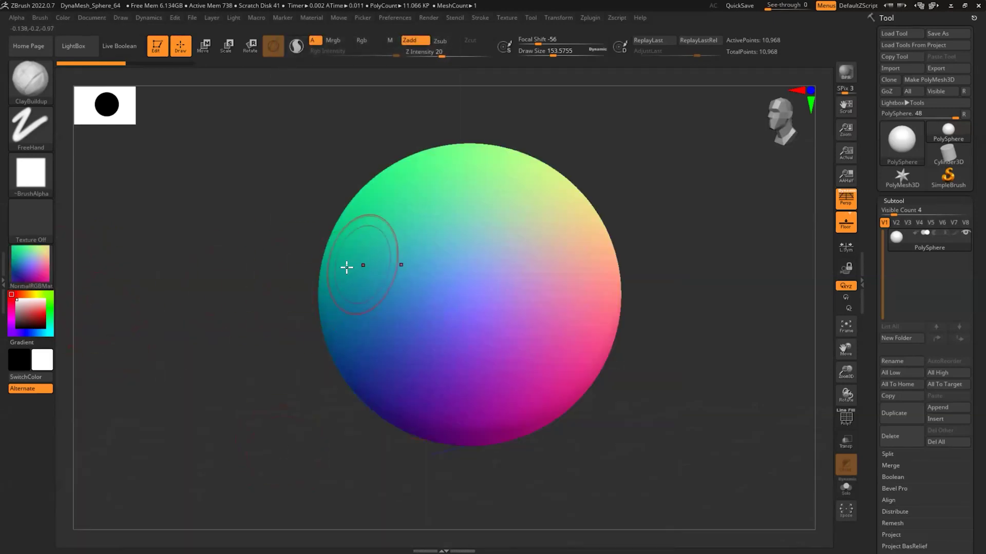
pyautogui.click(43, 260)
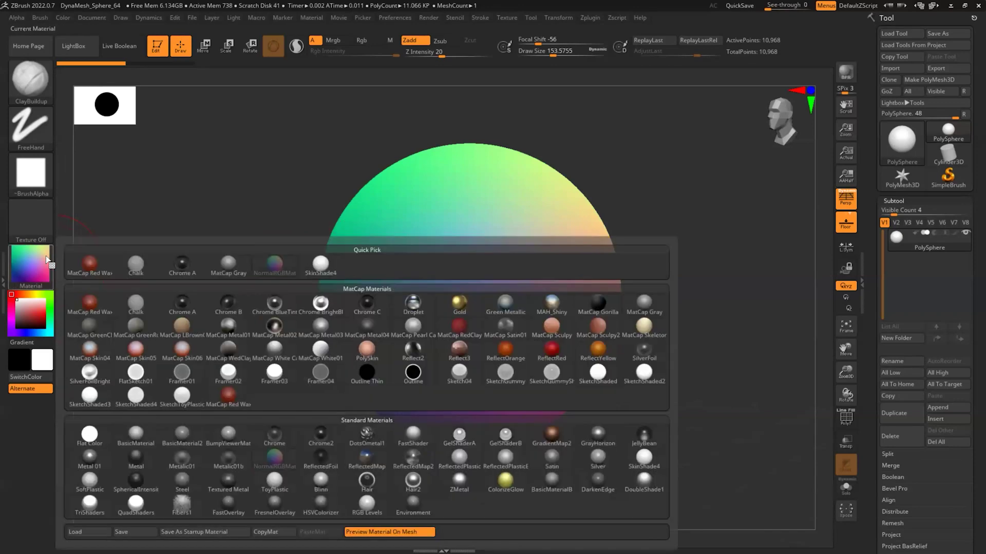
pyautogui.click(223, 272)
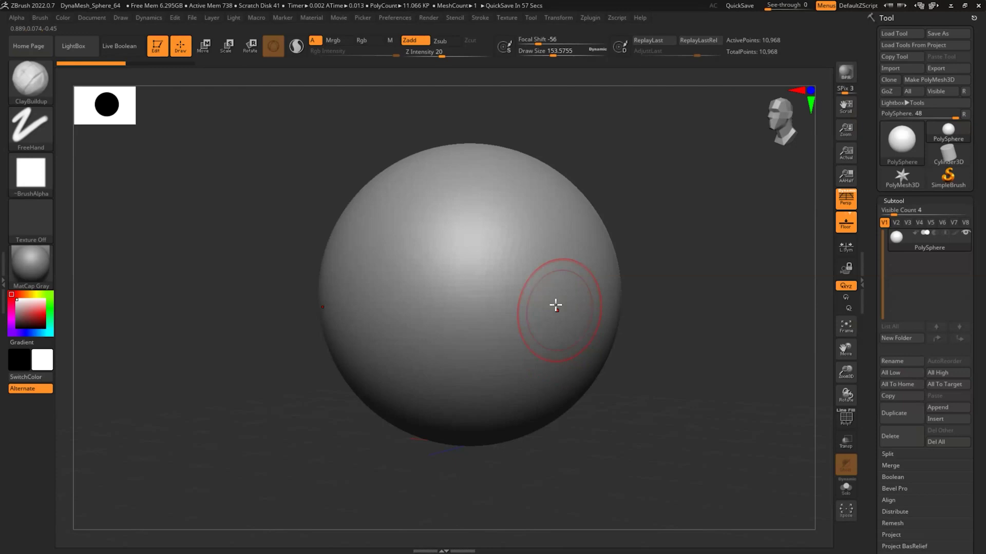
# Switch to the Standard brush, try carving a mirrored dent into the sphere and undo it.
pyautogui.click(43, 92)
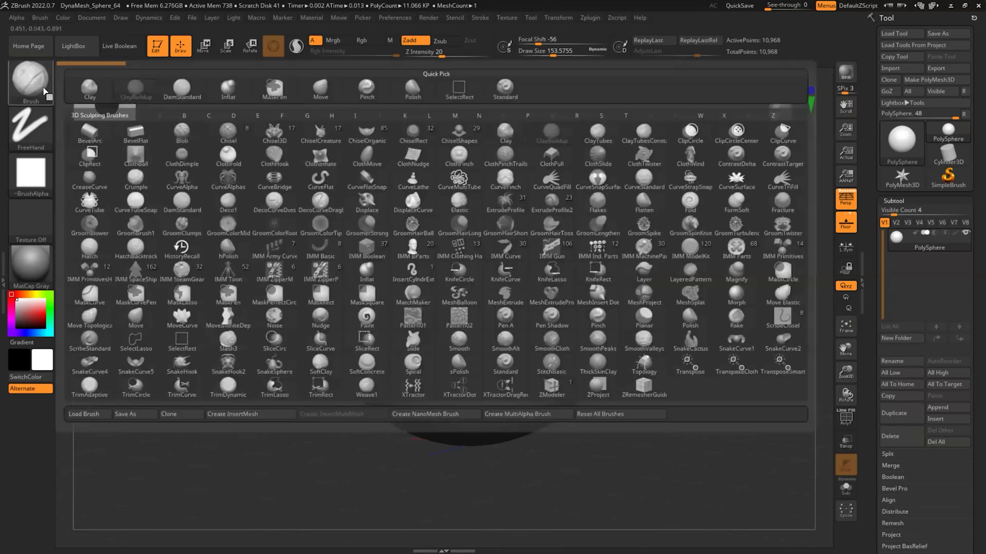
pyautogui.click(502, 89)
pyautogui.moveTo(540, 275)
pyautogui.mouseDown()
pyautogui.moveTo(525, 299)
pyautogui.moveTo(553, 287)
pyautogui.moveTo(537, 339)
pyautogui.moveTo(546, 211)
pyautogui.moveTo(552, 291)
pyautogui.moveTo(555, 244)
pyautogui.mouseUp()
pyautogui.hotkey('ctrl', 'z')
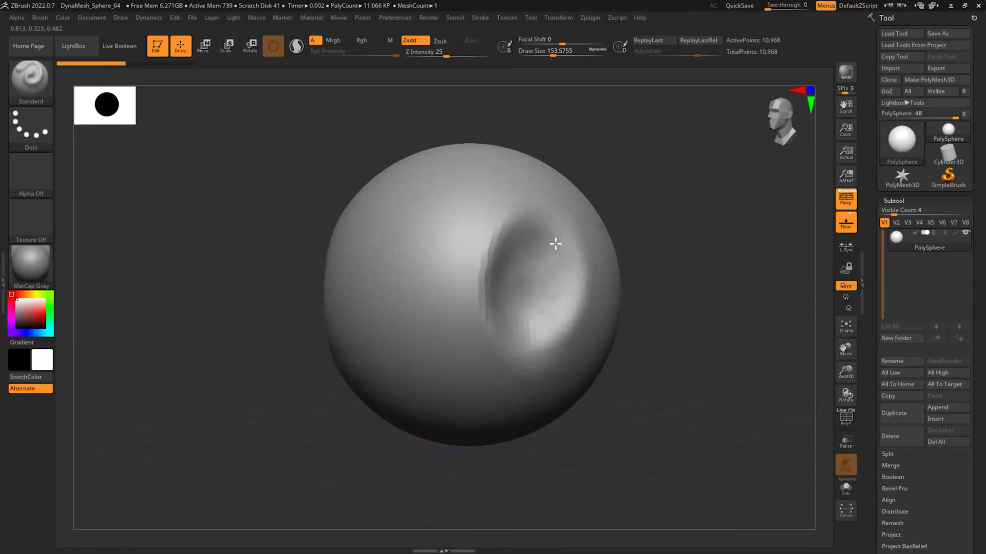
pyautogui.hotkey('ctrl', 'z')
# Snap to a straight front view, try a mirrored pair of vertical ridges with the Standard brush and undo them.
pyautogui.keyDown('shift'); pyautogui.moveTo(577, 445); pyautogui.dragTo(588, 440); pyautogui.keyUp('shift')
pyautogui.moveTo(472, 226)
pyautogui.mouseDown()
pyautogui.moveTo(471, 383)
pyautogui.moveTo(475, 286)
pyautogui.moveTo(501, 229)
pyautogui.moveTo(499, 335)
pyautogui.mouseUp()
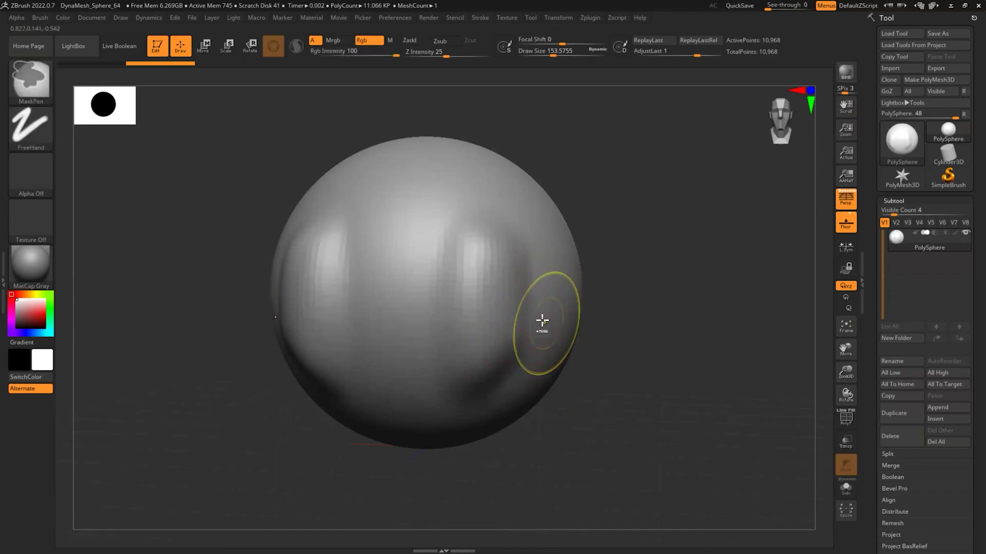
pyautogui.hotkey('ctrl', 'z')
pyautogui.hotkey('ctrl', 'z')
# Try one-sided bulges without symmetry on the front of the sphere using the Standard brush and undo them.
pyautogui.moveTo(465, 280)
pyautogui.mouseDown()
pyautogui.moveTo(403, 347)
pyautogui.moveTo(523, 233)
pyautogui.moveTo(424, 310)
pyautogui.moveTo(457, 341)
pyautogui.moveTo(541, 275)
pyautogui.mouseUp()
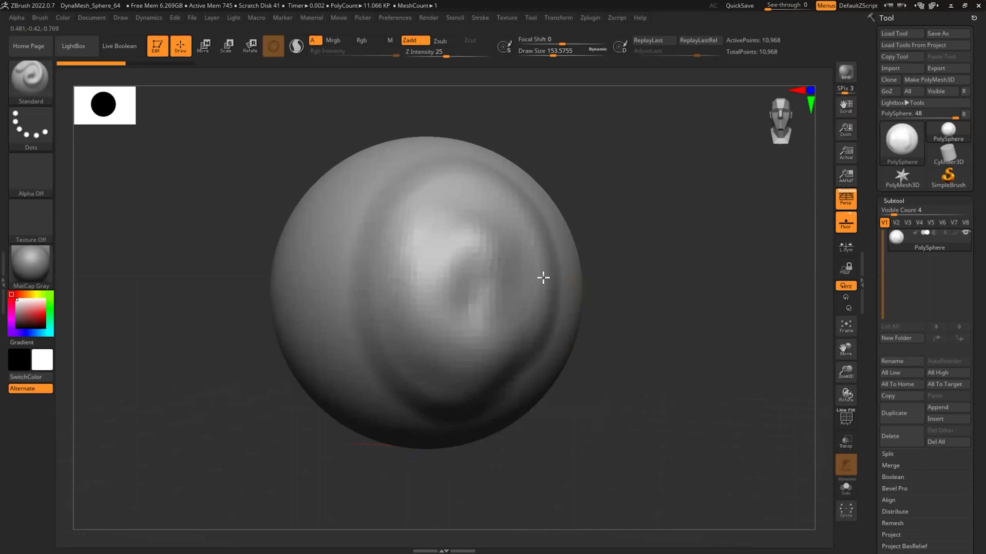
pyautogui.hotkey('ctrl', 'z')
pyautogui.moveTo(462, 198)
pyautogui.mouseDown()
pyautogui.moveTo(501, 383)
pyautogui.moveTo(486, 171)
pyautogui.moveTo(490, 207)
pyautogui.mouseUp()
pyautogui.hotkey('ctrl', 'z')
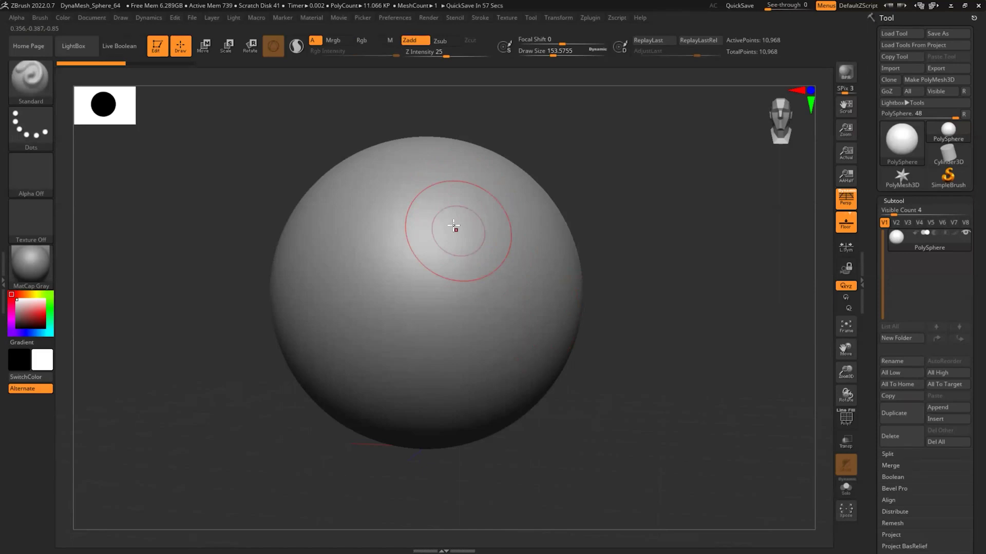
# Try several Standard brush strokes on the front of the sphere and undo each of them.
pyautogui.moveTo(467, 209)
pyautogui.mouseDown()
pyautogui.moveTo(440, 371)
pyautogui.moveTo(513, 200)
pyautogui.moveTo(529, 341)
pyautogui.mouseUp()
pyautogui.hotkey('ctrl', 'z')
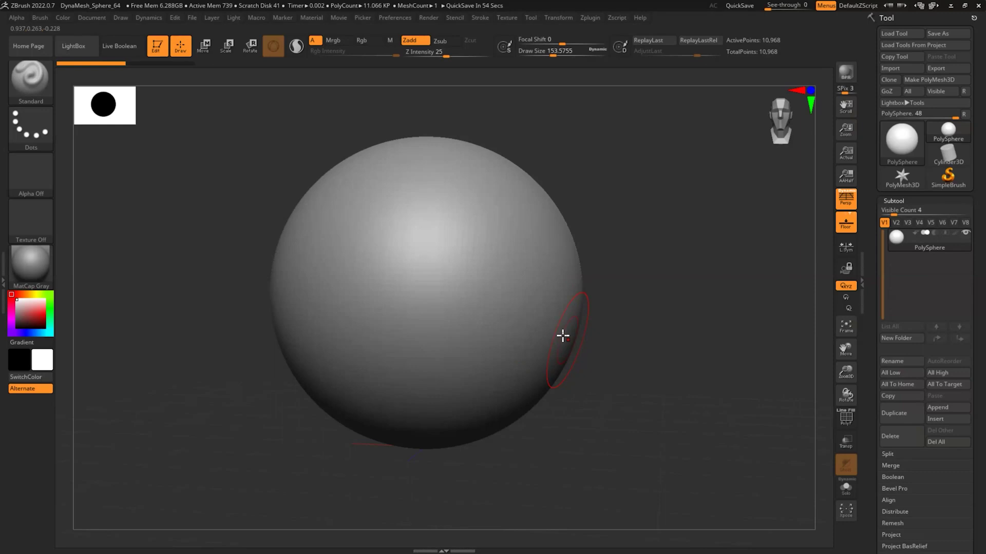
pyautogui.moveTo(457, 235)
pyautogui.mouseDown()
pyautogui.moveTo(462, 205)
pyautogui.moveTo(479, 363)
pyautogui.moveTo(513, 198)
pyautogui.moveTo(463, 376)
pyautogui.moveTo(498, 198)
pyautogui.moveTo(455, 288)
pyautogui.moveTo(488, 315)
pyautogui.moveTo(526, 243)
pyautogui.mouseUp()
pyautogui.hotkey('ctrl', 'z')
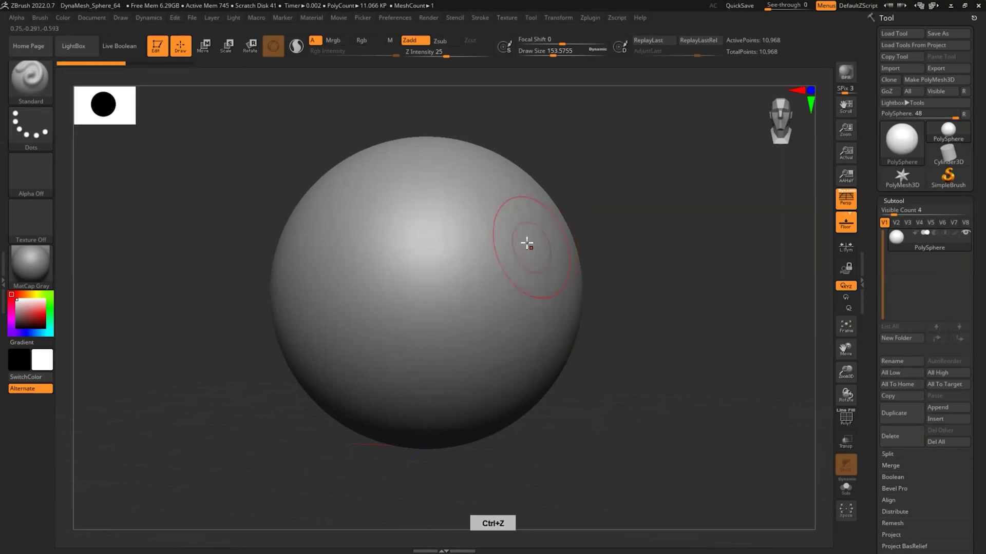
pyautogui.moveTo(482, 200)
pyautogui.mouseDown()
pyautogui.moveTo(464, 359)
pyautogui.moveTo(496, 218)
pyautogui.moveTo(488, 200)
pyautogui.mouseUp()
pyautogui.hotkey('ctrl', 'z')
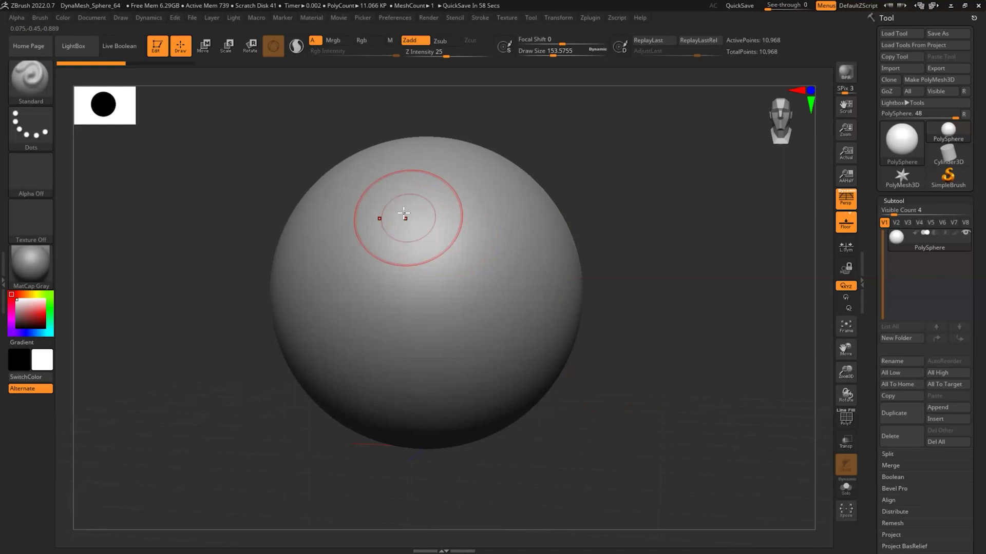
# Switch to the ClayBuildup brush and layer mirrored vertical strips of clay on both sides of the sphere.
pyautogui.press('alt')
pyautogui.click(47, 86)
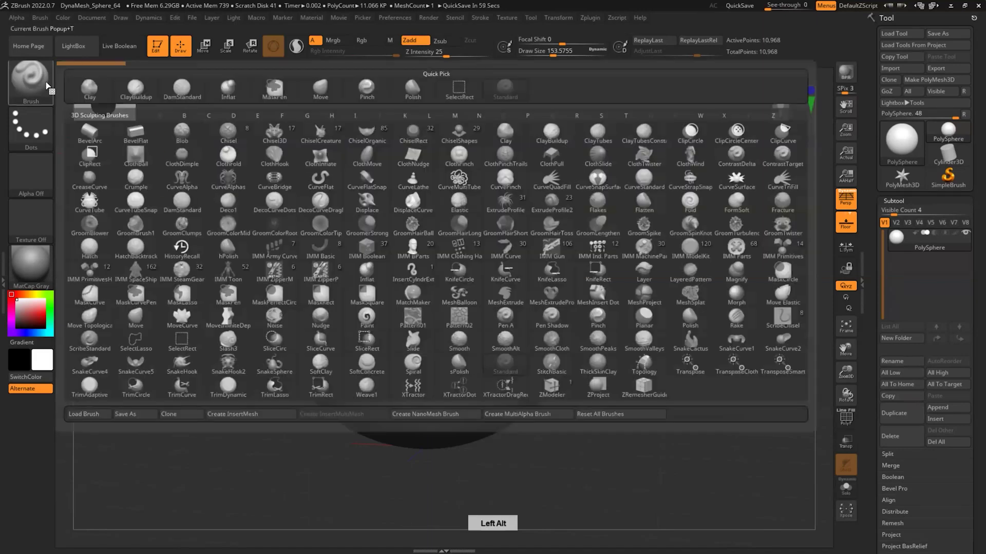
pyautogui.click(136, 89)
pyautogui.moveTo(475, 194)
pyautogui.mouseDown()
pyautogui.moveTo(480, 359)
pyautogui.moveTo(513, 194)
pyautogui.moveTo(515, 363)
pyautogui.mouseUp()
pyautogui.moveTo(546, 224); pyautogui.dragTo(535, 359)
pyautogui.moveTo(643, 389); pyautogui.dragTo(627, 378)
pyautogui.moveTo(488, 194)
pyautogui.mouseDown()
pyautogui.moveTo(492, 356)
pyautogui.moveTo(458, 216)
pyautogui.moveTo(522, 194)
pyautogui.moveTo(495, 353)
pyautogui.mouseUp()
pyautogui.moveTo(656, 366)
pyautogui.mouseDown()
pyautogui.moveTo(680, 373)
pyautogui.moveTo(651, 374)
pyautogui.mouseUp()
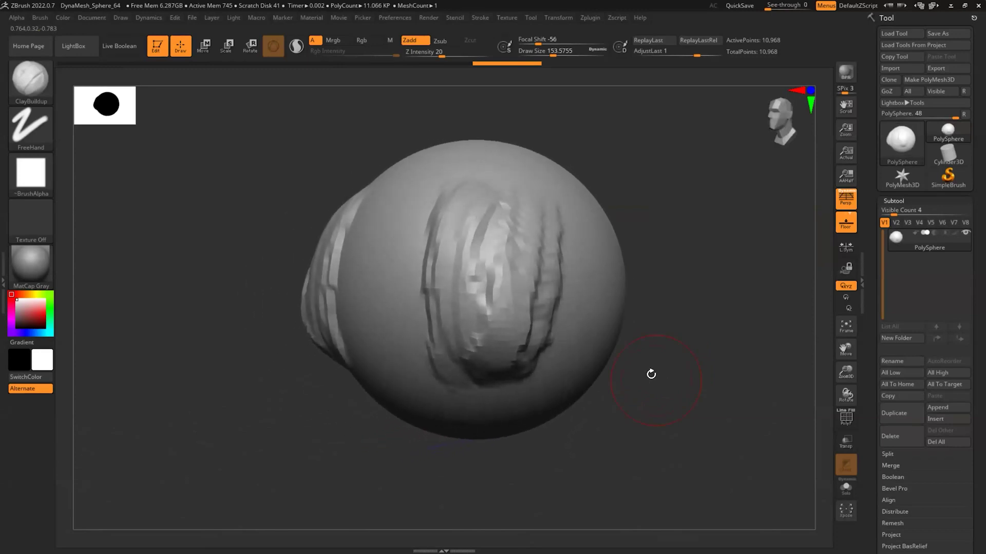
pyautogui.moveTo(641, 222); pyautogui.dragTo(668, 226)
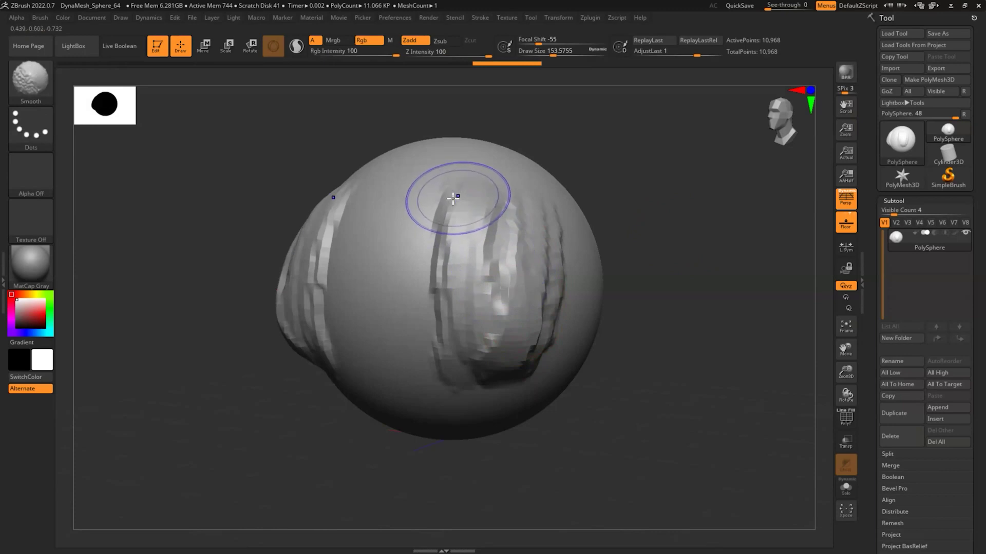
# Smooth the mirrored clay ridges with the temporary Smooth brush and add a short ClayBuildup stroke over them.
pyautogui.press('shift')
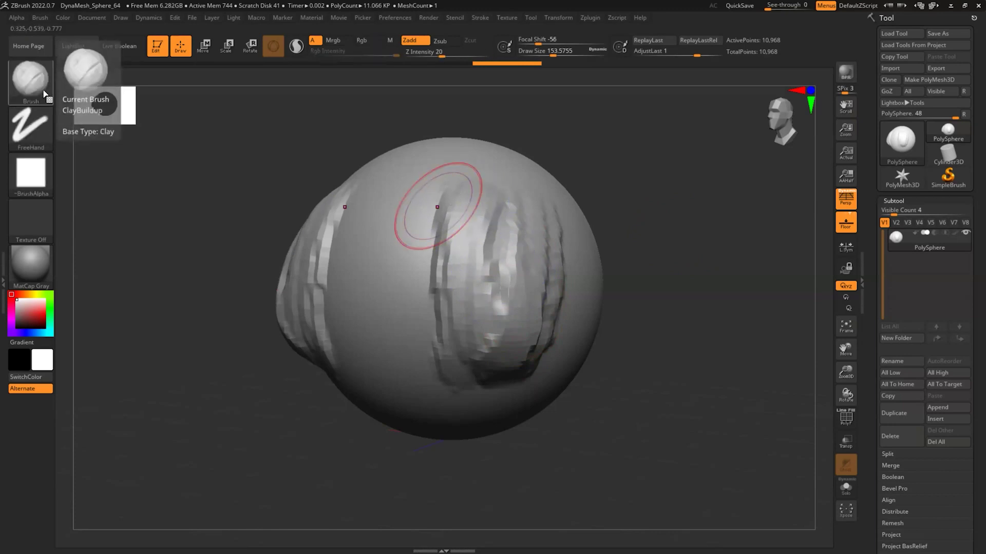
pyautogui.press('shift')
pyautogui.press('shift')
pyautogui.press('shift')
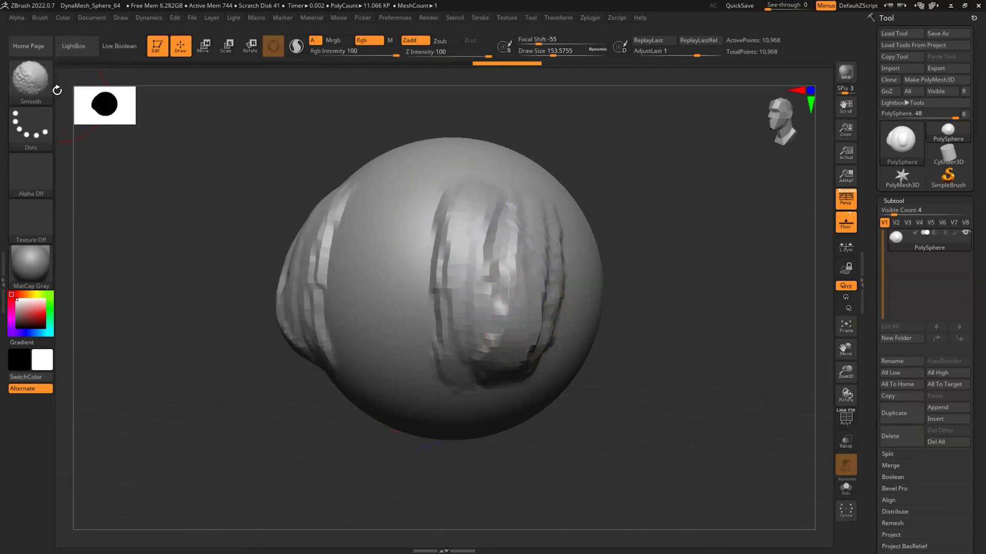
pyautogui.moveTo(458, 253)
pyautogui.keyDown('shift'); pyautogui.mouseDown()
pyautogui.moveTo(448, 302)
pyautogui.moveTo(486, 246)
pyautogui.moveTo(527, 339)
pyautogui.moveTo(545, 220)
pyautogui.moveTo(482, 370)
pyautogui.moveTo(508, 255)
pyautogui.moveTo(432, 205)
pyautogui.moveTo(503, 396)
pyautogui.mouseUp(); pyautogui.keyUp('shift')
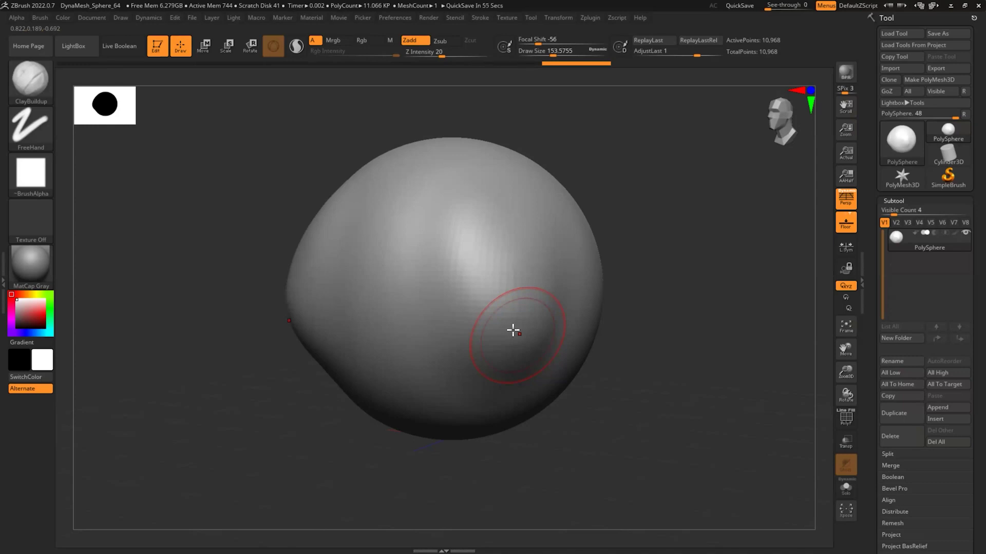
pyautogui.moveTo(513, 330)
pyautogui.mouseDown()
pyautogui.moveTo(532, 328)
pyautogui.moveTo(519, 309)
pyautogui.mouseUp()
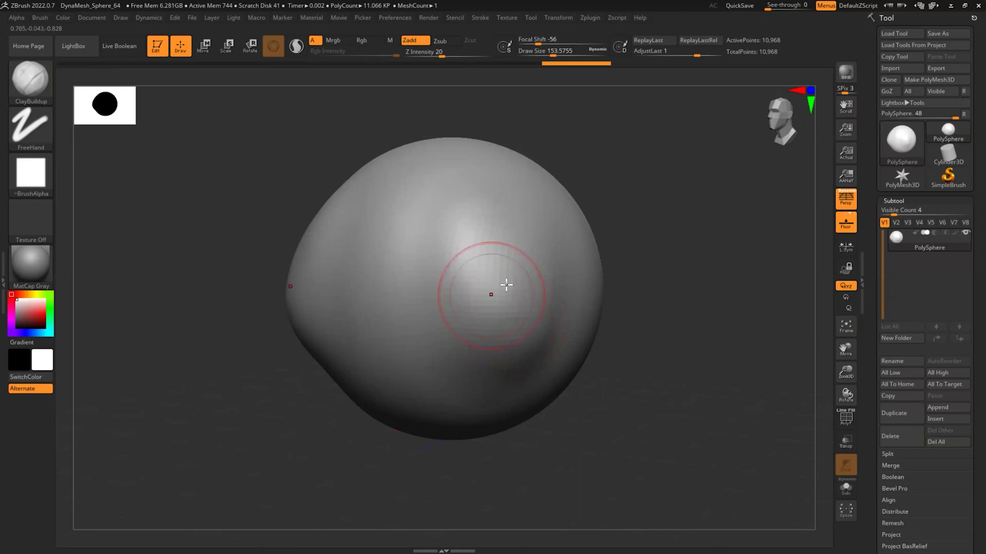
# Undo the smoothing and all ClayBuildup strokes back to the plain sphere.
pyautogui.hotkey('ctrl', 'z')
pyautogui.hotkey('ctrl', 'z')
pyautogui.hotkey('ctrl', 'z')
pyautogui.hotkey('ctrl', 'z')
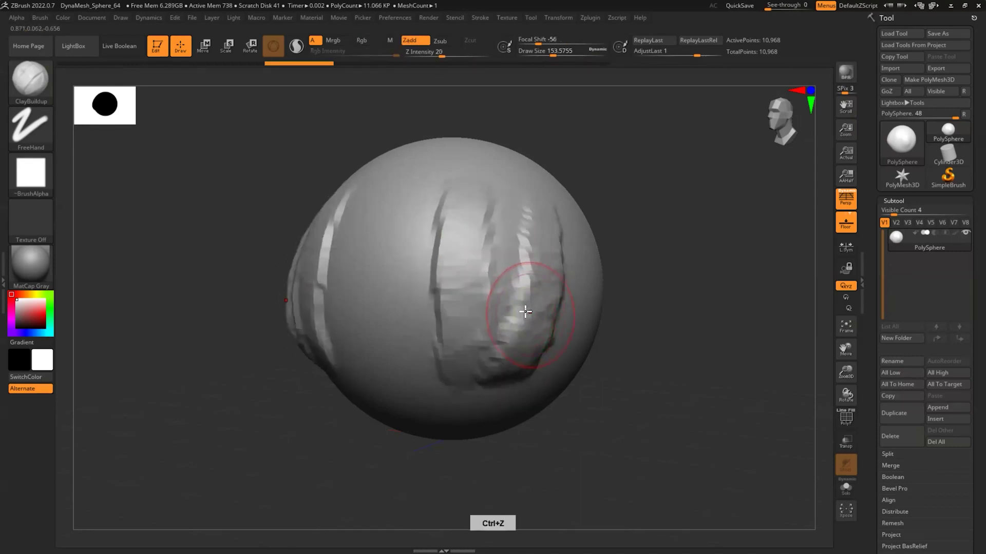
pyautogui.hotkey('ctrl', 'z')
pyautogui.hotkey('ctrl', 'z')
pyautogui.hotkey('ctrl', 'z')
pyautogui.hotkey('ctrl', 'z')
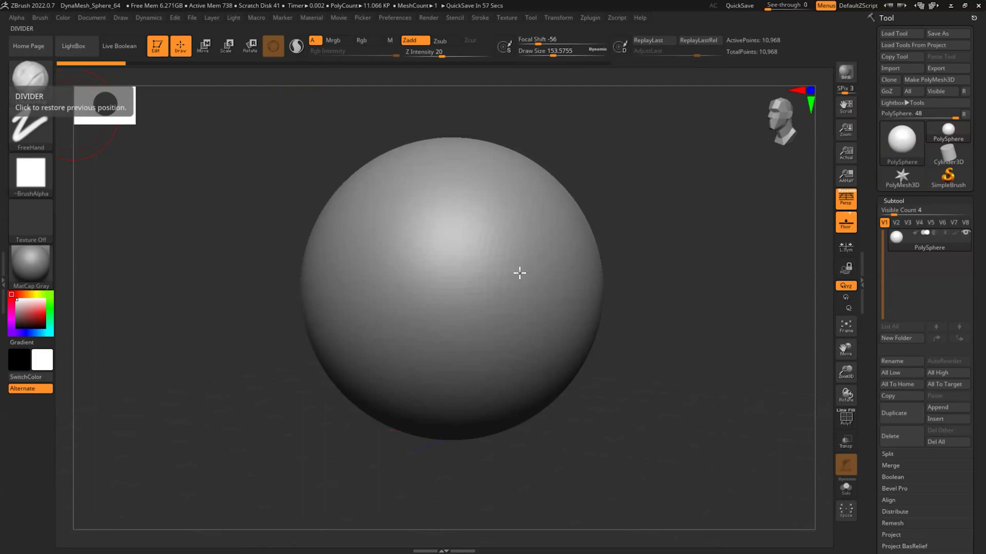
# Examine how the active brush alternates between ClayBuildup and the temporary Smooth brush, and view the brush library.
pyautogui.press('shift')
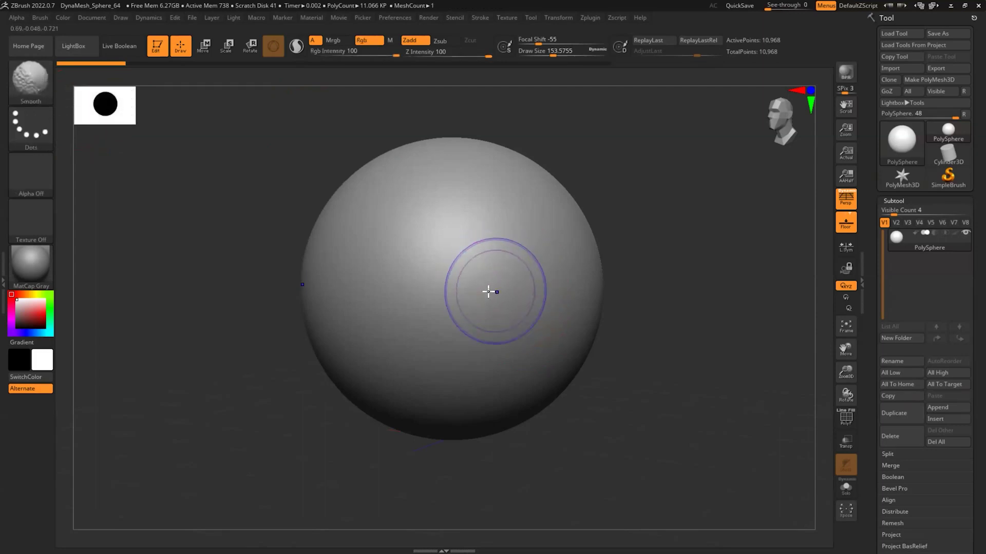
pyautogui.press('shift')
pyautogui.press('shift')
pyautogui.press('shift')
pyautogui.press('shift')
pyautogui.press('shift')
pyautogui.click(46, 98)
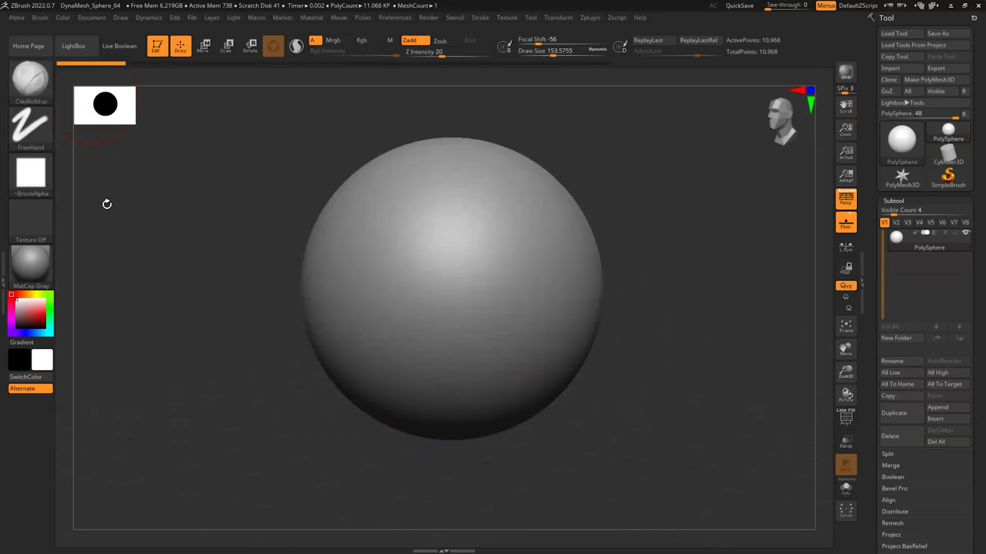
pyautogui.click(36, 91)
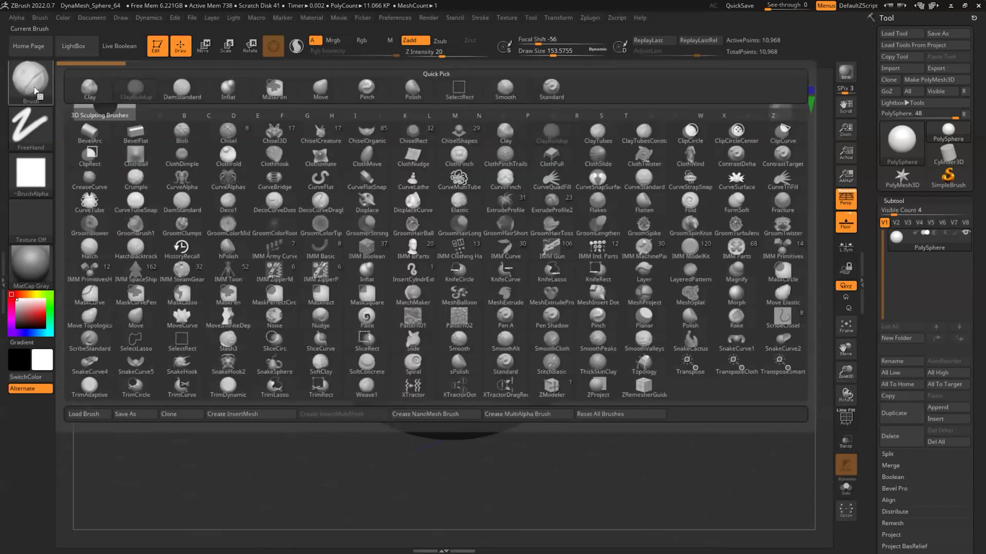
pyautogui.click(643, 373)
pyautogui.press('shift')
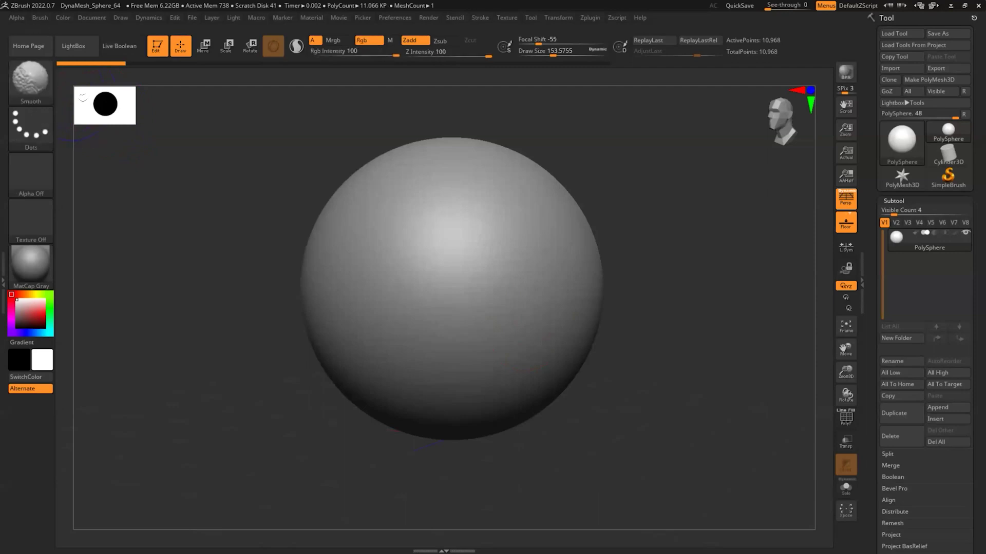
pyautogui.press('shift')
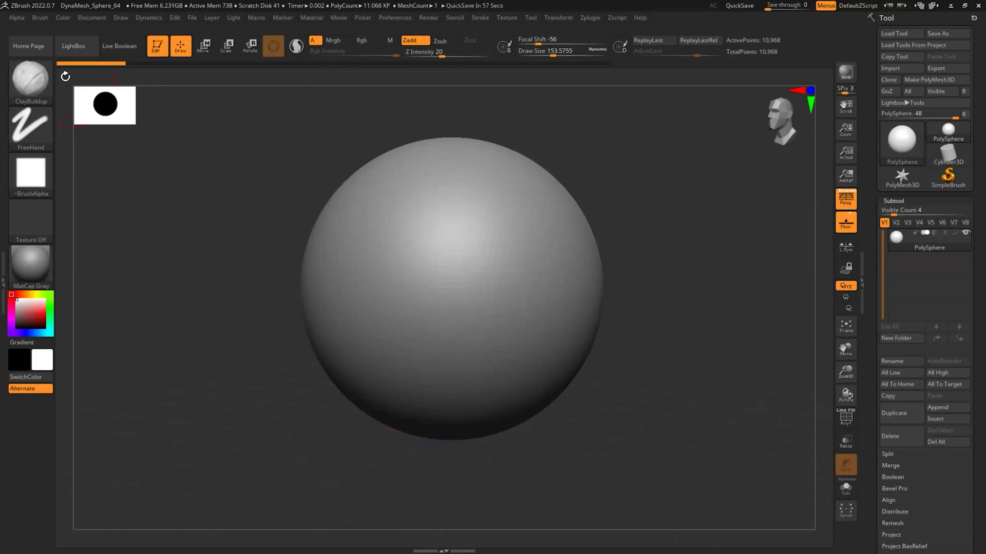
# Try another set of mirrored ClayBuildup ridges on the sphere and undo them.
pyautogui.moveTo(514, 315)
pyautogui.mouseDown()
pyautogui.moveTo(502, 209)
pyautogui.moveTo(502, 365)
pyautogui.moveTo(532, 295)
pyautogui.moveTo(537, 364)
pyautogui.mouseUp()
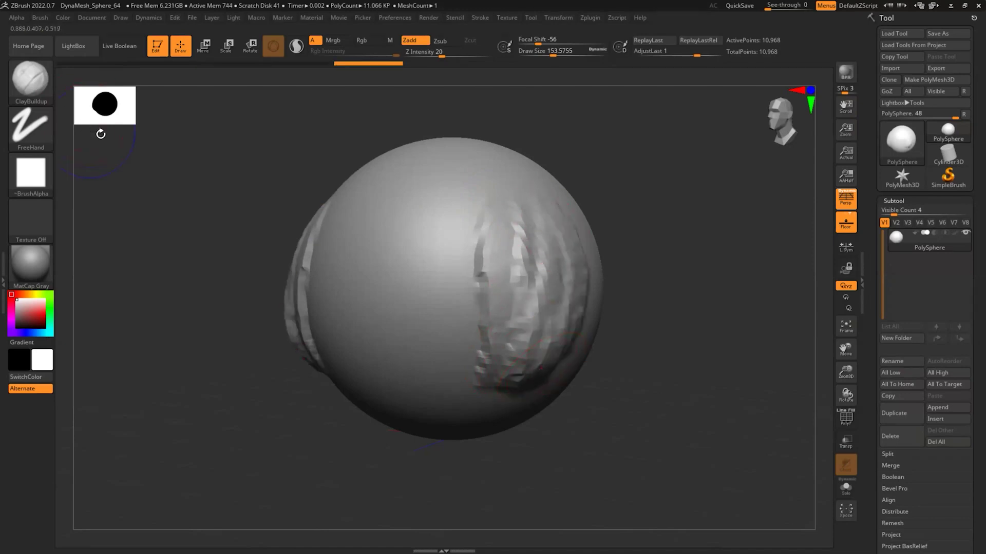
pyautogui.press('shift')
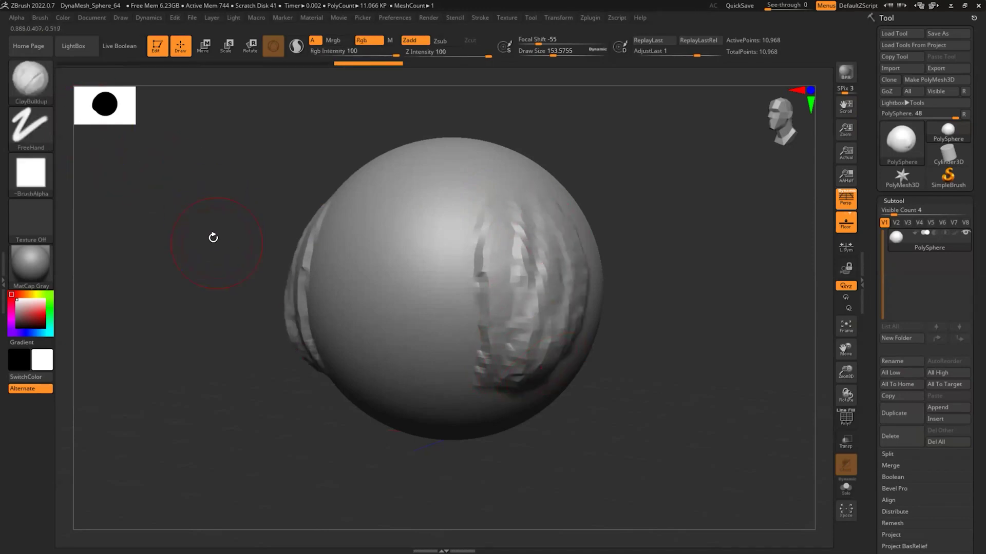
pyautogui.hotkey('ctrl', 'z')
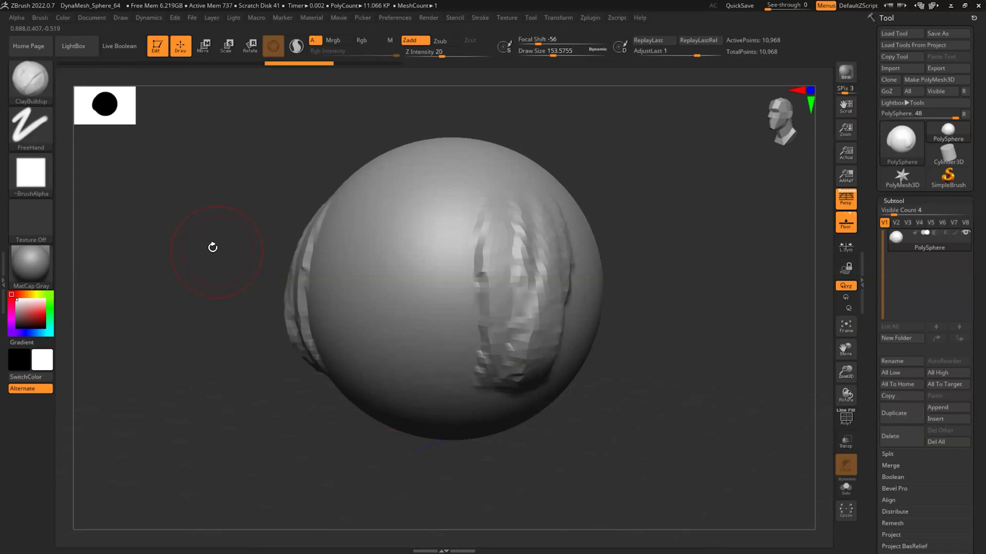
pyautogui.hotkey('ctrl', 'z')
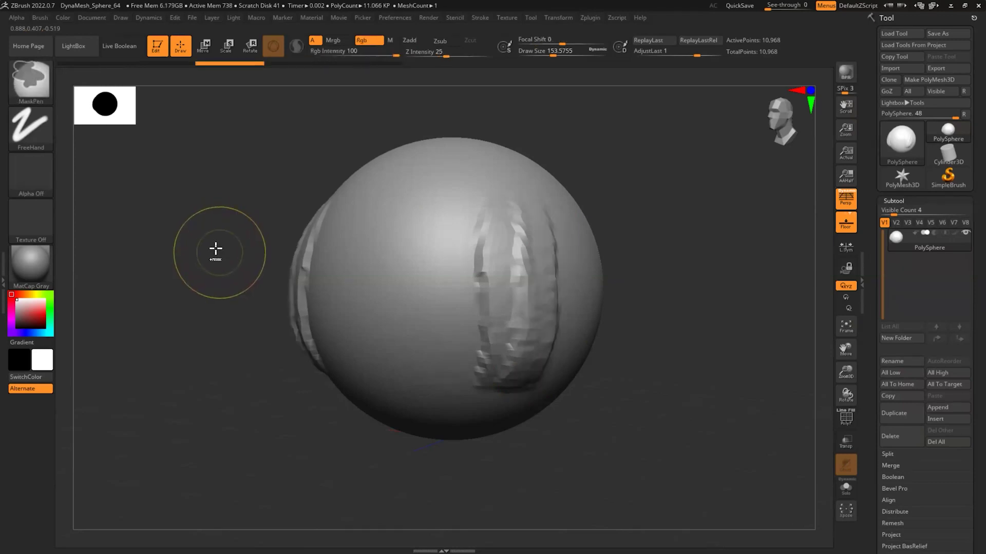
pyautogui.hotkey('ctrl', 'z')
pyautogui.hotkey('ctrl', 'z')
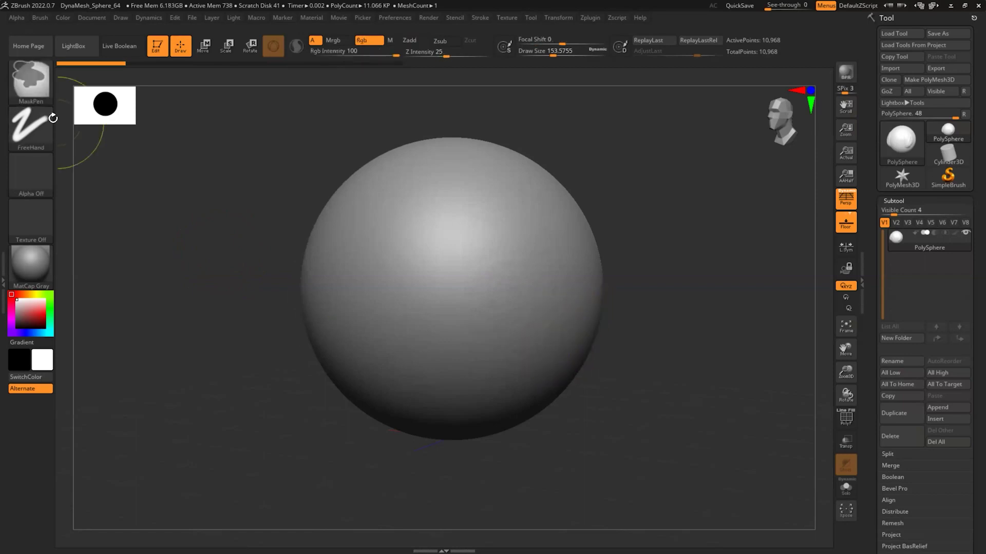
# Switch to the Standard brush and paint a mirrored round mask on the sphere with MaskPen.
pyautogui.press('ctrl')
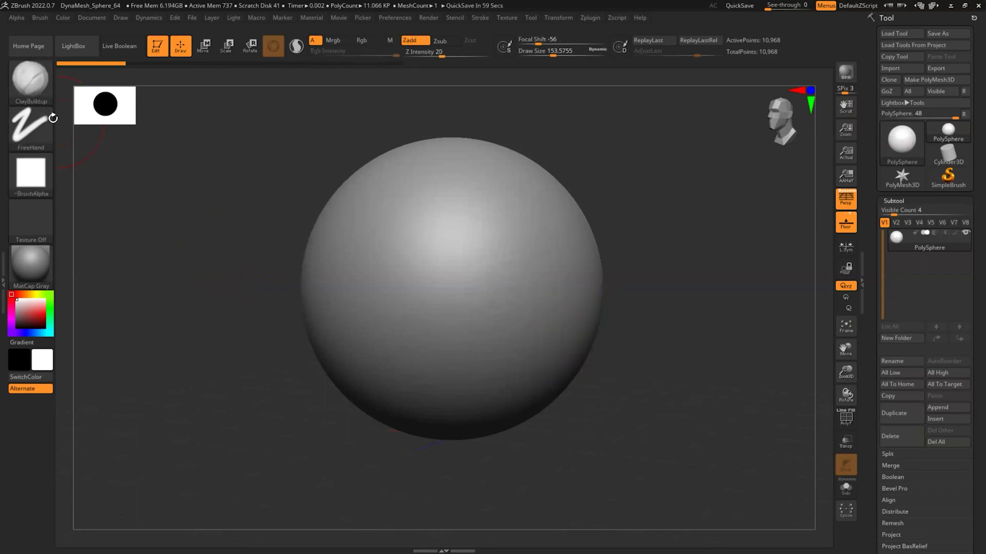
pyautogui.click(49, 100)
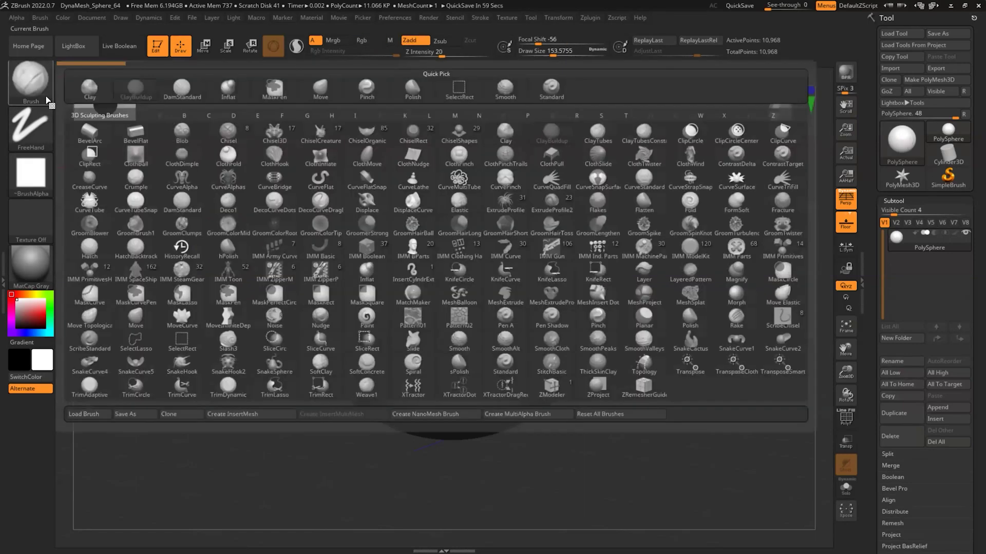
pyautogui.click(544, 85)
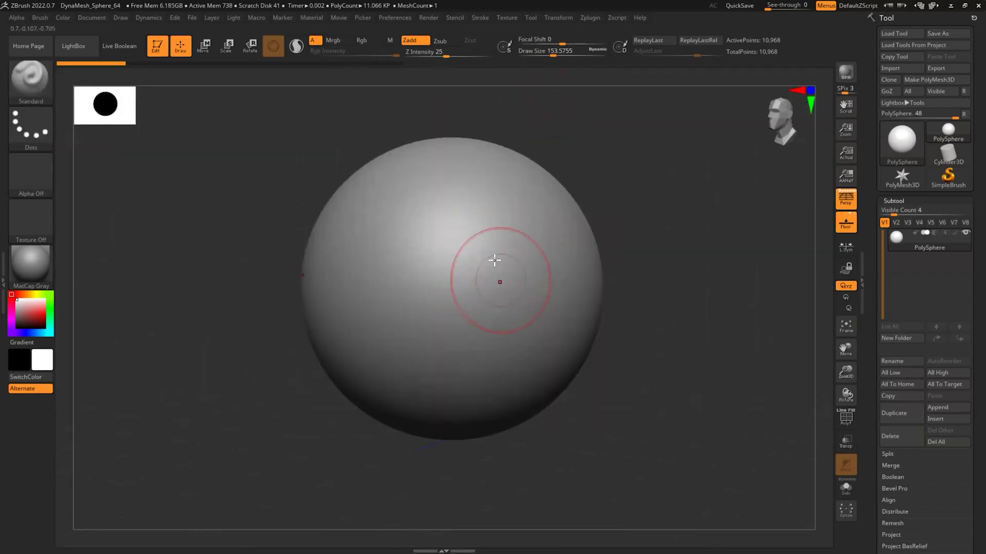
pyautogui.press('ctrl')
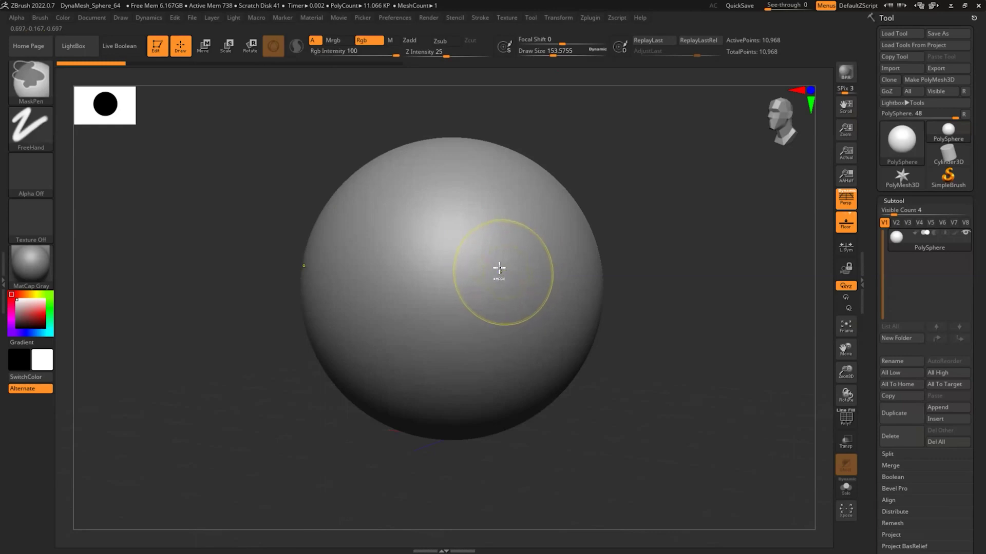
pyautogui.moveTo(494, 262)
pyautogui.keyDown('ctrl'); pyautogui.mouseDown()
pyautogui.moveTo(493, 251)
pyautogui.moveTo(495, 273)
pyautogui.mouseUp(); pyautogui.keyUp('ctrl')
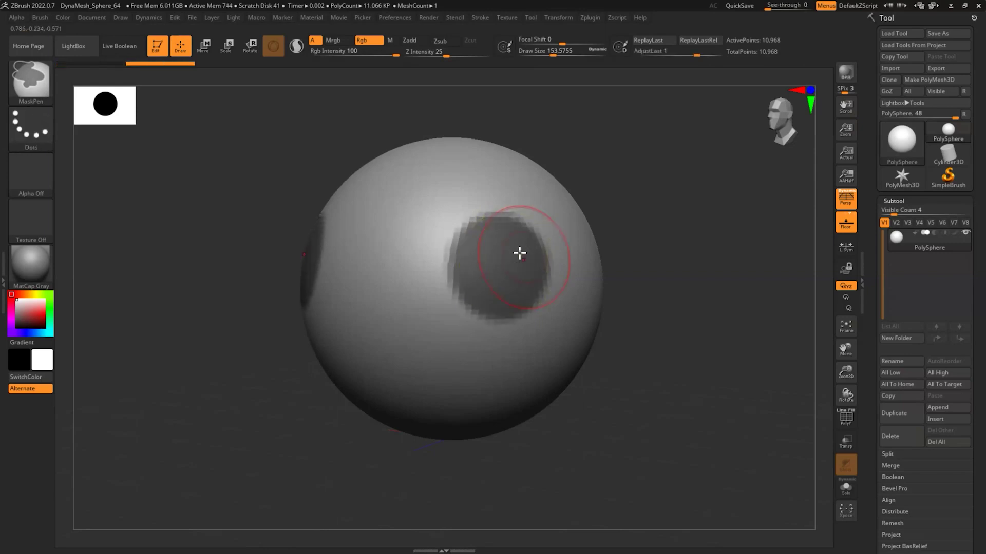
# Try raising and smoothing the surface around the masked patch with the Standard brush, and undo it.
pyautogui.moveTo(456, 229)
pyautogui.mouseDown()
pyautogui.moveTo(512, 304)
pyautogui.moveTo(530, 227)
pyautogui.moveTo(449, 234)
pyautogui.moveTo(513, 287)
pyautogui.moveTo(532, 244)
pyautogui.mouseUp()
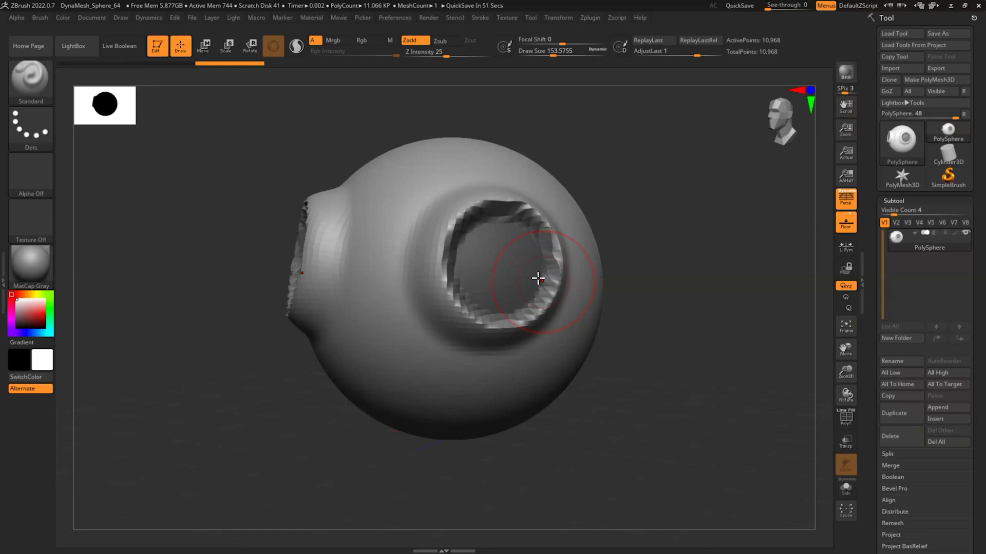
pyautogui.keyDown('shift'); pyautogui.click(538, 278); pyautogui.keyUp('shift')
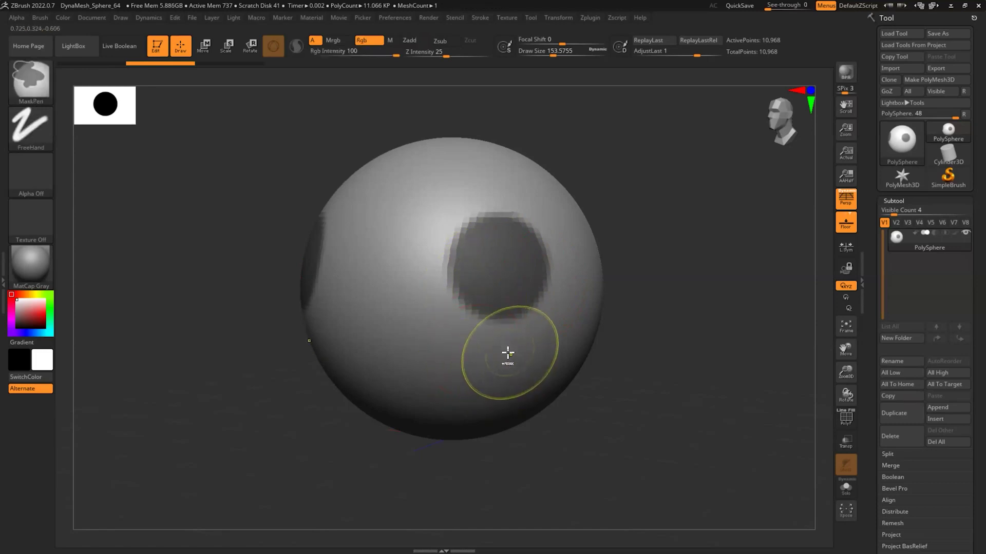
pyautogui.hotkey('ctrl', 'z')
pyautogui.hotkey('ctrl', 'z')
# Enlarge the mirrored mask with MaskPen, try a Standard brush stroke across its edge and undo that stroke.
pyautogui.moveTo(463, 310)
pyautogui.keyDown('ctrl'); pyautogui.mouseDown()
pyautogui.moveTo(463, 236)
pyautogui.moveTo(528, 282)
pyautogui.moveTo(514, 280)
pyautogui.mouseUp(); pyautogui.keyUp('ctrl')
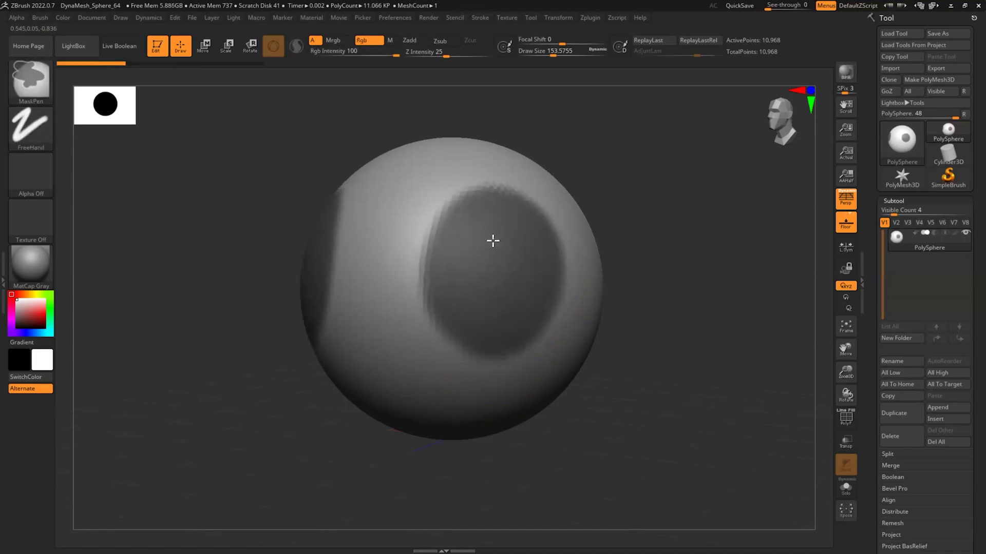
pyautogui.moveTo(464, 251)
pyautogui.keyDown('ctrl'); pyautogui.mouseDown()
pyautogui.moveTo(466, 297)
pyautogui.moveTo(459, 285)
pyautogui.moveTo(483, 273)
pyautogui.mouseUp(); pyautogui.keyUp('ctrl')
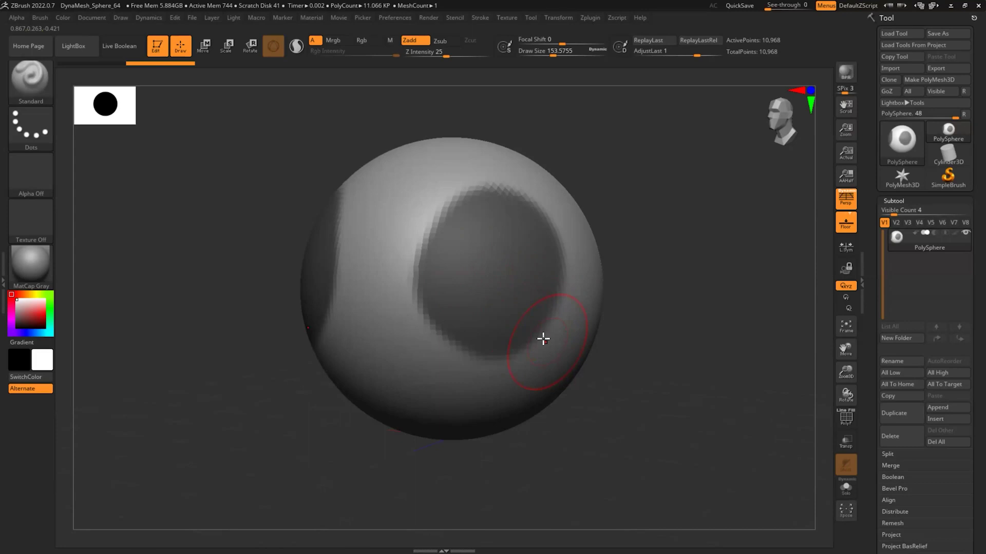
pyautogui.moveTo(418, 221)
pyautogui.mouseDown()
pyautogui.moveTo(402, 280)
pyautogui.moveTo(436, 334)
pyautogui.moveTo(458, 223)
pyautogui.mouseUp()
pyautogui.hotkey('ctrl', 'z')
pyautogui.hotkey('ctrl', 'z')
pyautogui.hotkey('ctrl', 'z')
pyautogui.hotkey('ctrl', 'z')
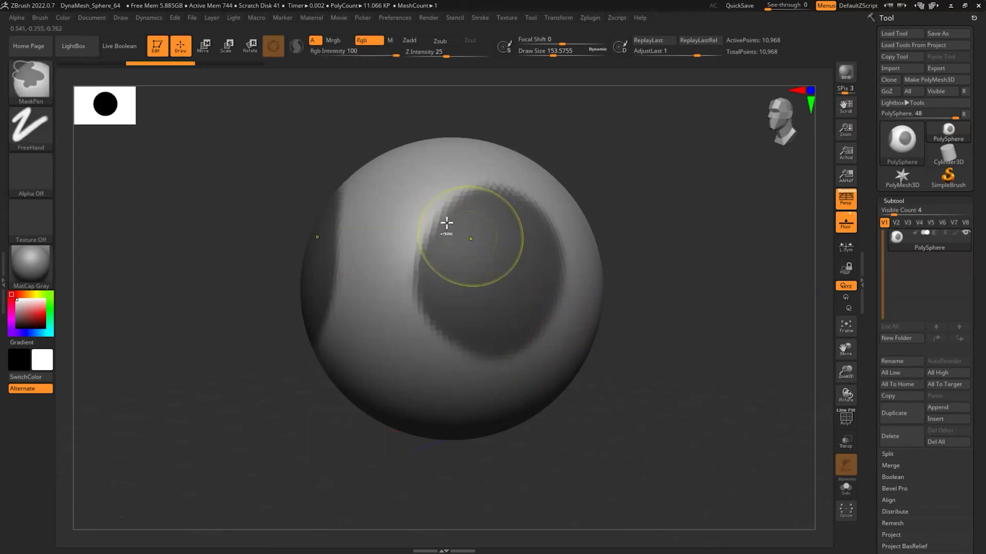
# Erase the mask from the sphere and paint a larger mirrored round mask with MaskPen.
pyautogui.moveTo(427, 278)
pyautogui.keyDown('ctrl'); pyautogui.keyDown('alt'); pyautogui.mouseDown()
pyautogui.moveTo(451, 188)
pyautogui.moveTo(441, 334)
pyautogui.moveTo(450, 298)
pyautogui.mouseUp(); pyautogui.keyUp('alt'); pyautogui.keyUp('ctrl')
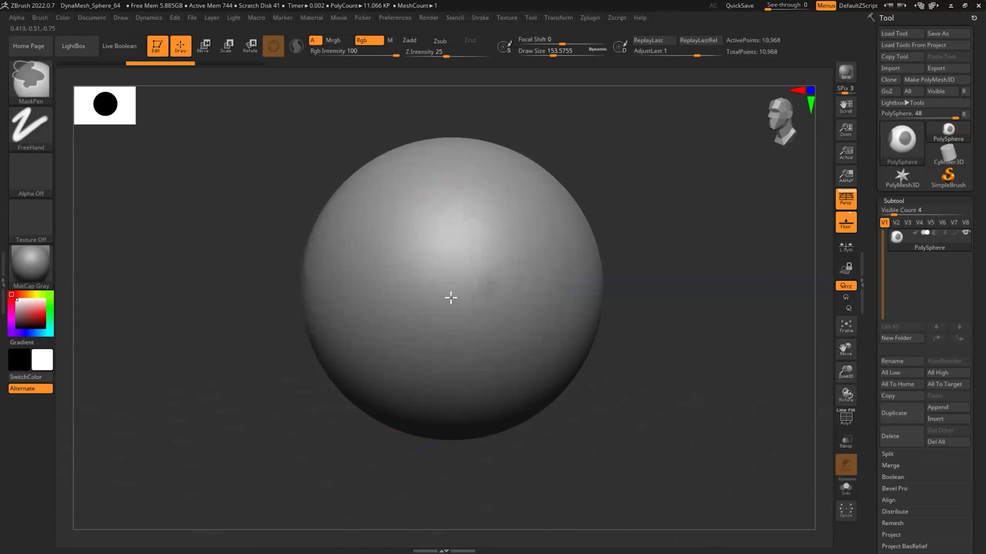
pyautogui.moveTo(454, 257)
pyautogui.keyDown('ctrl'); pyautogui.mouseDown()
pyautogui.moveTo(525, 321)
pyautogui.moveTo(533, 284)
pyautogui.moveTo(469, 259)
pyautogui.mouseUp(); pyautogui.keyUp('ctrl')
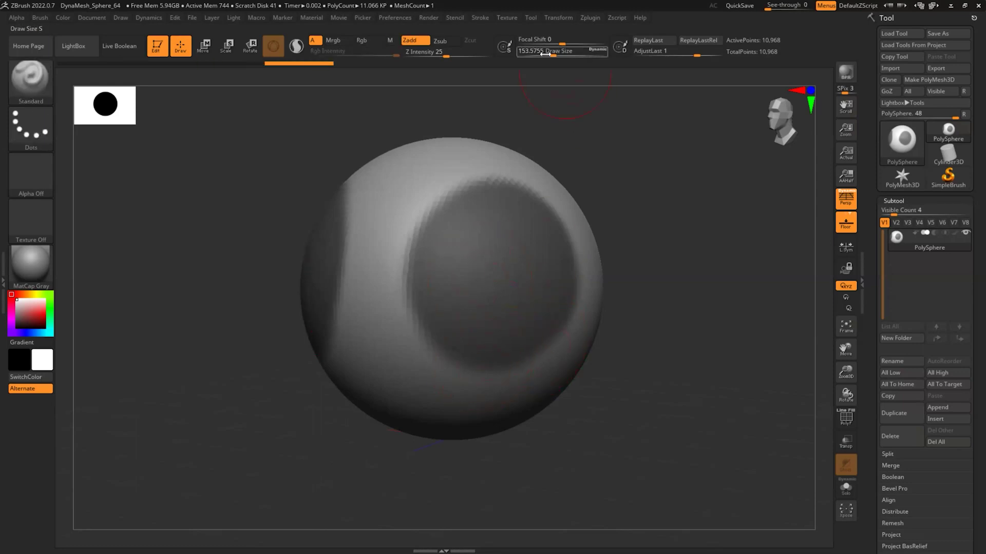
# Set the Standard brush's Draw Size to about 32.7.
pyautogui.moveTo(553, 54); pyautogui.dragTo(535, 54)
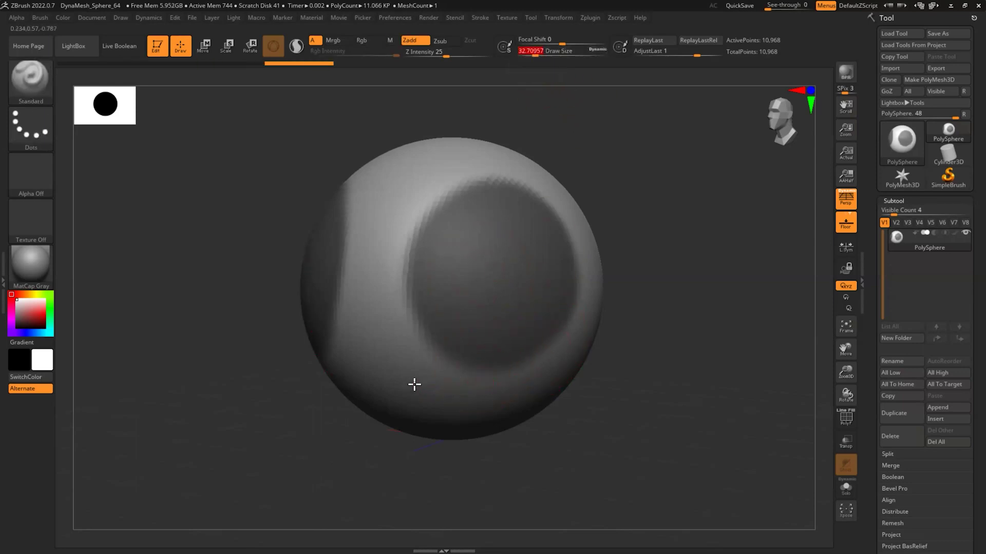
# Erase a curved strip across the mirrored round mask with MaskPen.
pyautogui.press('ctrl')
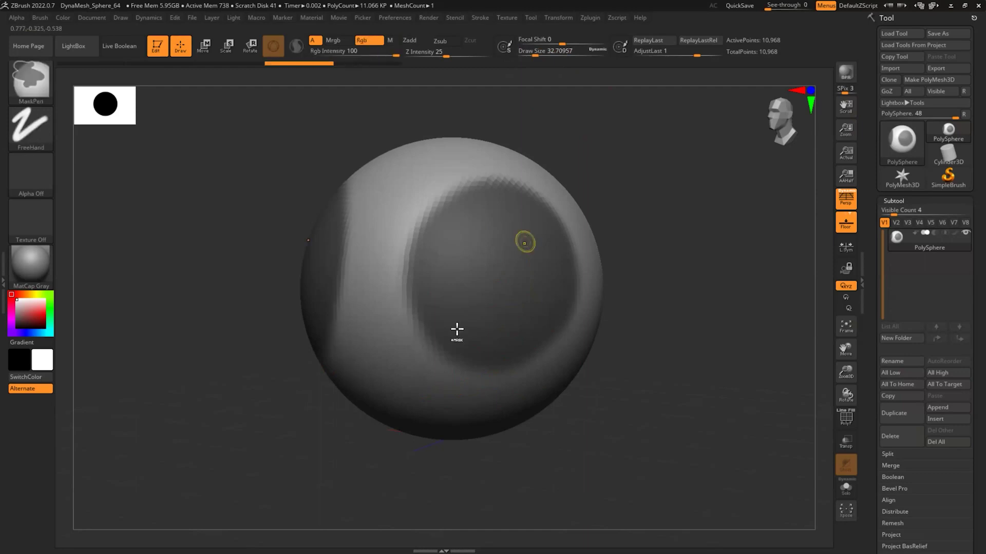
pyautogui.moveTo(418, 336)
pyautogui.keyDown('ctrl'); pyautogui.keyDown('alt'); pyautogui.mouseDown()
pyautogui.moveTo(554, 229)
pyautogui.moveTo(584, 229)
pyautogui.mouseUp(); pyautogui.keyUp('alt'); pyautogui.keyUp('ctrl')
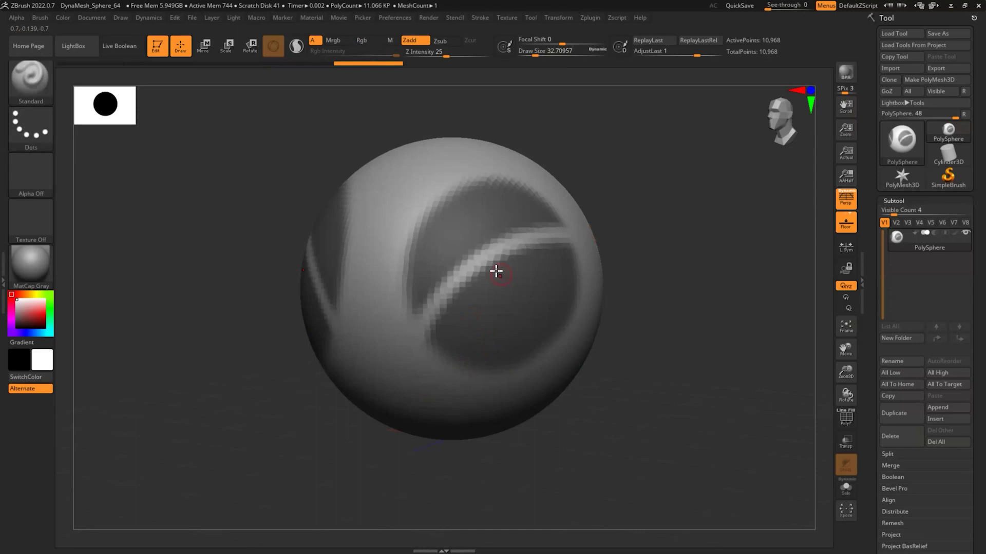
# Set the Draw Size to about 104.5 and clear the whole mask from the sphere.
pyautogui.moveTo(538, 53); pyautogui.dragTo(542, 54)
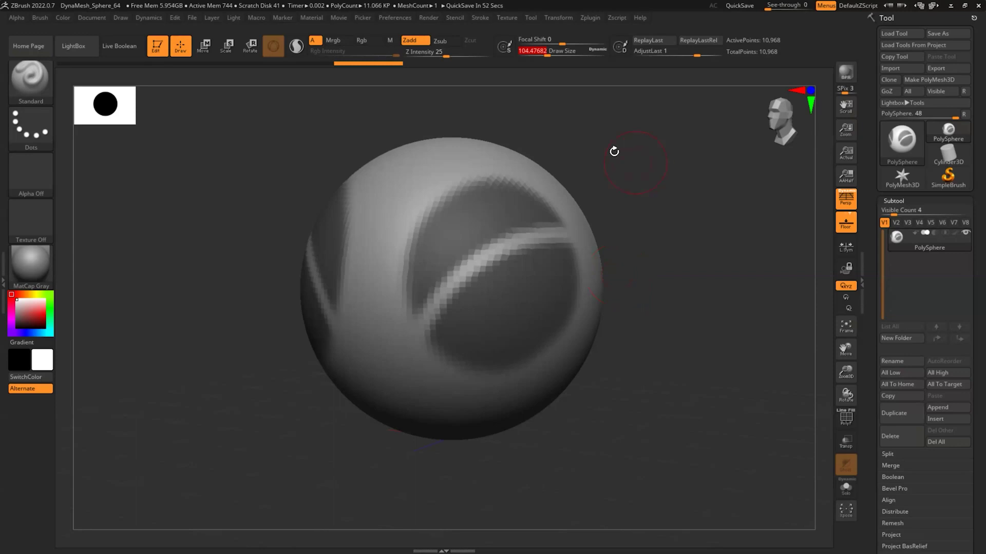
pyautogui.press('ctrl')
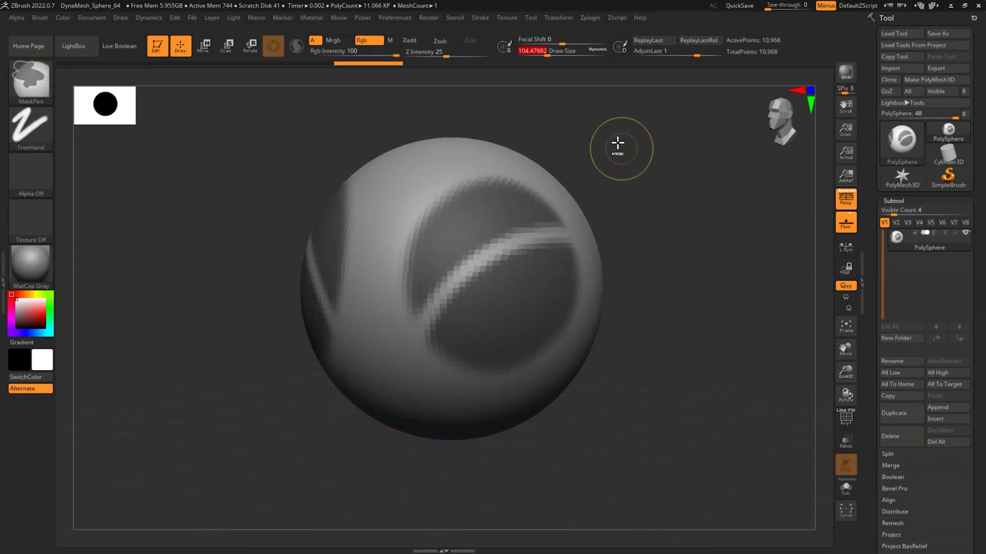
pyautogui.keyDown('ctrl'); pyautogui.moveTo(625, 153); pyautogui.dragTo(656, 183); pyautogui.keyUp('ctrl')
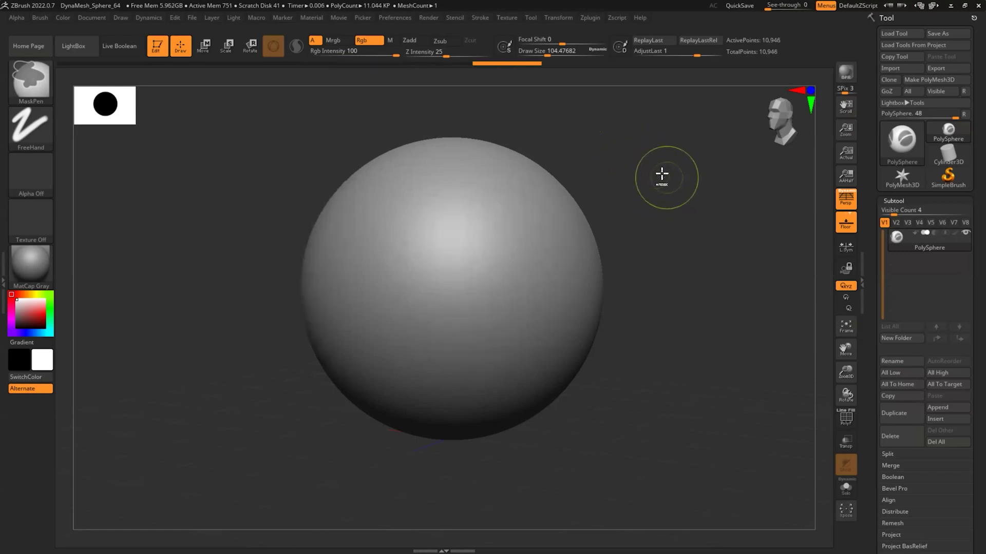
# Mask the upper quarter of the sphere with a rectangular selection, and clear the mask again.
pyautogui.keyDown('ctrl'); pyautogui.moveTo(614, 151); pyautogui.dragTo(453, 268); pyautogui.keyUp('ctrl')
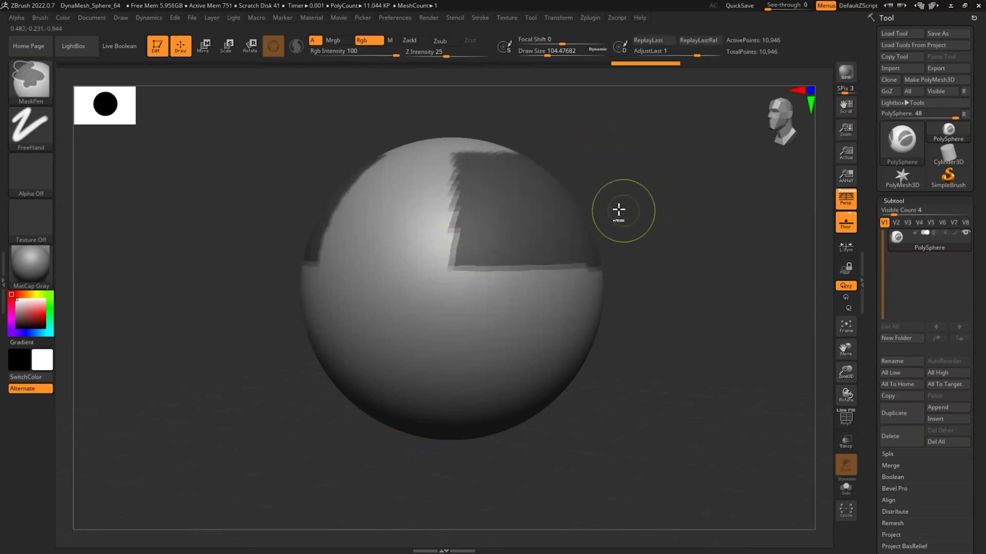
pyautogui.keyDown('ctrl'); pyautogui.moveTo(643, 228); pyautogui.dragTo(617, 234); pyautogui.keyUp('ctrl')
pyautogui.keyDown('ctrl'); pyautogui.moveTo(542, 249); pyautogui.dragTo(435, 264); pyautogui.keyUp('ctrl')
pyautogui.hotkey('ctrl', 'z')
pyautogui.keyDown('ctrl'); pyautogui.moveTo(631, 141); pyautogui.dragTo(683, 187); pyautogui.keyUp('ctrl')
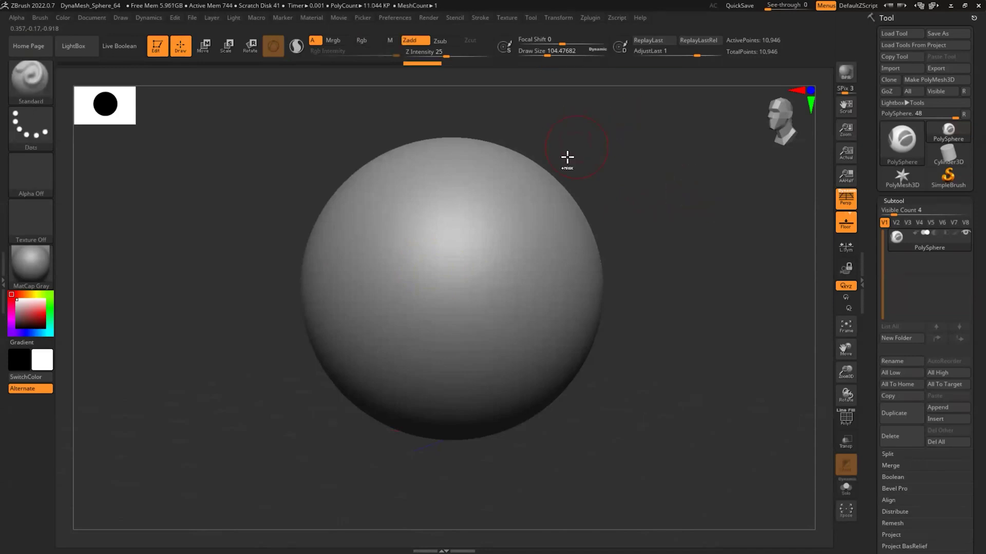
# Paint a mirrored round mask on the front of the sphere with MaskPen and invert the mask.
pyautogui.moveTo(501, 257)
pyautogui.keyDown('ctrl'); pyautogui.mouseDown()
pyautogui.moveTo(549, 240)
pyautogui.moveTo(543, 222)
pyautogui.moveTo(495, 227)
pyautogui.moveTo(570, 234)
pyautogui.mouseUp(); pyautogui.keyUp('ctrl')
pyautogui.moveTo(660, 286); pyautogui.dragTo(641, 279)
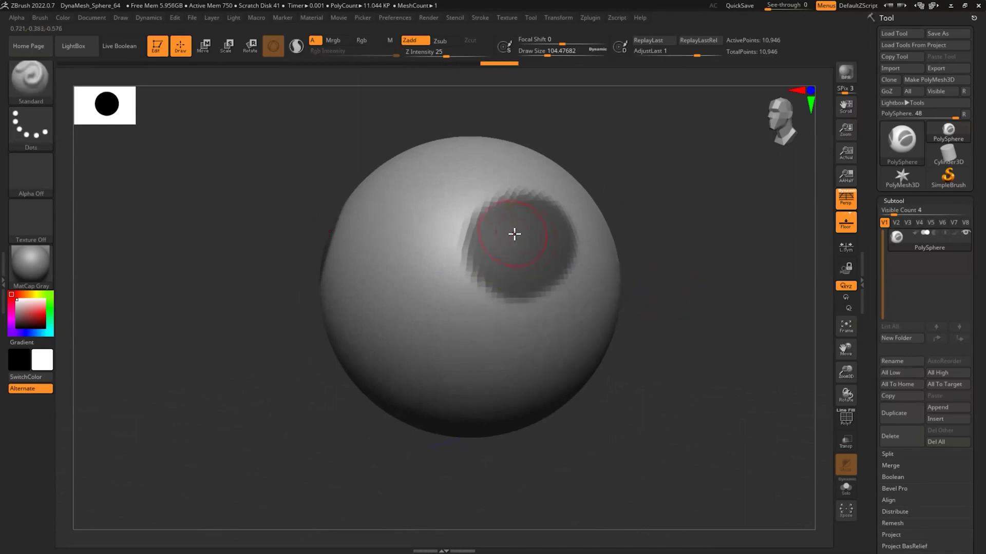
pyautogui.keyDown('ctrl'); pyautogui.click(660, 204); pyautogui.keyUp('ctrl')
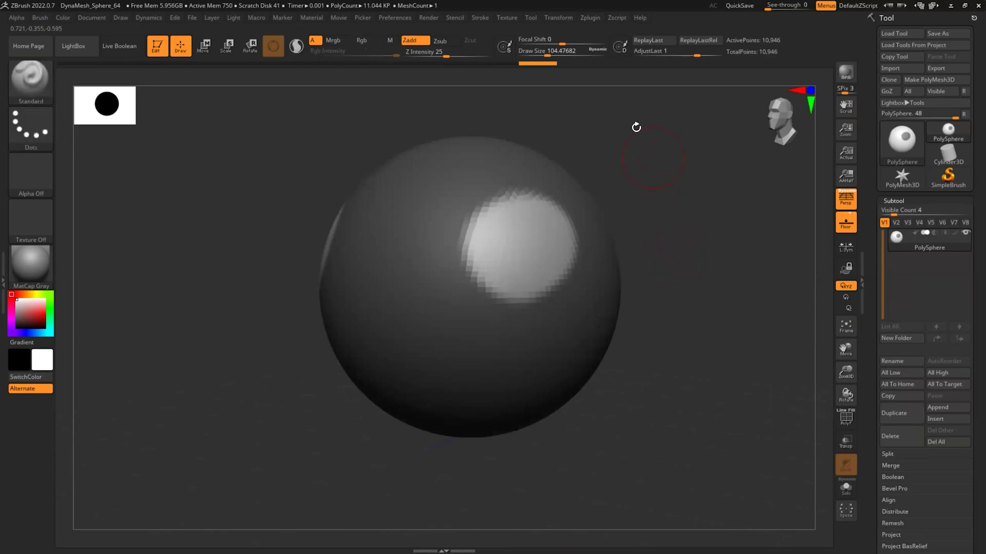
# Try clearing the inverted mask from the sphere, and undo the clearing.
pyautogui.moveTo(628, 128)
pyautogui.keyDown('ctrl'); pyautogui.mouseDown()
pyautogui.moveTo(726, 225)
pyautogui.moveTo(643, 135)
pyautogui.moveTo(716, 213)
pyautogui.moveTo(722, 190)
pyautogui.moveTo(711, 198)
pyautogui.mouseUp(); pyautogui.keyUp('ctrl')
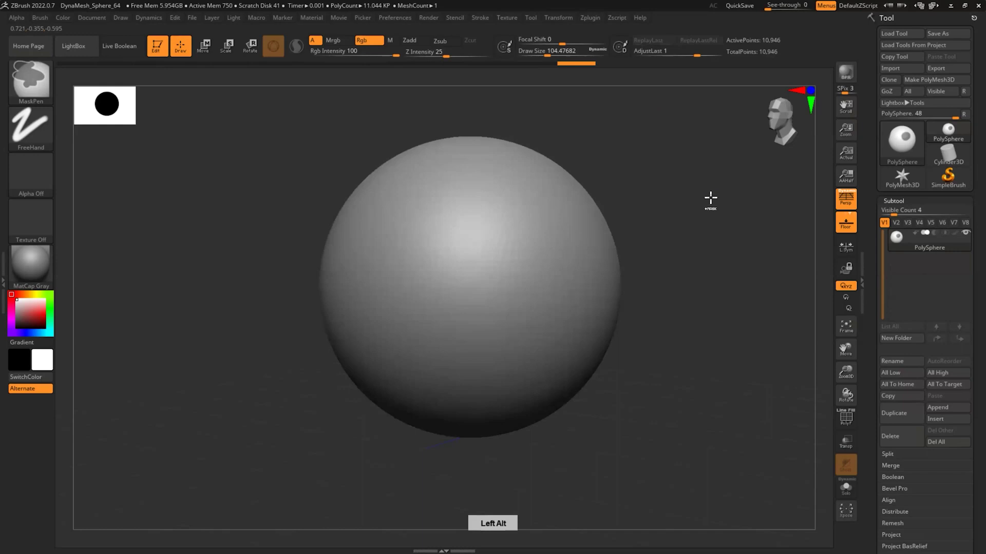
pyautogui.keyDown('ctrl'); pyautogui.click(710, 197); pyautogui.keyUp('ctrl')
pyautogui.hotkey('ctrl', 'z')
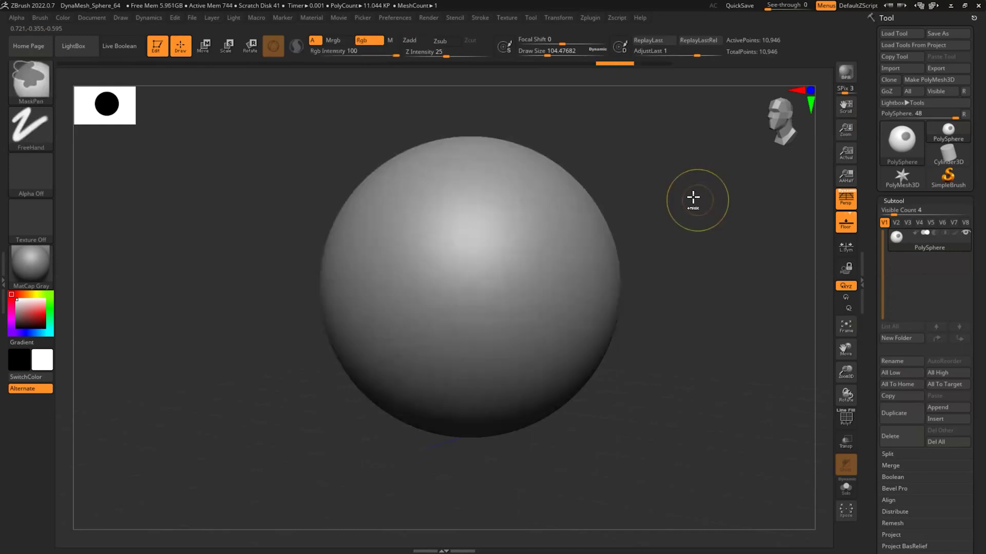
pyautogui.hotkey('ctrl', 'z')
pyautogui.keyDown('ctrl'); pyautogui.moveTo(643, 132); pyautogui.dragTo(709, 162); pyautogui.keyUp('ctrl')
pyautogui.hotkey('ctrl', 'z')
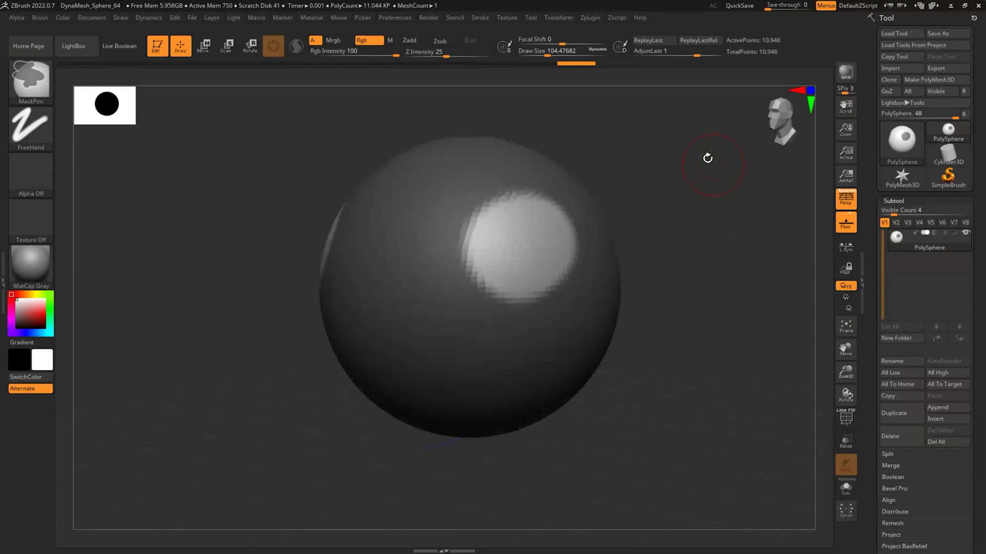
# Toggle the mask inversion so only the round patches are unmasked, and raise them with the Standard brush.
pyautogui.keyDown('ctrl'); pyautogui.click(663, 152); pyautogui.keyUp('ctrl')
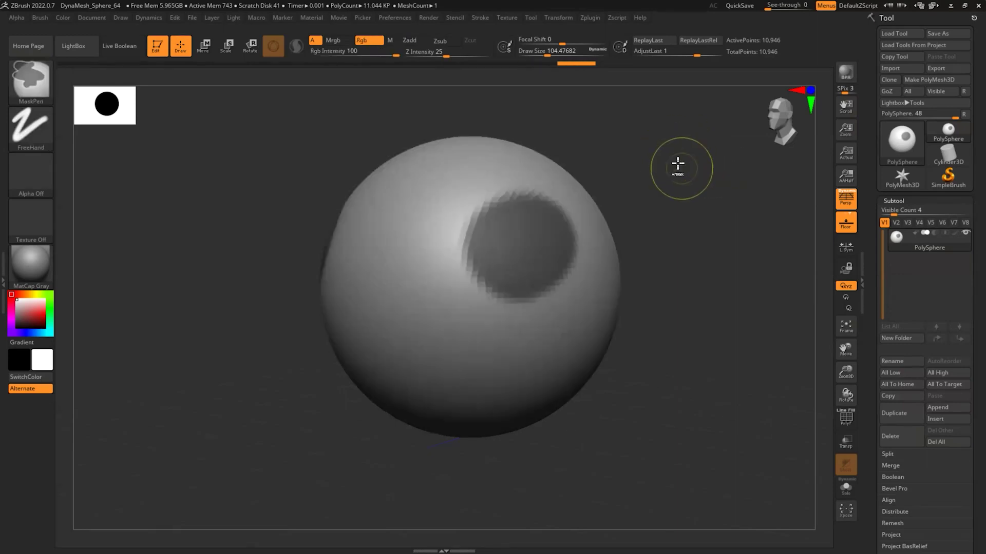
pyautogui.keyDown('ctrl'); pyautogui.click(663, 167); pyautogui.keyUp('ctrl')
pyautogui.moveTo(519, 226)
pyautogui.mouseDown()
pyautogui.moveTo(524, 273)
pyautogui.moveTo(501, 205)
pyautogui.moveTo(477, 252)
pyautogui.moveTo(513, 239)
pyautogui.moveTo(534, 202)
pyautogui.moveTo(519, 234)
pyautogui.mouseUp()
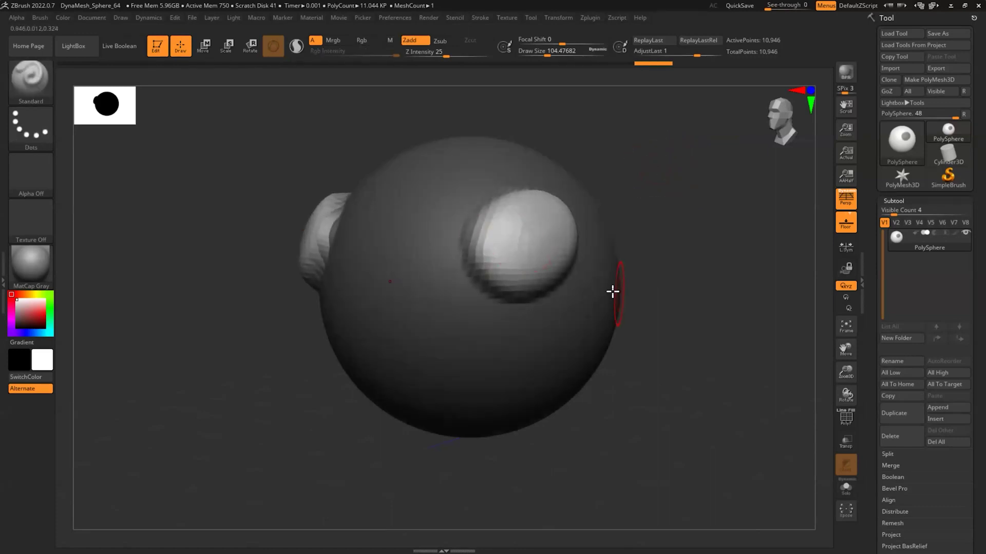
# Undo the raised patches and the last mask inversion, and clear the mask from the sphere.
pyautogui.hotkey('ctrl', 'z')
pyautogui.hotkey('ctrl', 'z')
pyautogui.hotkey('ctrl', 'z')
pyautogui.hotkey('ctrl', 'z')
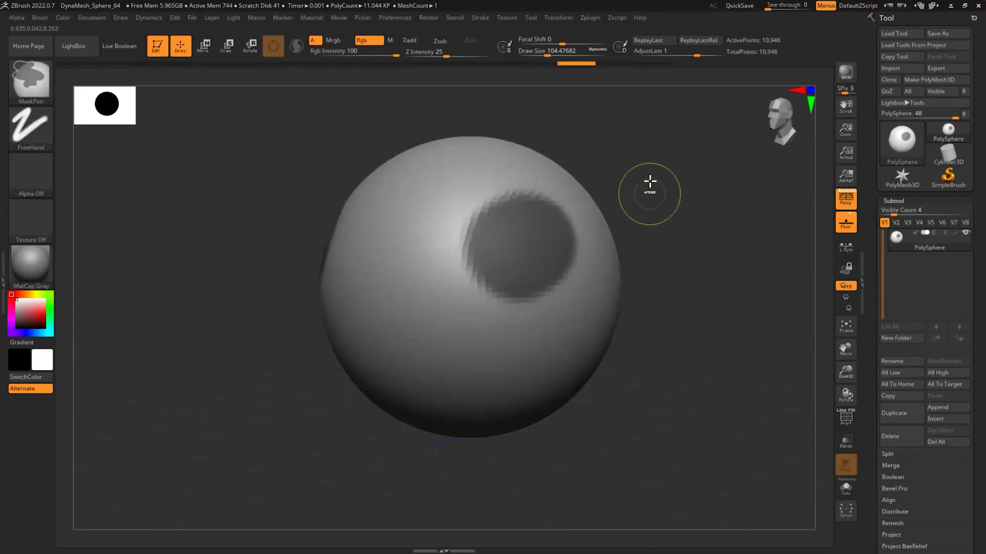
pyautogui.keyDown('ctrl'); pyautogui.moveTo(698, 224); pyautogui.dragTo(701, 225); pyautogui.keyUp('ctrl')
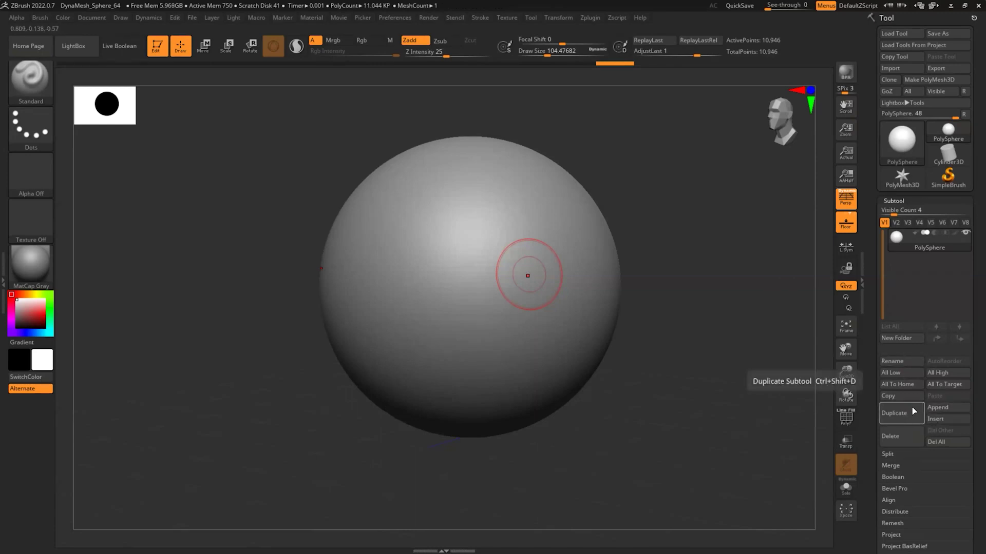
# Duplicate the PolySphere subtool.
pyautogui.click(891, 415)
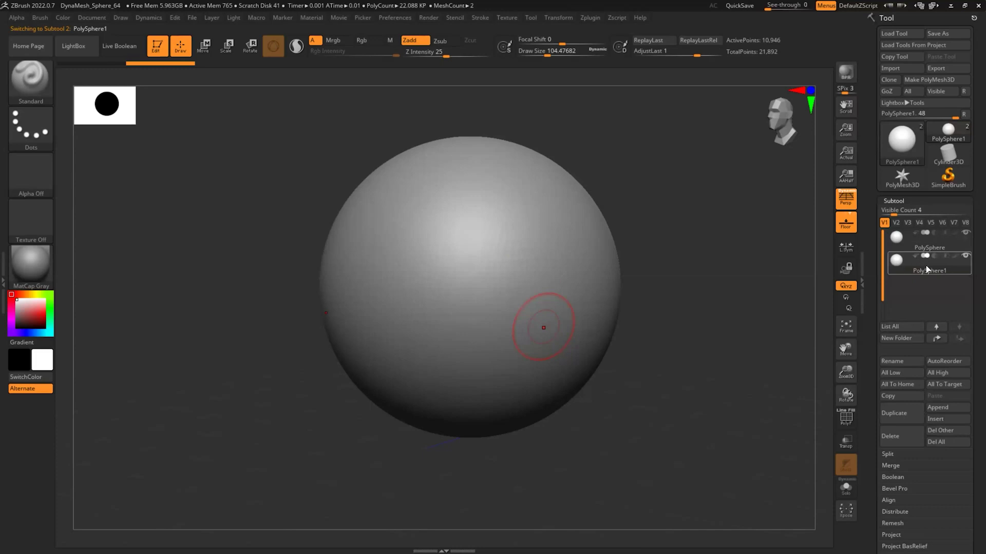
pyautogui.moveTo(924, 258)
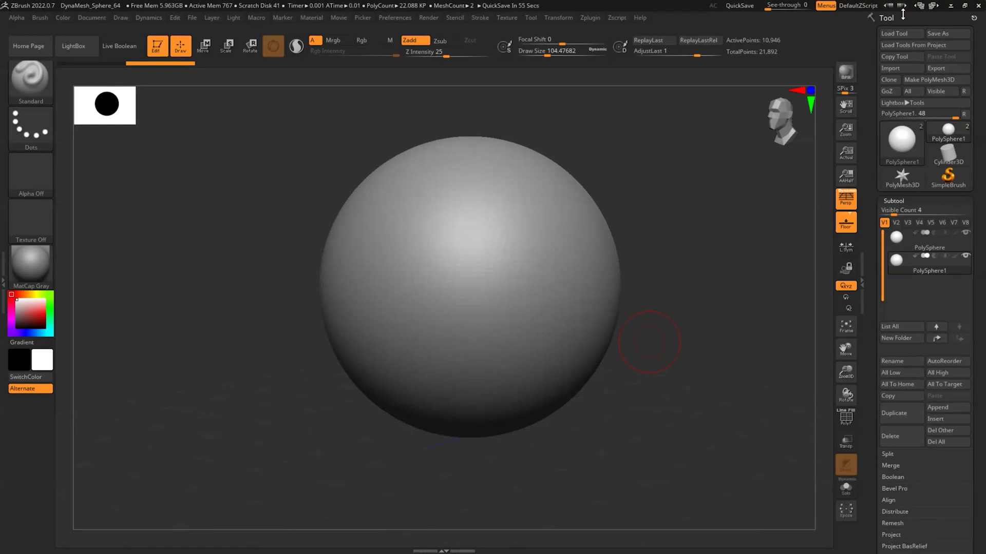
pyautogui.moveTo(934, 154)
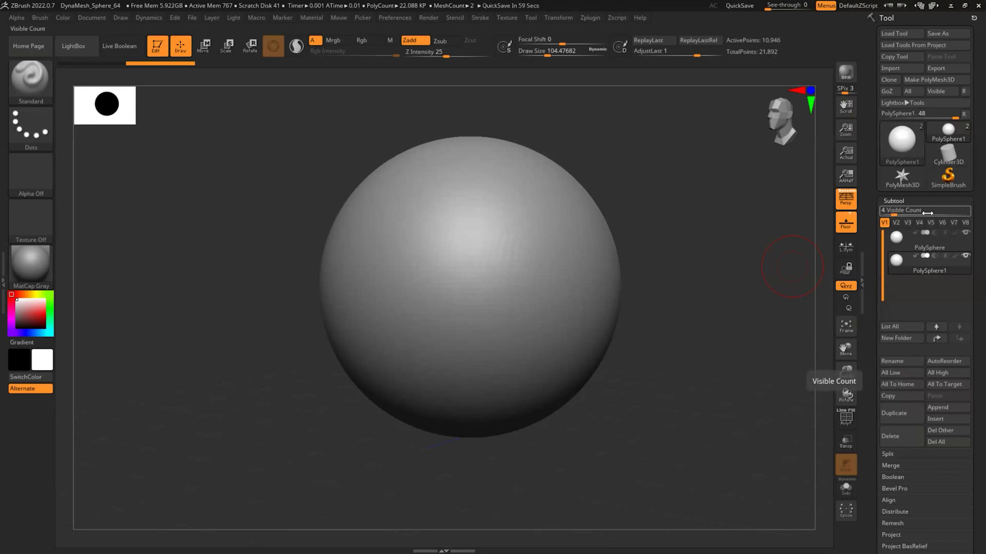
pyautogui.click(941, 153)
pyautogui.click(948, 133)
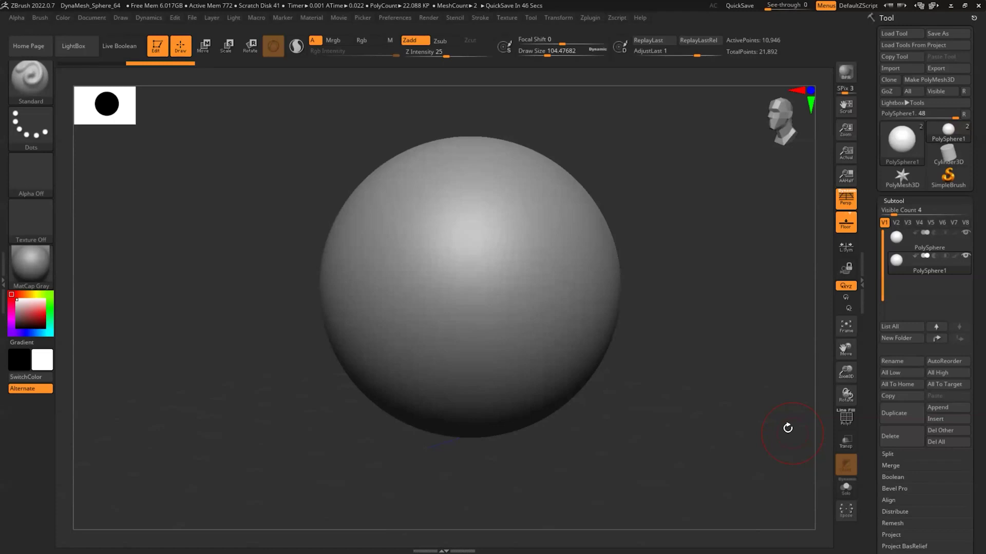
pyautogui.moveTo(927, 267)
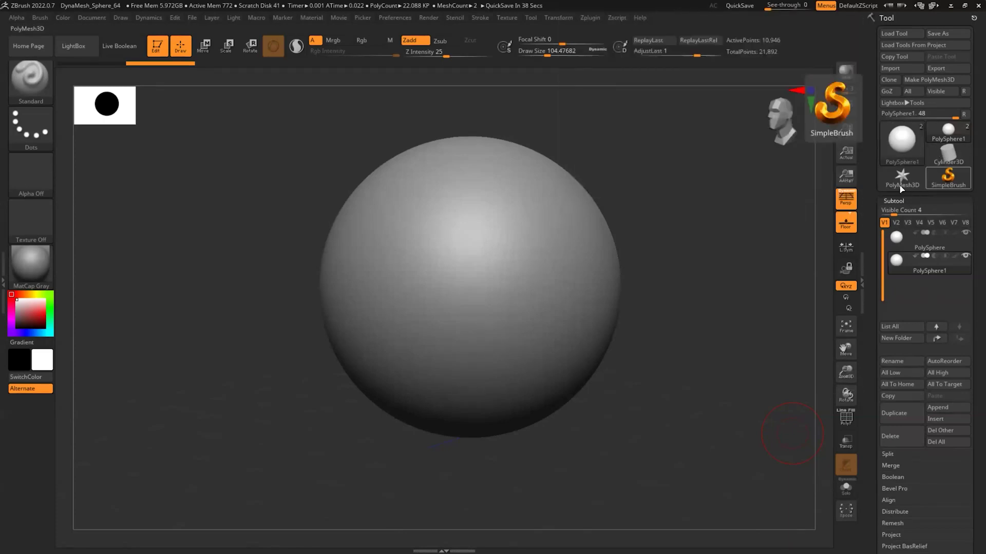
pyautogui.moveTo(936, 158)
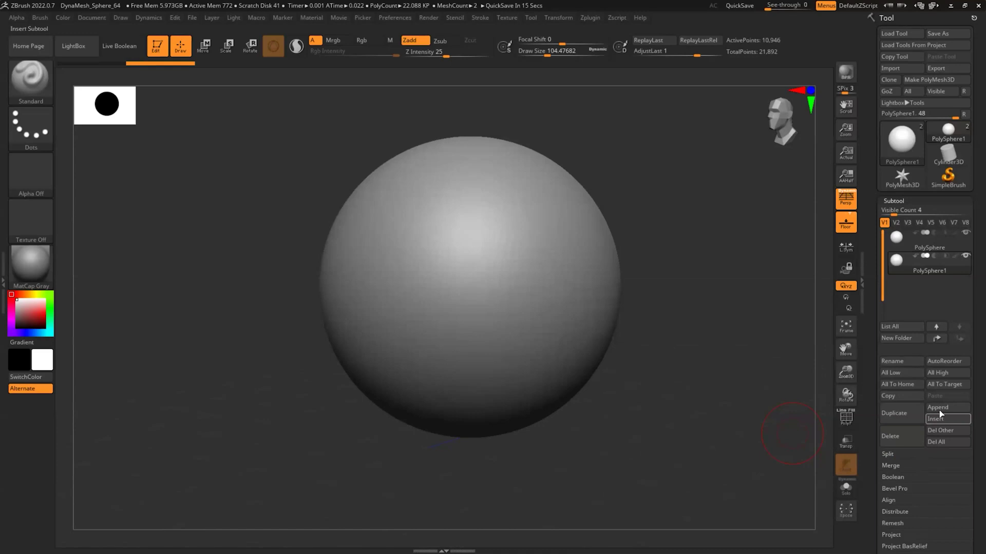
# Append a Cube3D mesh as a new subtool and make the cube the active subtool.
pyautogui.click(938, 409)
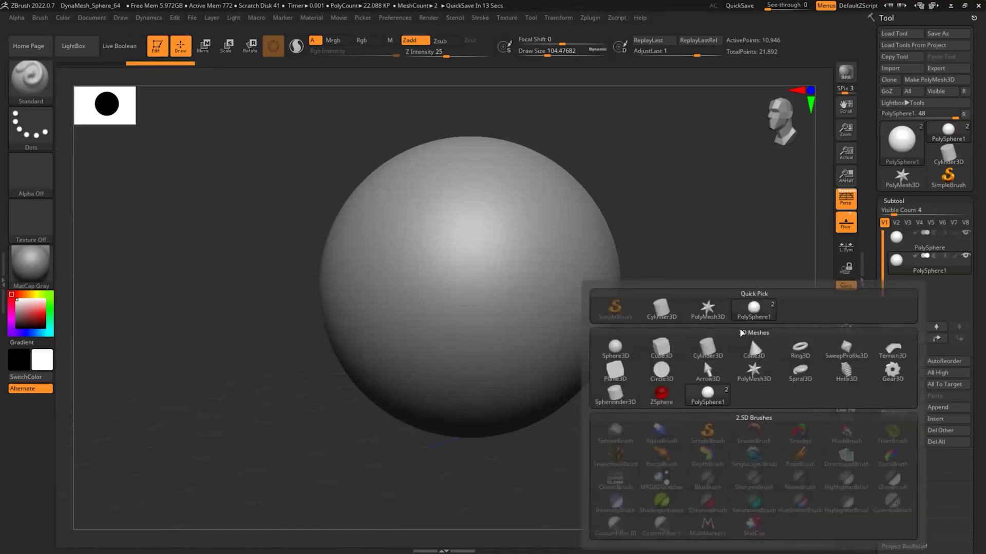
pyautogui.click(938, 408)
pyautogui.moveTo(741, 375)
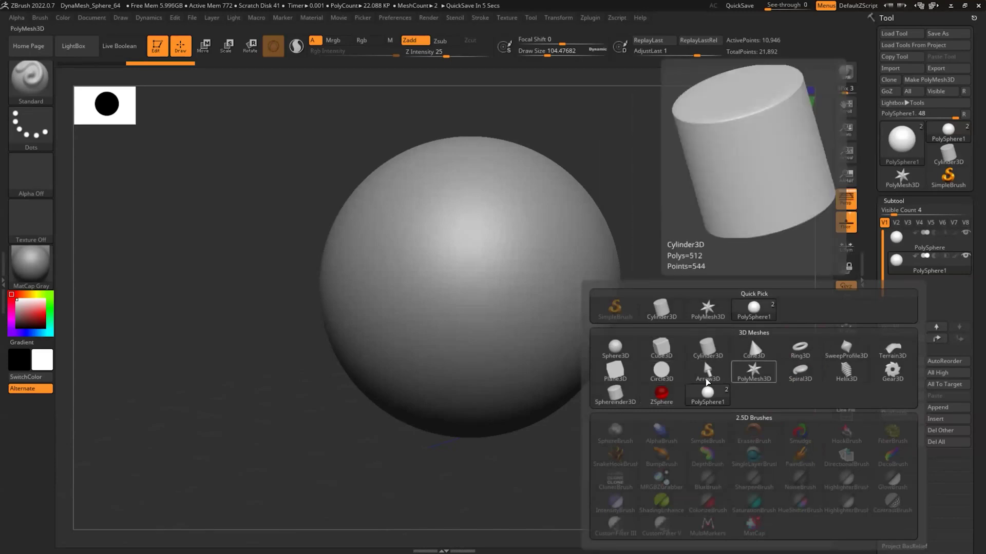
pyautogui.click(661, 349)
pyautogui.click(899, 287)
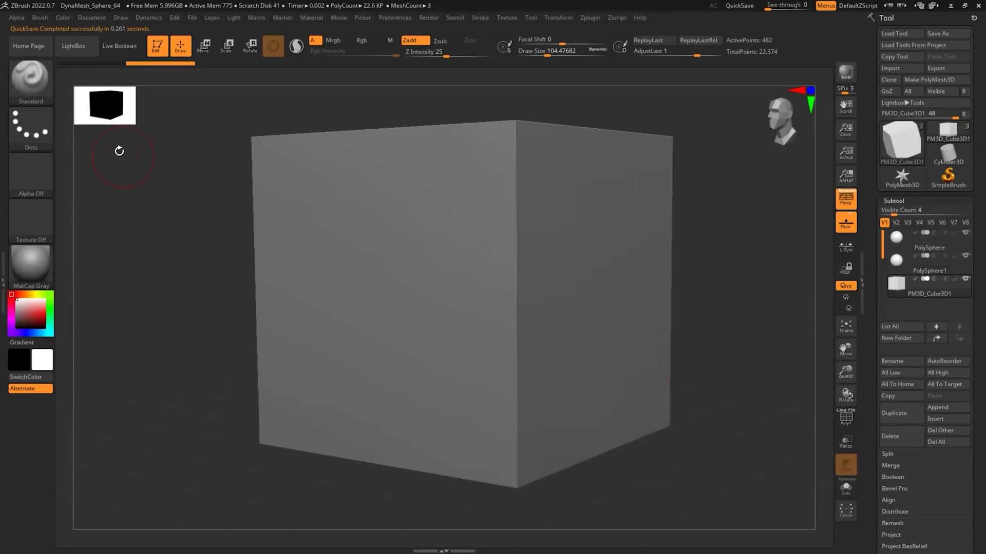
# Scale the cube down and move it below the sphere like a neck with the Transpose gizmo.
pyautogui.moveTo(846, 371); pyautogui.dragTo(844, 357)
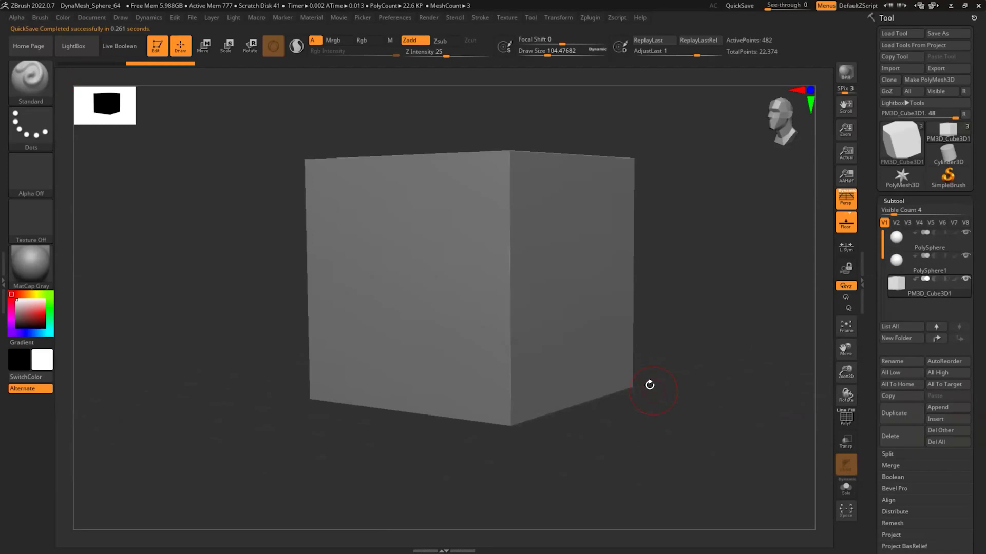
pyautogui.click(38, 95)
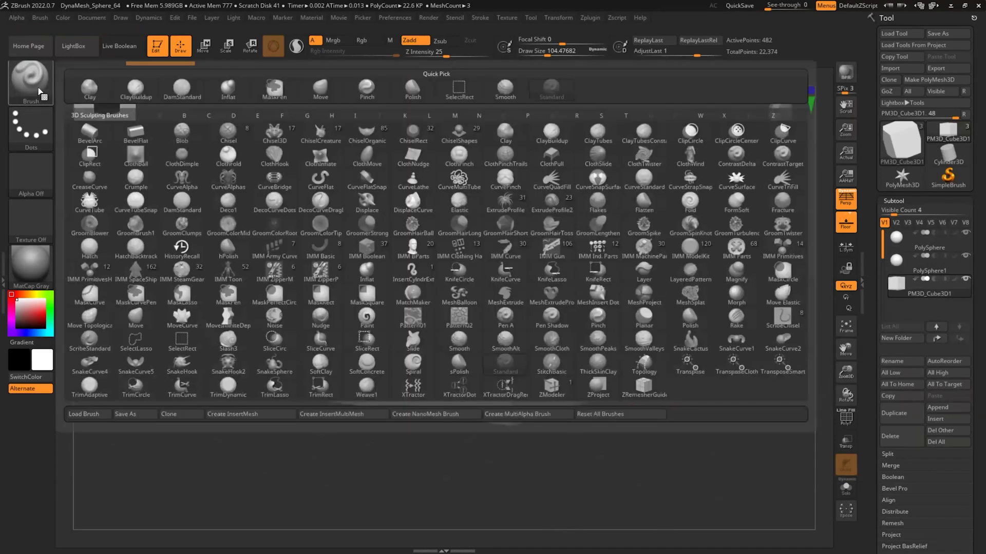
pyautogui.click(692, 365)
pyautogui.moveTo(473, 220); pyautogui.dragTo(476, 318)
pyautogui.moveTo(473, 361); pyautogui.dragTo(429, 412)
pyautogui.moveTo(475, 316)
pyautogui.mouseDown()
pyautogui.moveTo(471, 352)
pyautogui.moveTo(474, 320)
pyautogui.mouseUp()
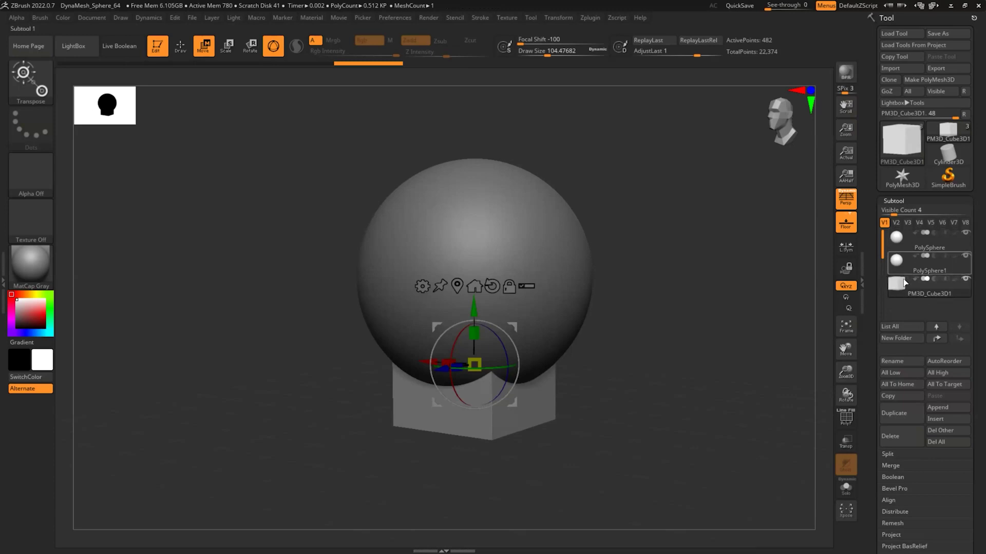
pyautogui.moveTo(902, 282)
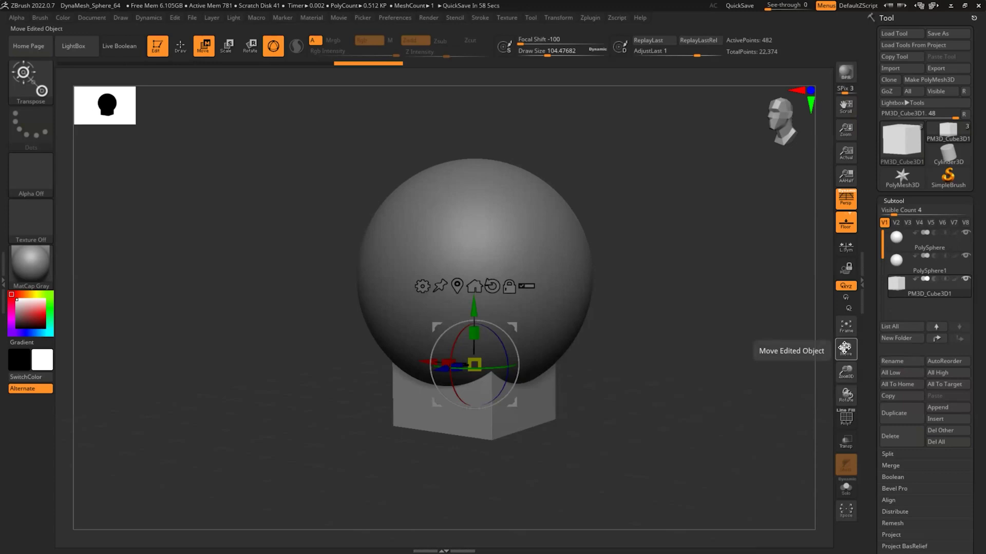
pyautogui.moveTo(470, 309)
pyautogui.mouseDown()
pyautogui.moveTo(473, 288)
pyautogui.moveTo(482, 294)
pyautogui.mouseUp()
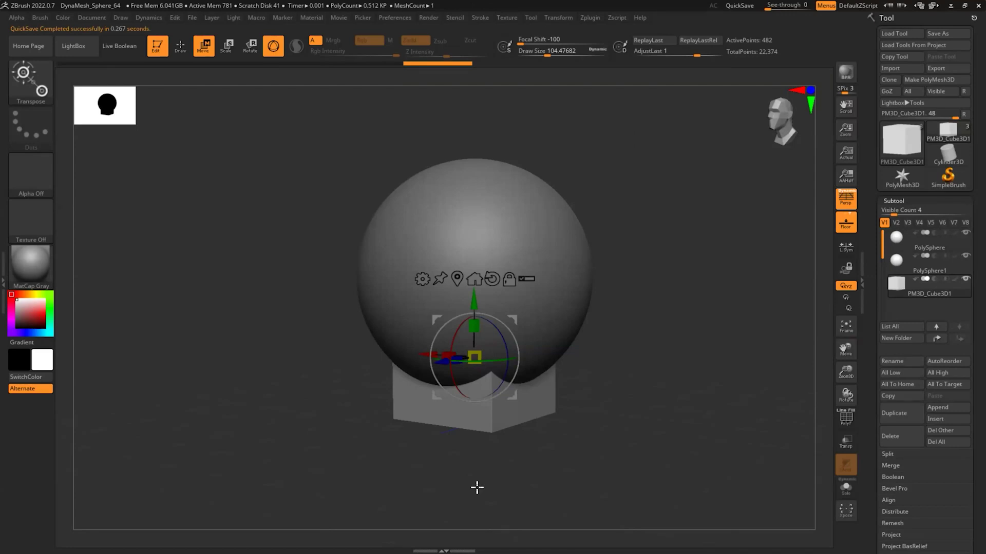
# Hide the duplicated sphere PolySphere1, and make PolySphere the active subtool with the Standard brush.
pyautogui.click(899, 261)
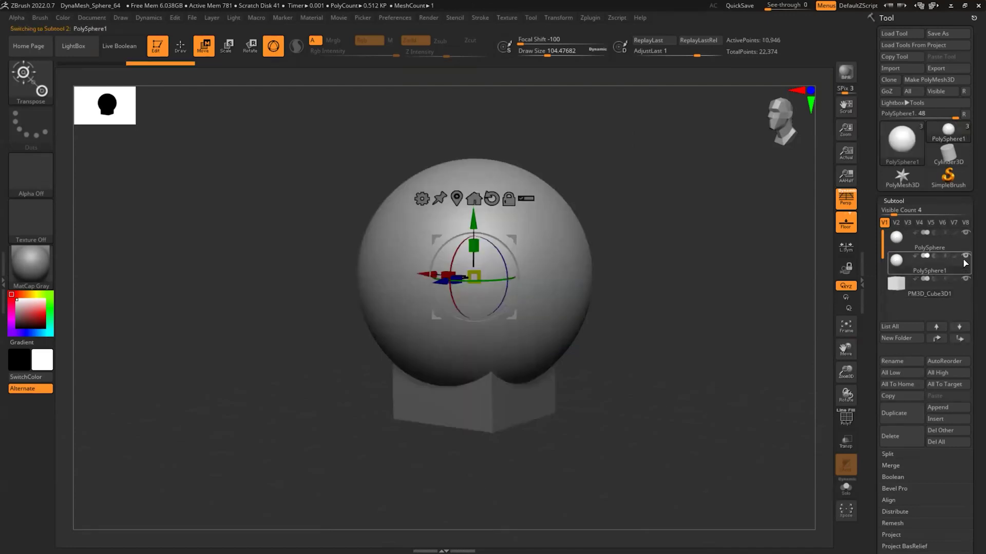
pyautogui.click(896, 241)
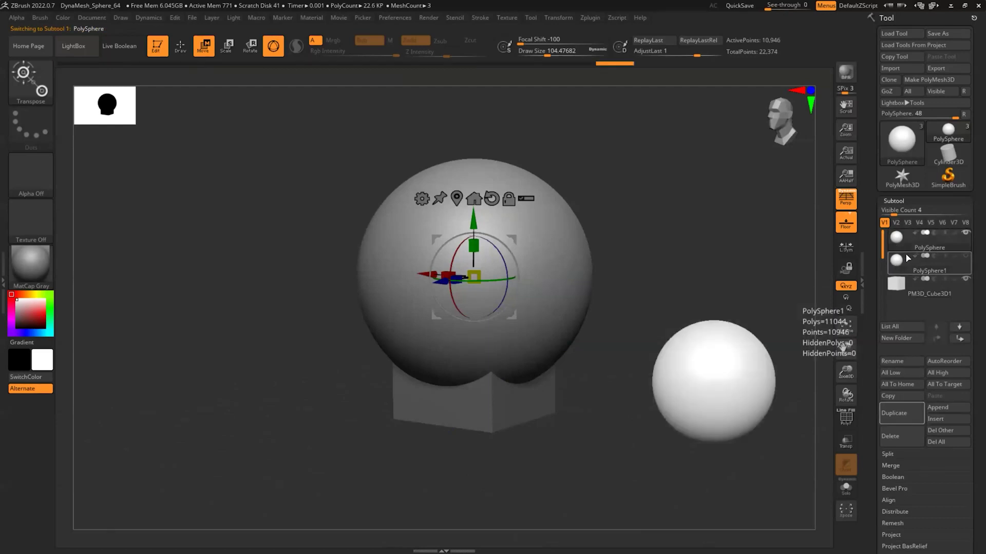
pyautogui.click(46, 102)
pyautogui.click(551, 89)
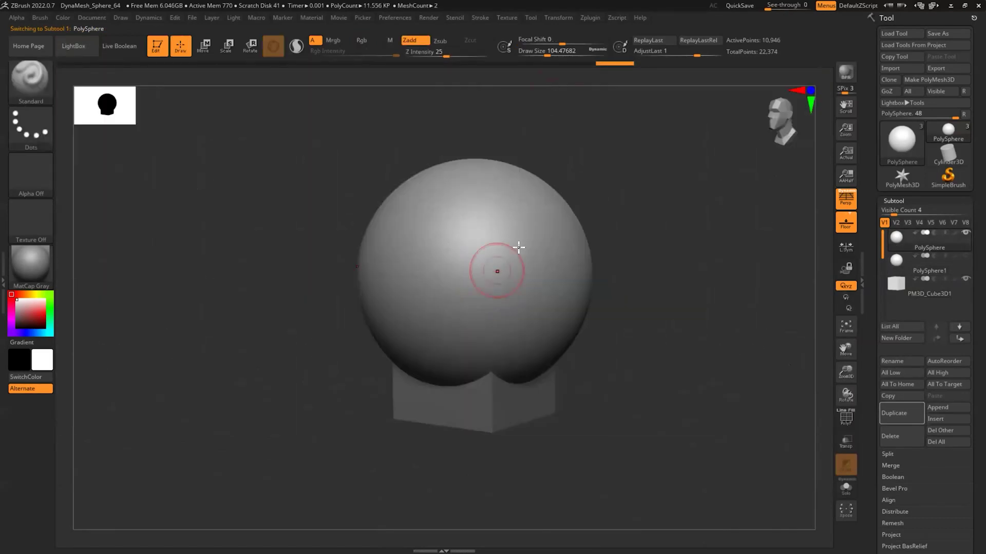
# Paint two round eyes and a wide smile as a mirrored mask on PolySphere with MaskPen, and clear the mask.
pyautogui.moveTo(519, 222)
pyautogui.keyDown('ctrl'); pyautogui.mouseDown()
pyautogui.moveTo(506, 270)
pyautogui.moveTo(518, 247)
pyautogui.mouseUp(); pyautogui.keyUp('ctrl')
pyautogui.moveTo(429, 330)
pyautogui.keyDown('ctrl'); pyautogui.mouseDown()
pyautogui.moveTo(502, 171)
pyautogui.moveTo(433, 315)
pyautogui.moveTo(451, 223)
pyautogui.mouseUp(); pyautogui.keyUp('ctrl')
pyautogui.keyDown('ctrl'); pyautogui.moveTo(510, 341); pyautogui.dragTo(544, 326); pyautogui.keyUp('ctrl')
pyautogui.moveTo(654, 257)
pyautogui.keyDown('ctrl'); pyautogui.mouseDown()
pyautogui.moveTo(640, 280)
pyautogui.moveTo(660, 295)
pyautogui.mouseUp(); pyautogui.keyUp('ctrl')
pyautogui.keyDown('ctrl'); pyautogui.moveTo(365, 253); pyautogui.dragTo(367, 243); pyautogui.keyUp('ctrl')
pyautogui.moveTo(321, 304)
pyautogui.keyDown('ctrl'); pyautogui.mouseDown()
pyautogui.moveTo(376, 328)
pyautogui.moveTo(450, 335)
pyautogui.mouseUp(); pyautogui.keyUp('ctrl')
pyautogui.moveTo(625, 326)
pyautogui.mouseDown()
pyautogui.moveTo(608, 324)
pyautogui.moveTo(678, 333)
pyautogui.moveTo(682, 322)
pyautogui.mouseUp()
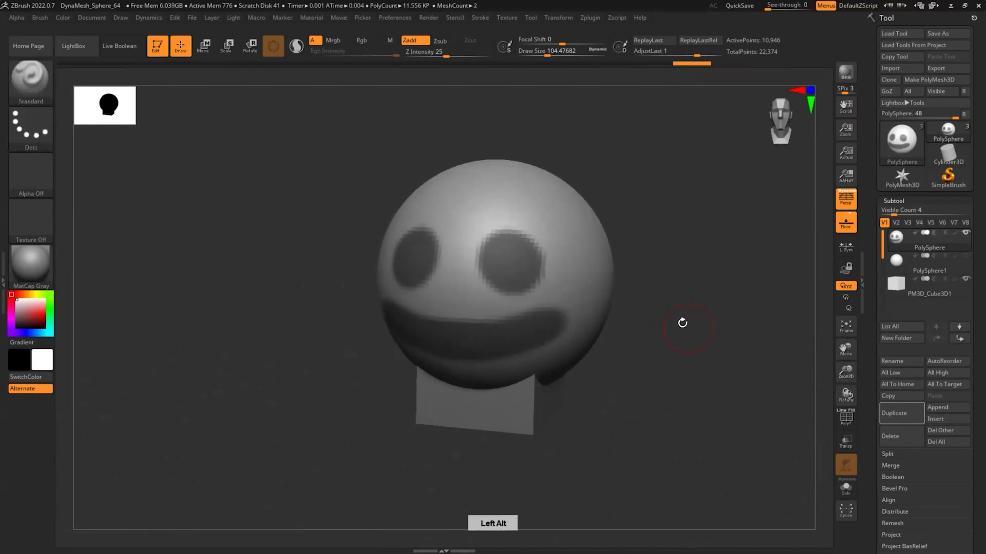
pyautogui.keyDown('ctrl'); pyautogui.moveTo(649, 207); pyautogui.dragTo(687, 222); pyautogui.keyUp('ctrl')
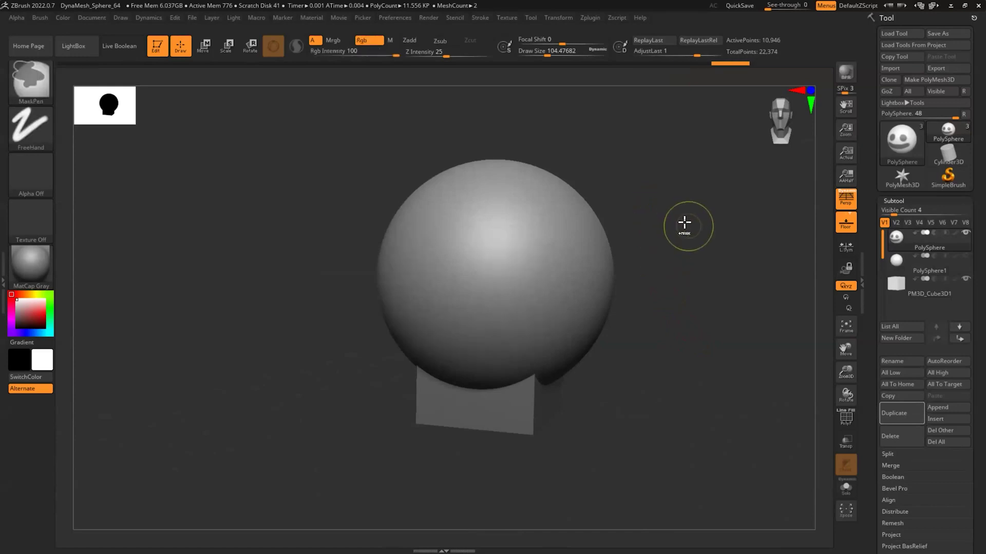
# Go back through the undo history to restore the eyes-and-smile mask on PolySphere.
pyautogui.click(703, 62)
pyautogui.moveTo(675, 63)
pyautogui.mouseDown()
pyautogui.moveTo(625, 62)
pyautogui.moveTo(704, 63)
pyautogui.moveTo(612, 64)
pyautogui.mouseUp()
pyautogui.moveTo(678, 63)
pyautogui.mouseDown()
pyautogui.moveTo(425, 63)
pyautogui.moveTo(690, 80)
pyautogui.moveTo(387, 82)
pyautogui.moveTo(581, 70)
pyautogui.moveTo(726, 77)
pyautogui.moveTo(726, 65)
pyautogui.mouseUp()
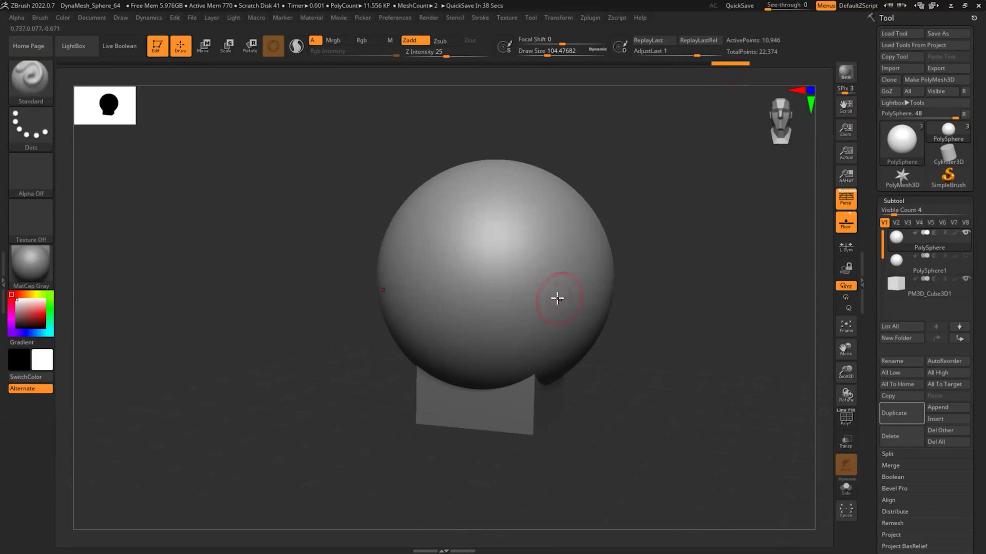
pyautogui.click(698, 61)
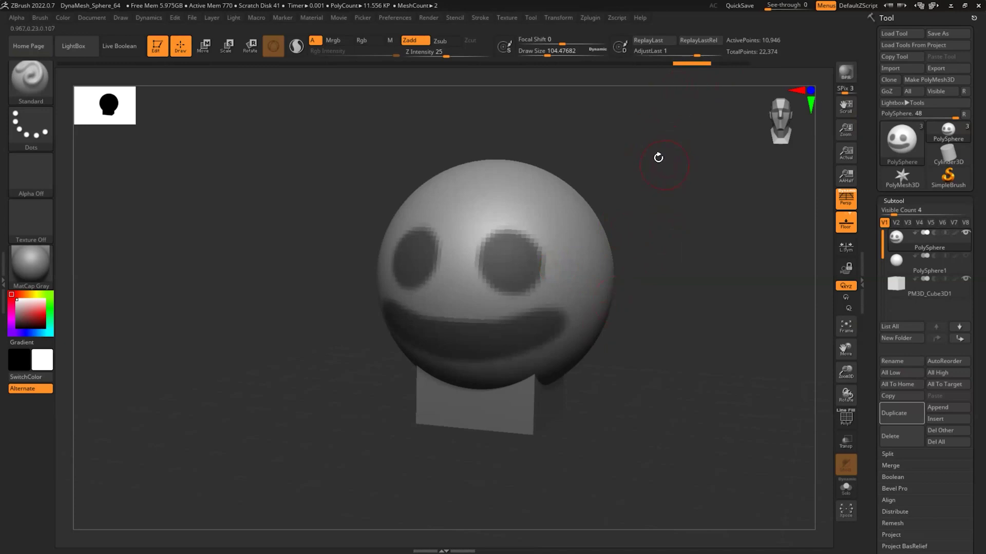
# Invert the mask on PolySphere several times, ending with only the eyes and smile unmasked.
pyautogui.press('ctrl')
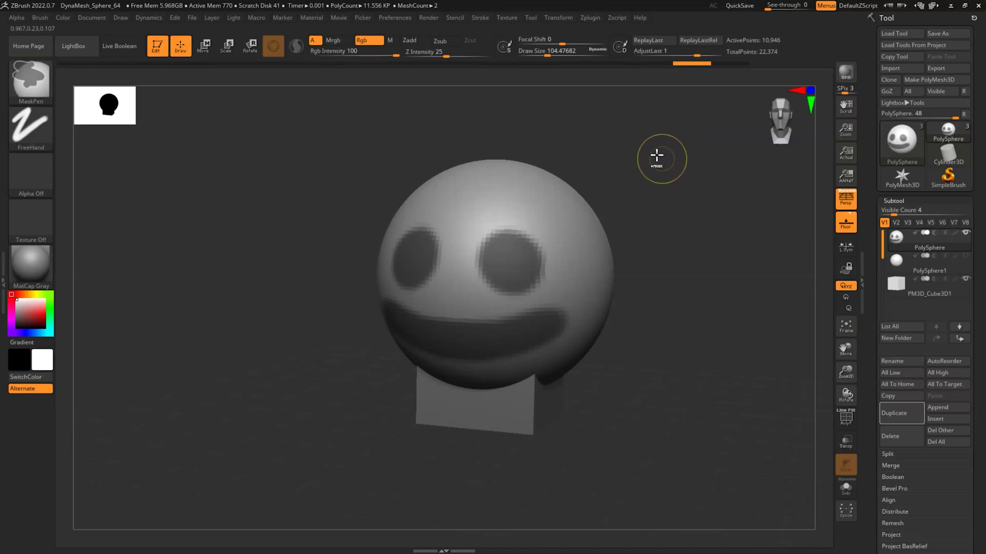
pyautogui.keyDown('ctrl'); pyautogui.click(660, 149); pyautogui.keyUp('ctrl')
pyautogui.keyDown('ctrl'); pyautogui.click(666, 150); pyautogui.keyUp('ctrl')
pyautogui.keyDown('ctrl'); pyautogui.click(667, 150); pyautogui.keyUp('ctrl')
pyautogui.keyDown('ctrl'); pyautogui.click(673, 150); pyautogui.keyUp('ctrl')
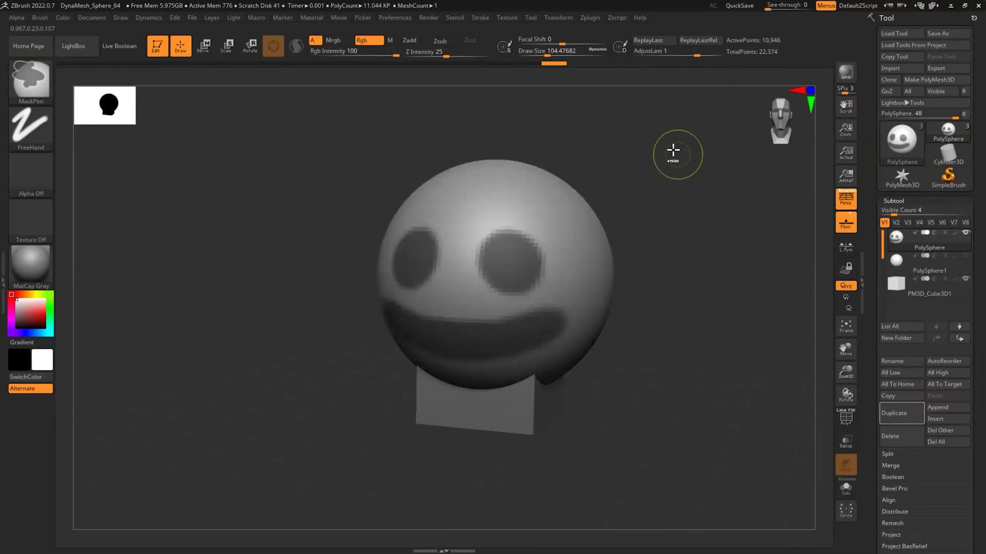
pyautogui.keyDown('ctrl'); pyautogui.click(673, 150); pyautogui.keyUp('ctrl')
pyautogui.keyDown('ctrl'); pyautogui.click(673, 150); pyautogui.keyUp('ctrl')
pyautogui.keyDown('ctrl'); pyautogui.click(673, 150); pyautogui.keyUp('ctrl')
pyautogui.keyDown('ctrl'); pyautogui.click(673, 149); pyautogui.keyUp('ctrl')
pyautogui.keyDown('ctrl'); pyautogui.click(673, 150); pyautogui.keyUp('ctrl')
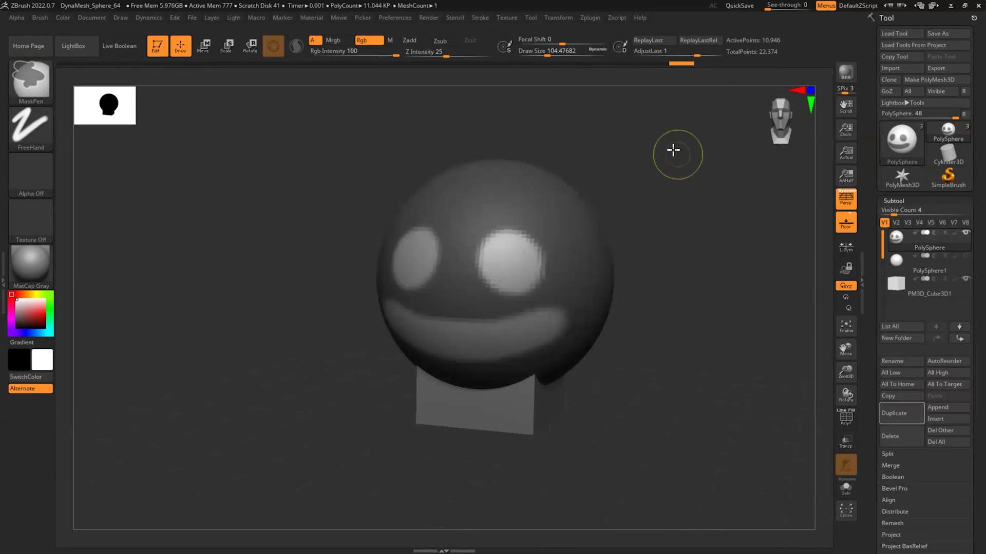
# Clear the mask on PolySphere twice, restoring the inverted mask each time through the undo history.
pyautogui.keyDown('ctrl'); pyautogui.moveTo(671, 161); pyautogui.dragTo(711, 200); pyautogui.keyUp('ctrl')
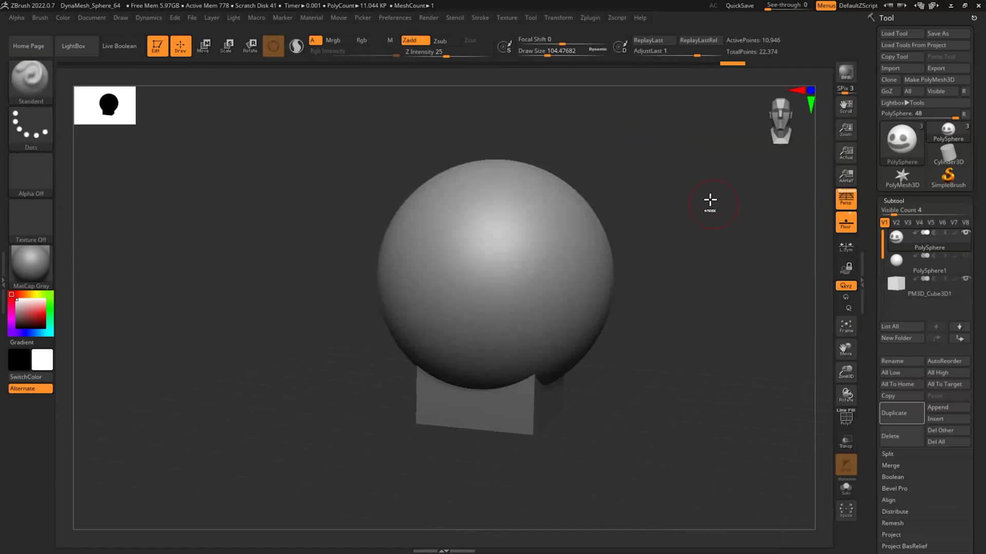
pyautogui.hotkey('ctrl', 'z')
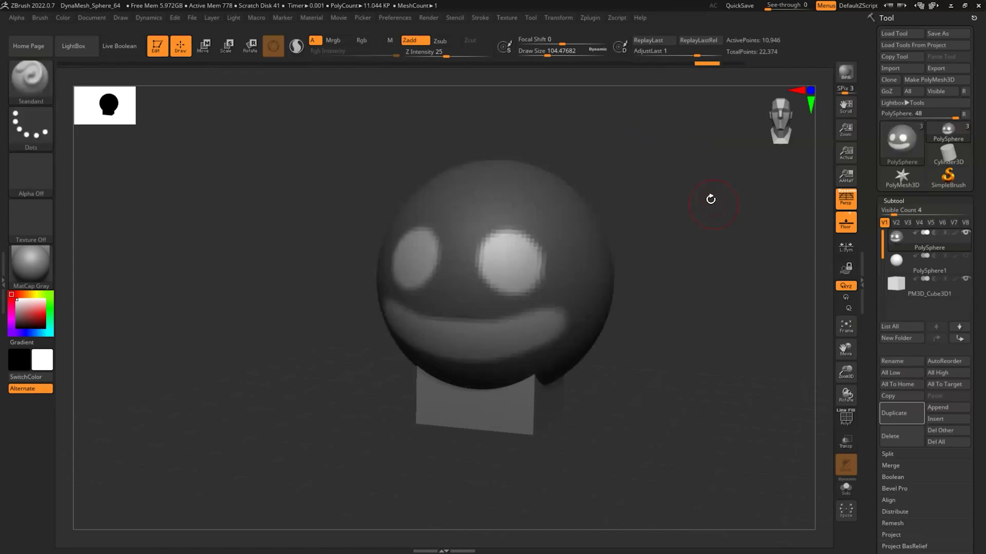
pyautogui.moveTo(703, 63)
pyautogui.mouseDown()
pyautogui.moveTo(721, 63)
pyautogui.moveTo(711, 62)
pyautogui.mouseUp()
pyautogui.moveTo(687, 181)
pyautogui.keyDown('ctrl'); pyautogui.mouseDown()
pyautogui.moveTo(714, 204)
pyautogui.moveTo(689, 194)
pyautogui.mouseUp(); pyautogui.keyUp('ctrl')
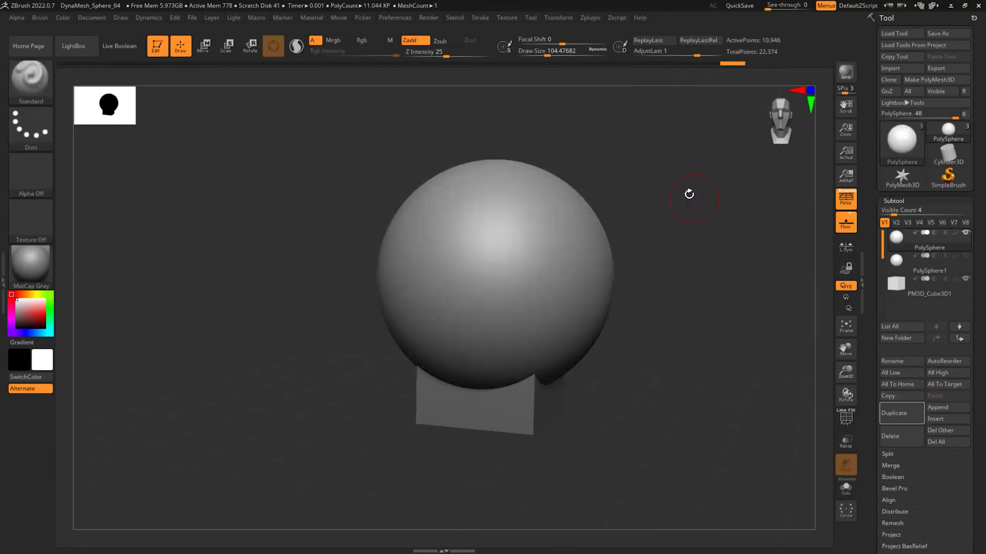
pyautogui.moveTo(722, 62)
pyautogui.mouseDown()
pyautogui.moveTo(687, 60)
pyautogui.moveTo(723, 60)
pyautogui.moveTo(710, 58)
pyautogui.mouseUp()
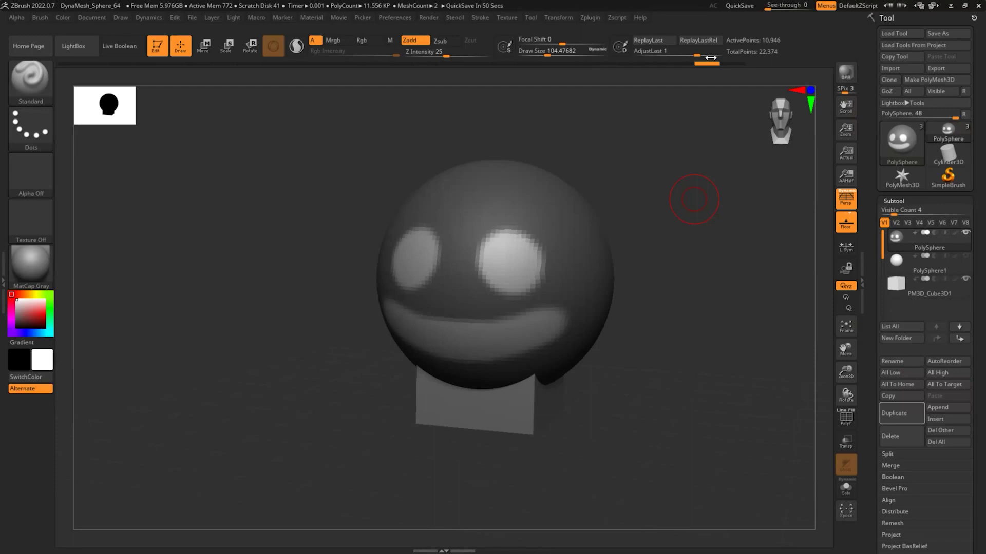
# Choose the Transpose brush and push the unmasked eyes and smile into the head with the gizmo.
pyautogui.click(40, 98)
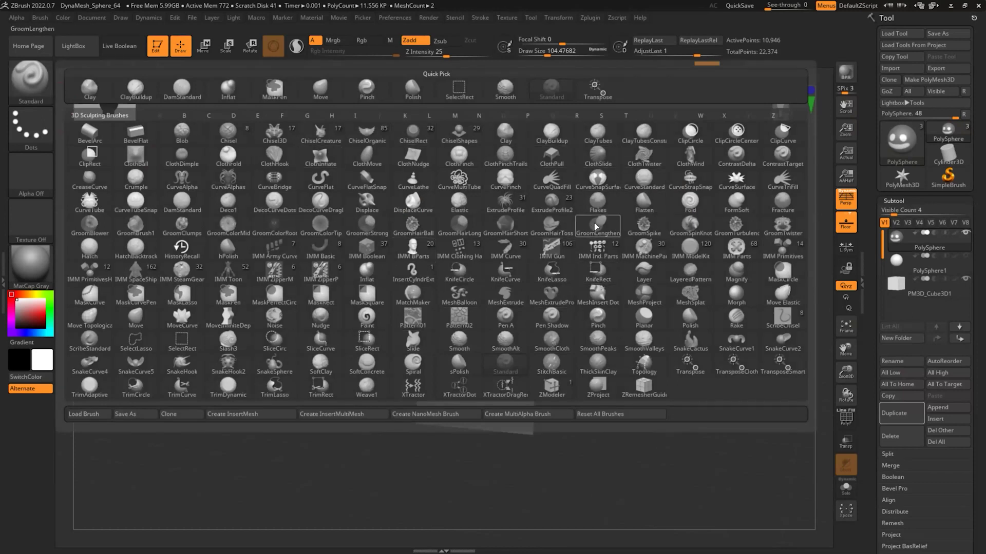
pyautogui.moveTo(594, 233)
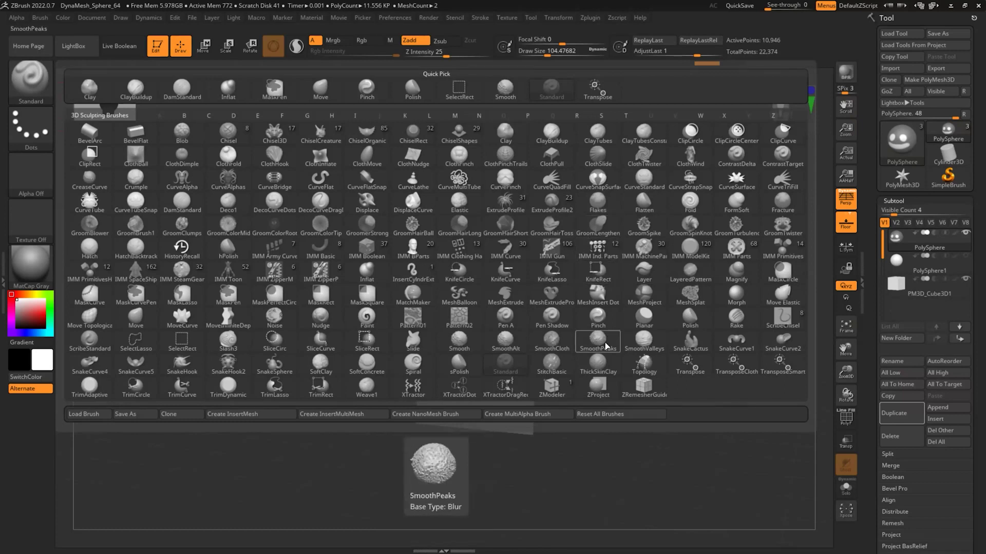
pyautogui.moveTo(699, 367)
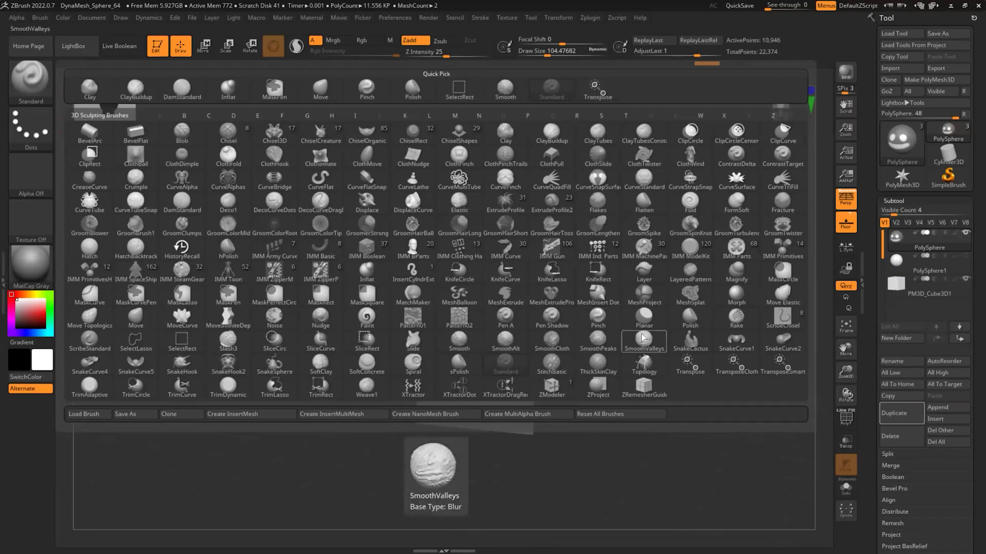
pyautogui.click(594, 86)
pyautogui.moveTo(494, 221); pyautogui.dragTo(495, 228)
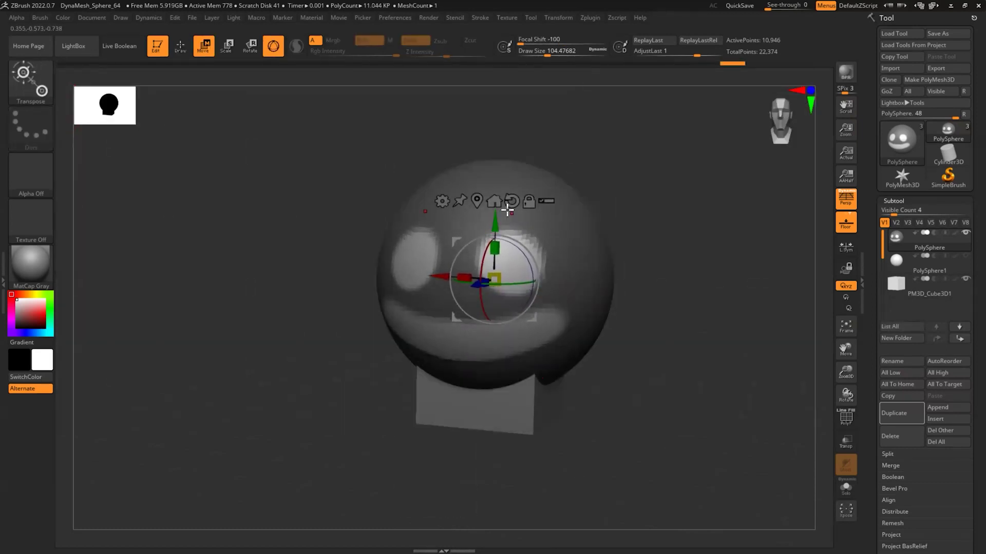
pyautogui.moveTo(494, 262); pyautogui.dragTo(482, 278)
pyautogui.moveTo(674, 371)
pyautogui.mouseDown()
pyautogui.moveTo(649, 365)
pyautogui.moveTo(702, 371)
pyautogui.moveTo(673, 369)
pyautogui.moveTo(684, 378)
pyautogui.moveTo(669, 371)
pyautogui.moveTo(675, 383)
pyautogui.mouseUp()
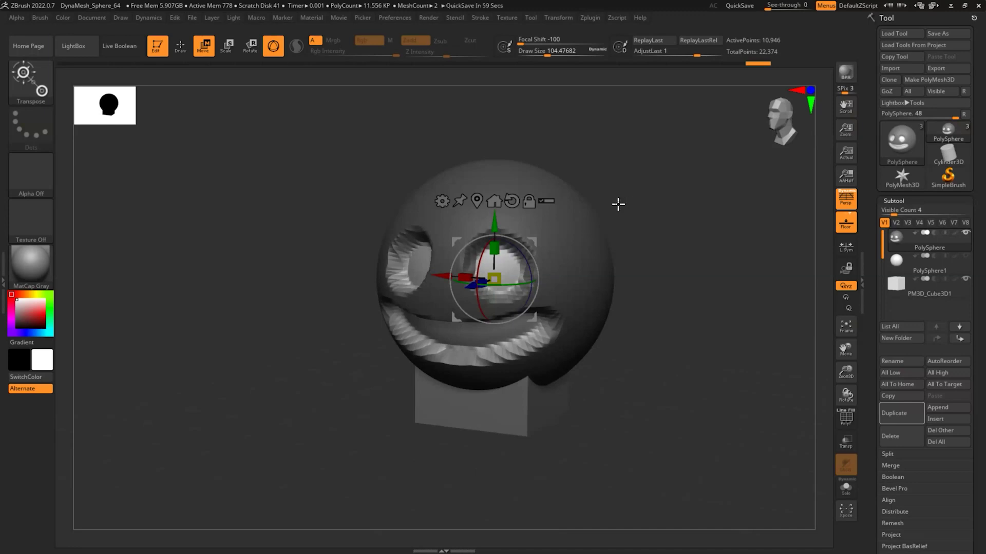
# Switch back to the Standard brush and clear the mask on PolySphere.
pyautogui.click(44, 92)
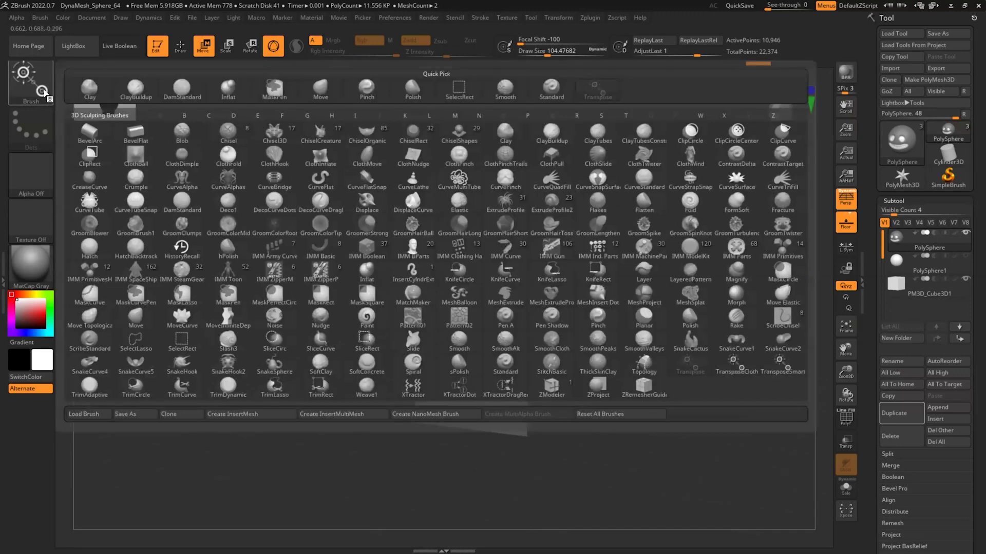
pyautogui.click(565, 94)
pyautogui.keyDown('ctrl'); pyautogui.moveTo(640, 251); pyautogui.dragTo(667, 274); pyautogui.keyUp('ctrl')
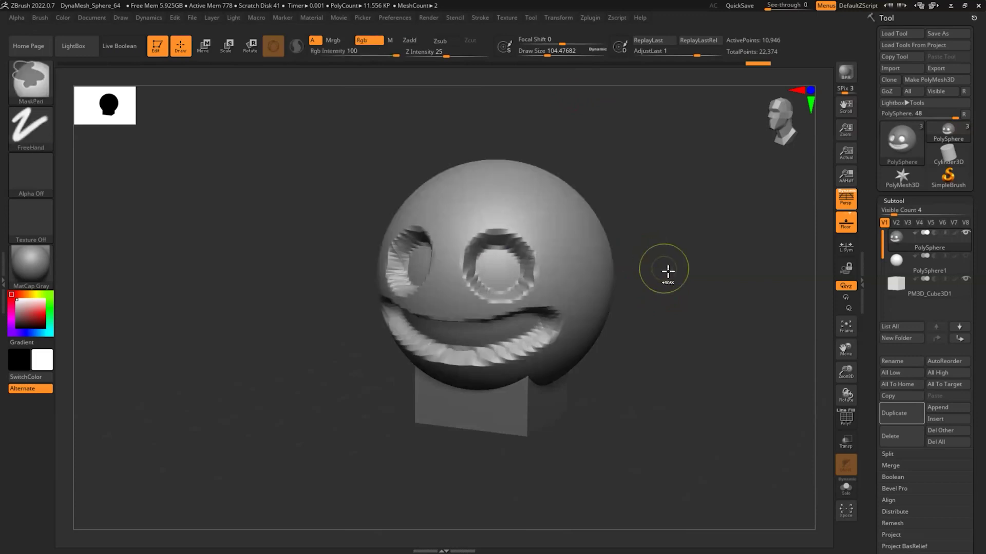
# Smooth the edges of the recessed eyes and mouth on PolySphere.
pyautogui.moveTo(485, 282)
pyautogui.keyDown('shift'); pyautogui.mouseDown()
pyautogui.moveTo(472, 279)
pyautogui.moveTo(501, 272)
pyautogui.moveTo(452, 315)
pyautogui.moveTo(557, 308)
pyautogui.mouseUp(); pyautogui.keyUp('shift')
pyautogui.moveTo(656, 353); pyautogui.dragTo(656, 336)
pyautogui.moveTo(411, 360)
pyautogui.keyDown('shift'); pyautogui.mouseDown()
pyautogui.moveTo(536, 336)
pyautogui.moveTo(544, 290)
pyautogui.mouseUp(); pyautogui.keyUp('shift')
pyautogui.moveTo(657, 340); pyautogui.dragTo(668, 338)
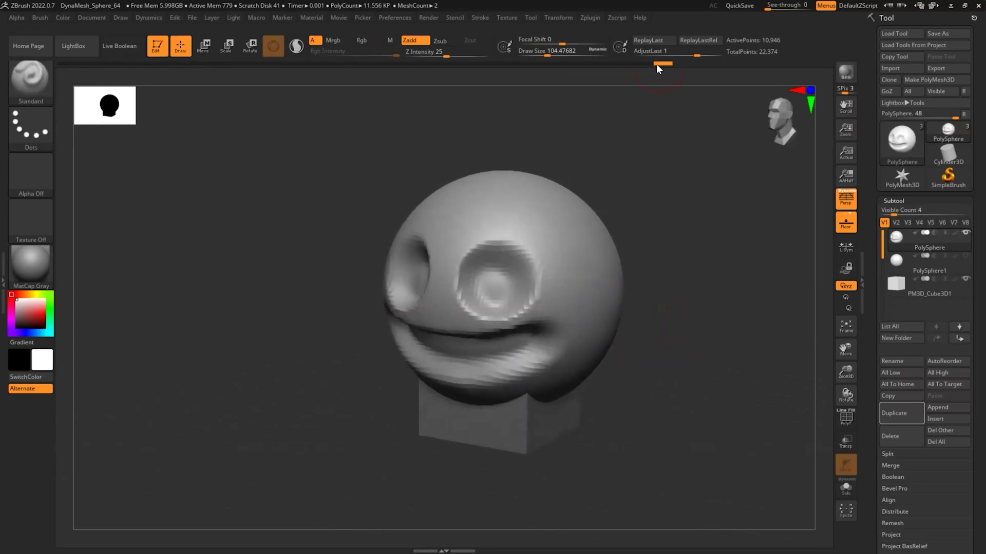
pyautogui.moveTo(660, 62); pyautogui.dragTo(680, 74)
pyautogui.moveTo(704, 326)
pyautogui.mouseDown()
pyautogui.moveTo(678, 310)
pyautogui.moveTo(668, 322)
pyautogui.moveTo(723, 330)
pyautogui.mouseUp()
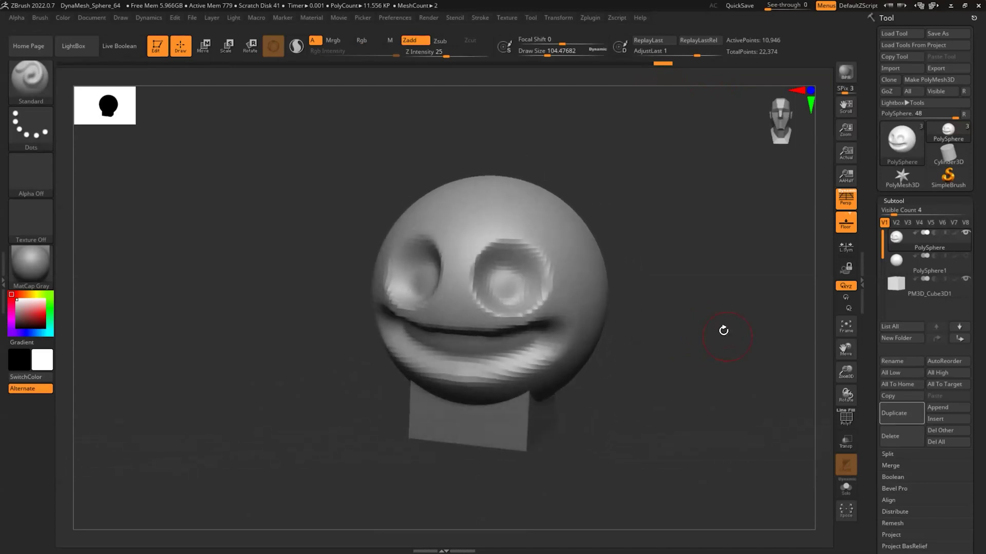
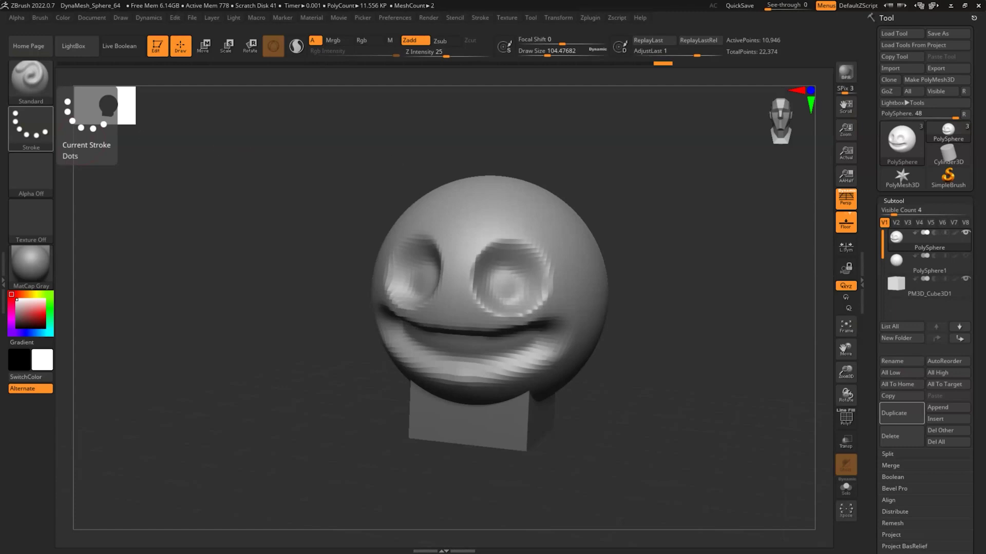
pyautogui.moveTo(876, 214)
pyautogui.mouseDown()
pyautogui.moveTo(875, 148)
pyautogui.moveTo(873, 303)
pyautogui.moveTo(879, 282)
pyautogui.mouseUp()
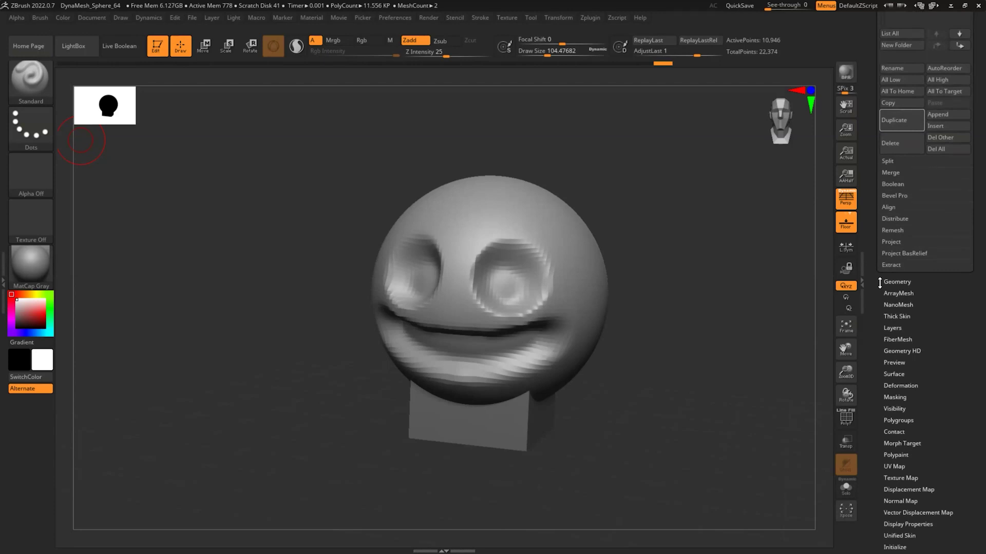
pyautogui.moveTo(871, 218); pyautogui.dragTo(873, 328)
pyautogui.click(897, 385)
pyautogui.click(894, 103)
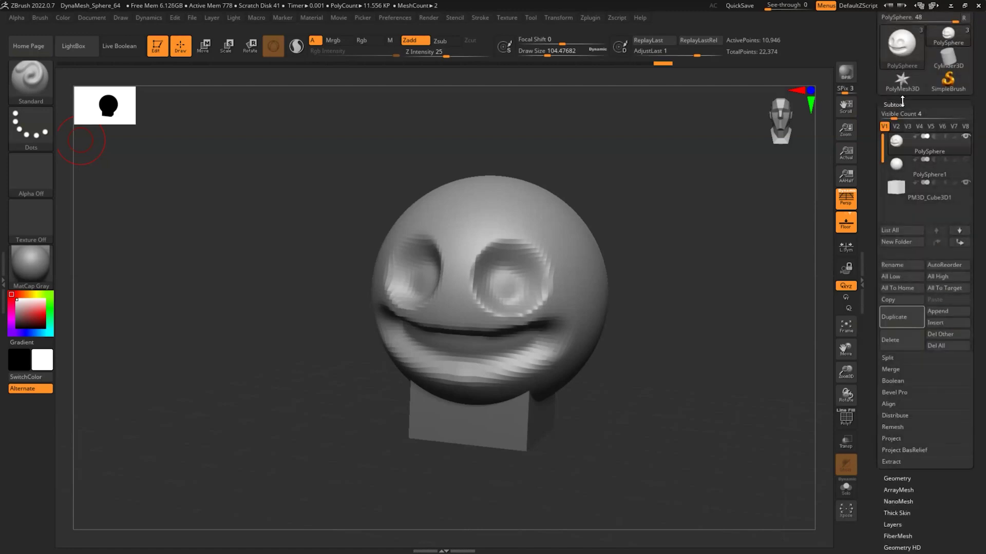
pyautogui.moveTo(624, 418); pyautogui.dragTo(653, 402)
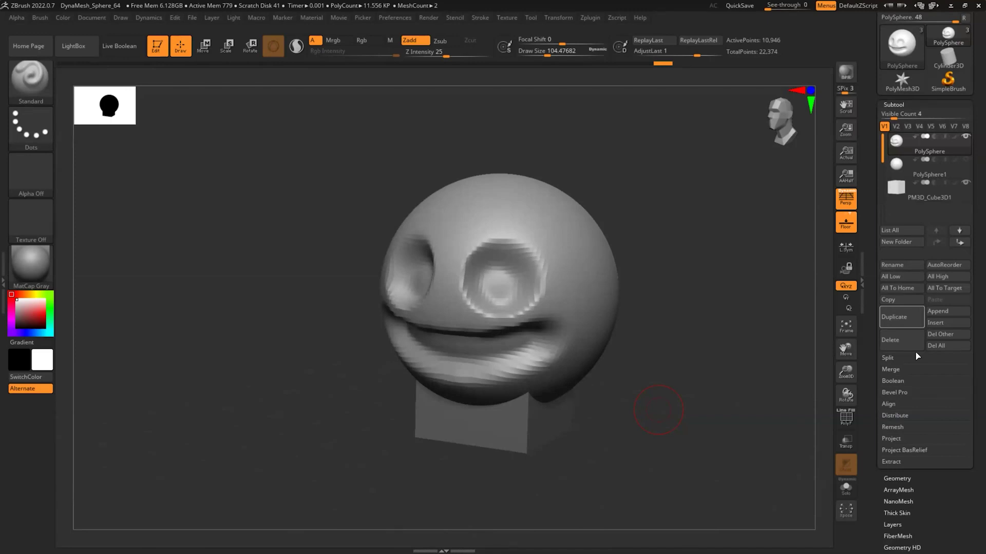
# Create a new subtool folder named "blah" containing PolySphere.
pyautogui.click(914, 243)
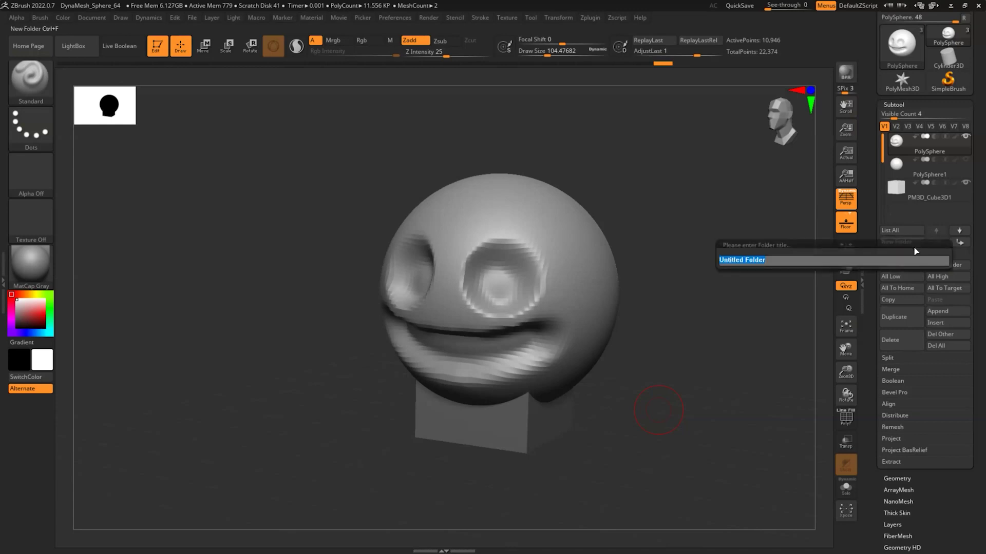
pyautogui.write('bl')
pyautogui.press('Return')
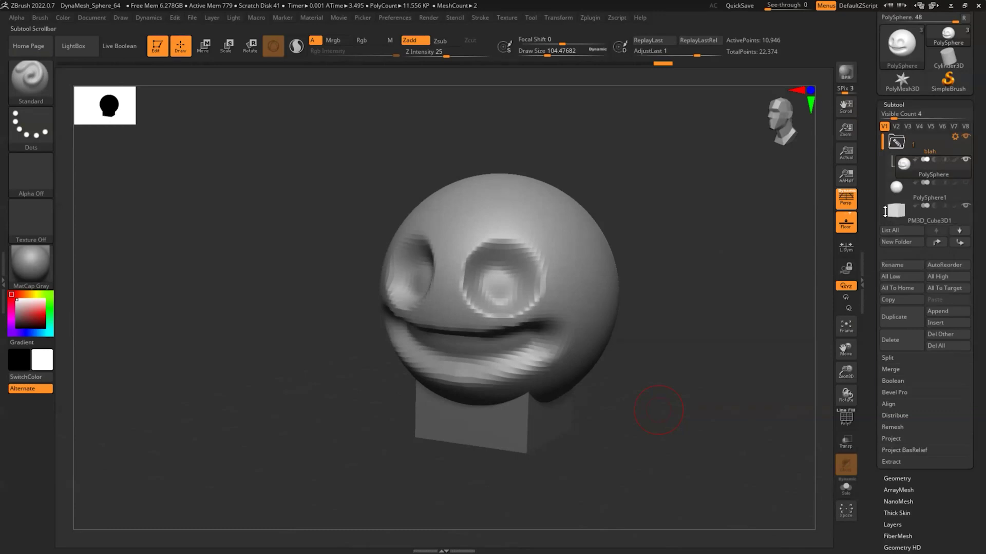
# Make PolySphere1 the active subtool, start MergeDown with Weld enabled, and cancel the merge.
pyautogui.moveTo(890, 221)
pyautogui.click(890, 370)
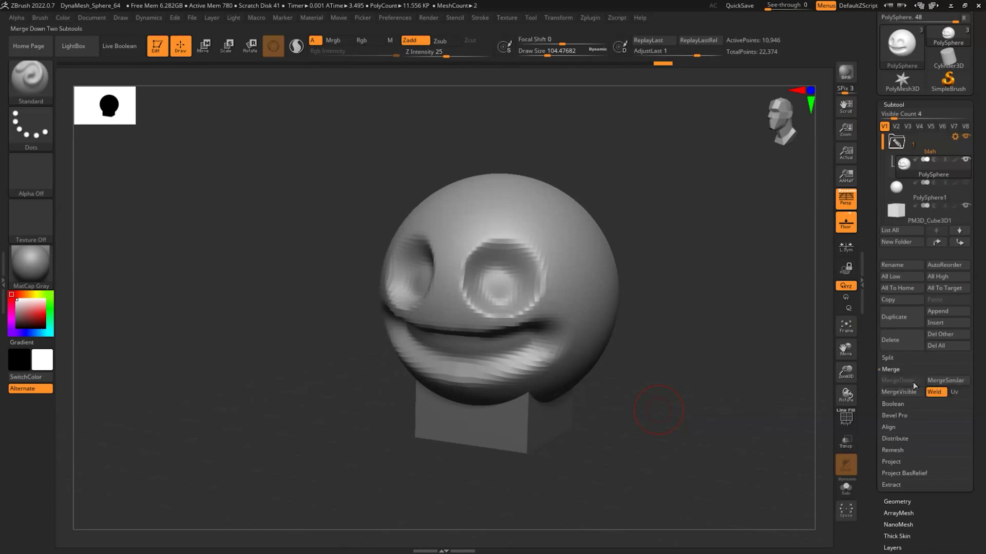
pyautogui.click(934, 391)
pyautogui.scroll(1, 871, 370)
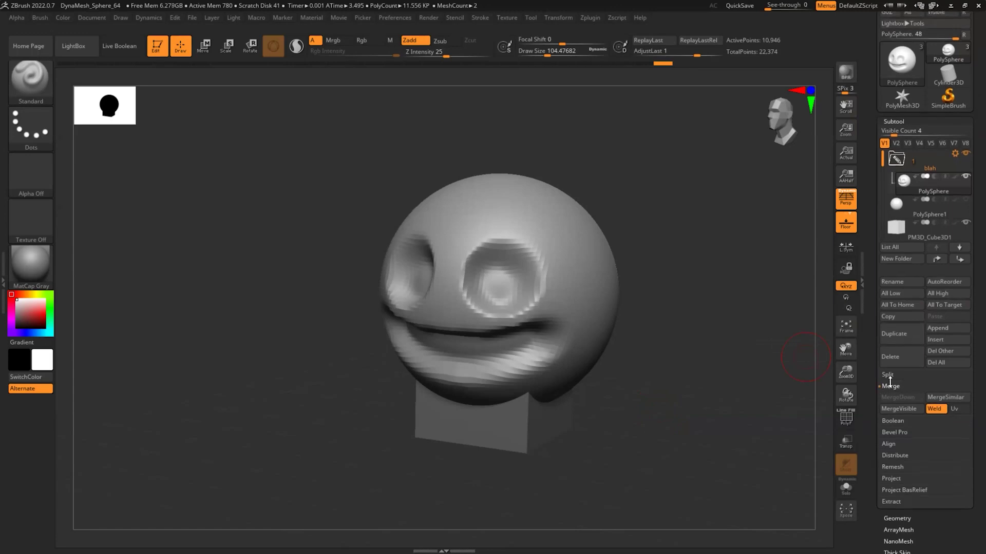
pyautogui.click(898, 206)
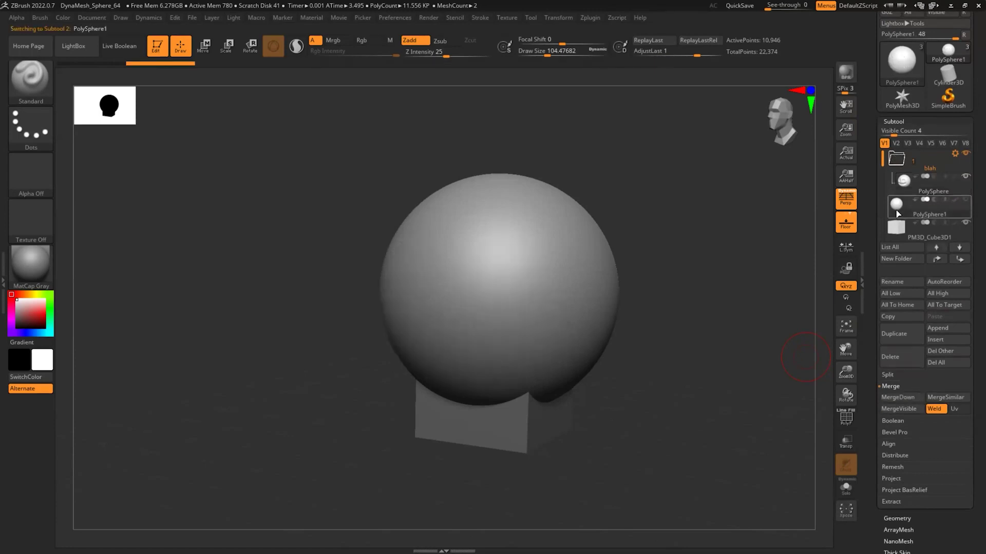
pyautogui.scroll(-1, 885, 193)
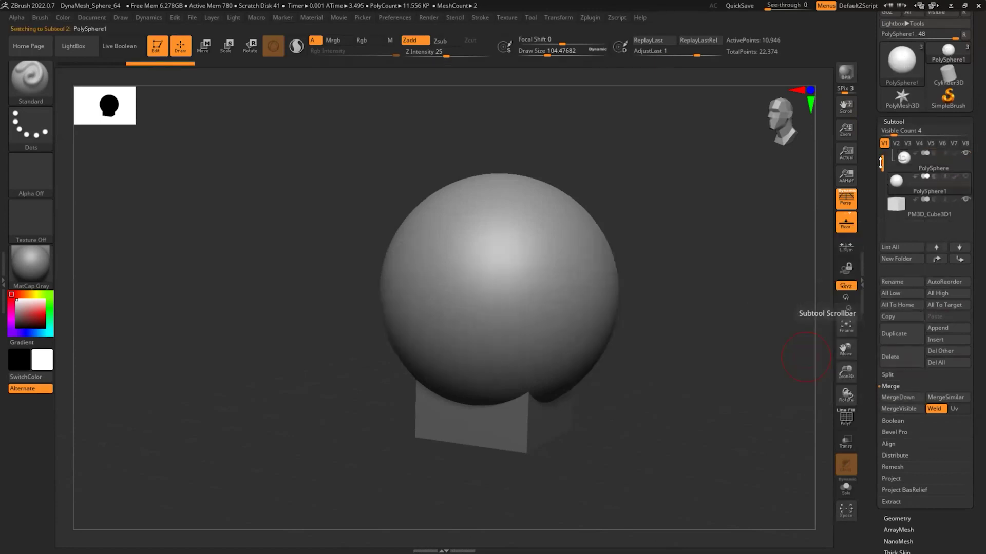
pyautogui.click(905, 400)
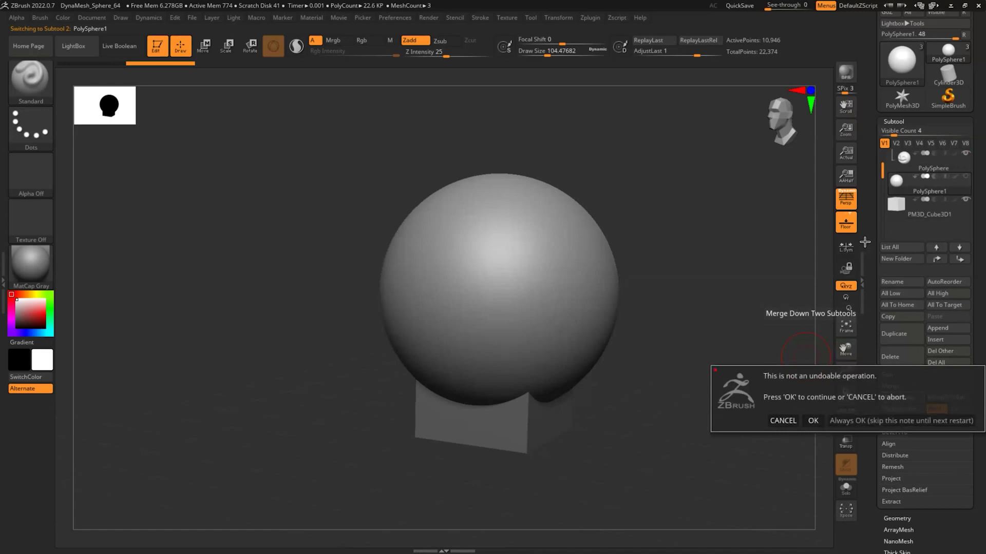
pyautogui.click(784, 420)
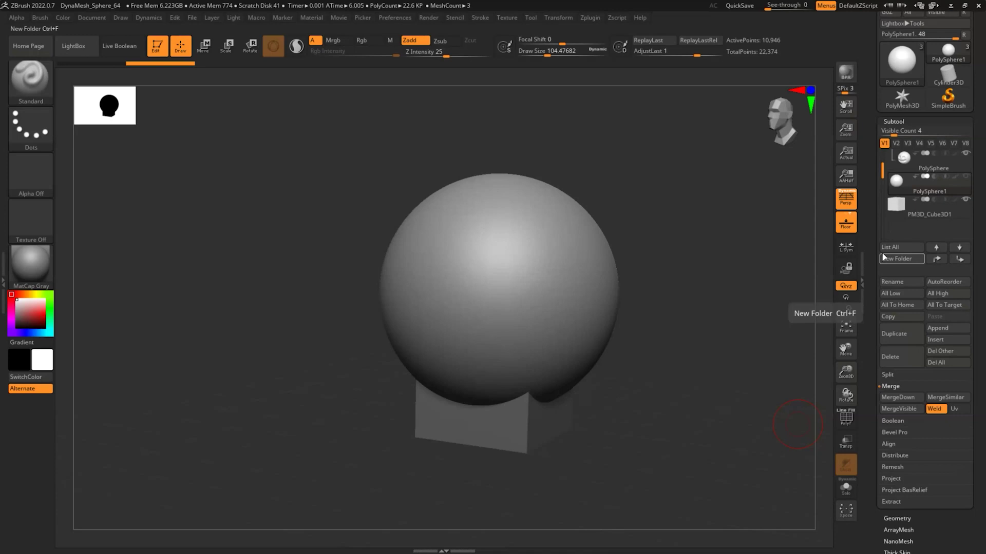
# Sculpt several overlapping mirrored strokes on the side of PolySphere1 with the Standard brush.
pyautogui.moveTo(540, 277)
pyautogui.mouseDown()
pyautogui.moveTo(535, 247)
pyautogui.moveTo(589, 266)
pyautogui.mouseUp()
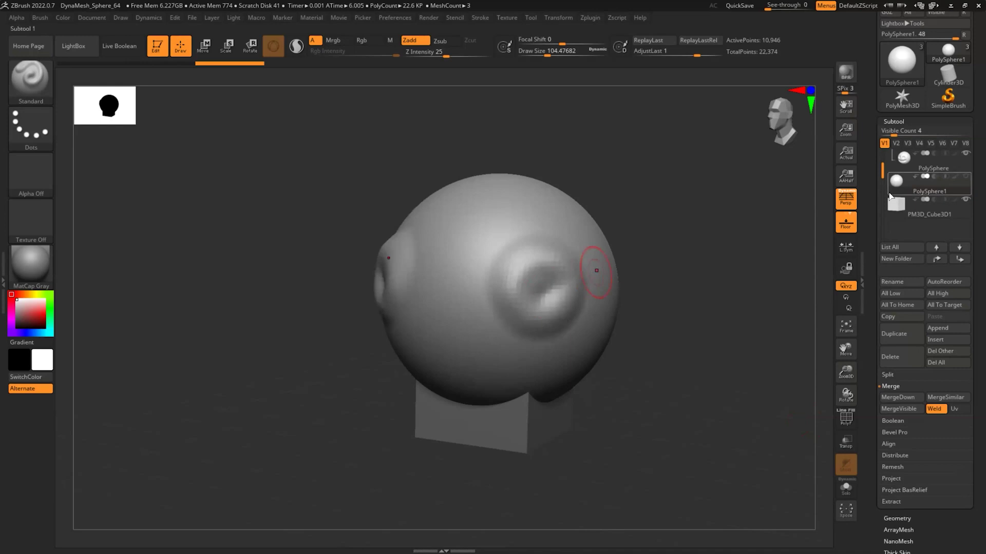
pyautogui.moveTo(539, 222)
pyautogui.mouseDown()
pyautogui.moveTo(513, 359)
pyautogui.moveTo(536, 360)
pyautogui.mouseUp()
pyautogui.moveTo(545, 221)
pyautogui.mouseDown()
pyautogui.moveTo(548, 372)
pyautogui.moveTo(561, 375)
pyautogui.mouseUp()
pyautogui.moveTo(544, 241); pyautogui.dragTo(540, 367)
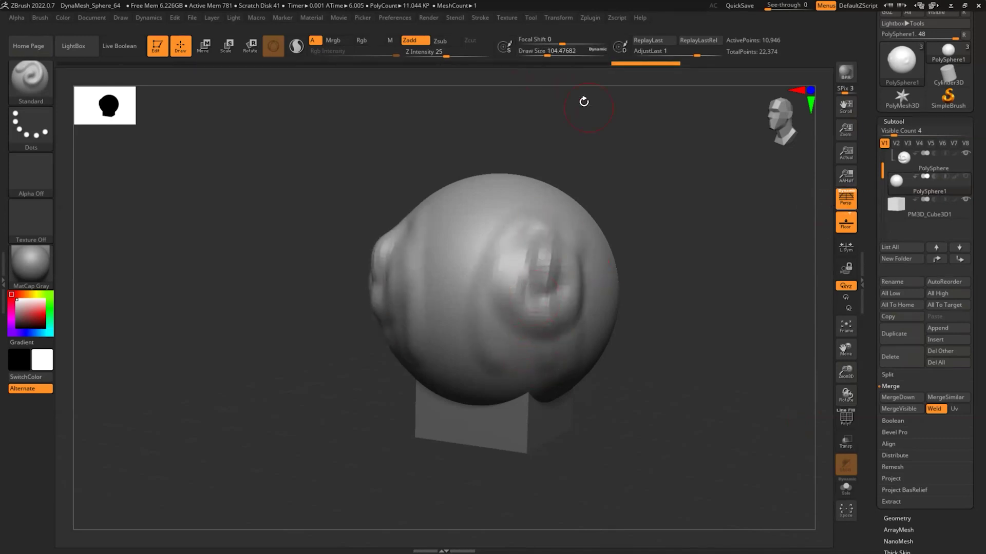
# Go back and forth through PolySphere1's undo history, ending with all the sculpted strokes restored.
pyautogui.moveTo(631, 64)
pyautogui.mouseDown()
pyautogui.moveTo(246, 74)
pyautogui.moveTo(718, 89)
pyautogui.mouseUp()
pyautogui.hotkey('ctrl', 'z')
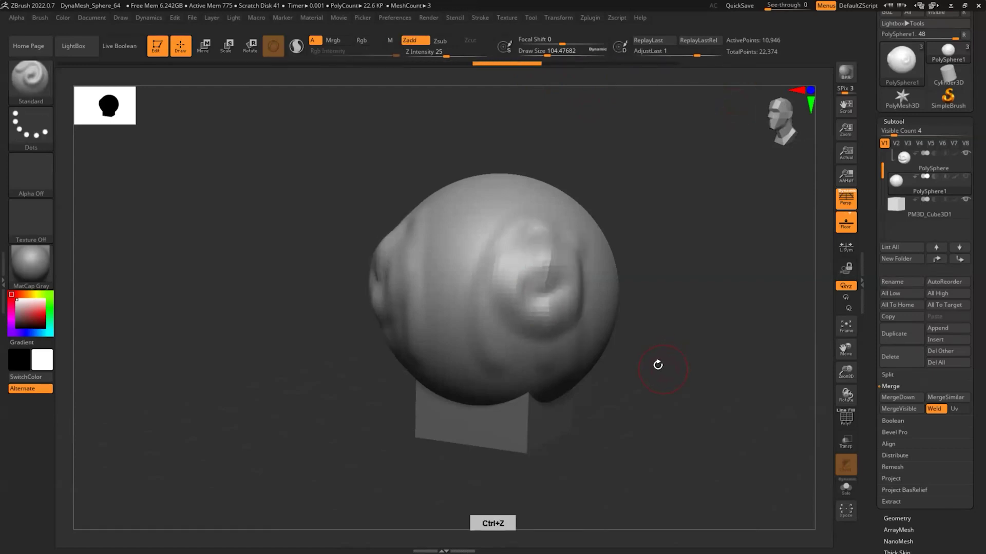
pyautogui.hotkey('ctrl', 'shift', 'z')
pyautogui.hotkey('ctrl', 'shift', 'z')
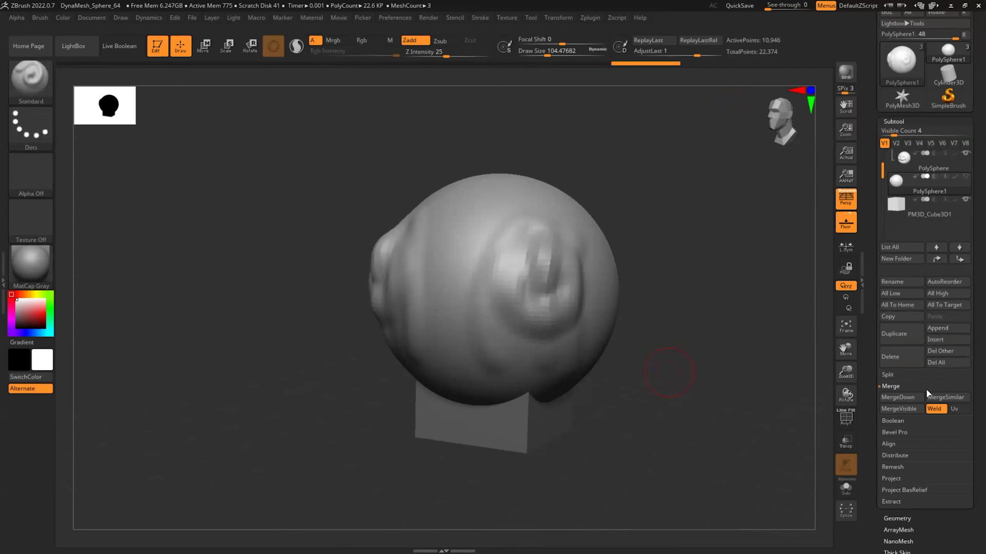
# Merge PolySphere1 down with the PM3D_Cube3D1 subtool below it, keeping Weld enabled.
pyautogui.click(906, 398)
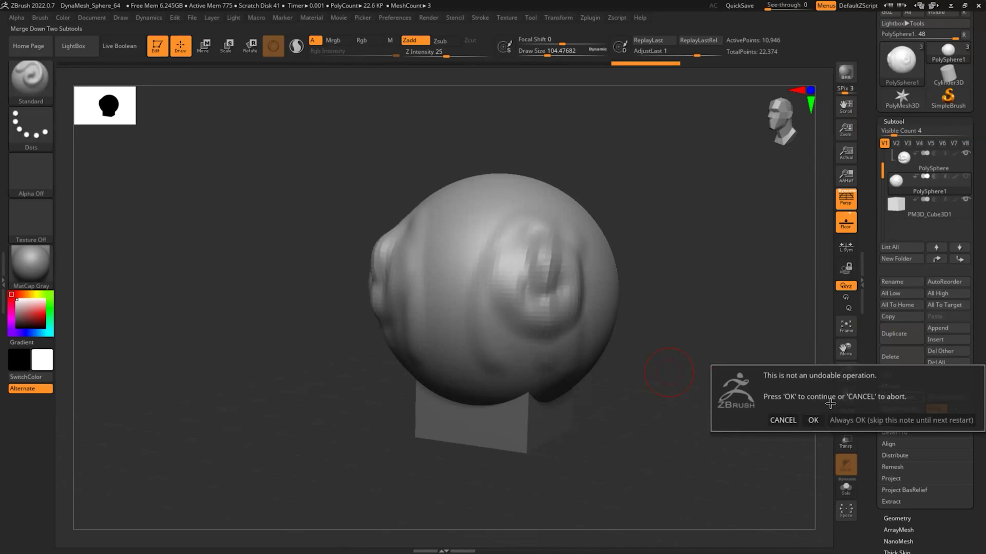
pyautogui.click(813, 420)
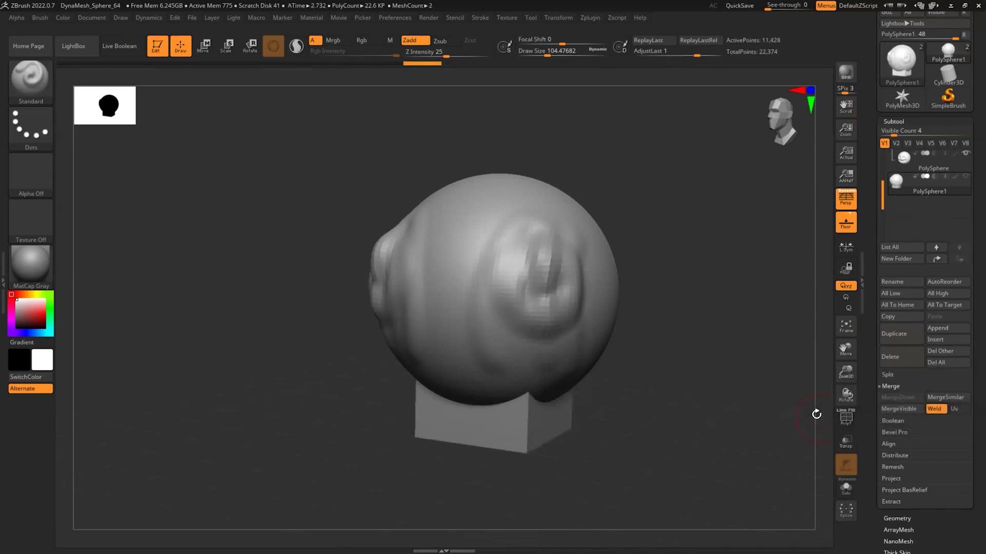
# Compare PolySphere1 before and after the merge through its undo history, ending on the merged state.
pyautogui.click(382, 63)
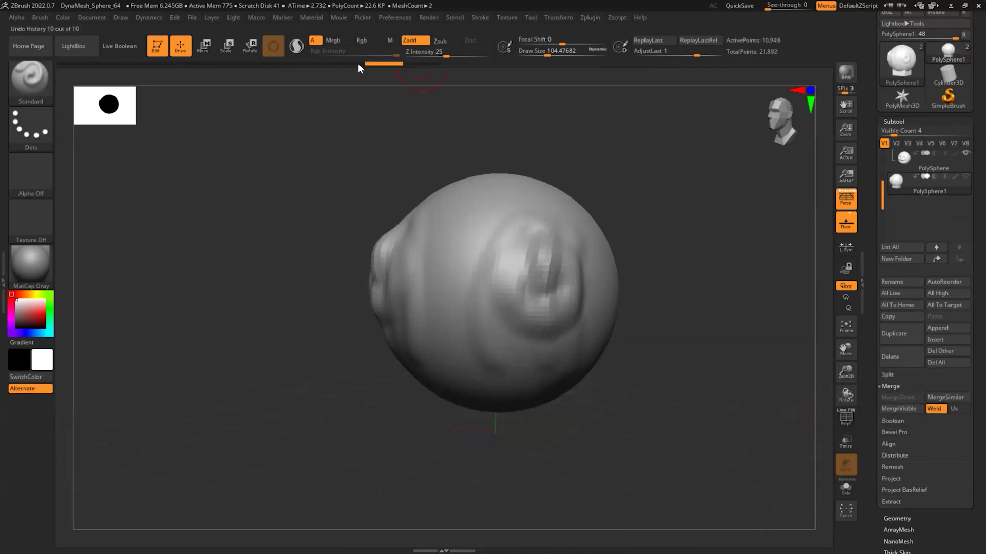
pyautogui.click(432, 63)
pyautogui.click(390, 64)
pyautogui.click(425, 64)
pyautogui.click(391, 64)
pyautogui.click(419, 64)
pyautogui.click(390, 64)
pyautogui.click(421, 63)
pyautogui.click(391, 63)
pyautogui.click(423, 64)
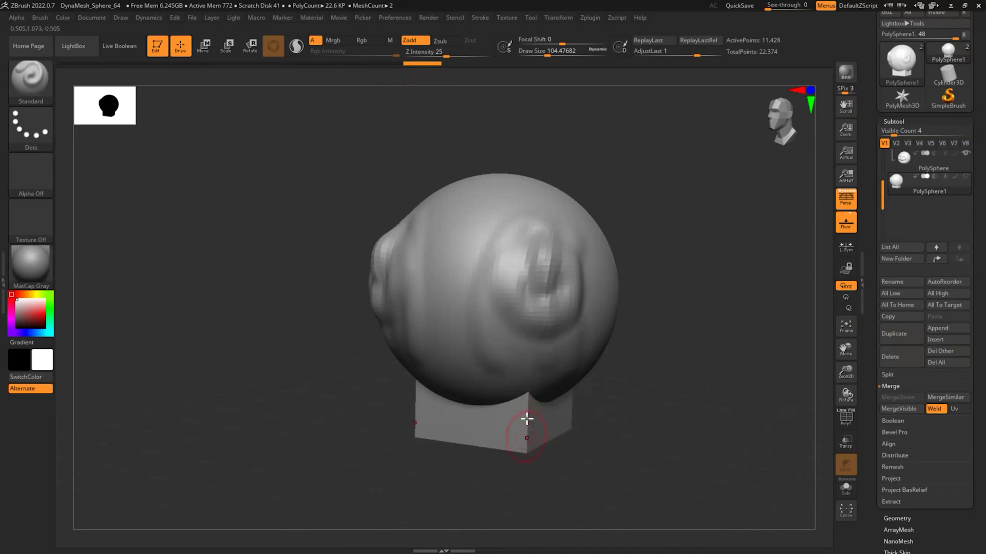
pyautogui.moveTo(410, 63)
pyautogui.mouseDown()
pyautogui.moveTo(199, 58)
pyautogui.moveTo(420, 58)
pyautogui.mouseUp()
pyautogui.hotkey('ctrl', 'z')
pyautogui.hotkey('ctrl', 'shift', 'z')
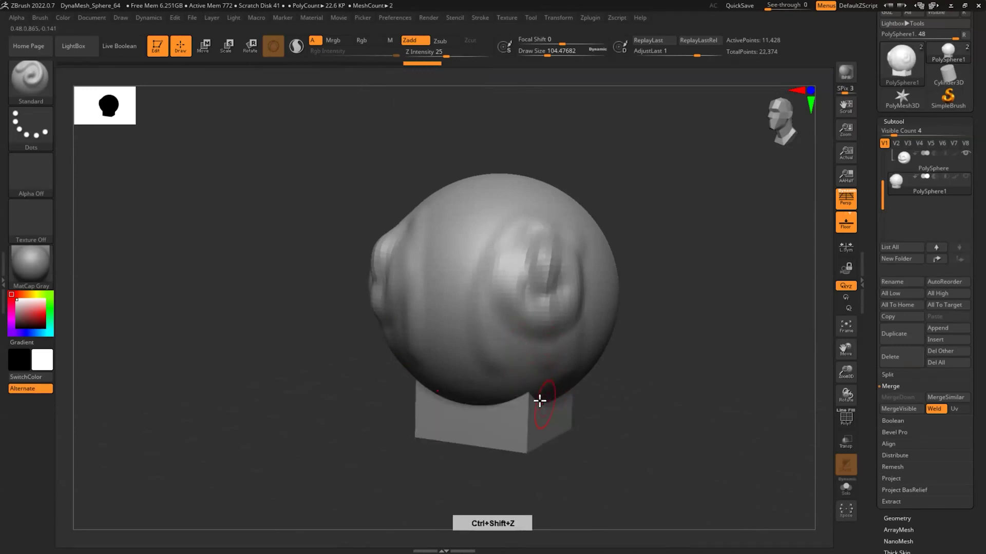
# Look through the subtool Split options, and start saving the project but cancel it.
pyautogui.click(887, 375)
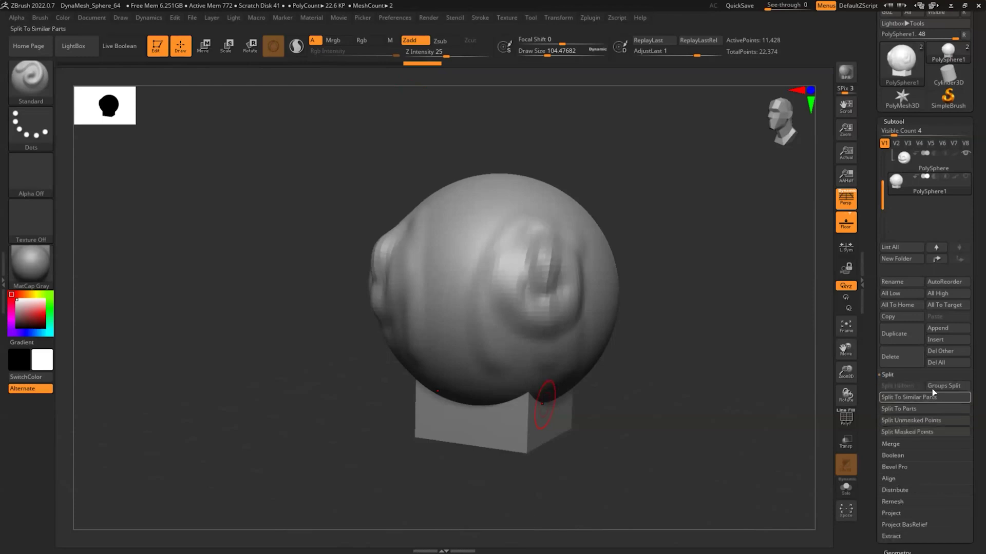
pyautogui.click(905, 375)
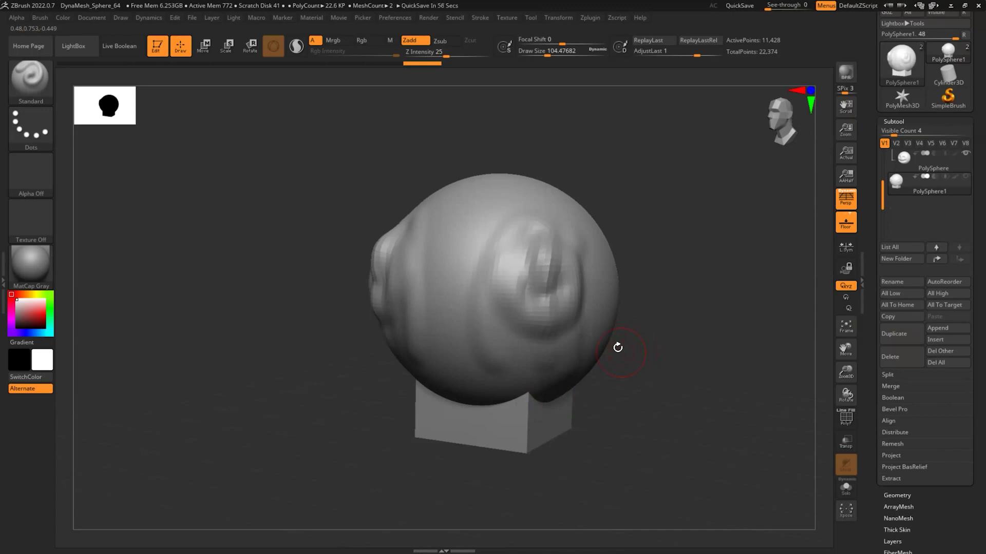
pyautogui.press('ctrl')
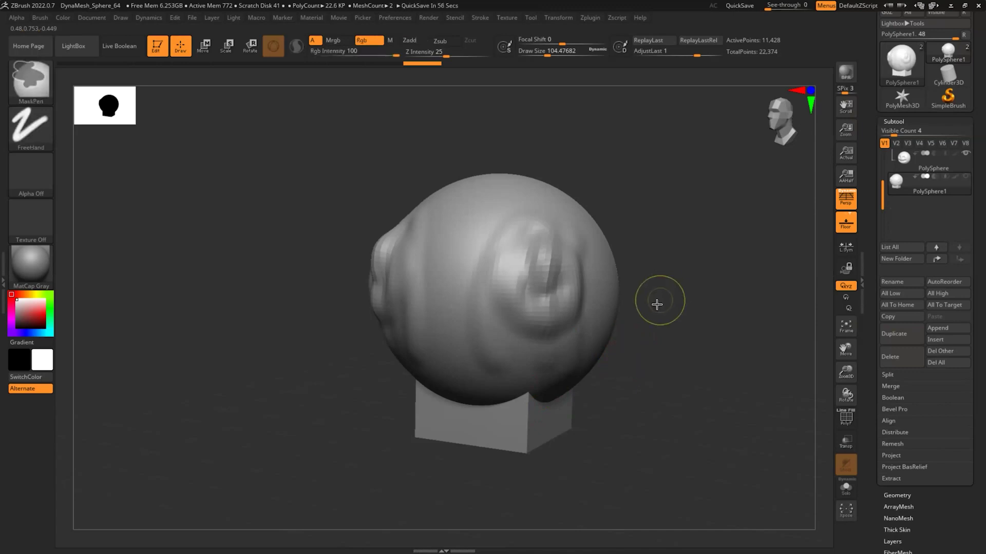
pyautogui.hotkey('ctrl', 's')
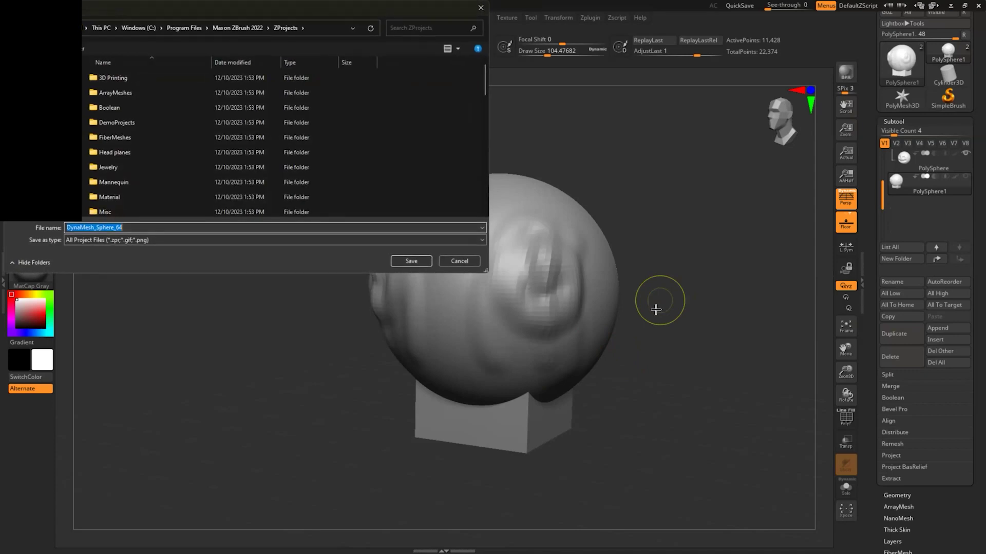
pyautogui.click(462, 261)
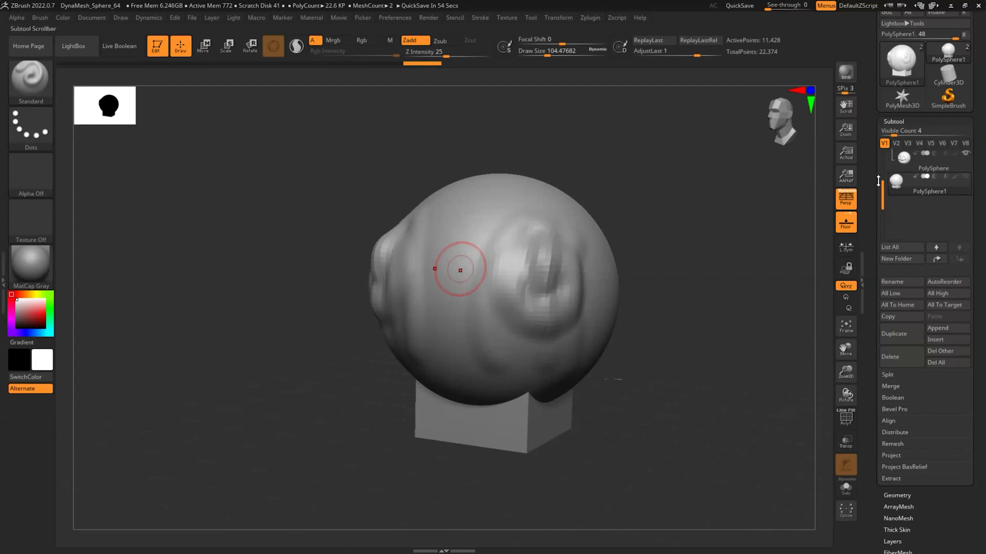
# Delete the merged PolySphere1 subtool, leaving PolySphere in the "blah" folder.
pyautogui.moveTo(883, 186); pyautogui.dragTo(883, 163)
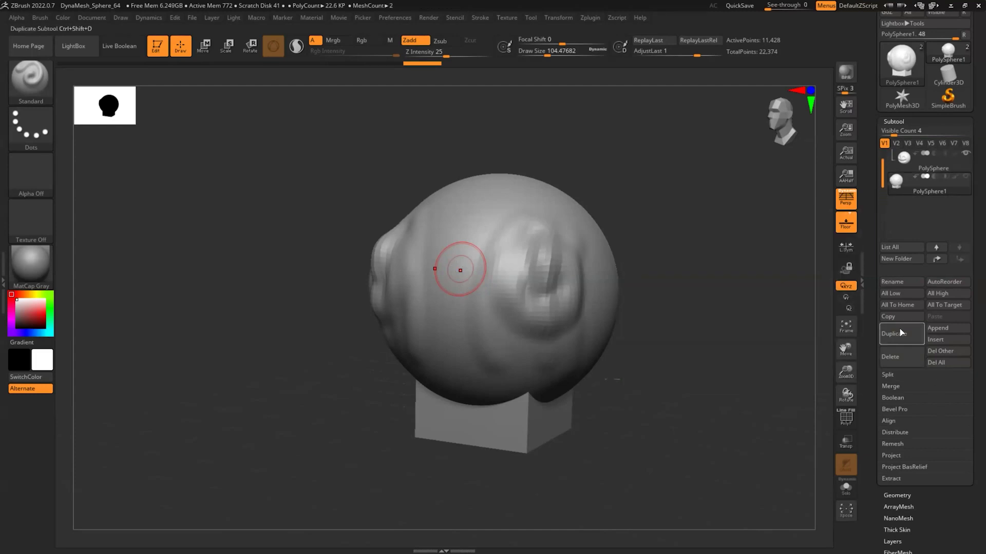
pyautogui.click(890, 357)
pyautogui.click(812, 380)
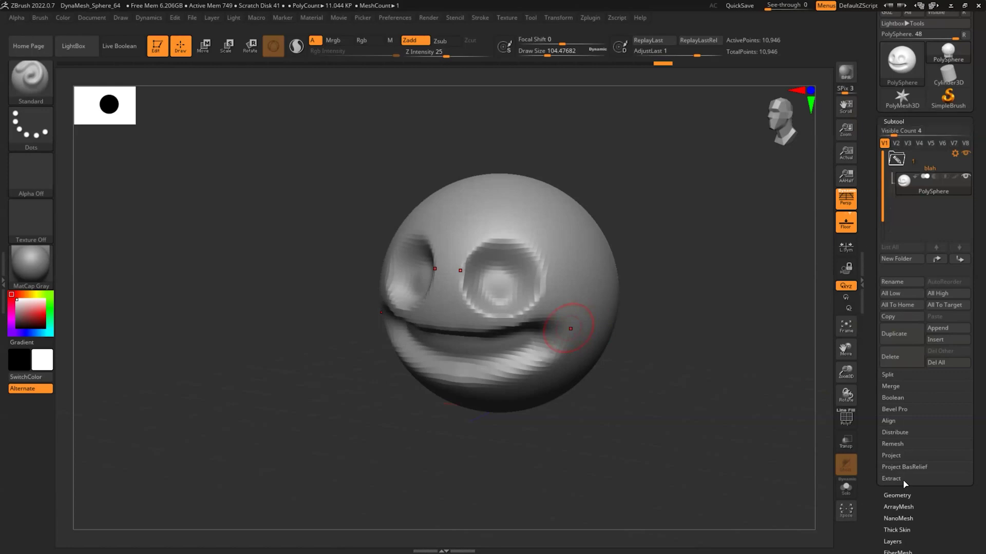
# Examine the Geometry options and DynaMesh settings of PolySphere, with the sculpted face turned more toward the front.
pyautogui.click(893, 121)
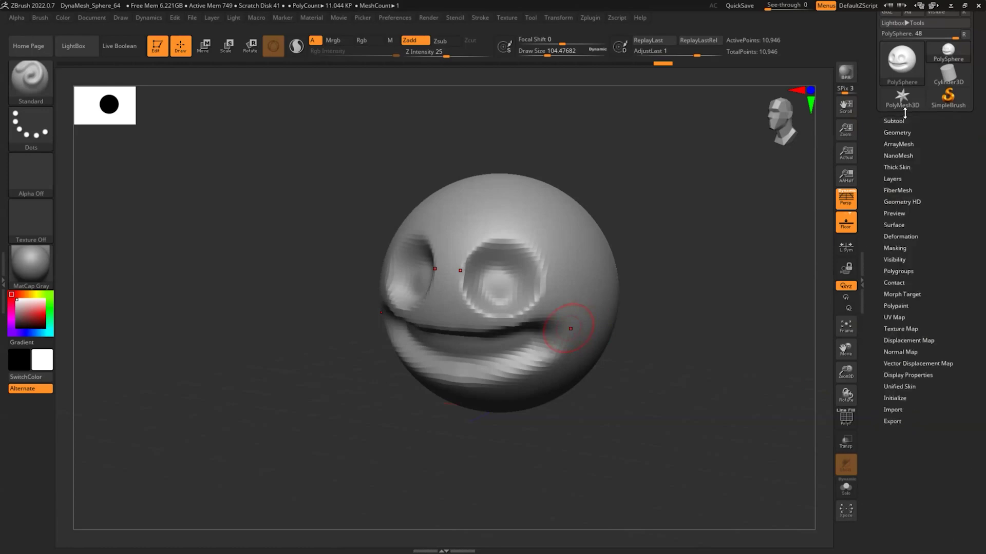
pyautogui.click(894, 131)
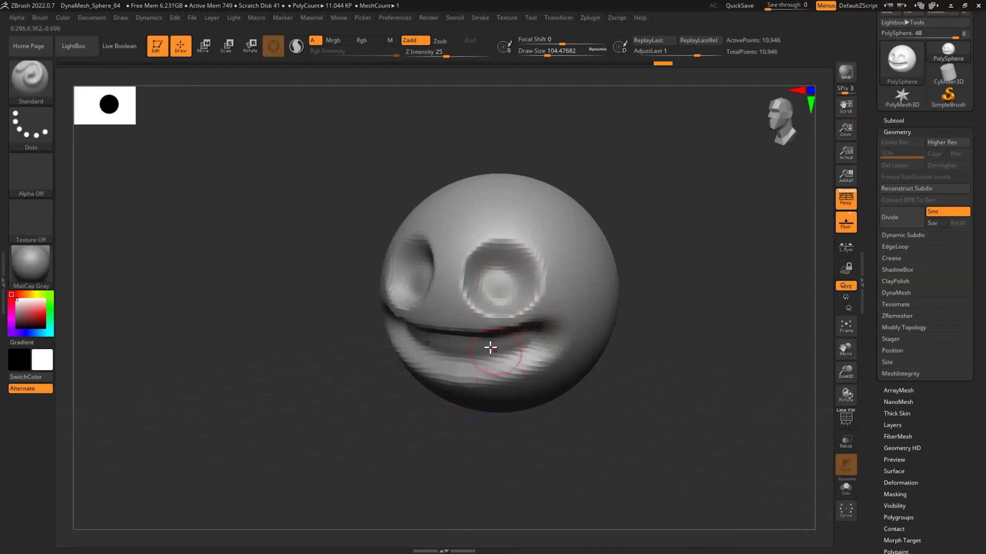
pyautogui.moveTo(662, 344); pyautogui.dragTo(675, 353)
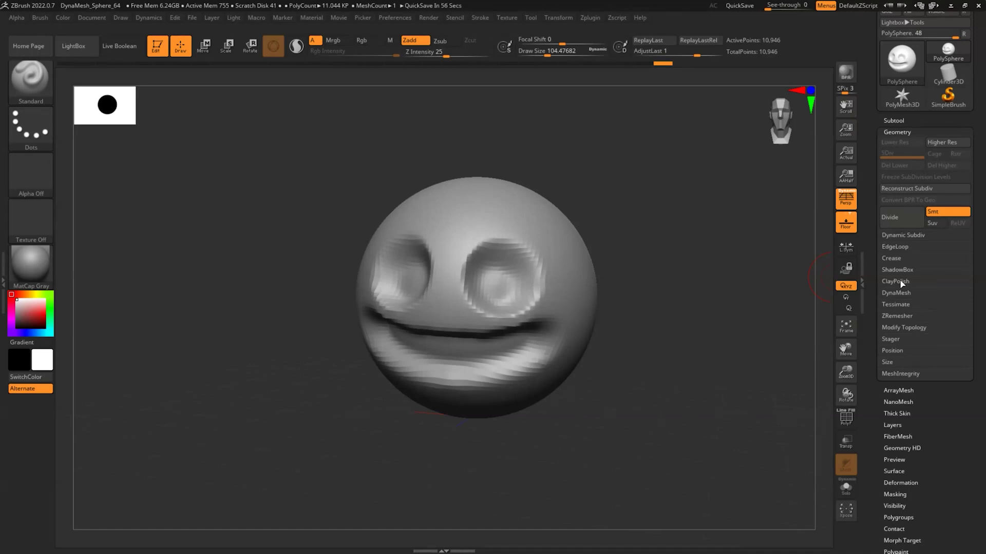
pyautogui.click(896, 293)
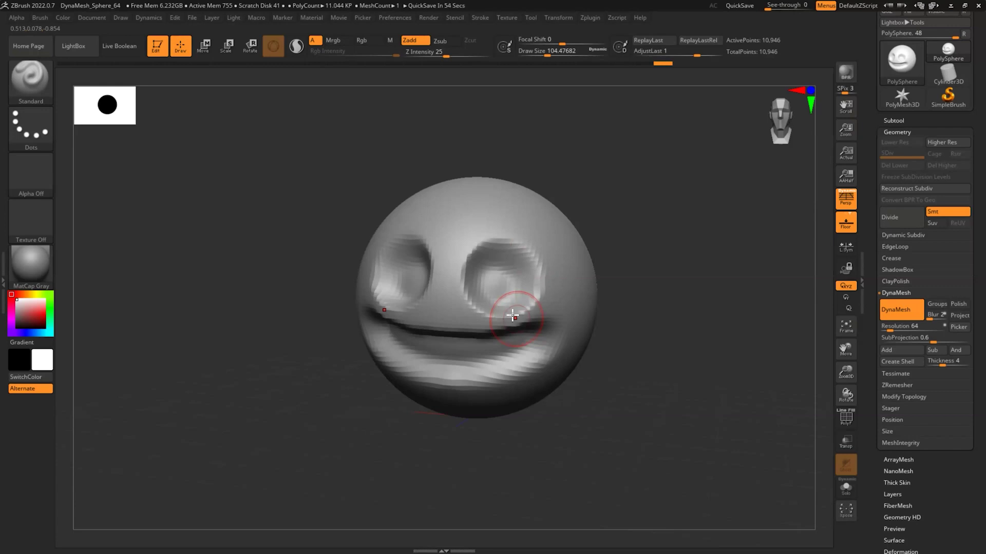
# Append a Cube3D mesh as a new subtool and make it the active subtool.
pyautogui.click(893, 121)
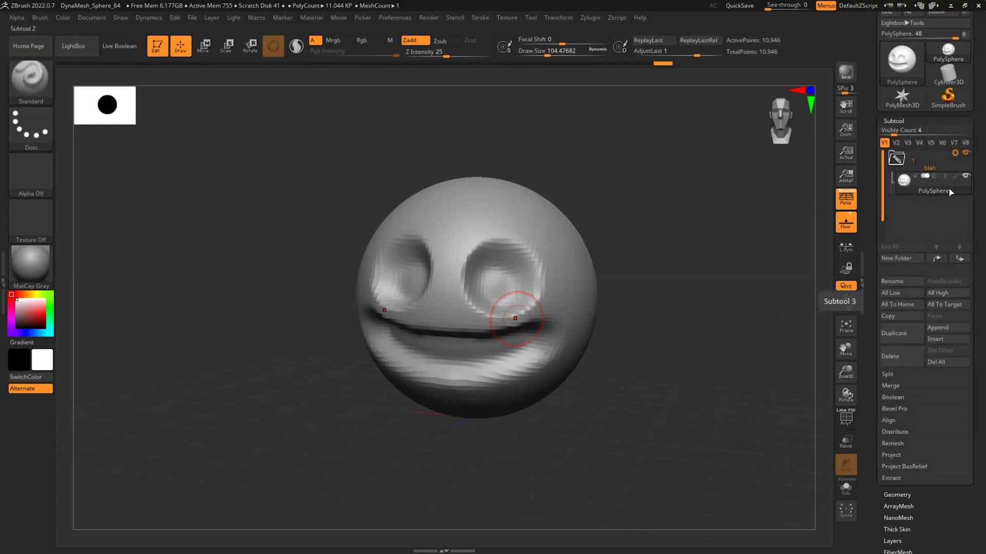
pyautogui.click(939, 328)
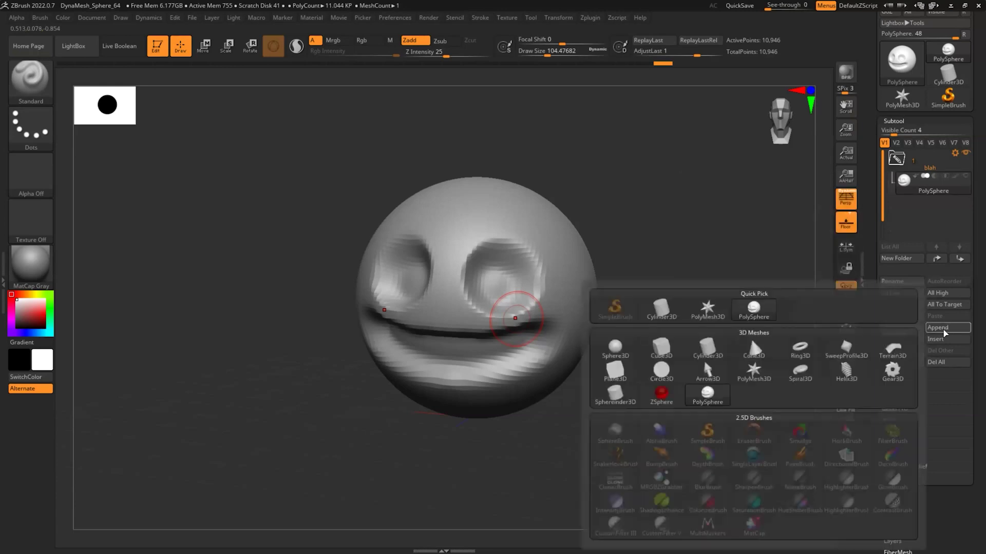
pyautogui.click(657, 348)
pyautogui.click(897, 207)
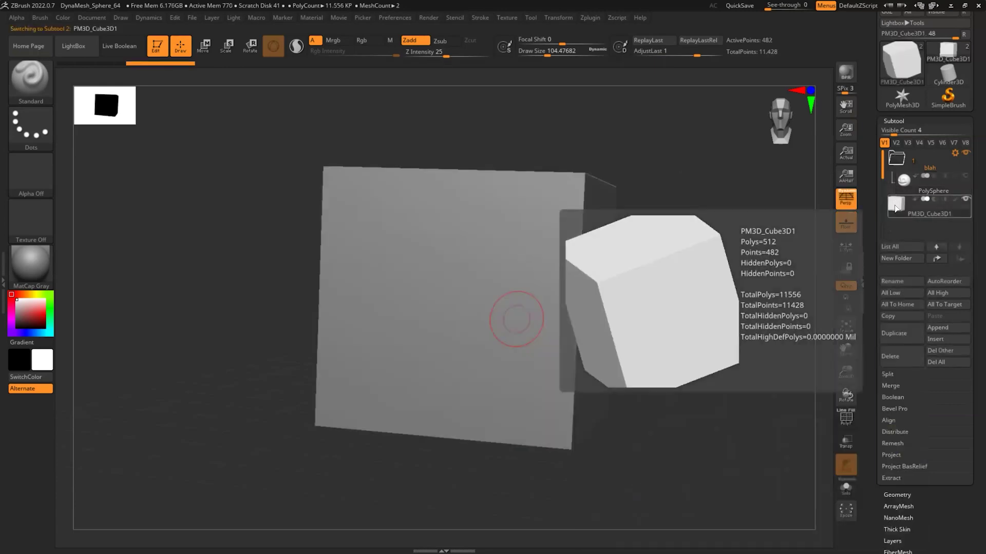
# Scale the PM3D_Cube3D1 cube into a narrower upright block with the transform gizmo and duplicate the subtool.
pyautogui.press('b')
pyautogui.click(598, 87)
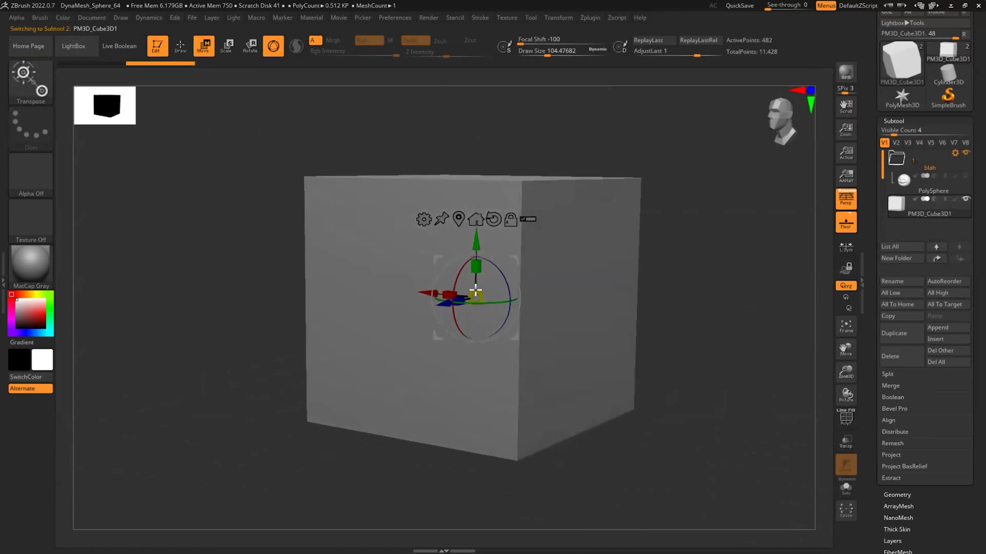
pyautogui.moveTo(507, 277); pyautogui.dragTo(483, 299)
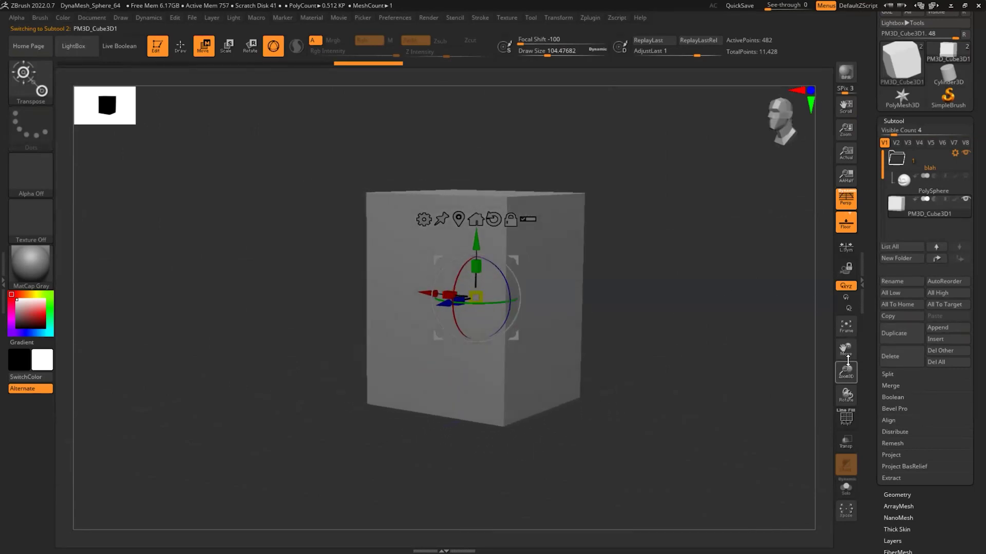
pyautogui.moveTo(846, 363); pyautogui.dragTo(844, 370)
pyautogui.moveTo(446, 348); pyautogui.dragTo(482, 339)
pyautogui.click(894, 333)
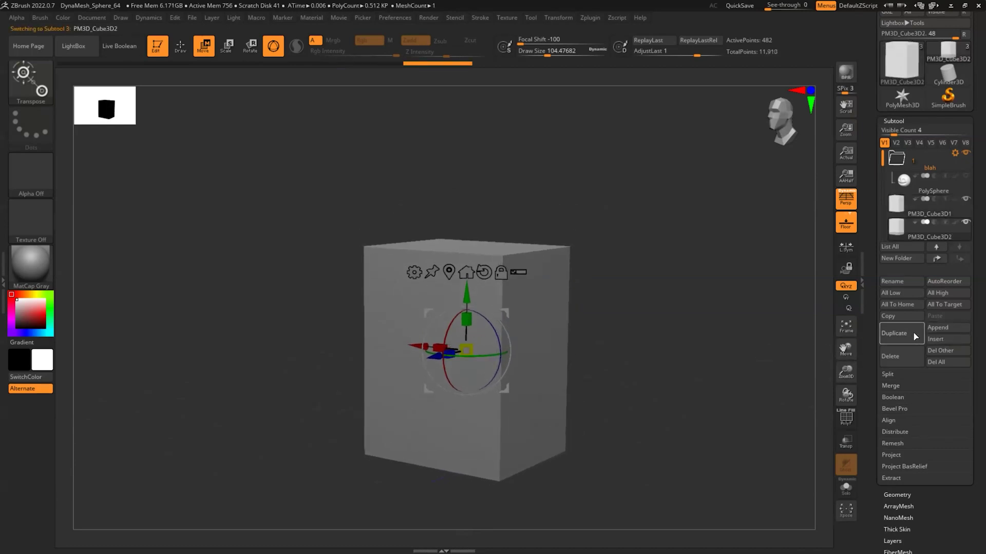
# Shrink the duplicated box into a narrow finger block, place it on the palm block's outer upper edge and lengthen it upward.
pyautogui.moveTo(466, 295); pyautogui.dragTo(568, 236)
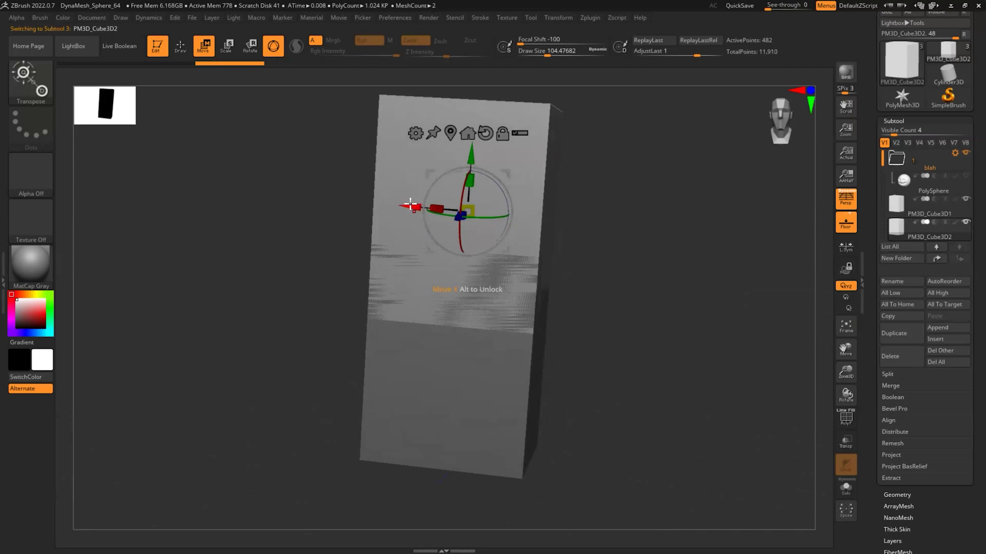
pyautogui.moveTo(409, 205); pyautogui.dragTo(390, 205)
pyautogui.moveTo(465, 211); pyautogui.dragTo(421, 230)
pyautogui.moveTo(476, 176); pyautogui.dragTo(397, 182)
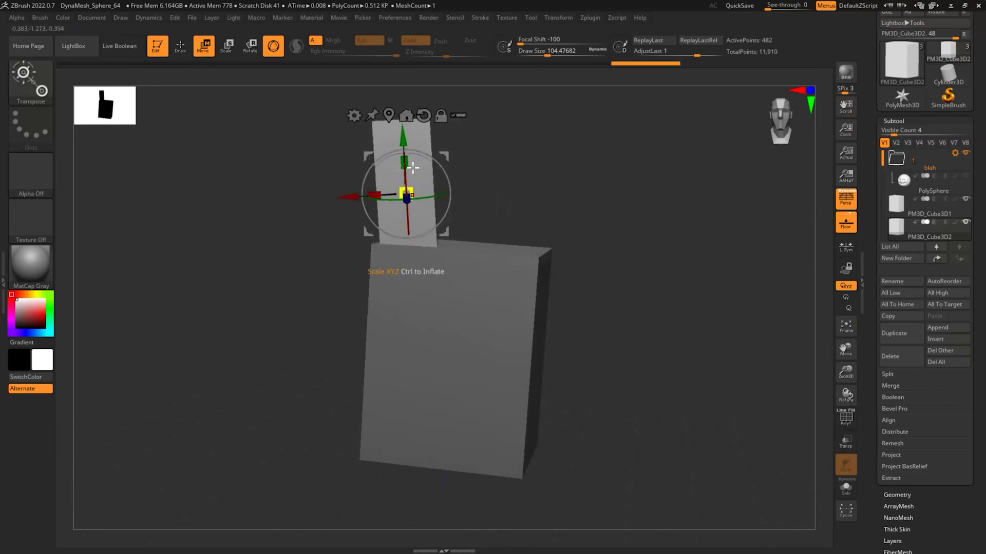
pyautogui.moveTo(398, 135); pyautogui.dragTo(396, 109)
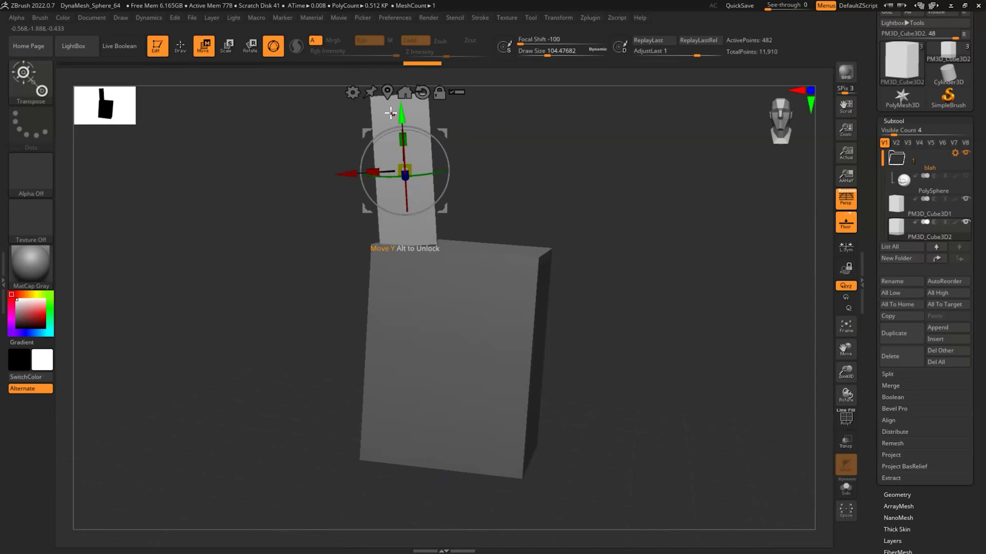
pyautogui.moveTo(840, 350); pyautogui.dragTo(845, 345)
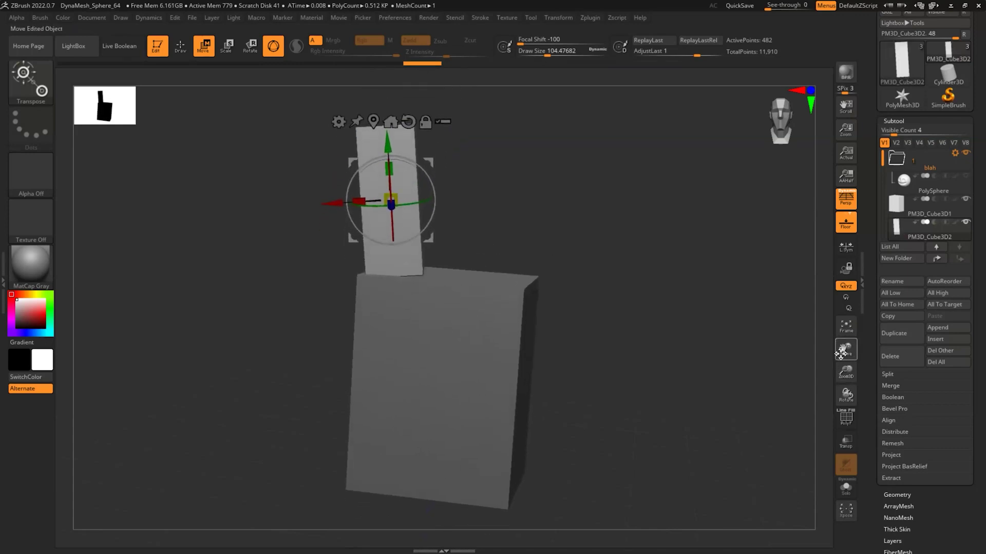
pyautogui.moveTo(388, 149); pyautogui.dragTo(384, 136)
pyautogui.moveTo(611, 339); pyautogui.dragTo(691, 371)
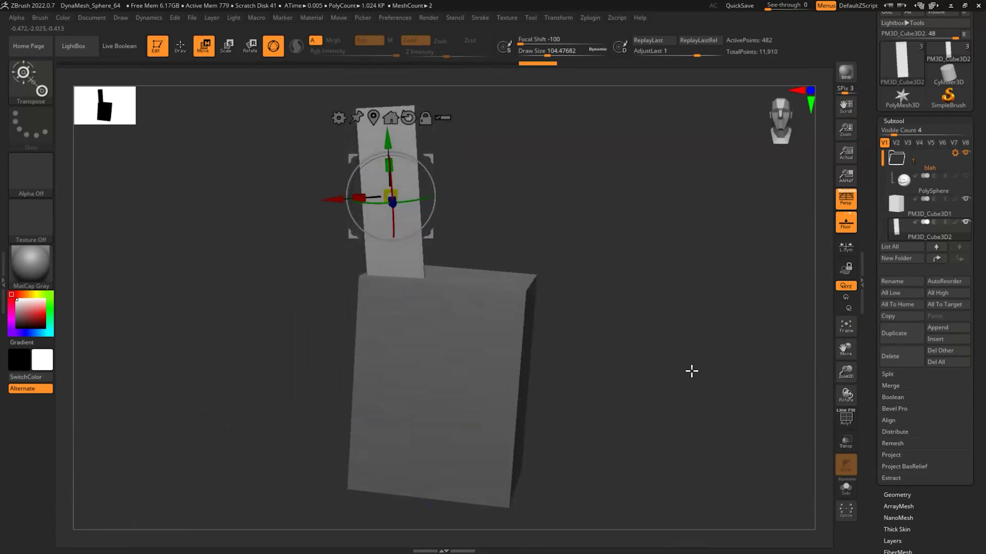
# Duplicate the finger block for two more fingers and an angled thumb, arranging them around the palm block.
pyautogui.click(902, 334)
pyautogui.moveTo(421, 199); pyautogui.dragTo(641, 278)
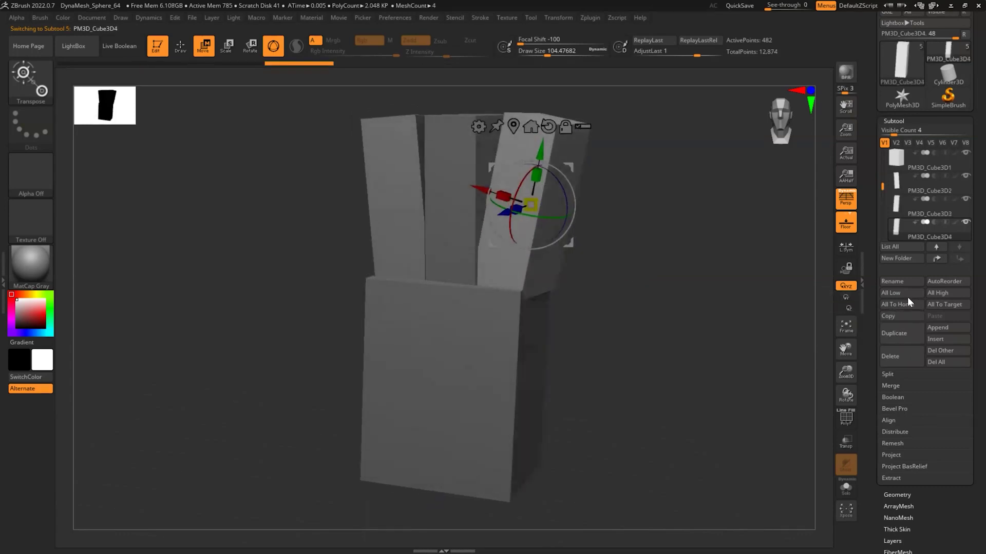
pyautogui.click(897, 334)
pyautogui.moveTo(568, 167); pyautogui.dragTo(672, 358)
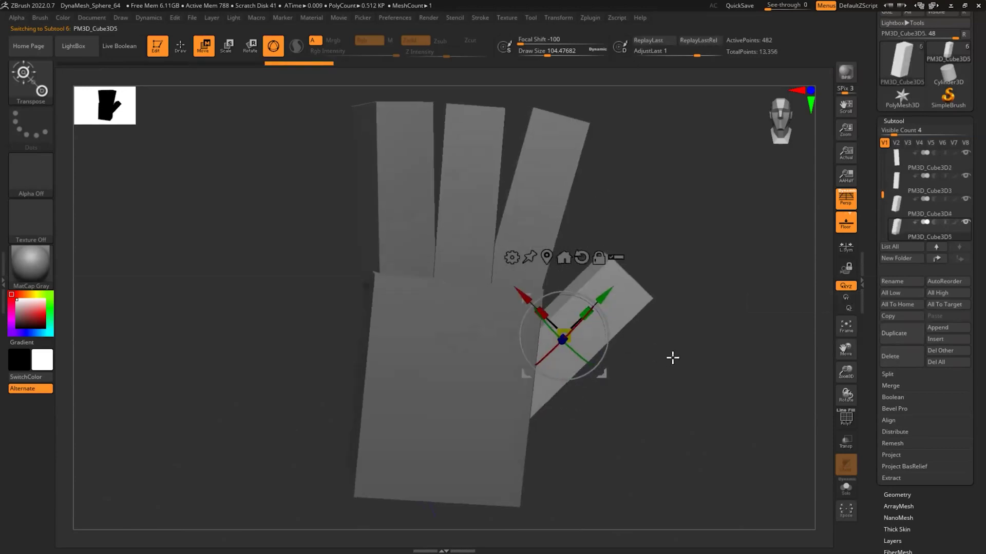
pyautogui.moveTo(846, 370); pyautogui.dragTo(846, 351)
pyautogui.moveTo(720, 321); pyautogui.dragTo(712, 316)
# Merge the finger and thumb subtools down into the palm subtool PM3D_Cube3D1, suppressing the non-undoable warning until restart.
pyautogui.moveTo(882, 195); pyautogui.dragTo(880, 160)
pyautogui.click(895, 386)
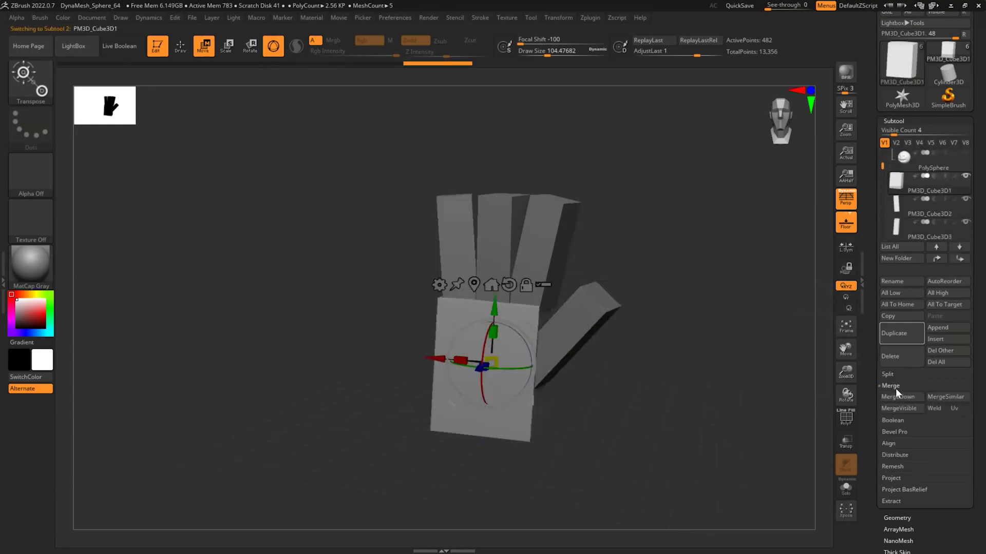
pyautogui.click(901, 395)
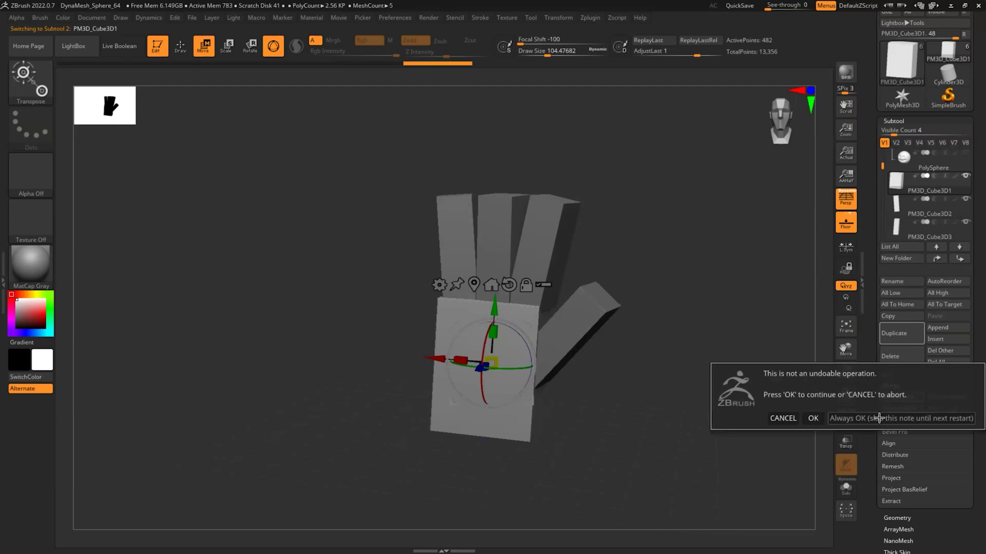
pyautogui.click(879, 419)
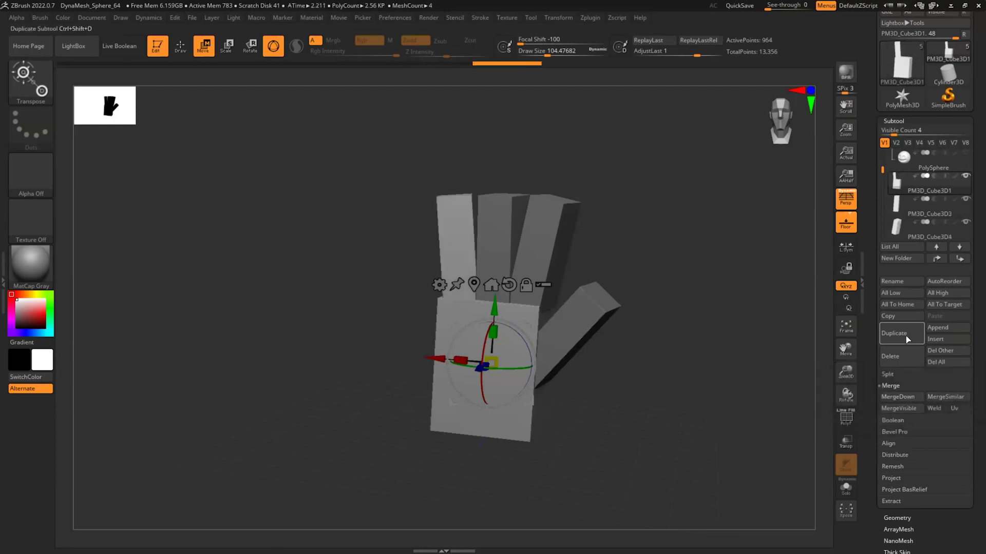
pyautogui.click(902, 396)
pyautogui.click(901, 395)
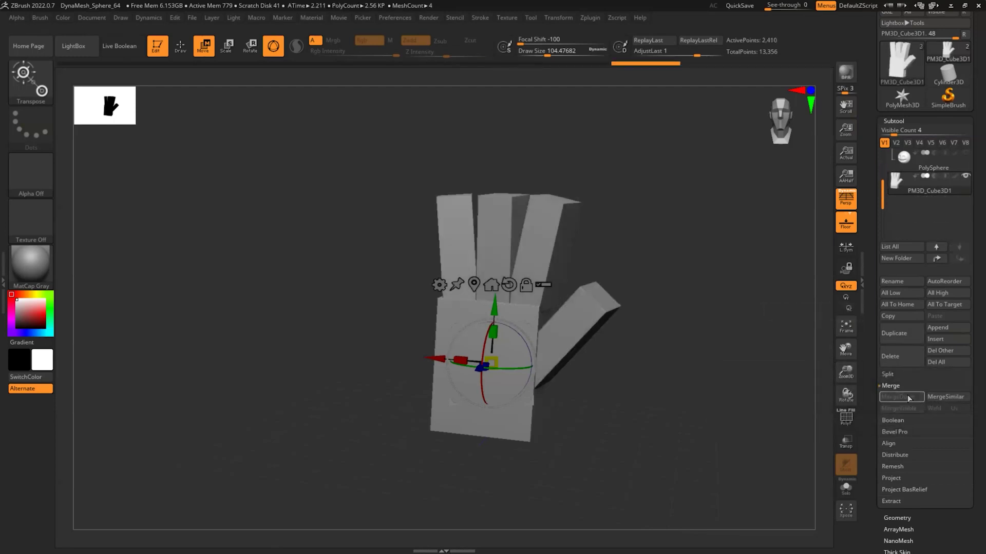
# Choose the Standard brush, set the draw size to about 508 and smooth the hard edges of the palm, fingers and thumb.
pyautogui.moveTo(666, 383)
pyautogui.mouseDown()
pyautogui.moveTo(696, 383)
pyautogui.moveTo(649, 383)
pyautogui.moveTo(681, 372)
pyautogui.mouseUp()
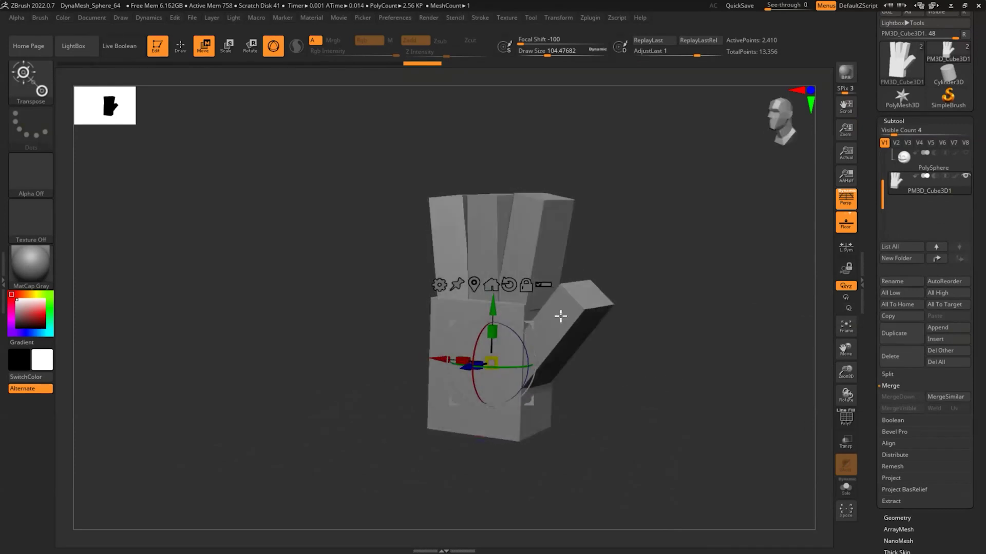
pyautogui.click(35, 97)
pyautogui.click(488, 315)
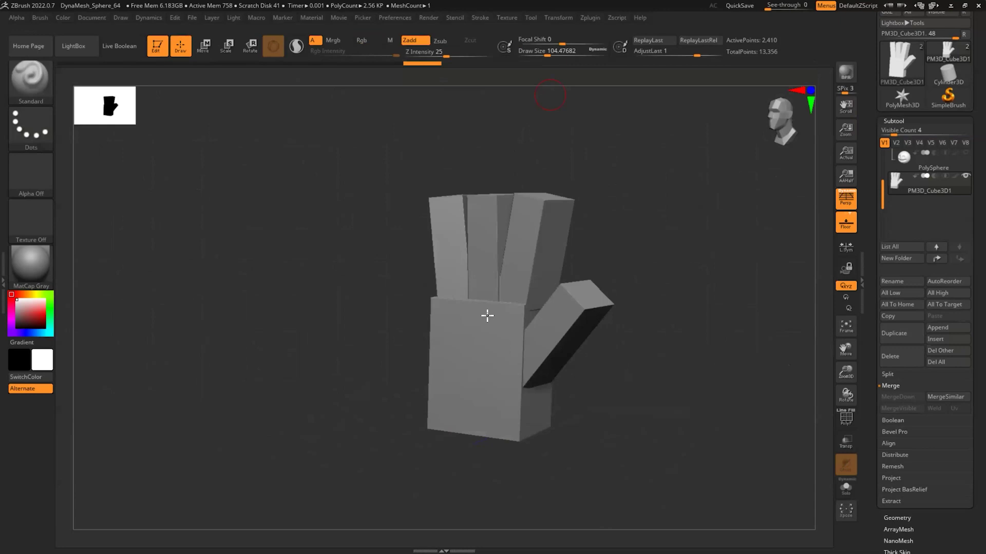
pyautogui.moveTo(544, 53); pyautogui.dragTo(580, 54)
pyautogui.press('shift')
pyautogui.press('shift')
pyautogui.moveTo(490, 322)
pyautogui.keyDown('shift'); pyautogui.mouseDown()
pyautogui.moveTo(537, 241)
pyautogui.moveTo(499, 423)
pyautogui.moveTo(434, 415)
pyautogui.mouseUp(); pyautogui.keyUp('shift')
pyautogui.moveTo(560, 457); pyautogui.dragTo(526, 429)
pyautogui.moveTo(408, 286)
pyautogui.keyDown('shift'); pyautogui.mouseDown()
pyautogui.moveTo(352, 286)
pyautogui.moveTo(345, 390)
pyautogui.moveTo(330, 341)
pyautogui.moveTo(500, 406)
pyautogui.moveTo(282, 308)
pyautogui.moveTo(293, 276)
pyautogui.moveTo(535, 407)
pyautogui.moveTo(601, 394)
pyautogui.mouseUp(); pyautogui.keyUp('shift')
pyautogui.moveTo(845, 349); pyautogui.dragTo(961, 339)
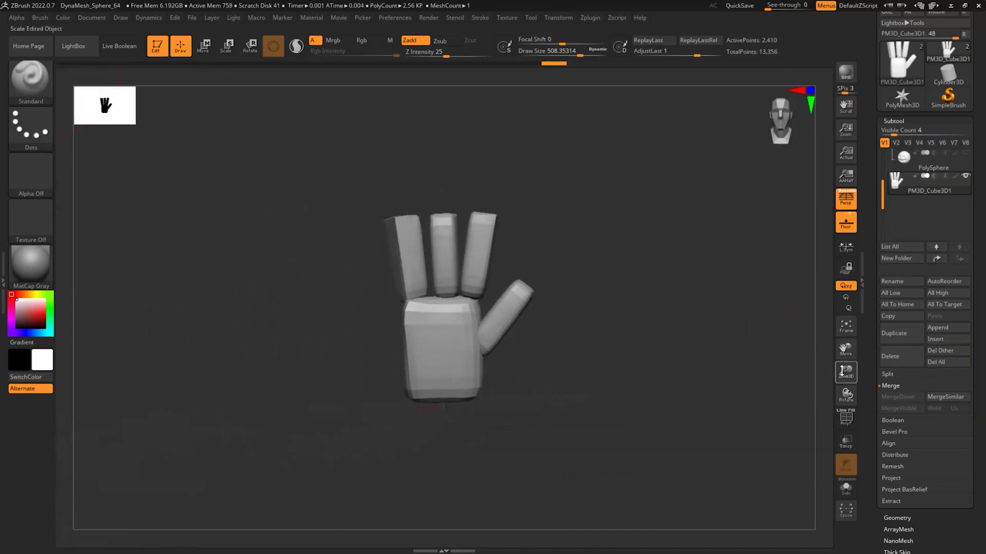
pyautogui.moveTo(845, 372); pyautogui.dragTo(836, 383)
# Apply DynaMesh to the merged hand at resolution 128.
pyautogui.moveTo(719, 406)
pyautogui.mouseDown()
pyautogui.moveTo(662, 403)
pyautogui.moveTo(673, 406)
pyautogui.mouseUp()
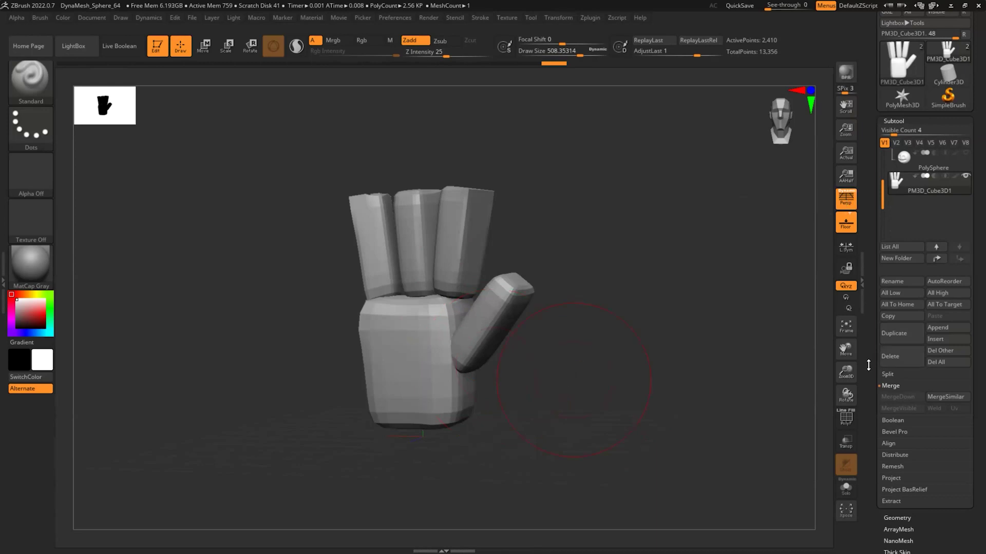
pyautogui.moveTo(868, 365); pyautogui.dragTo(870, 291)
pyautogui.click(904, 441)
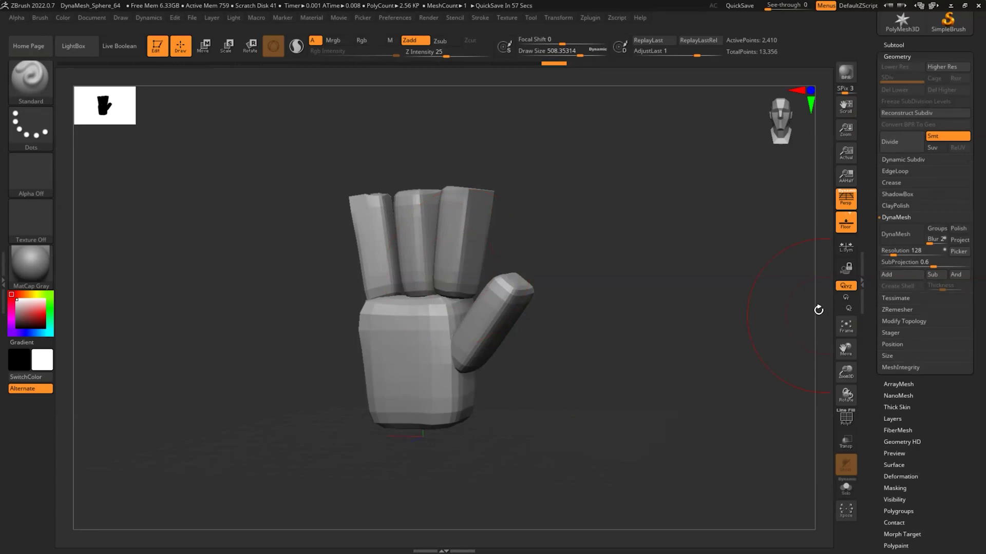
pyautogui.click(899, 236)
pyautogui.moveTo(611, 365); pyautogui.dragTo(644, 362)
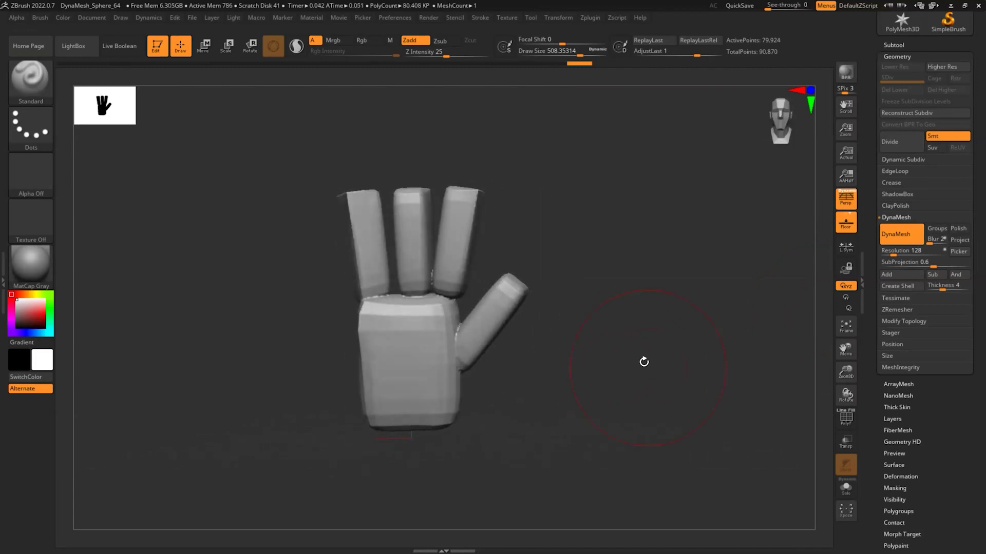
# Smooth the joints where the fingers and thumb meet the palm, on the front and back of the hand.
pyautogui.moveTo(408, 303)
pyautogui.keyDown('shift'); pyautogui.mouseDown()
pyautogui.moveTo(431, 293)
pyautogui.moveTo(447, 337)
pyautogui.moveTo(426, 285)
pyautogui.mouseUp(); pyautogui.keyUp('shift')
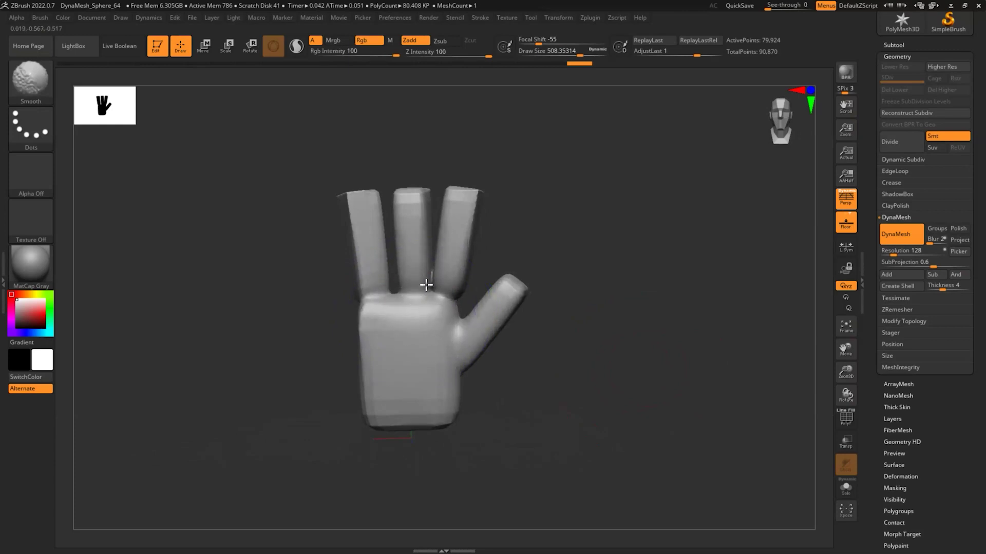
pyautogui.moveTo(524, 411); pyautogui.dragTo(559, 398)
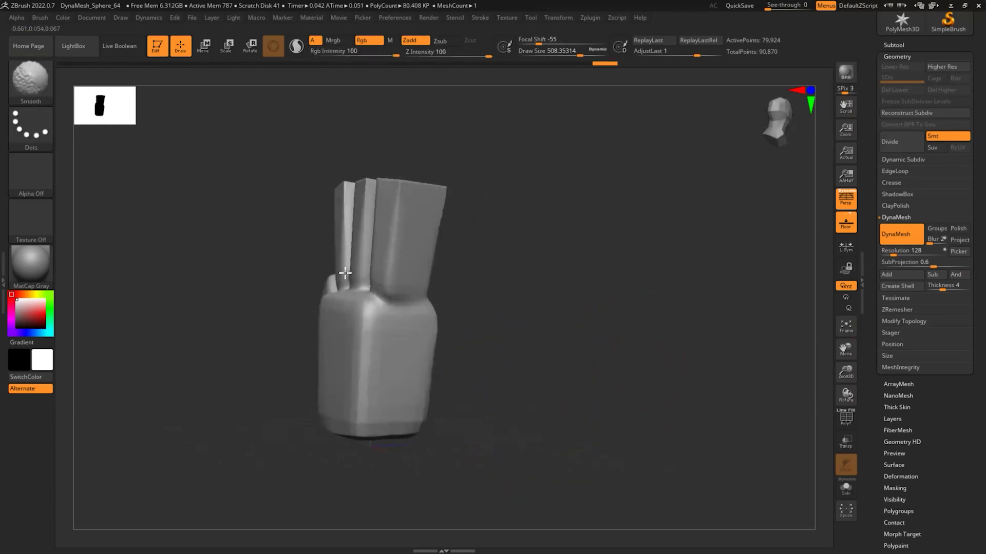
pyautogui.moveTo(493, 334); pyautogui.dragTo(330, 340)
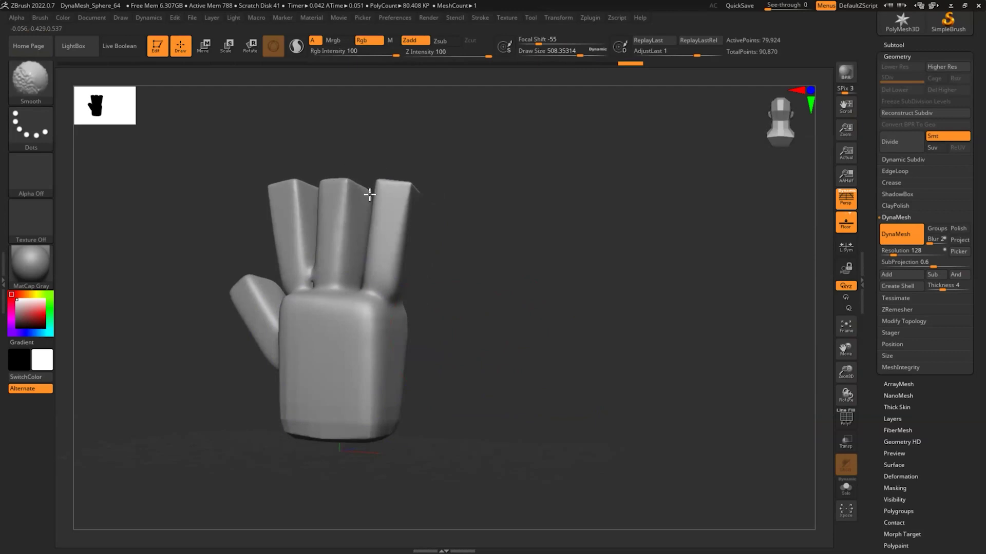
pyautogui.moveTo(413, 307); pyautogui.dragTo(459, 320)
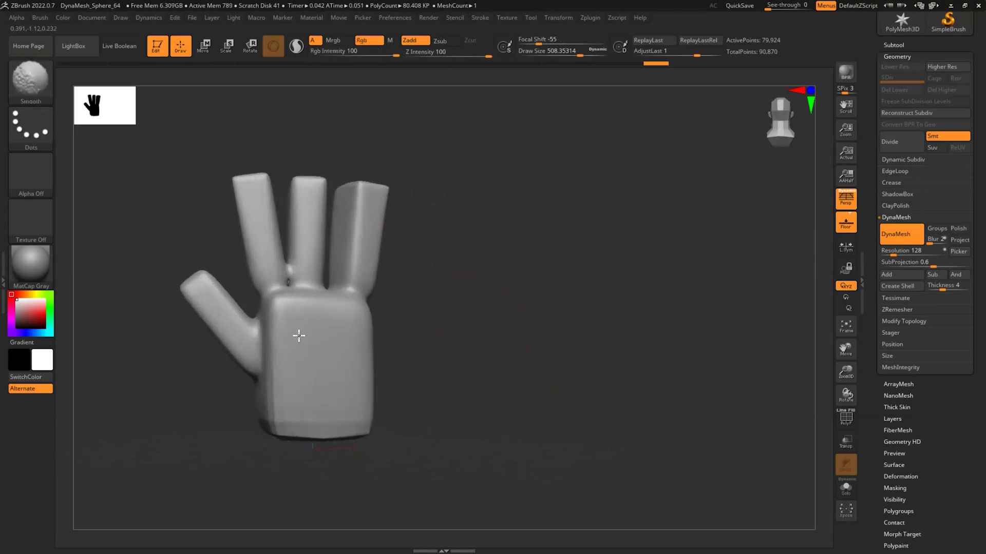
pyautogui.moveTo(432, 394)
pyautogui.mouseDown()
pyautogui.moveTo(490, 388)
pyautogui.moveTo(490, 376)
pyautogui.mouseUp()
# Turn on the polyframe display to inspect the hand's polygroups, and turn it off again.
pyautogui.moveTo(846, 350); pyautogui.dragTo(910, 351)
pyautogui.click(847, 420)
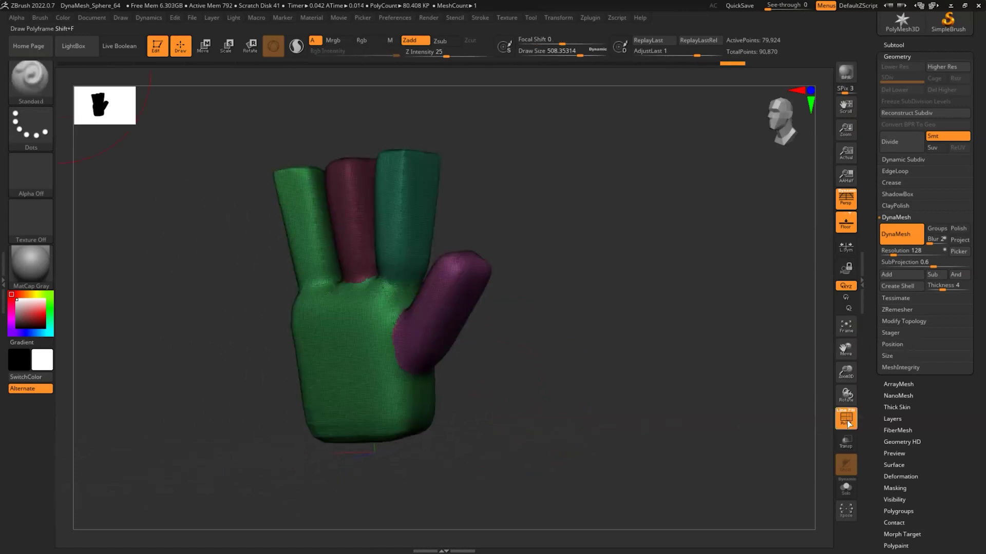
pyautogui.moveTo(843, 364)
pyautogui.mouseDown()
pyautogui.moveTo(845, 394)
pyautogui.moveTo(845, 365)
pyautogui.mouseUp()
pyautogui.click(848, 420)
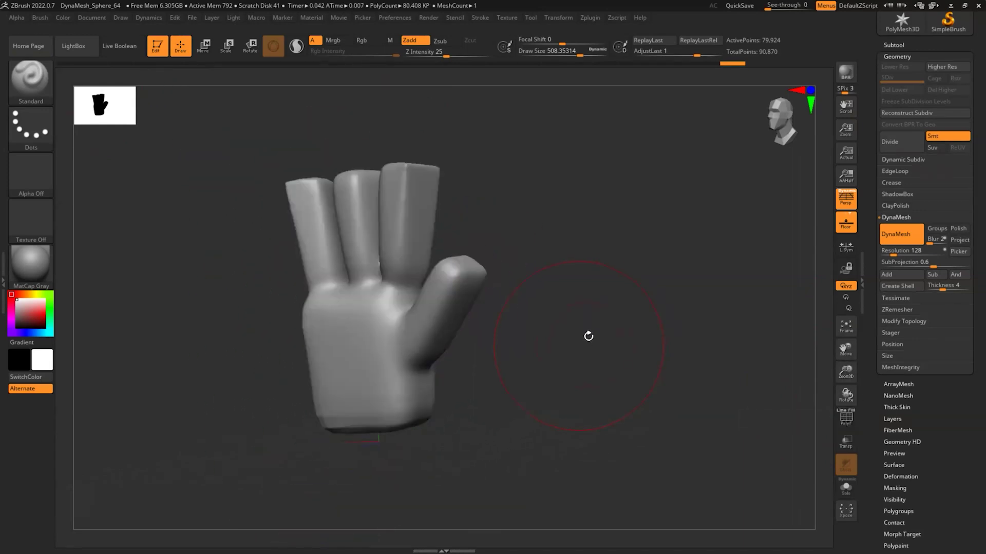
# Carve a curved crease across the palm around the thumb base with the DamStandard brush and soften it, undoing the first trial stroke.
pyautogui.press('b')
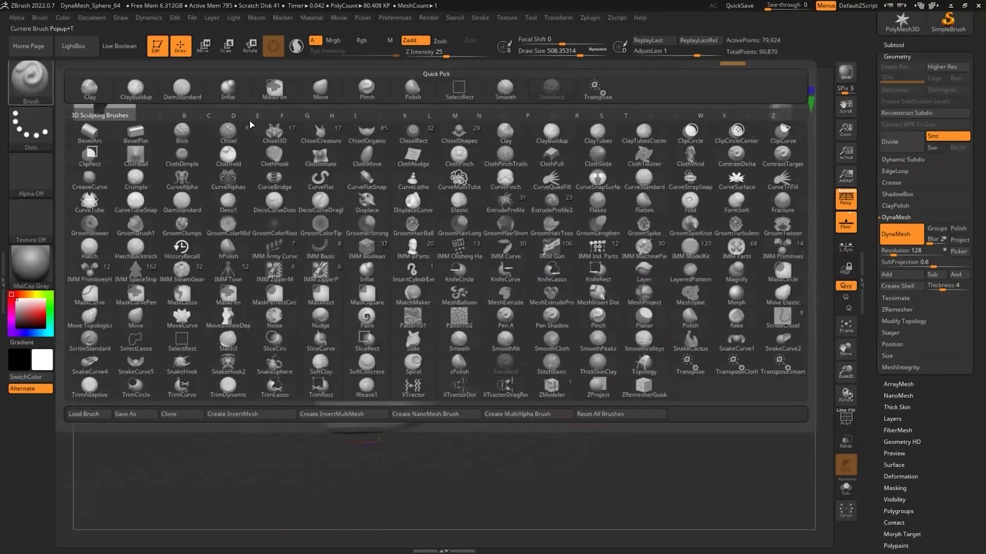
pyautogui.click(180, 90)
pyautogui.moveTo(347, 309)
pyautogui.mouseDown()
pyautogui.moveTo(363, 388)
pyautogui.moveTo(355, 309)
pyautogui.mouseUp()
pyautogui.hotkey('ctrl', 'z')
pyautogui.keyDown('shift'); pyautogui.moveTo(524, 347); pyautogui.dragTo(524, 347); pyautogui.keyUp('shift')
pyautogui.moveTo(314, 378)
pyautogui.mouseDown()
pyautogui.moveTo(336, 330)
pyautogui.moveTo(396, 310)
pyautogui.mouseUp()
pyautogui.moveTo(515, 364)
pyautogui.mouseDown()
pyautogui.moveTo(499, 366)
pyautogui.moveTo(515, 361)
pyautogui.mouseUp()
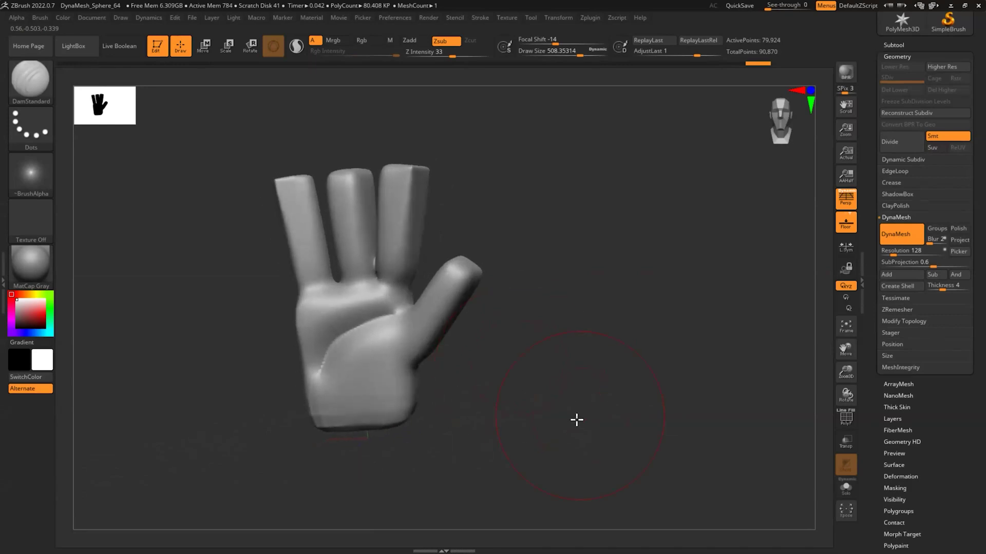
pyautogui.moveTo(577, 420); pyautogui.dragTo(564, 399)
pyautogui.moveTo(624, 430)
pyautogui.mouseDown()
pyautogui.moveTo(603, 445)
pyautogui.moveTo(550, 451)
pyautogui.moveTo(649, 443)
pyautogui.moveTo(639, 441)
pyautogui.mouseUp()
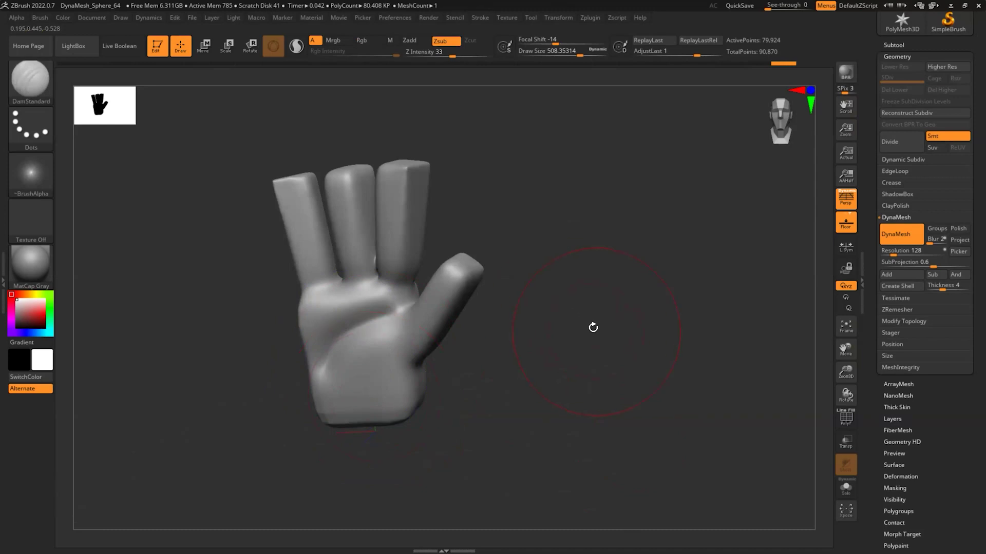
# Smooth the palm, the finger sides and the squared fingertips into rounder forms.
pyautogui.moveTo(845, 347); pyautogui.dragTo(879, 354)
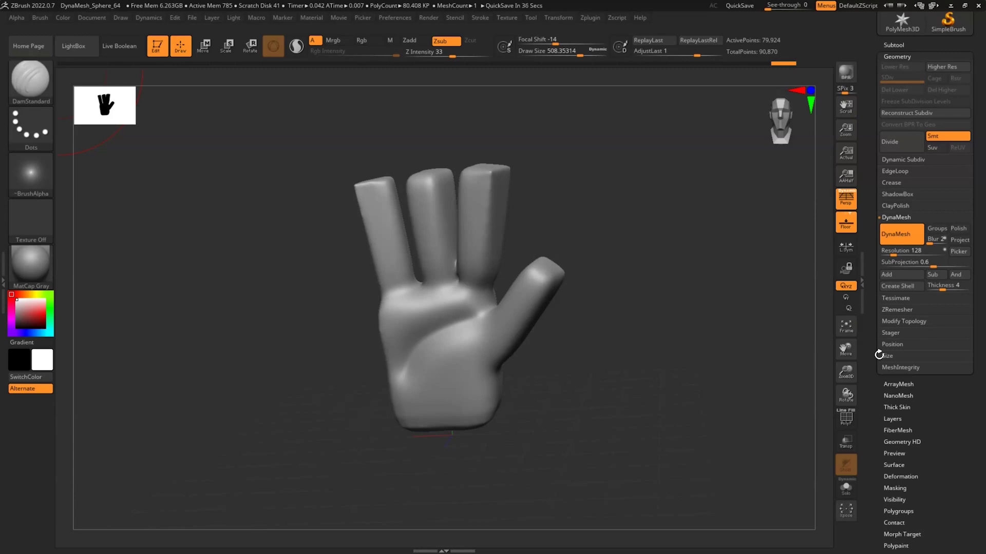
pyautogui.moveTo(634, 383)
pyautogui.mouseDown()
pyautogui.moveTo(630, 400)
pyautogui.moveTo(650, 378)
pyautogui.mouseUp()
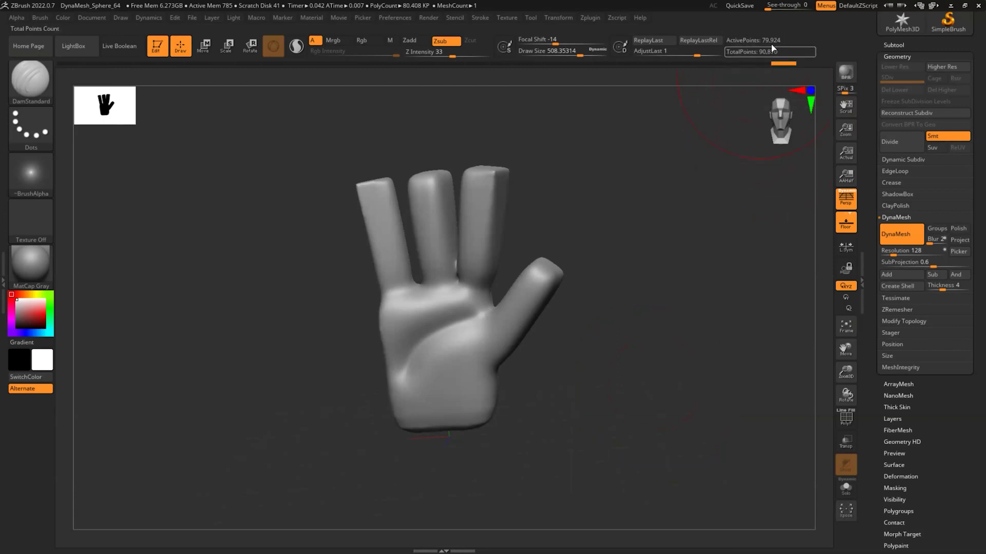
pyautogui.moveTo(636, 341); pyautogui.dragTo(649, 347)
pyautogui.keyDown('shift'); pyautogui.moveTo(369, 260); pyautogui.dragTo(418, 372); pyautogui.keyUp('shift')
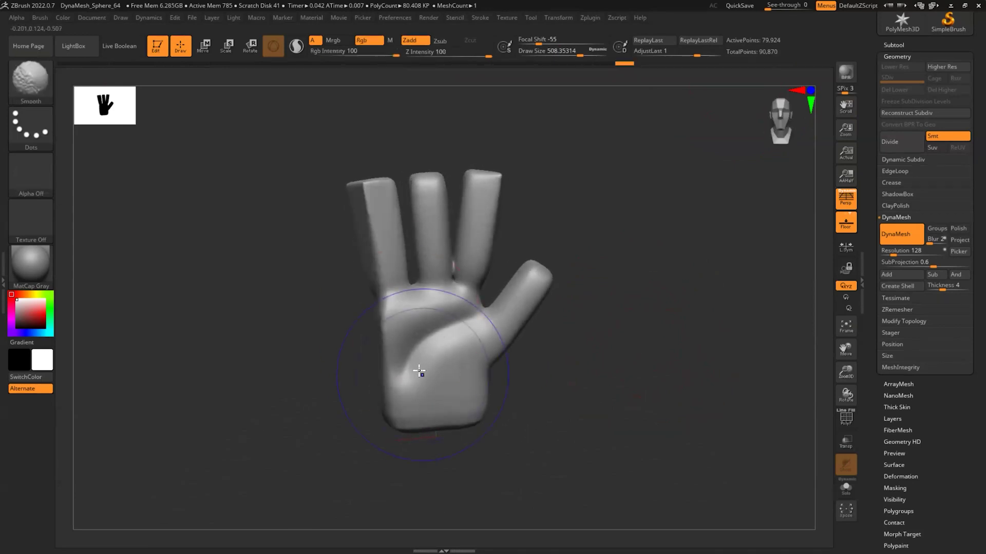
pyautogui.press('shift')
pyautogui.keyDown('shift'); pyautogui.moveTo(358, 193); pyautogui.dragTo(483, 179); pyautogui.keyUp('shift')
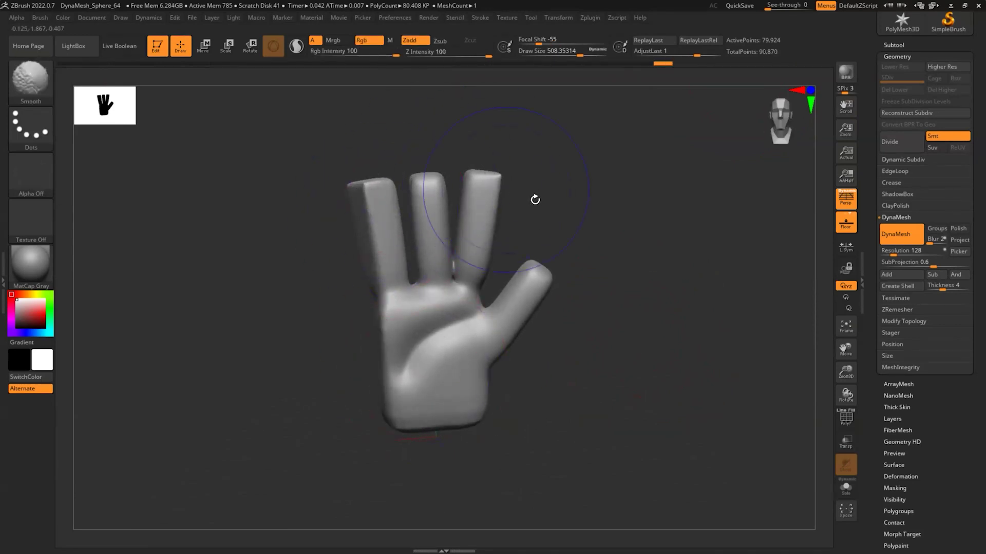
pyautogui.moveTo(534, 200); pyautogui.dragTo(532, 213)
pyautogui.keyDown('shift'); pyautogui.moveTo(508, 161); pyautogui.dragTo(390, 103); pyautogui.keyUp('shift')
pyautogui.moveTo(416, 136)
pyautogui.keyDown('alt'); pyautogui.mouseDown()
pyautogui.moveTo(616, 270)
pyautogui.moveTo(618, 292)
pyautogui.mouseUp(); pyautogui.keyUp('alt')
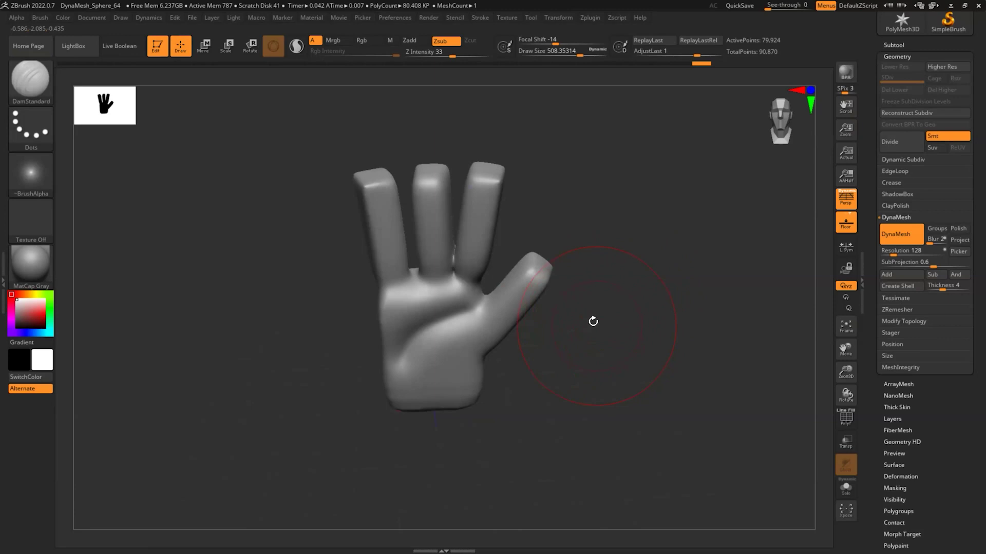
pyautogui.moveTo(631, 403); pyautogui.dragTo(787, 341)
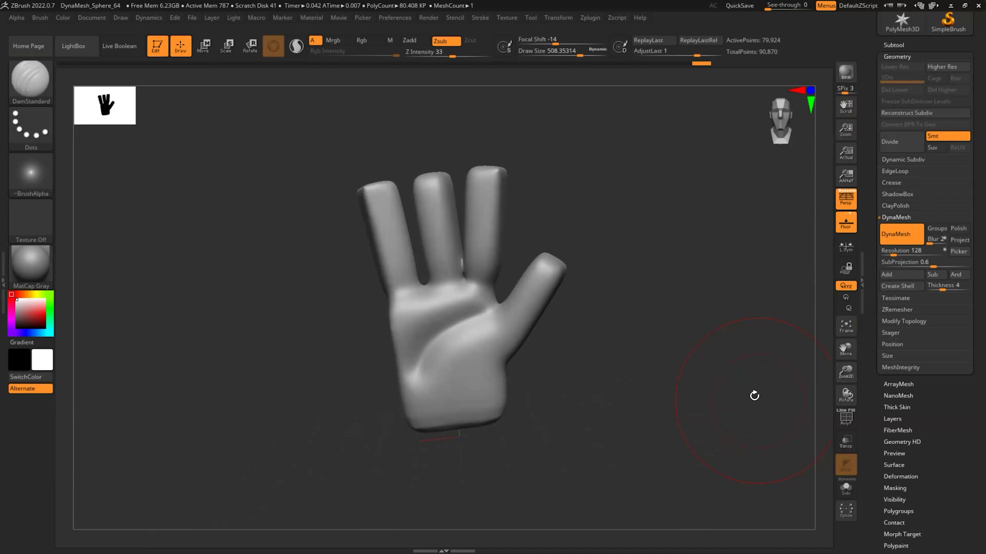
pyautogui.moveTo(674, 395); pyautogui.dragTo(702, 394)
pyautogui.moveTo(740, 308); pyautogui.dragTo(741, 286)
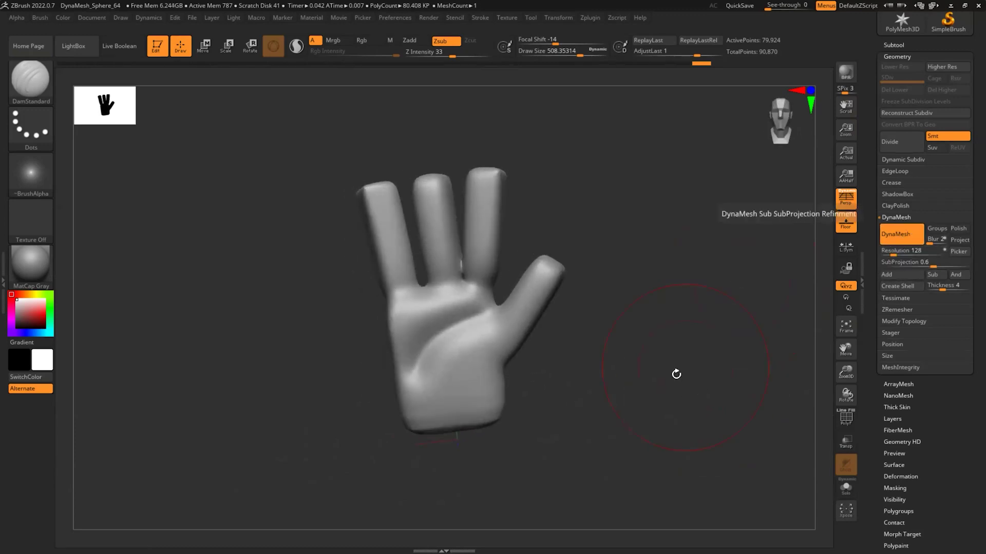
pyautogui.moveTo(675, 374); pyautogui.dragTo(673, 376)
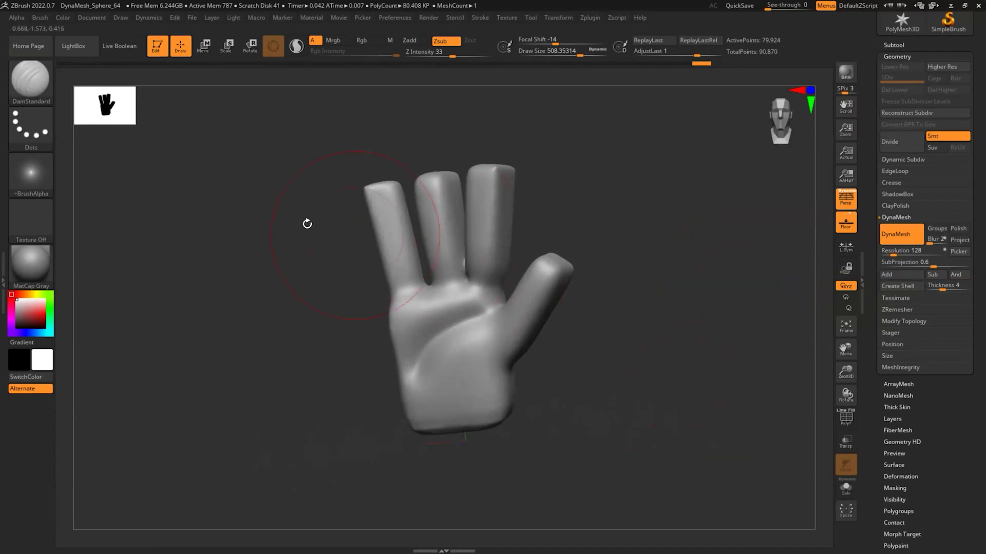
# Build up volume on the thumb and the outermost finger with the Standard brush.
pyautogui.click(47, 100)
pyautogui.click(558, 87)
pyautogui.moveTo(546, 280)
pyautogui.mouseDown()
pyautogui.moveTo(543, 306)
pyautogui.moveTo(550, 297)
pyautogui.mouseUp()
pyautogui.moveTo(598, 322)
pyautogui.mouseDown()
pyautogui.moveTo(606, 322)
pyautogui.moveTo(598, 312)
pyautogui.mouseUp()
pyautogui.moveTo(373, 205); pyautogui.dragTo(388, 256)
pyautogui.moveTo(606, 291); pyautogui.dragTo(537, 288)
# Switch from the DamStandard brush to the Move brush and return to a frontal view of the palm.
pyautogui.click(30, 80)
pyautogui.click(321, 90)
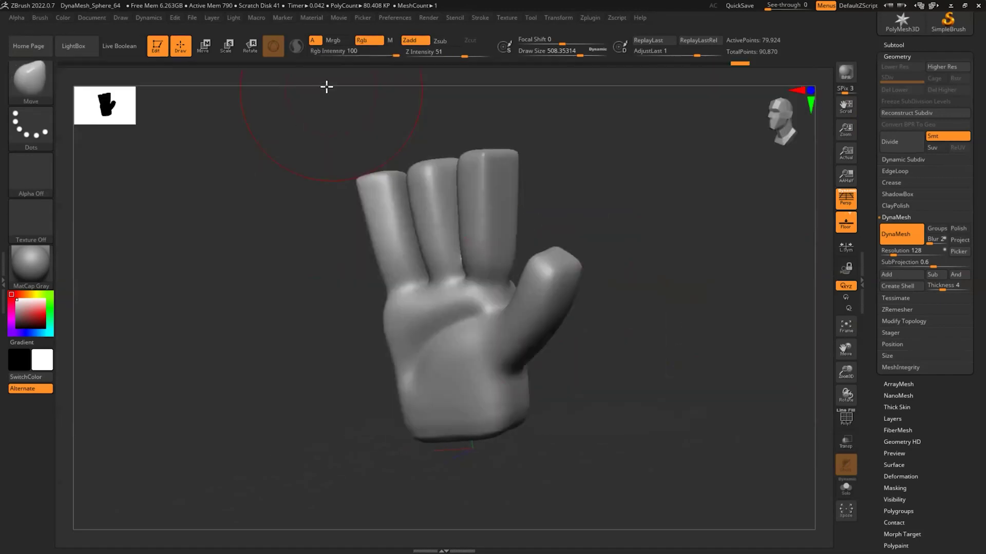
pyautogui.moveTo(792, 361); pyautogui.dragTo(800, 360)
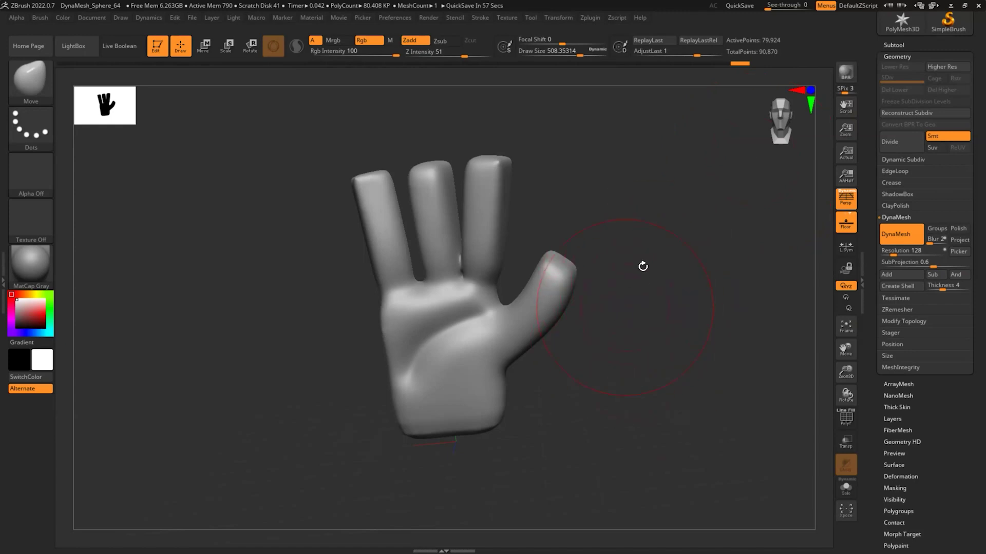
# Try remeshing the hand with DynaMesh at resolution 24, and undo the remesh.
pyautogui.click(897, 236)
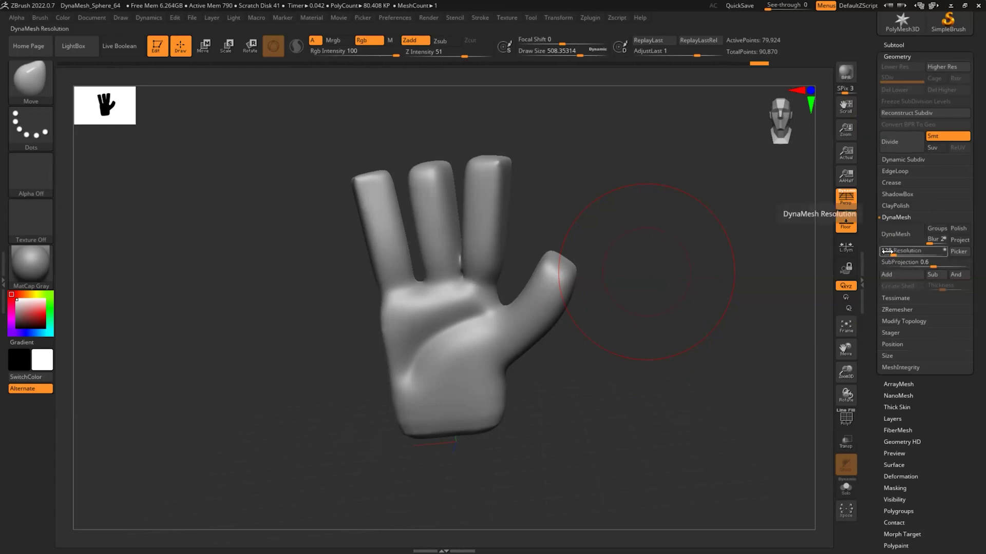
pyautogui.click(897, 237)
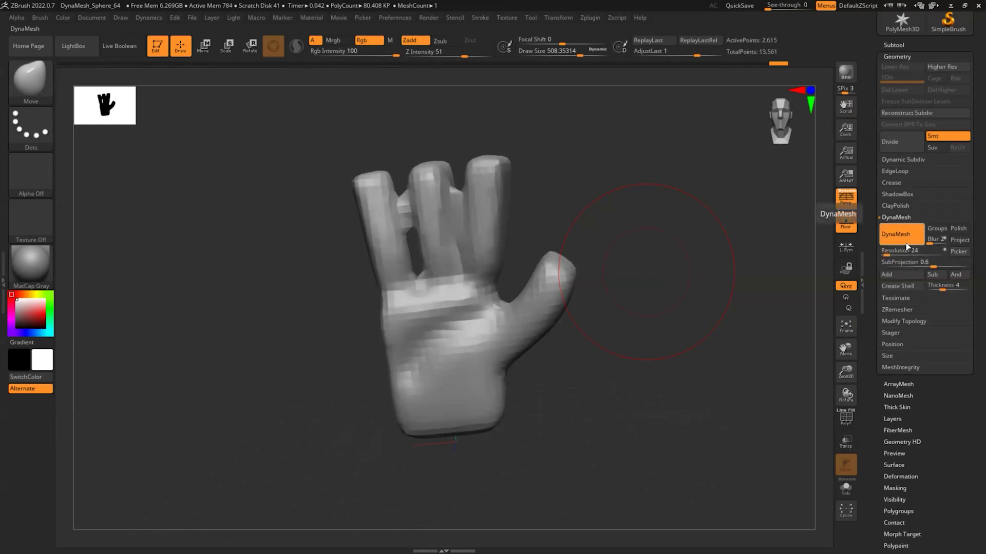
pyautogui.hotkey('ctrl', 'z')
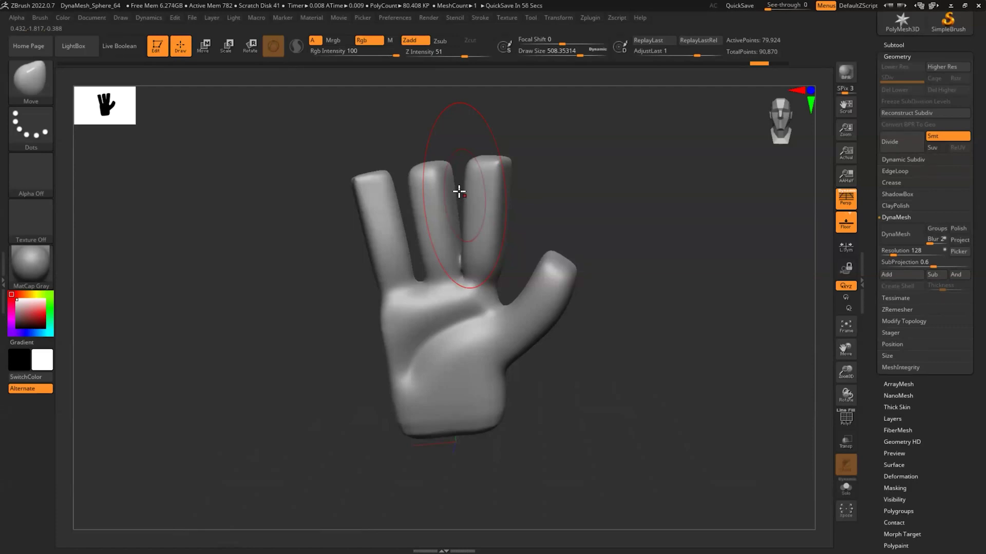
# Remesh the hand with ZRemesher at a target polygon count of 2.875, with KeepCreases and DetectEdges enabled.
pyautogui.click(901, 309)
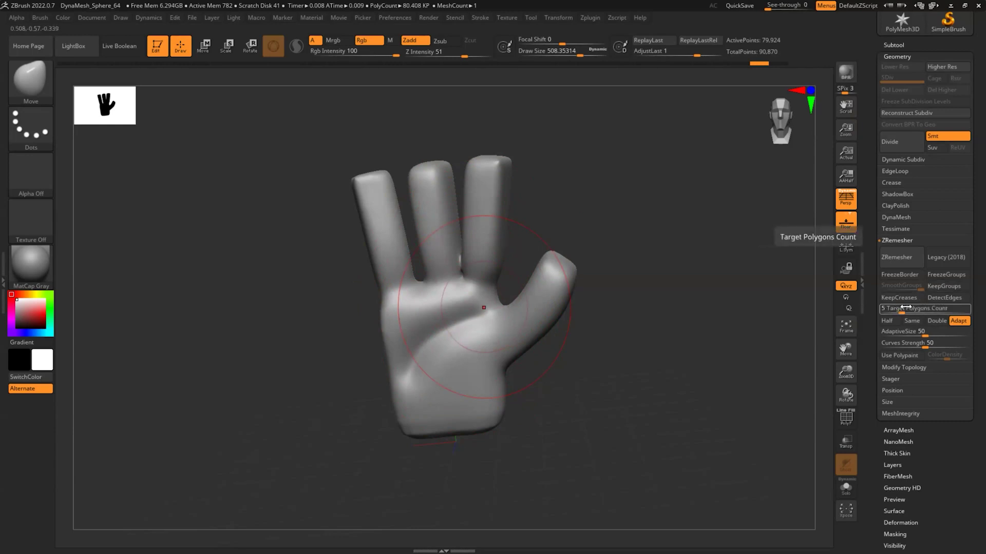
pyautogui.moveTo(894, 310); pyautogui.dragTo(889, 310)
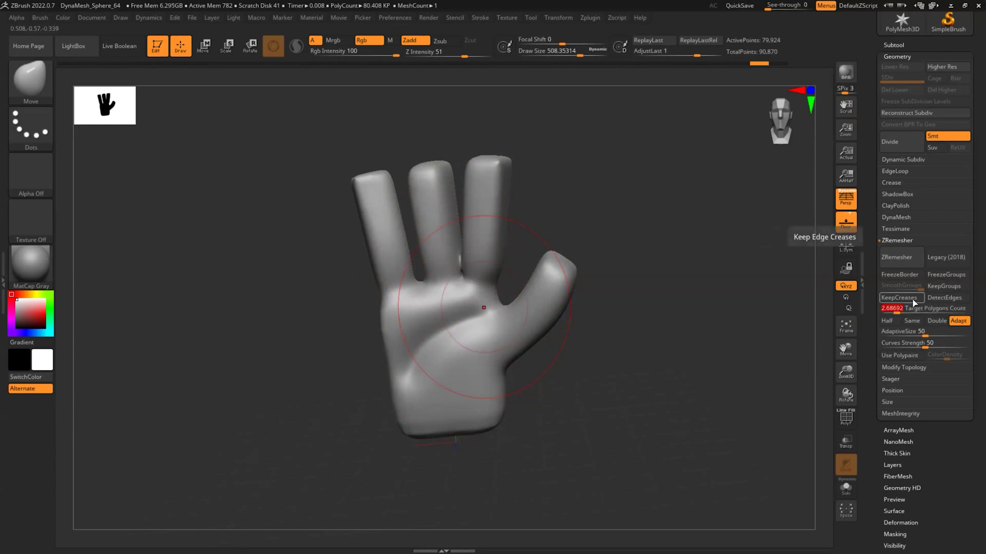
pyautogui.moveTo(895, 310)
pyautogui.mouseDown()
pyautogui.moveTo(909, 310)
pyautogui.moveTo(889, 310)
pyautogui.mouseUp()
pyautogui.click(899, 298)
pyautogui.click(945, 298)
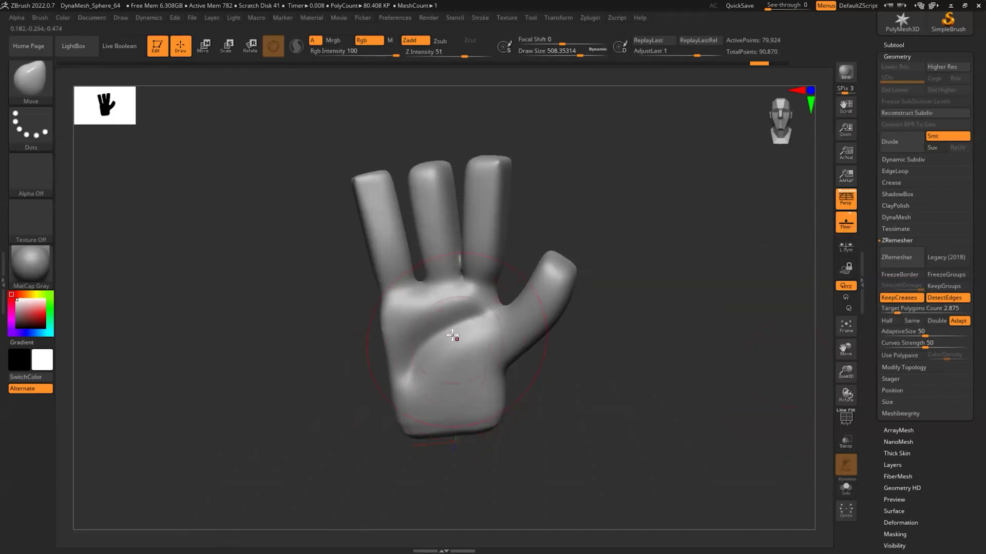
pyautogui.click(901, 261)
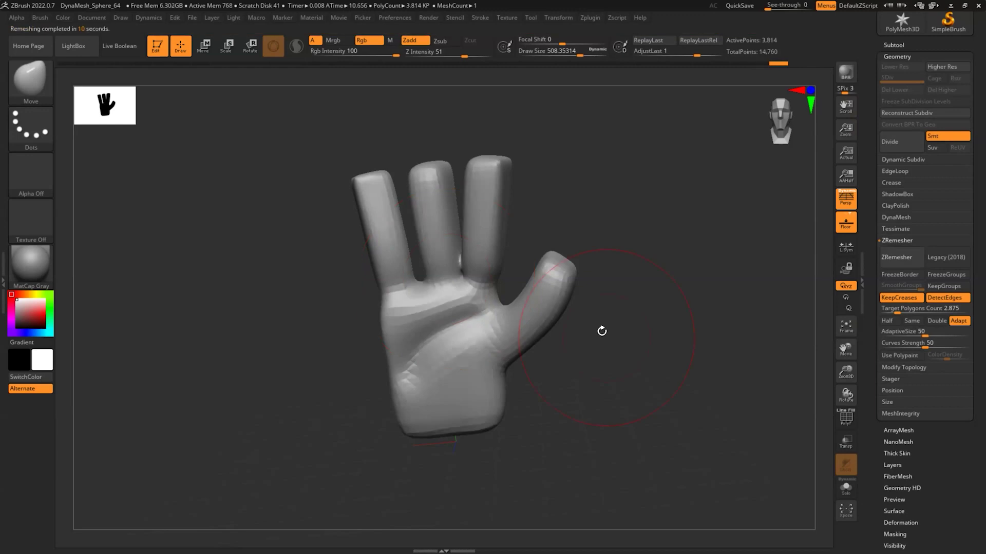
pyautogui.moveTo(638, 384)
pyautogui.mouseDown()
pyautogui.moveTo(552, 395)
pyautogui.moveTo(616, 392)
pyautogui.moveTo(637, 383)
pyautogui.moveTo(630, 373)
pyautogui.mouseUp()
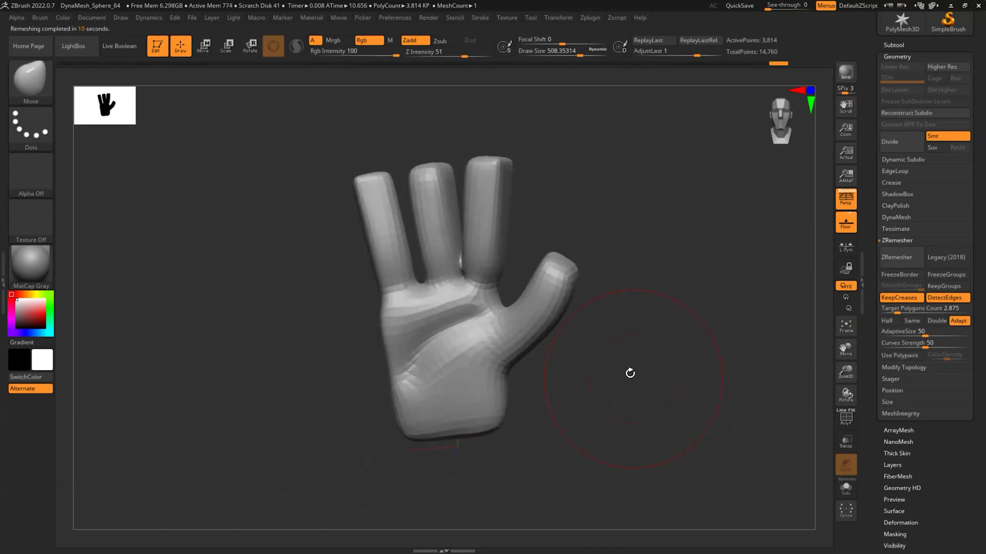
pyautogui.moveTo(594, 389); pyautogui.dragTo(596, 387)
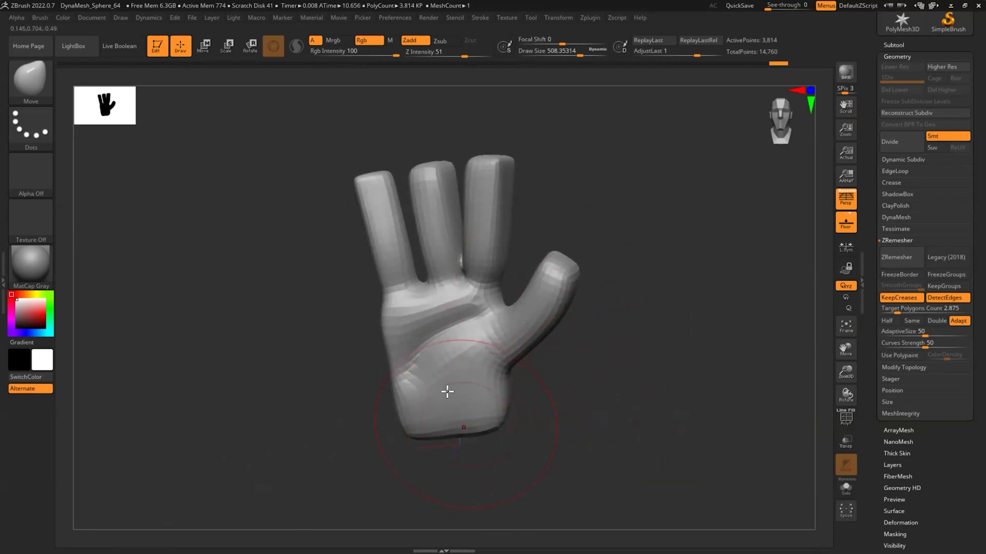
pyautogui.moveTo(586, 372); pyautogui.dragTo(574, 400)
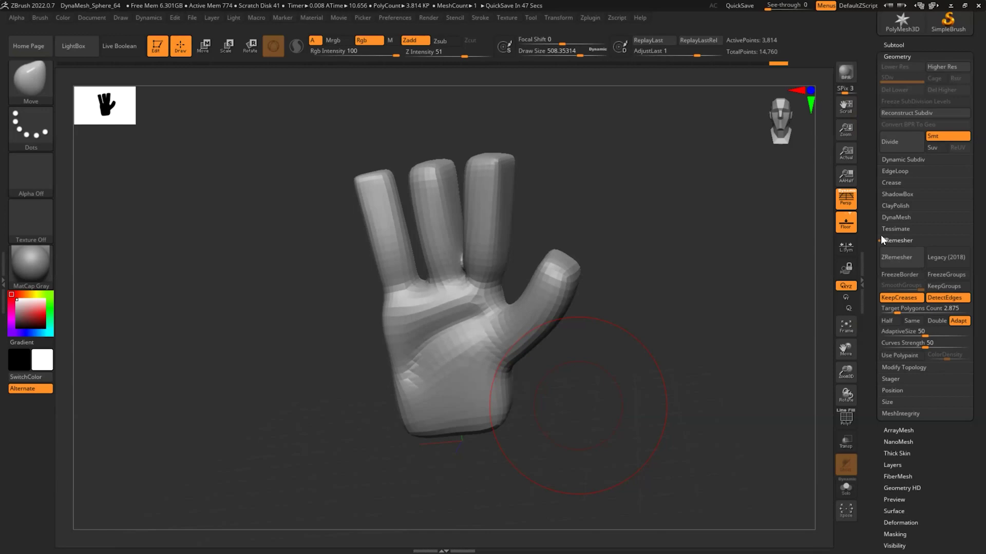
# Run ZRemesher on the hand again with the Double option to obtain a denser mesh.
pyautogui.click(935, 321)
pyautogui.click(901, 258)
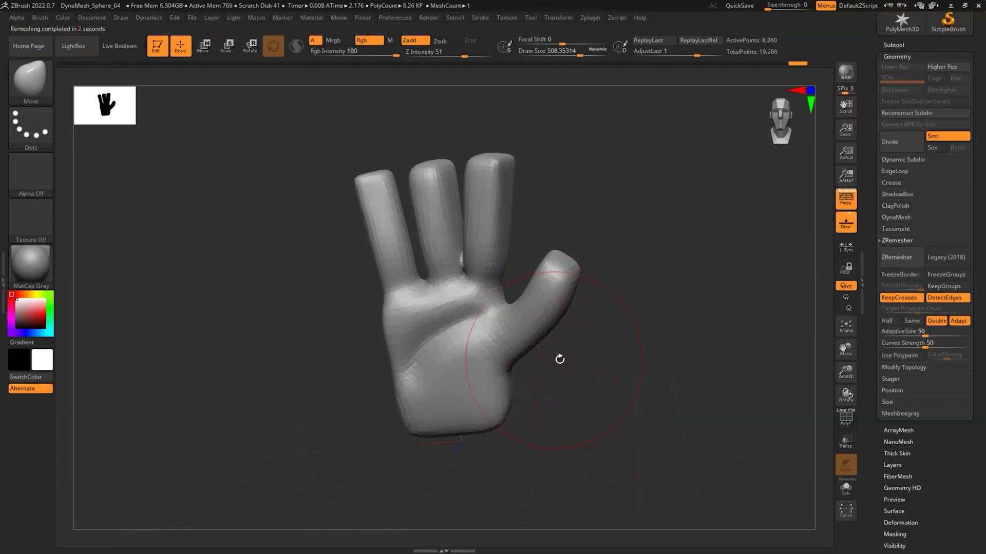
pyautogui.moveTo(592, 371)
pyautogui.mouseDown()
pyautogui.moveTo(601, 378)
pyautogui.moveTo(594, 370)
pyautogui.mouseUp()
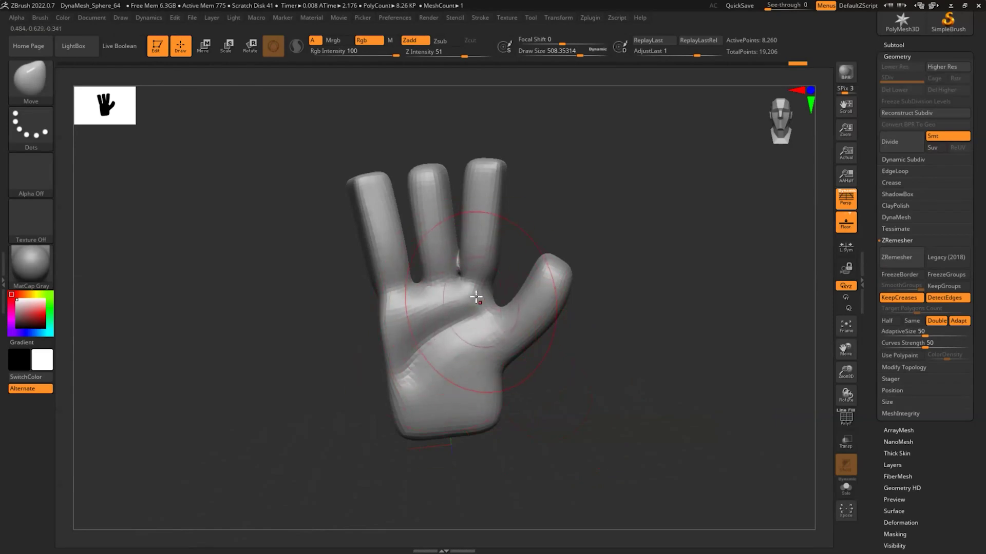
pyautogui.moveTo(655, 358)
pyautogui.mouseDown()
pyautogui.moveTo(654, 367)
pyautogui.moveTo(660, 353)
pyautogui.mouseUp()
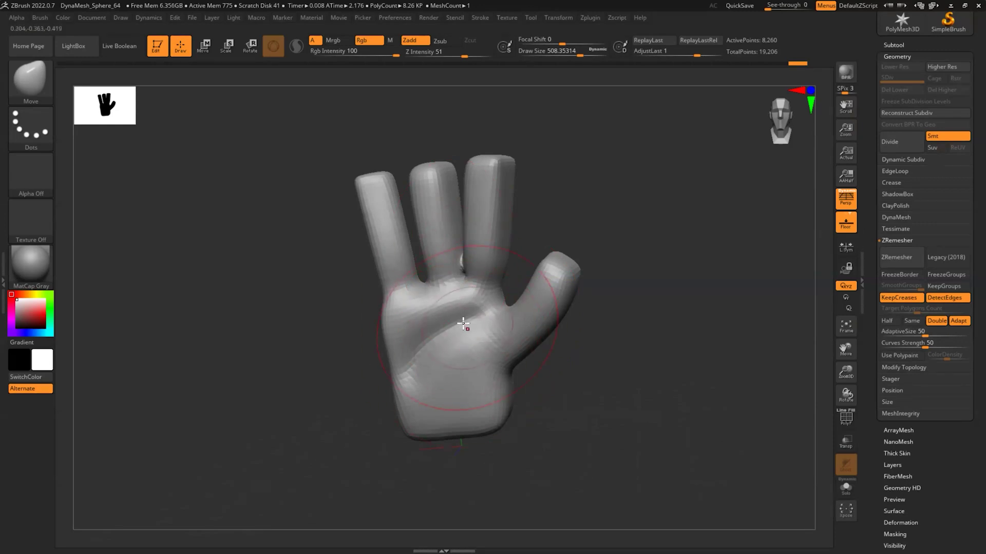
# Try Mirror And Weld on the hand, decline one attempt at the confirmation, and undo the mirroring.
pyautogui.click(901, 366)
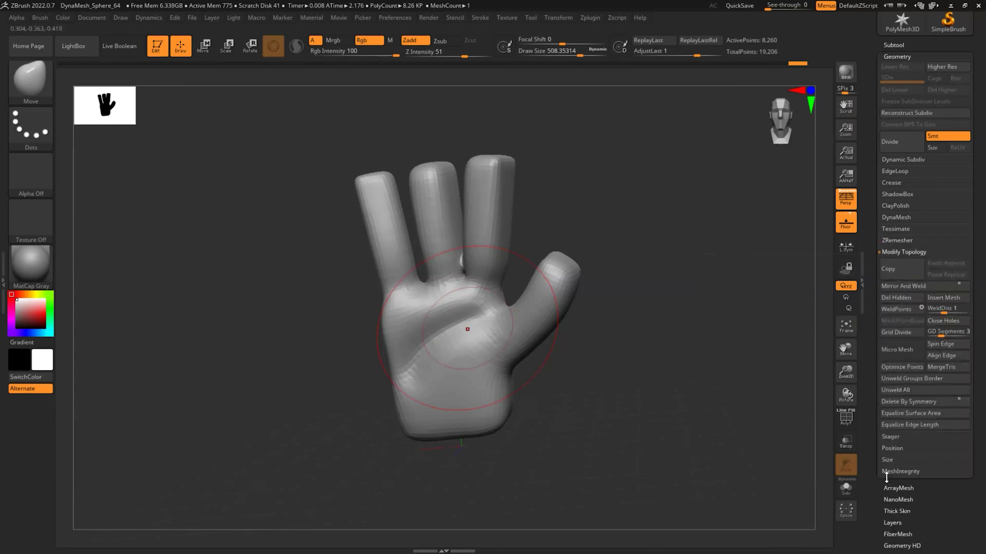
pyautogui.click(918, 284)
pyautogui.moveTo(685, 383)
pyautogui.mouseDown()
pyautogui.moveTo(700, 379)
pyautogui.moveTo(684, 381)
pyautogui.mouseUp()
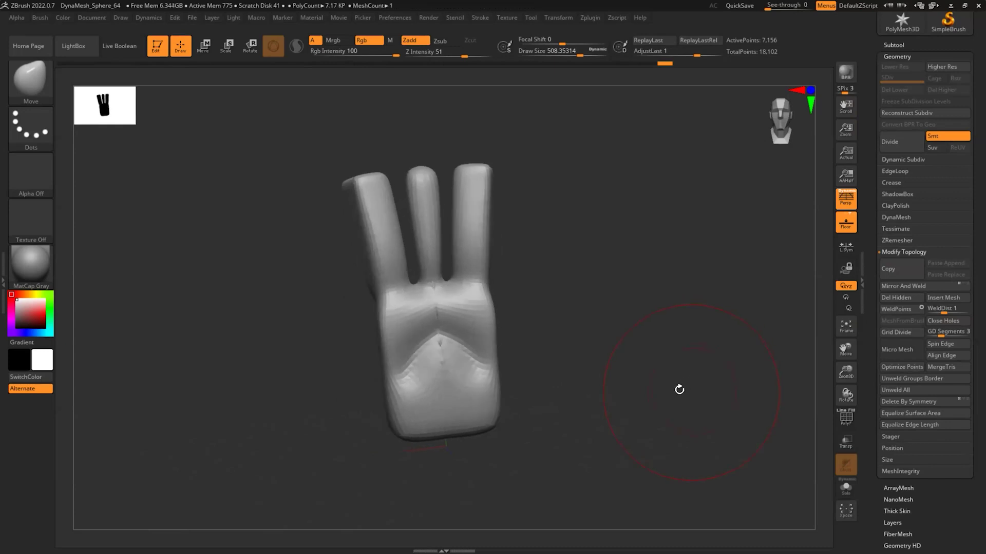
pyautogui.hotkey('ctrl', 'z')
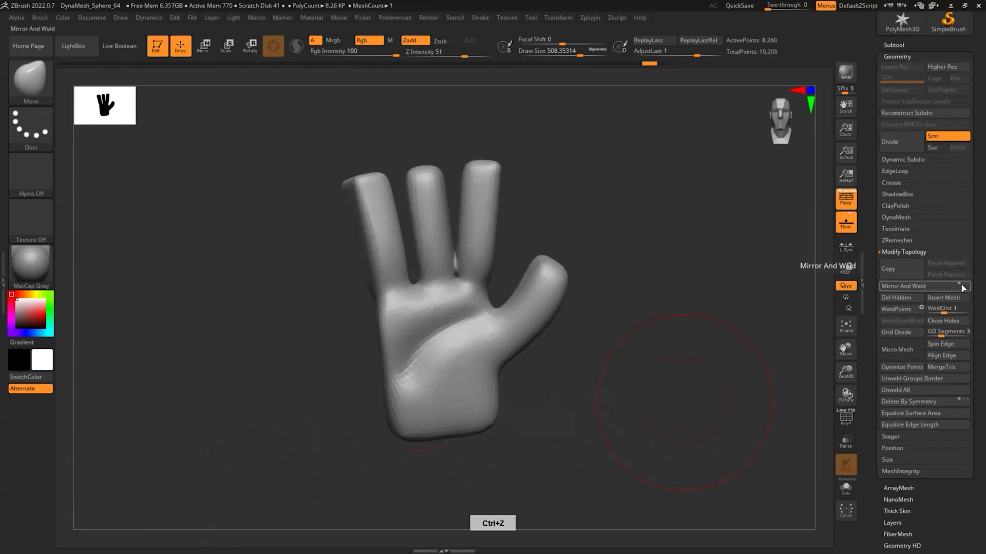
pyautogui.click(961, 286)
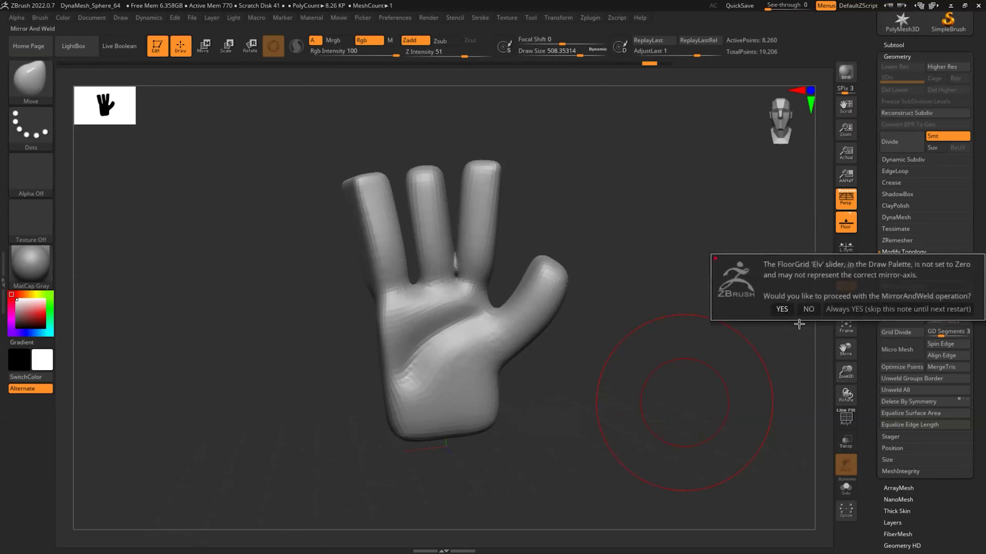
pyautogui.click(809, 308)
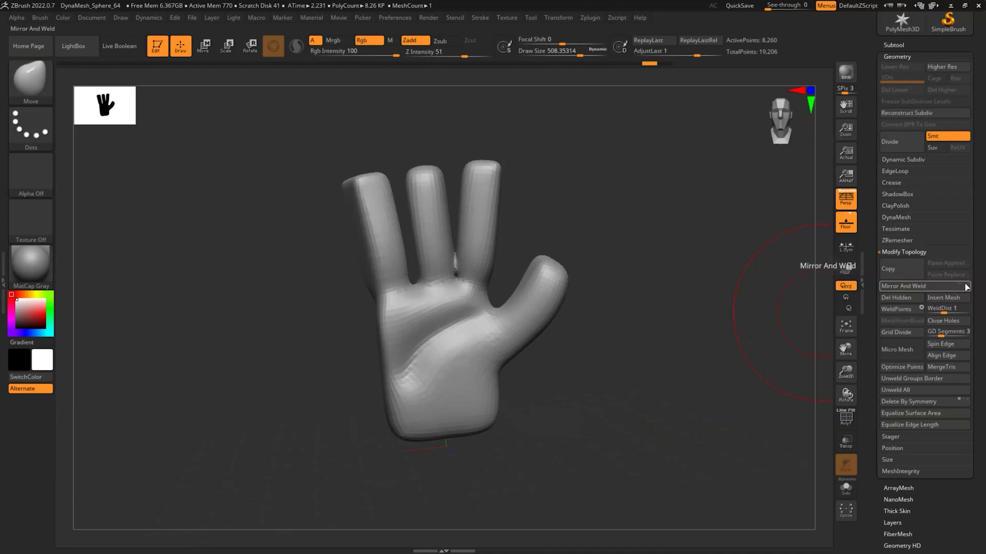
pyautogui.click(910, 286)
pyautogui.moveTo(708, 393); pyautogui.dragTo(734, 395)
pyautogui.hotkey('ctrl', 'z')
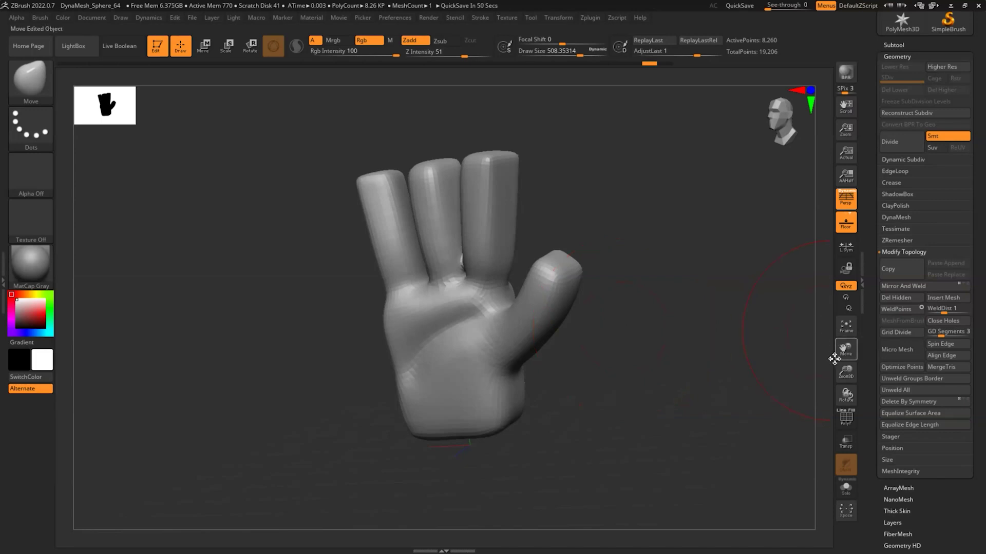
pyautogui.moveTo(665, 337); pyautogui.dragTo(679, 340)
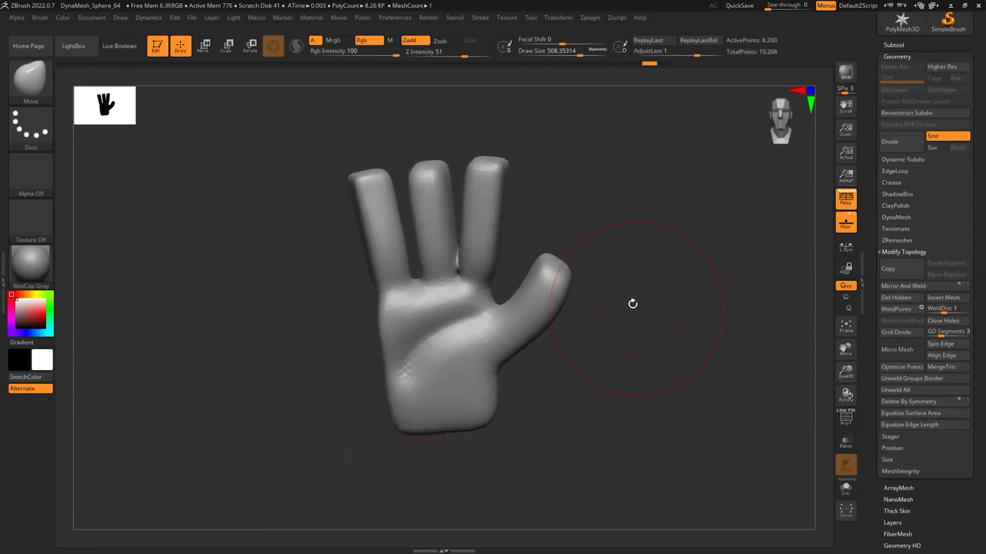
# Examine the available geometry tools, including the Modify Topology and DynaMesh options, and the Deformation options.
pyautogui.click(895, 54)
pyautogui.click(897, 55)
pyautogui.click(900, 54)
pyautogui.click(903, 54)
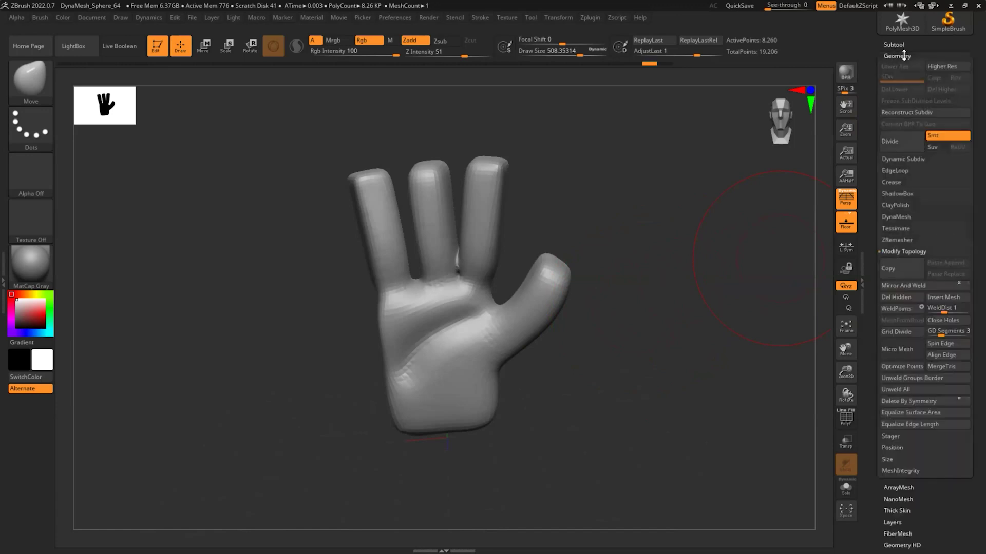
pyautogui.click(895, 251)
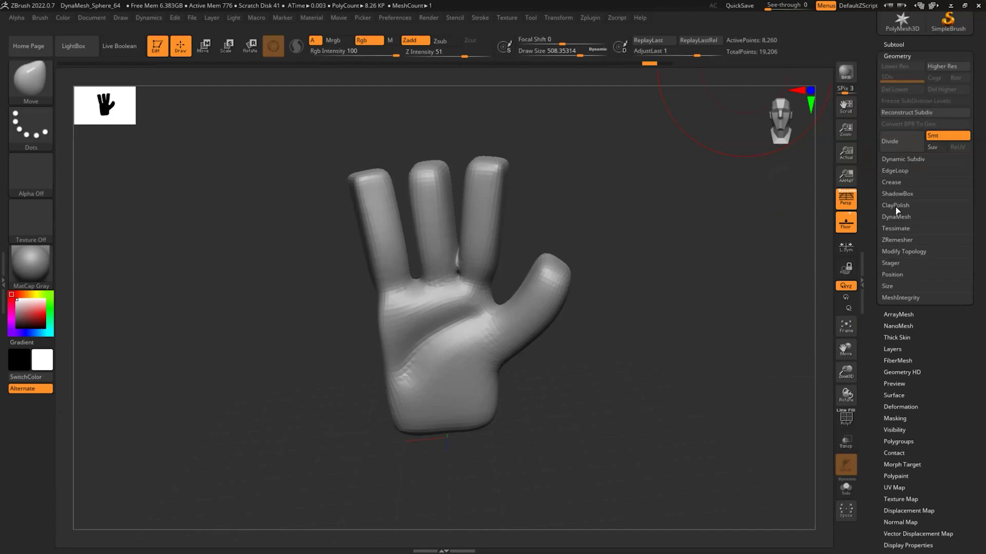
pyautogui.moveTo(711, 314); pyautogui.dragTo(706, 320)
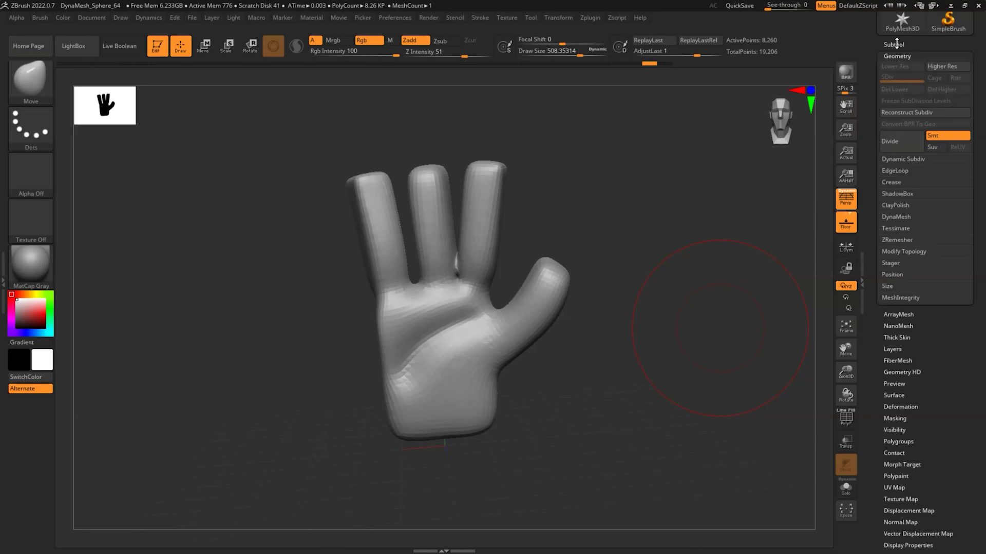
pyautogui.click(903, 252)
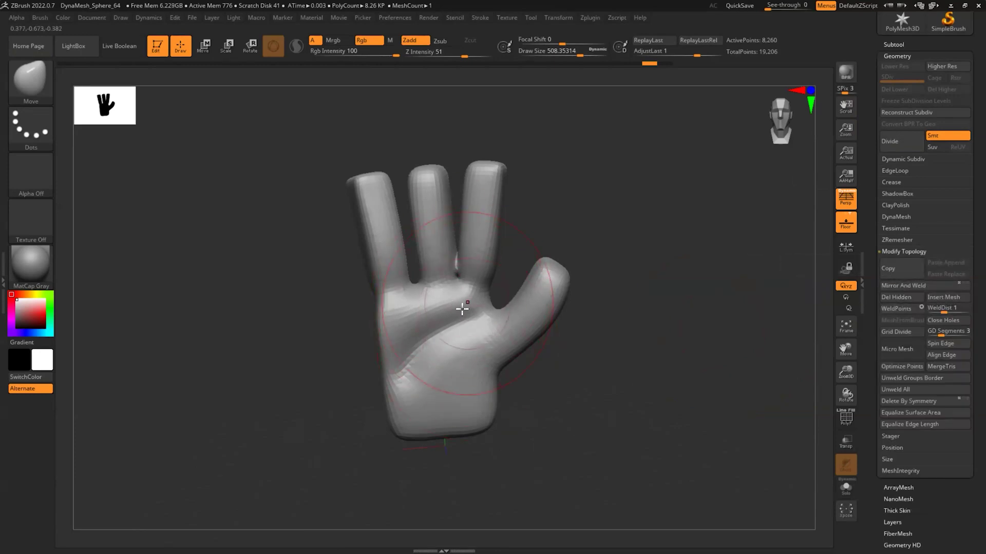
pyautogui.click(901, 218)
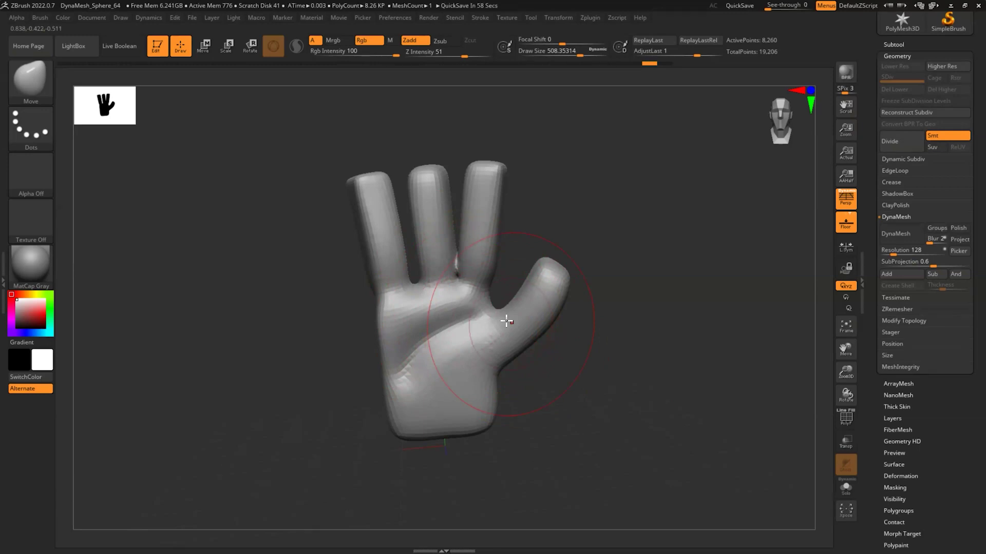
pyautogui.click(896, 217)
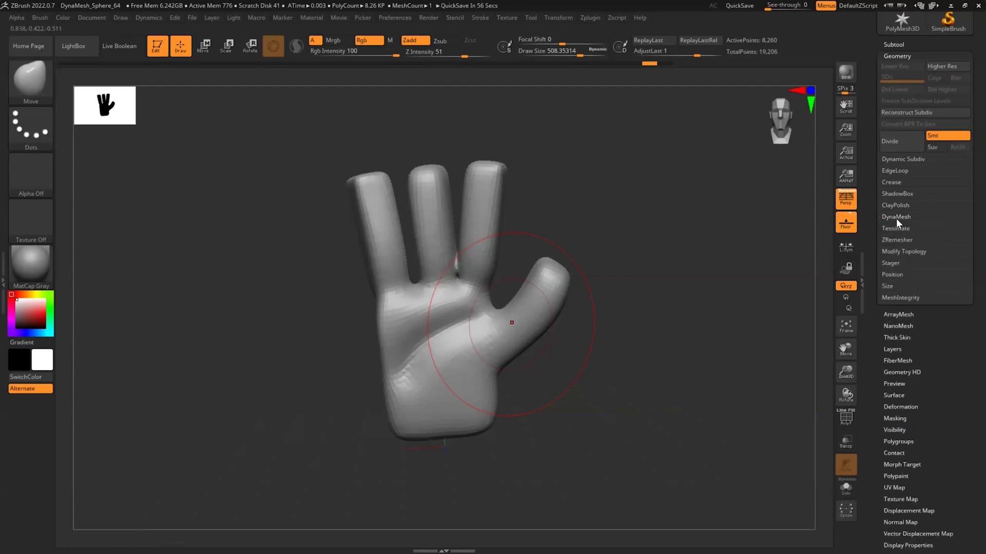
pyautogui.scroll(-1, 867, 235)
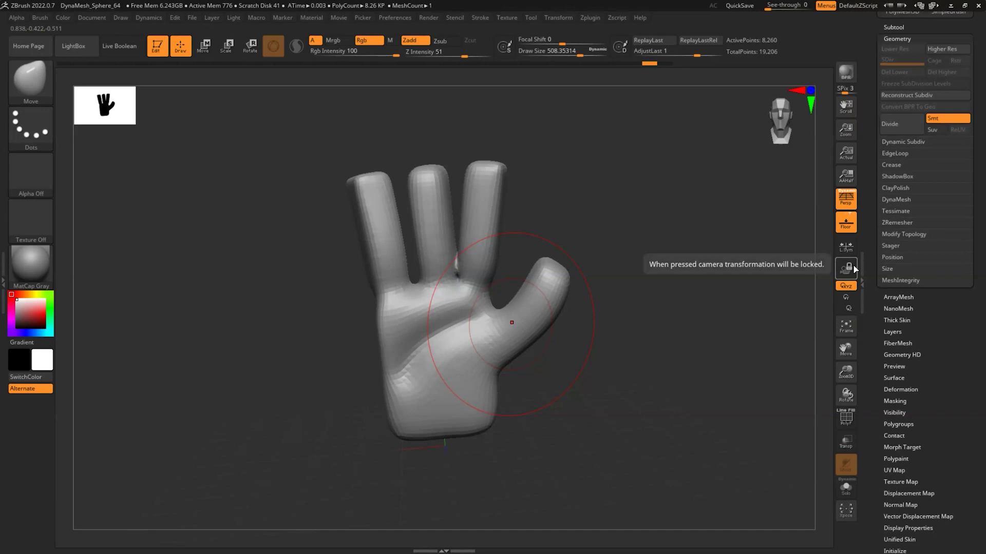
pyautogui.click(897, 39)
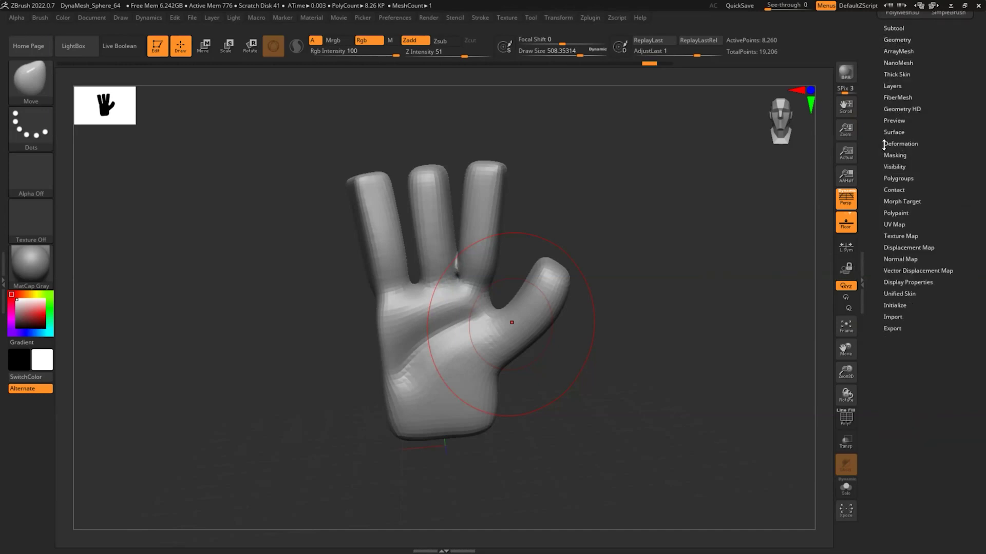
pyautogui.click(903, 144)
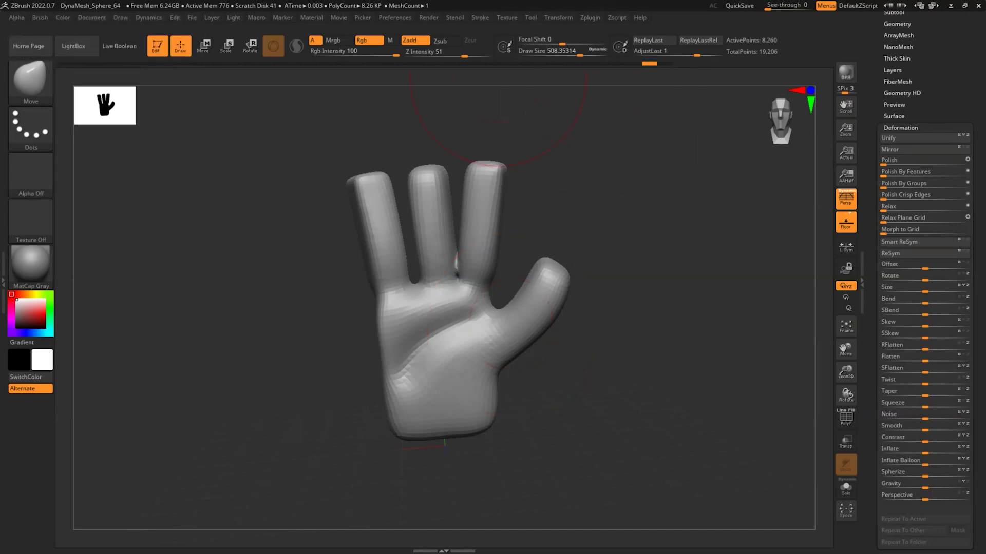
# Append a Ring3D primitive as a new subtool, select it and activate the Move gizmo on it.
pyautogui.click(890, 9)
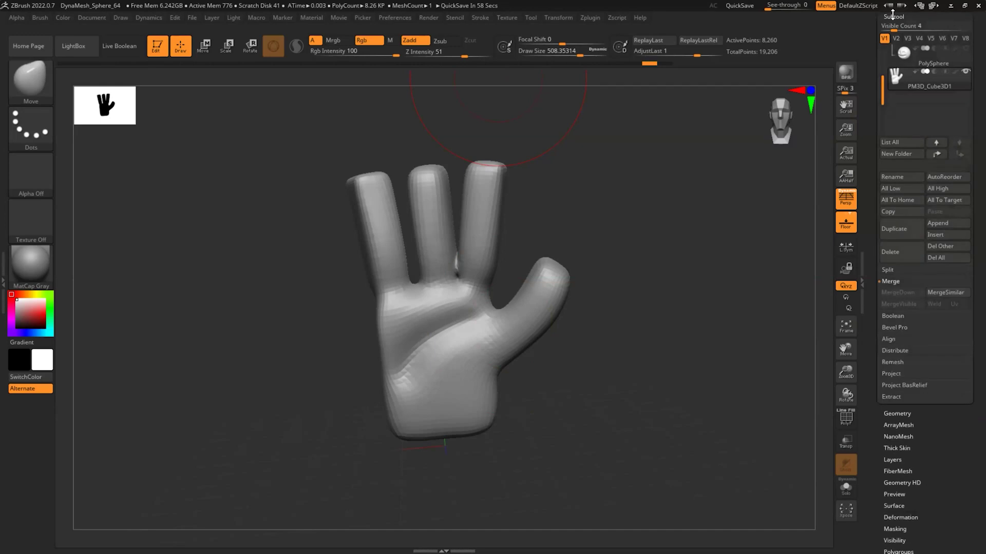
pyautogui.click(939, 223)
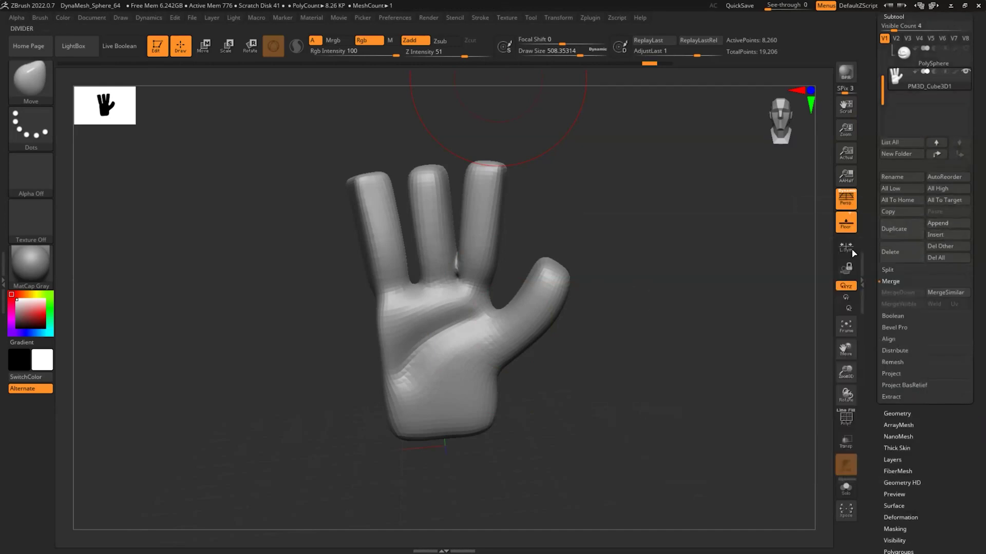
pyautogui.click(945, 222)
pyautogui.click(802, 279)
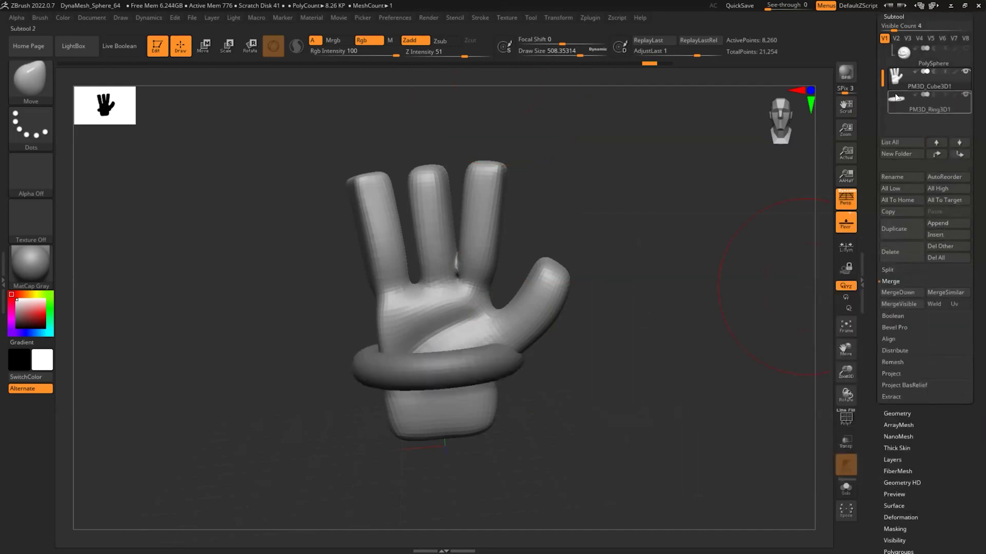
pyautogui.click(31, 93)
pyautogui.press('w')
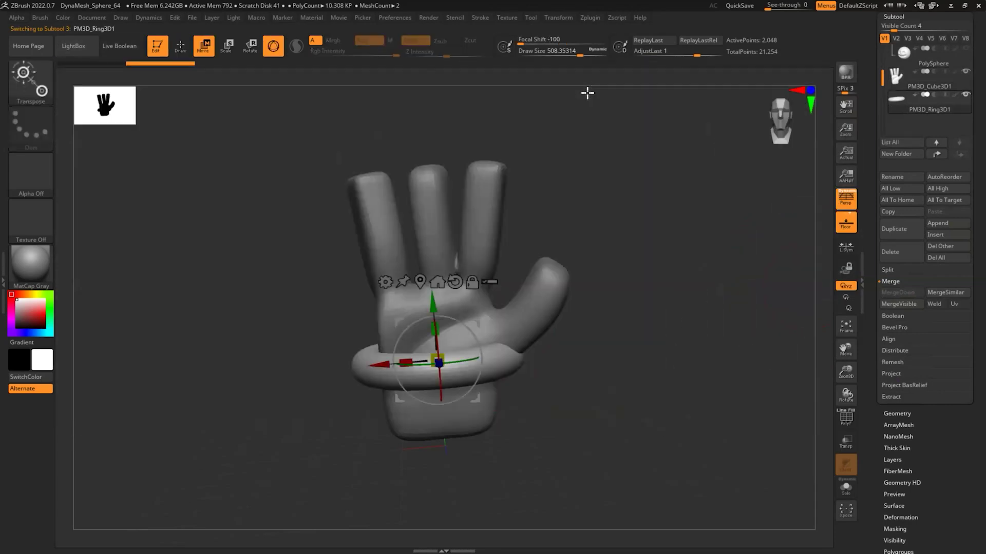
# Rotate the ring upright and move it beside the hand, on the side opposite the thumb.
pyautogui.moveTo(477, 345); pyautogui.dragTo(485, 366)
pyautogui.moveTo(475, 313); pyautogui.dragTo(365, 285)
pyautogui.moveTo(579, 409)
pyautogui.mouseDown()
pyautogui.moveTo(592, 407)
pyautogui.moveTo(580, 396)
pyautogui.mouseUp()
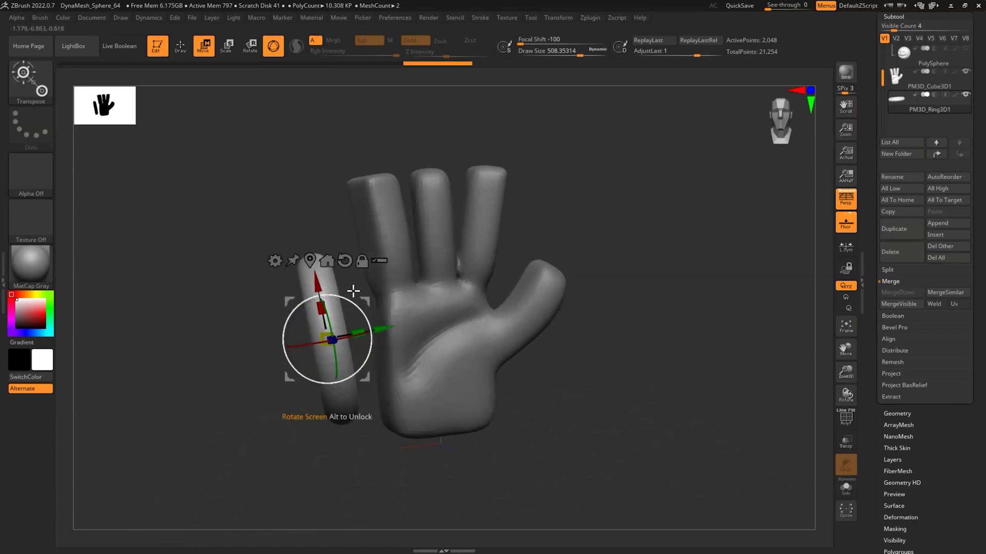
# Flip the ring across to the thumb side of the hand with the Mirror deformation.
pyautogui.click(886, 412)
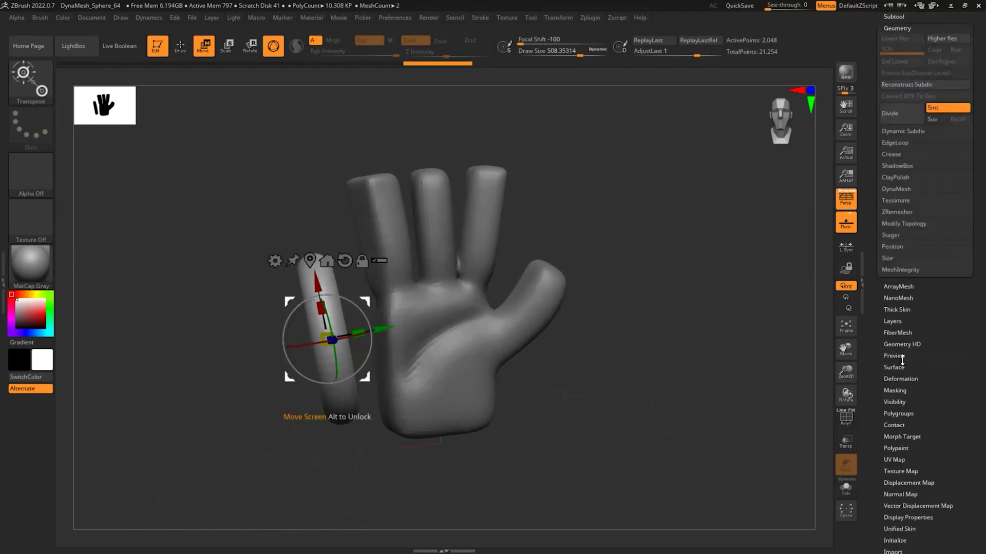
pyautogui.click(905, 378)
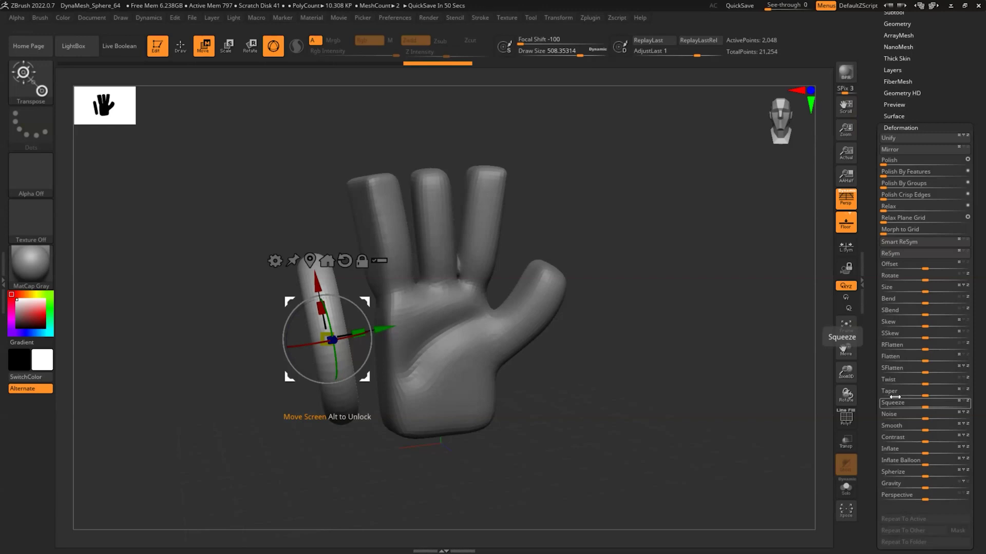
pyautogui.click(902, 149)
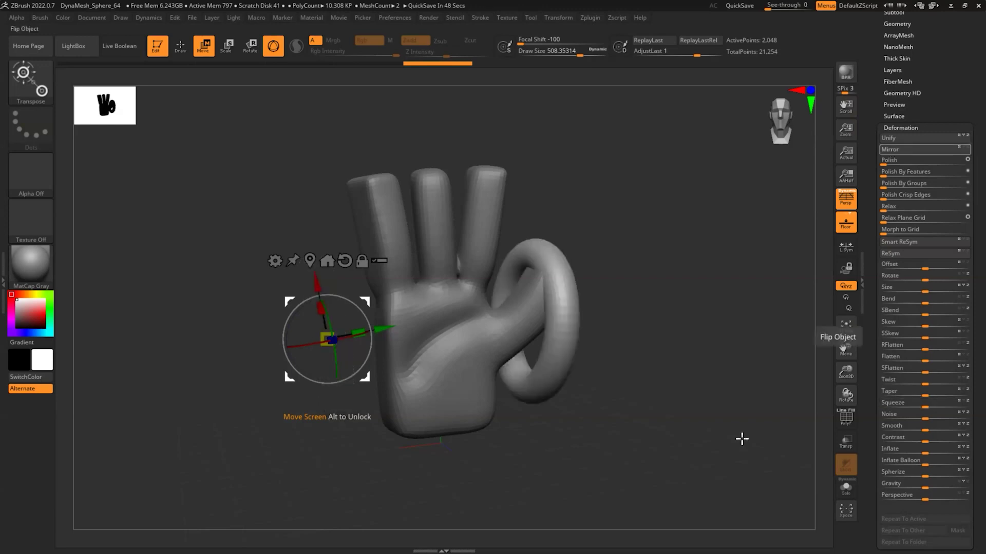
pyautogui.moveTo(724, 437); pyautogui.dragTo(715, 431)
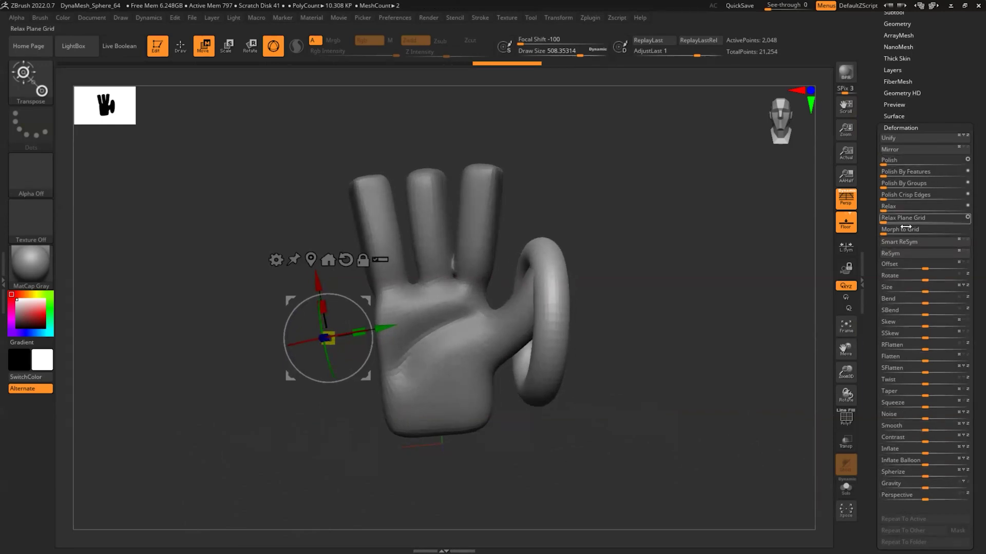
# Flip the ring repeatedly from one side of the hand to the other with the Mirror deformation.
pyautogui.click(898, 150)
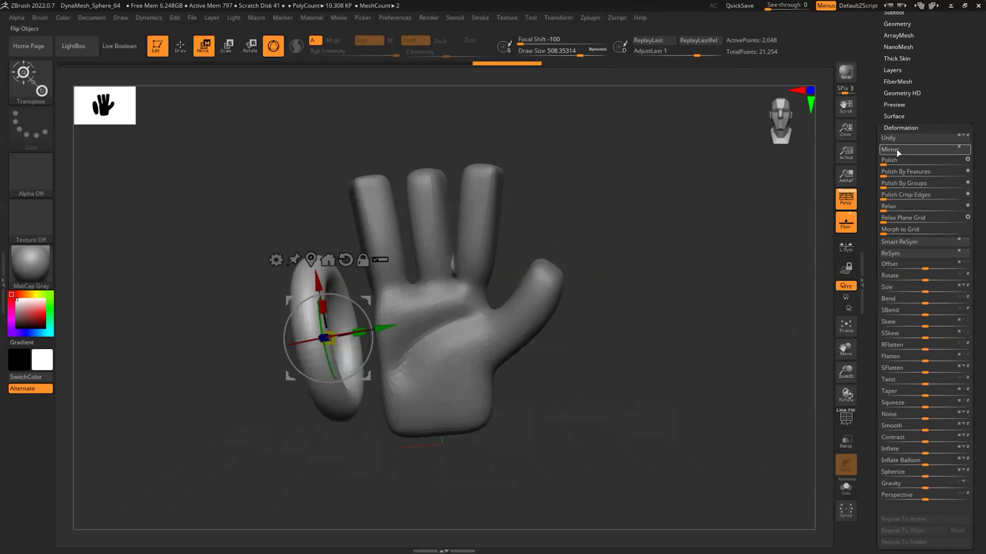
pyautogui.click(965, 149)
pyautogui.click(959, 151)
pyautogui.click(962, 152)
pyautogui.click(947, 150)
pyautogui.click(959, 150)
pyautogui.click(967, 148)
pyautogui.click(950, 151)
pyautogui.click(958, 148)
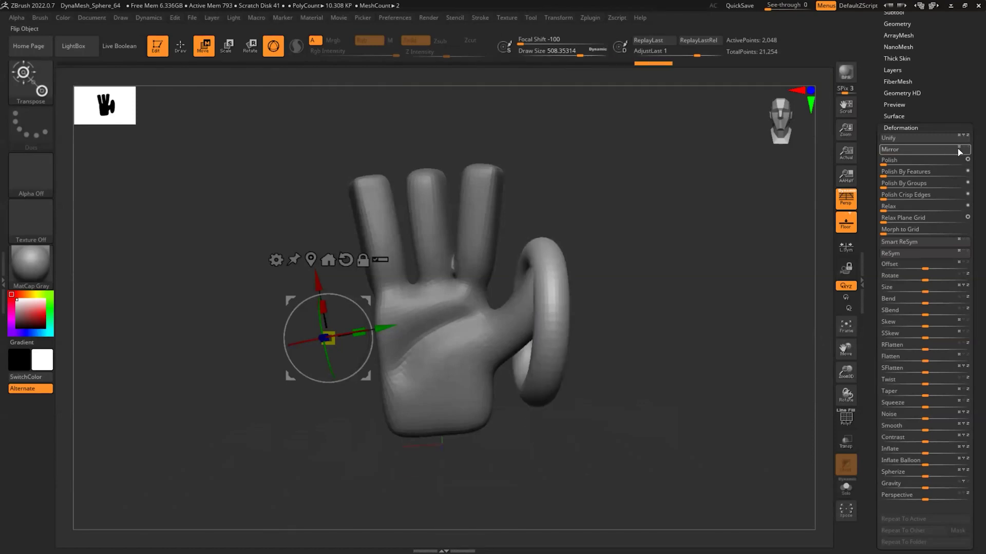
pyautogui.click(945, 148)
pyautogui.click(944, 148)
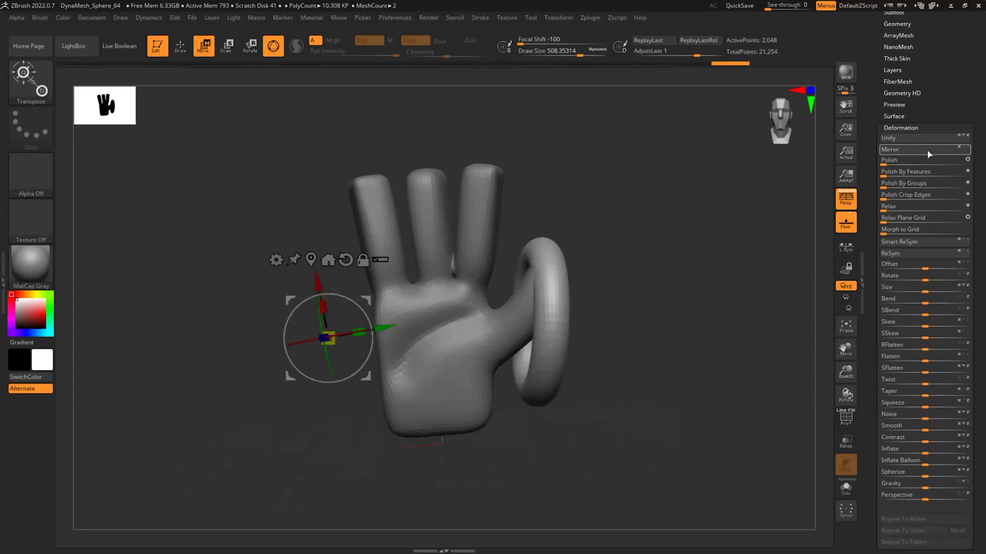
pyautogui.click(913, 149)
pyautogui.click(916, 151)
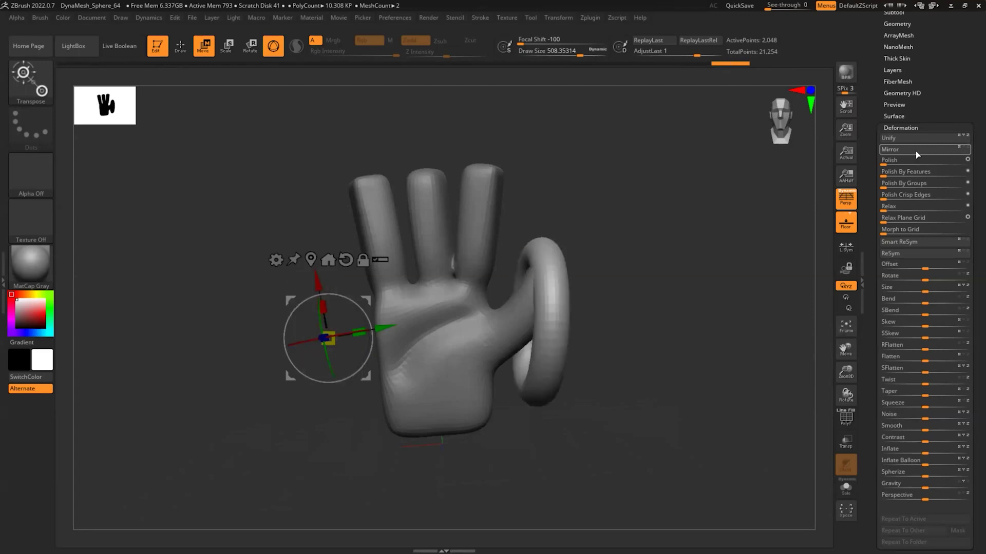
pyautogui.click(910, 152)
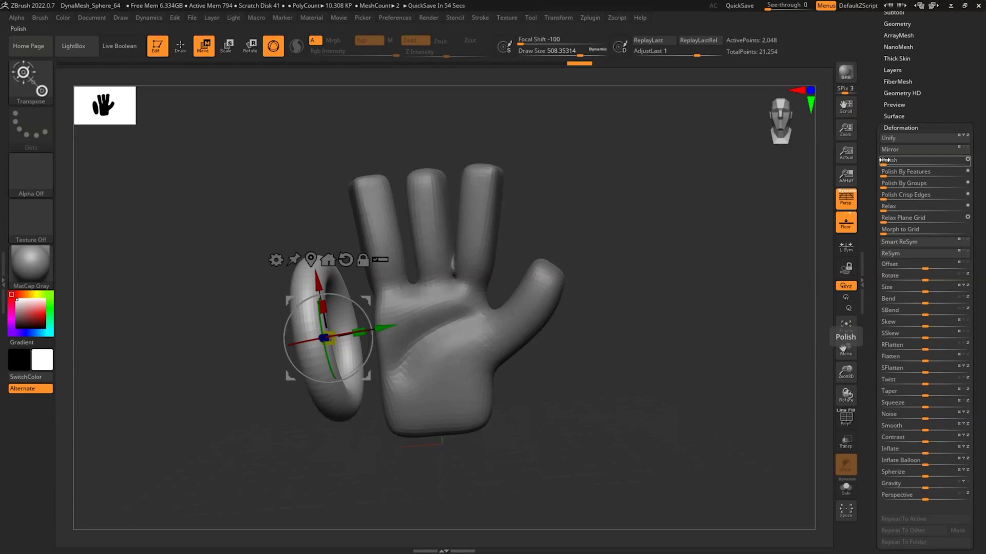
# Try Mirror And Weld on the ring to copy it across the hand, and undo it together with the last flip.
pyautogui.scroll(2, 896, 36)
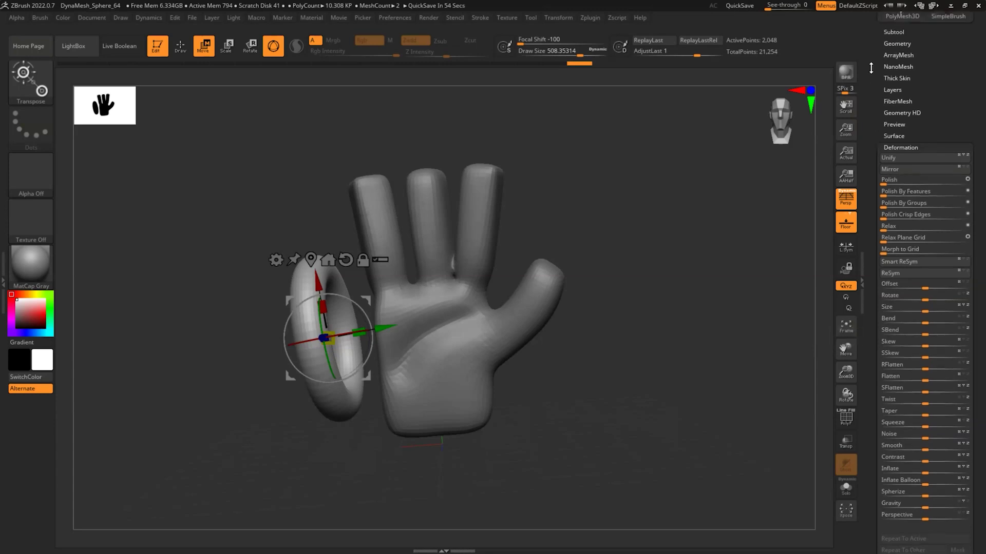
pyautogui.click(897, 46)
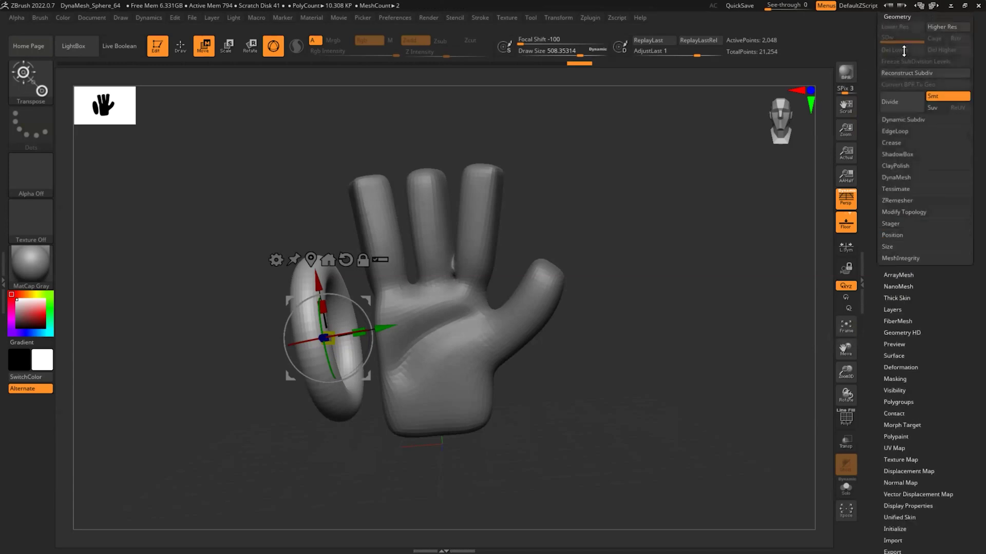
pyautogui.click(907, 212)
pyautogui.click(910, 248)
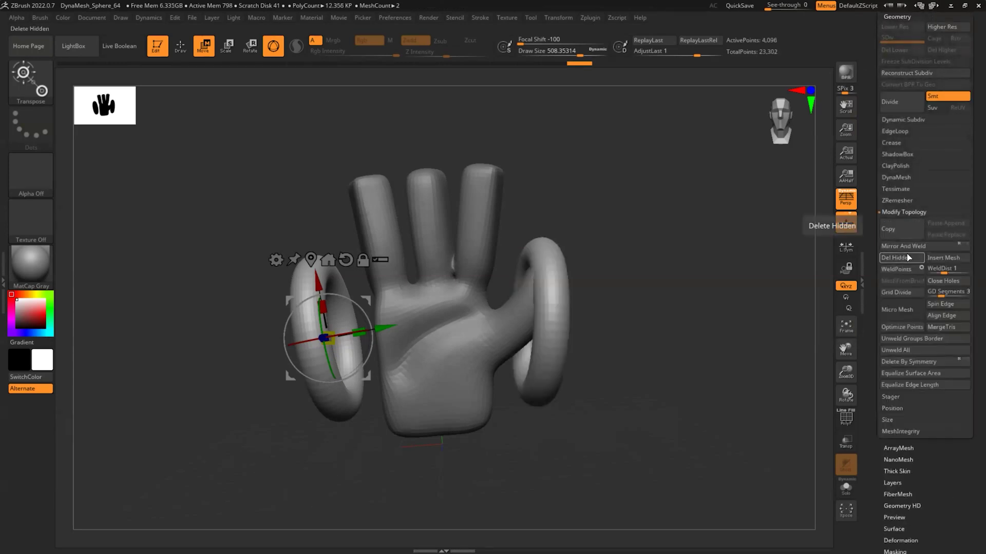
pyautogui.hotkey('ctrl', 'z')
pyautogui.hotkey('ctrl', 'z')
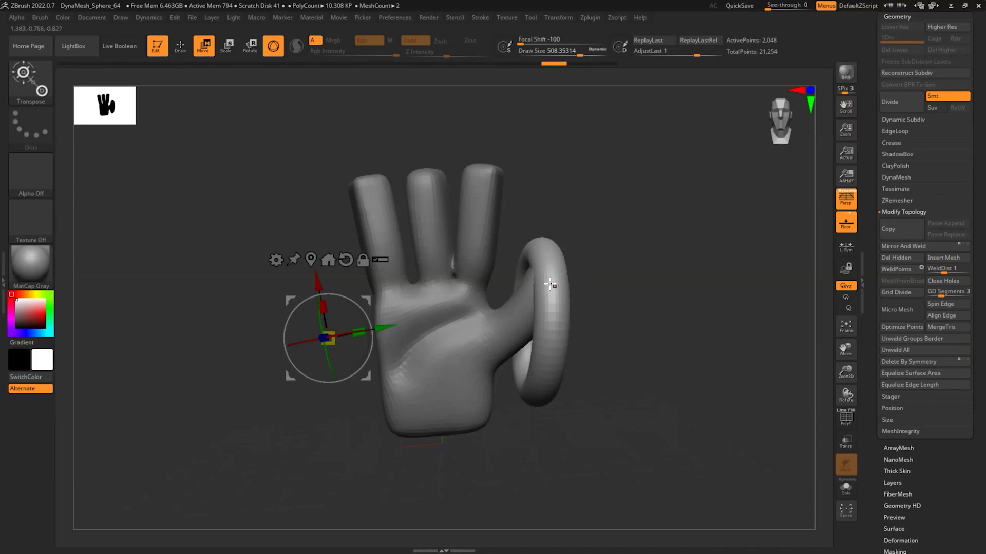
# Try pulling the upper part of the thumb-side ring upward with the Move brush, and undo the stroke.
pyautogui.click(36, 87)
pyautogui.click(323, 88)
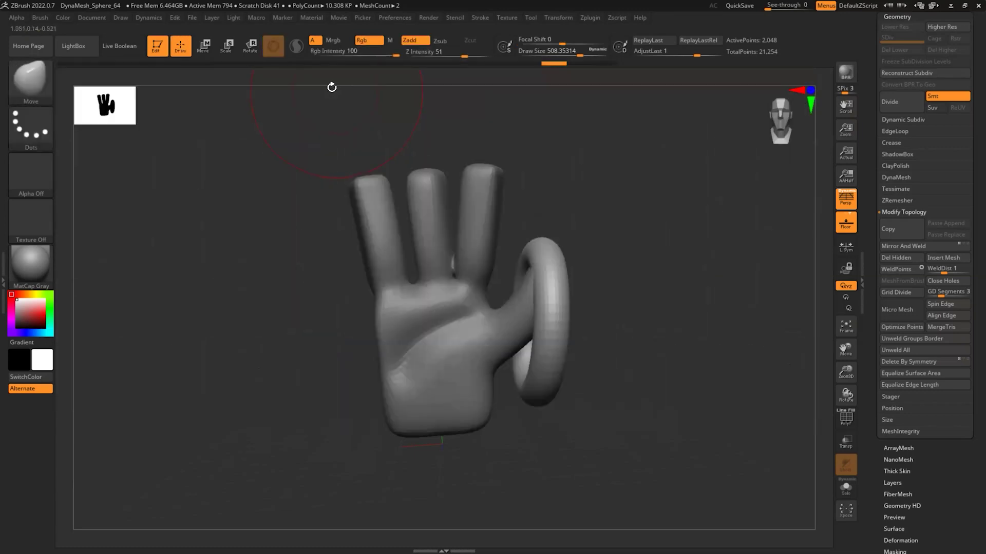
pyautogui.moveTo(526, 259)
pyautogui.mouseDown()
pyautogui.moveTo(544, 258)
pyautogui.moveTo(545, 233)
pyautogui.moveTo(488, 256)
pyautogui.moveTo(562, 291)
pyautogui.moveTo(574, 210)
pyautogui.moveTo(579, 218)
pyautogui.moveTo(535, 211)
pyautogui.moveTo(501, 246)
pyautogui.moveTo(562, 211)
pyautogui.moveTo(522, 218)
pyautogui.mouseUp()
pyautogui.moveTo(642, 370)
pyautogui.mouseDown()
pyautogui.moveTo(630, 369)
pyautogui.moveTo(620, 392)
pyautogui.mouseUp()
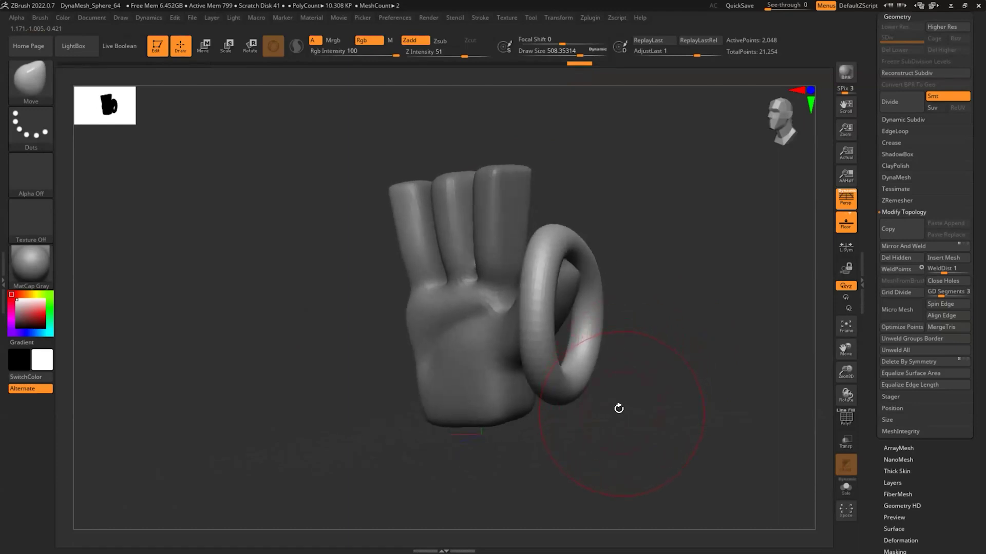
pyautogui.hotkey('ctrl', 'z')
pyautogui.moveTo(656, 410); pyautogui.dragTo(663, 418)
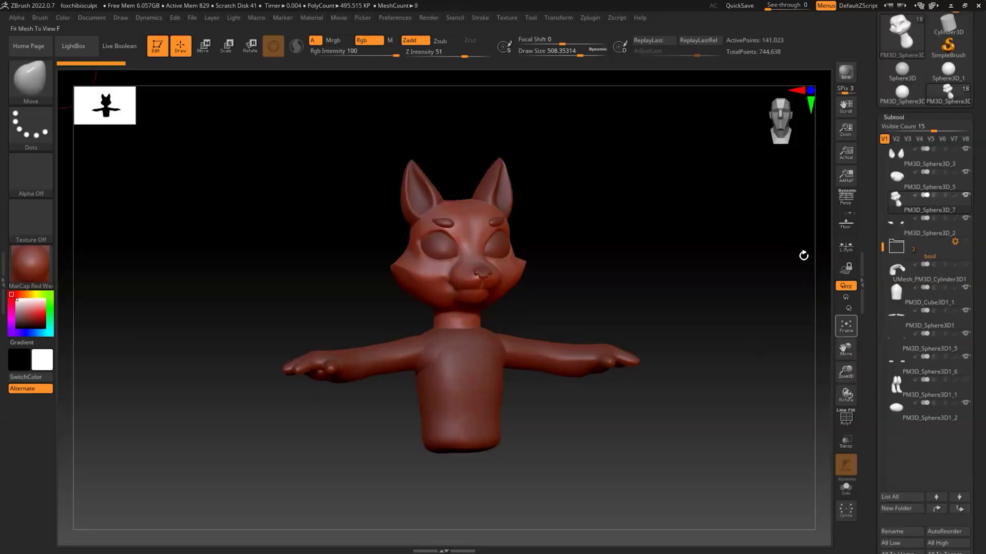
# Inspect the fox character sculpt from the front and from a three-quarter angle.
pyautogui.click(781, 121)
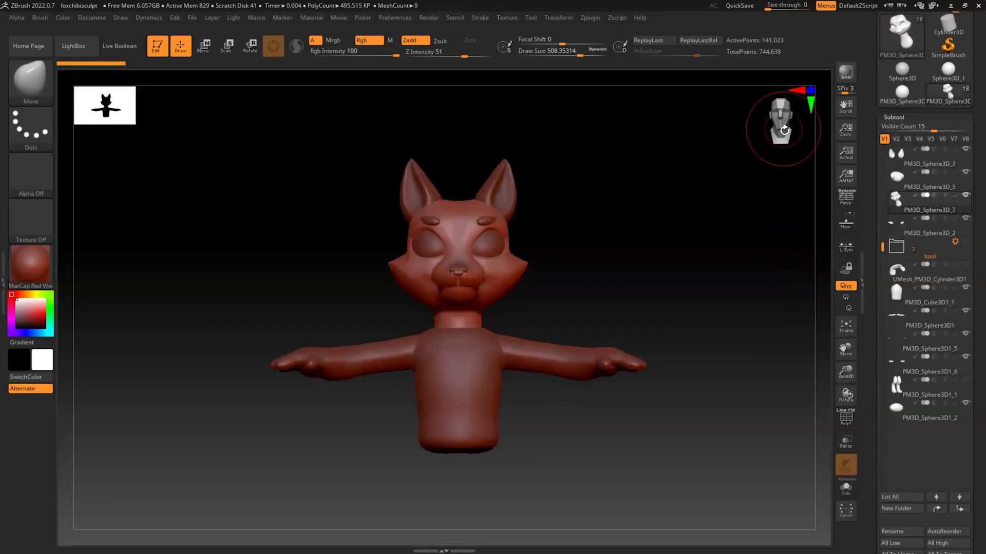
pyautogui.moveTo(751, 347); pyautogui.dragTo(756, 349)
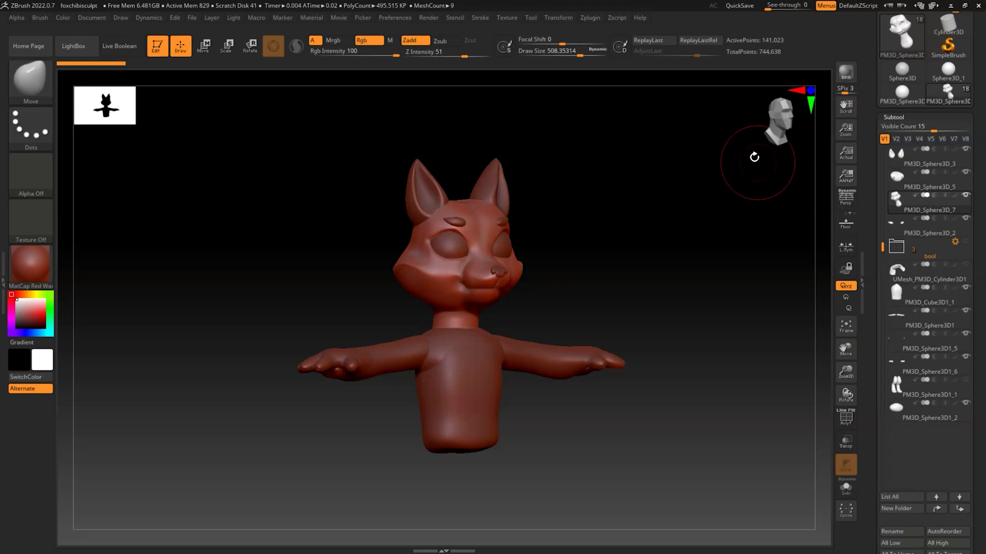
pyautogui.moveTo(612, 280)
pyautogui.mouseDown()
pyautogui.moveTo(588, 284)
pyautogui.moveTo(613, 282)
pyautogui.mouseUp()
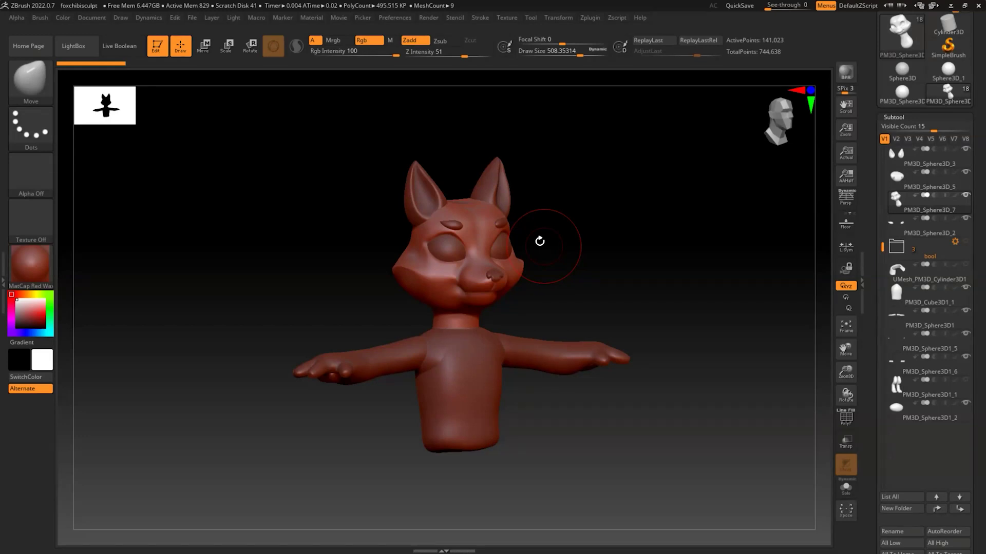
pyautogui.moveTo(555, 266); pyautogui.dragTo(559, 297)
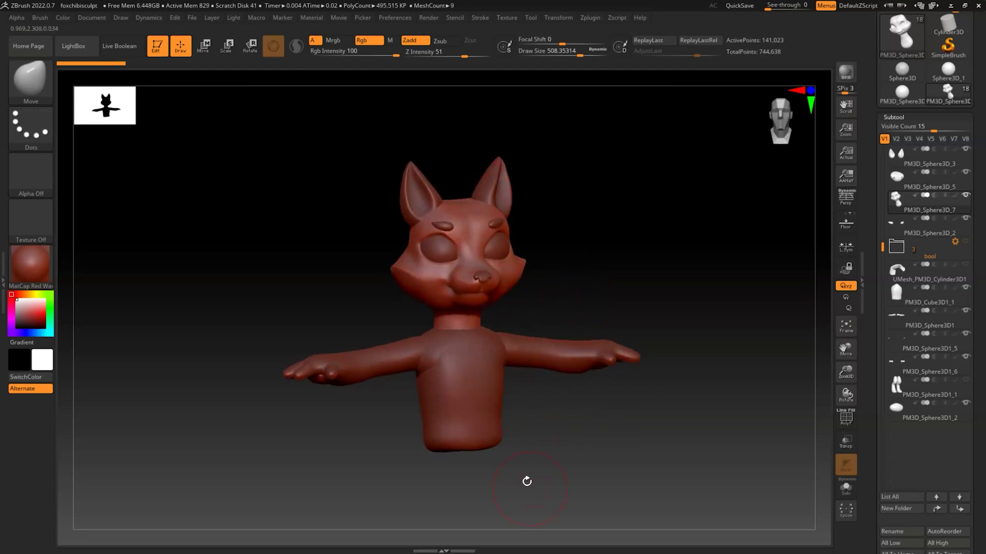
pyautogui.moveTo(873, 35); pyautogui.dragTo(872, 141)
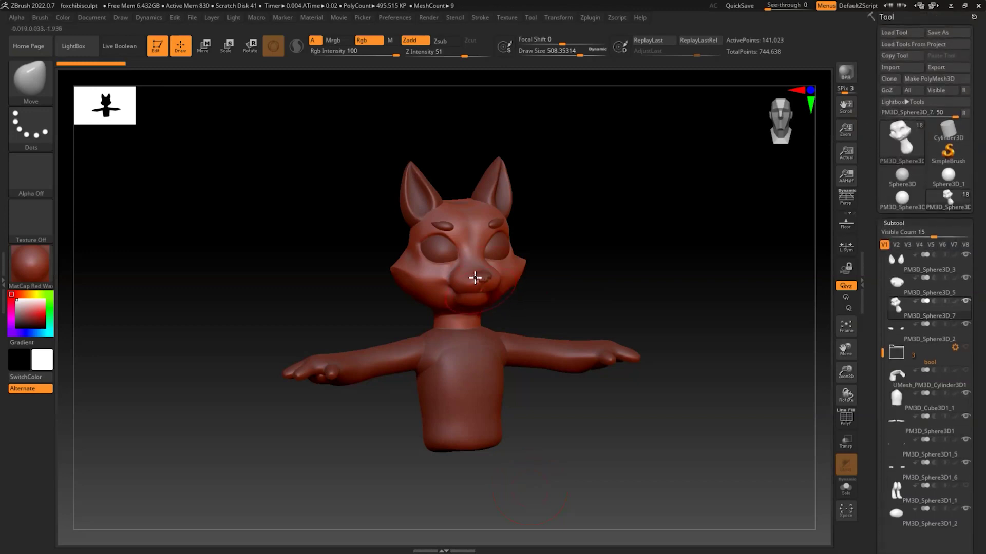
# Examine the polygroups and mesh density of the fox's head and muzzle, up close with PolyFrame shown and again with it off.
pyautogui.click(846, 418)
pyautogui.moveTo(846, 372); pyautogui.dragTo(829, 506)
pyautogui.moveTo(713, 401)
pyautogui.mouseDown()
pyautogui.moveTo(726, 414)
pyautogui.moveTo(725, 406)
pyautogui.mouseUp()
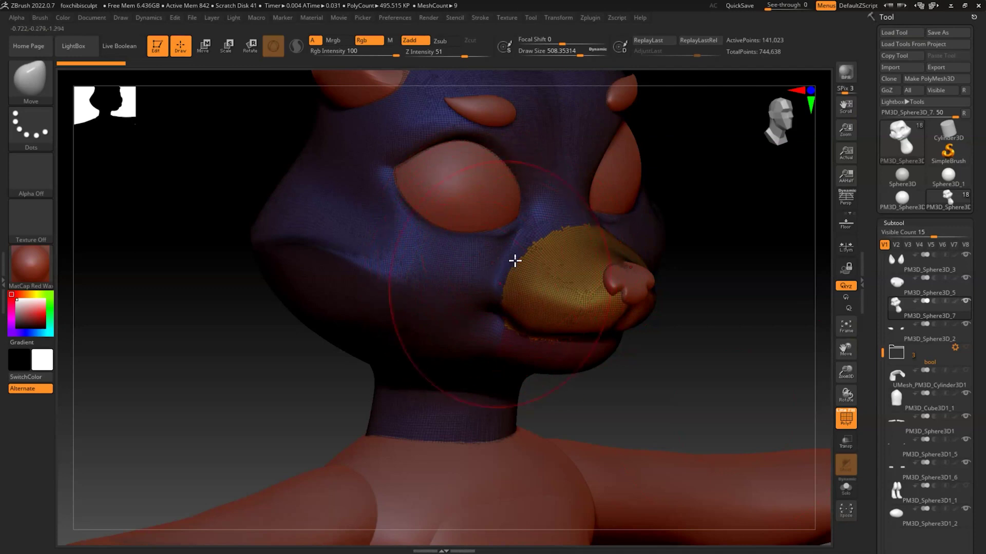
pyautogui.moveTo(846, 375); pyautogui.dragTo(815, 323)
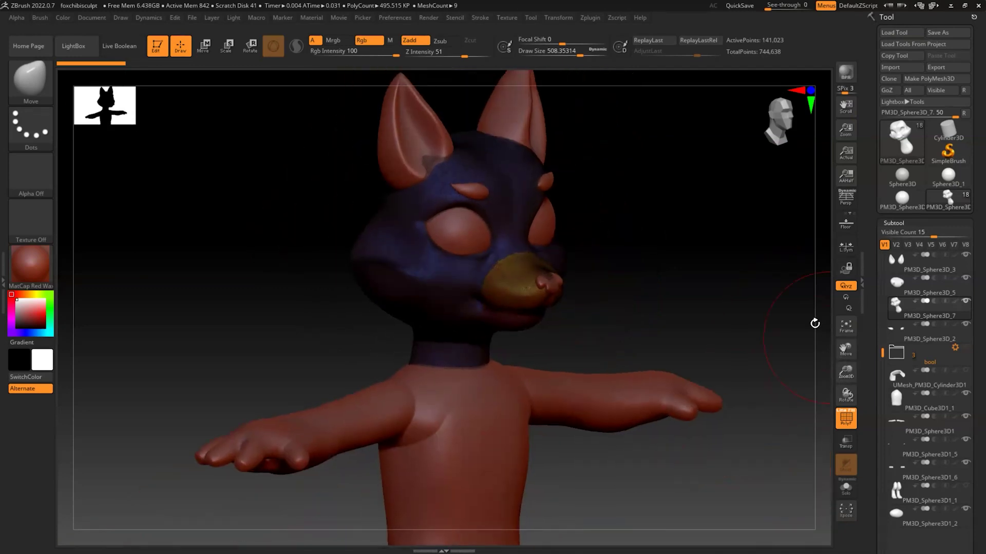
pyautogui.click(846, 415)
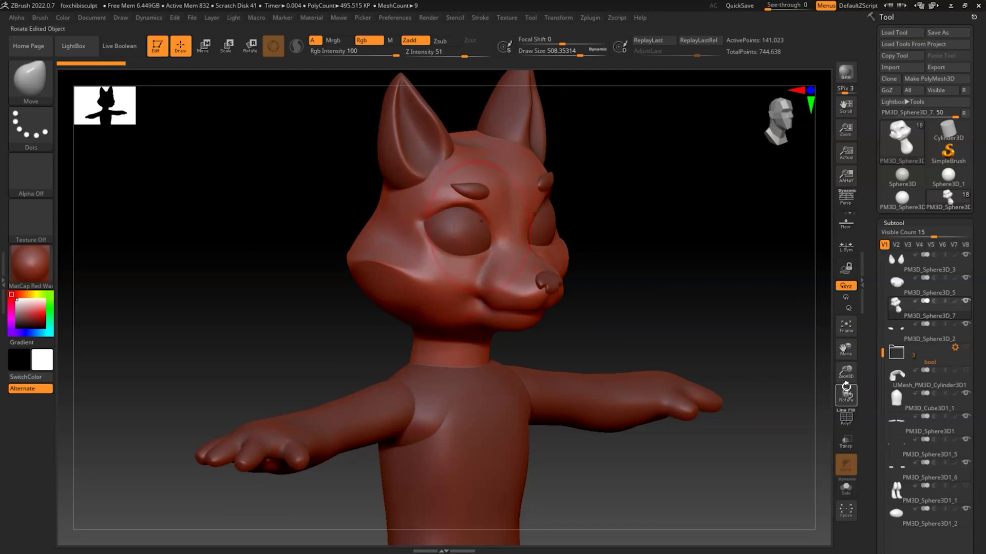
pyautogui.hotkey('shift', 'f')
pyautogui.moveTo(844, 372); pyautogui.dragTo(823, 407)
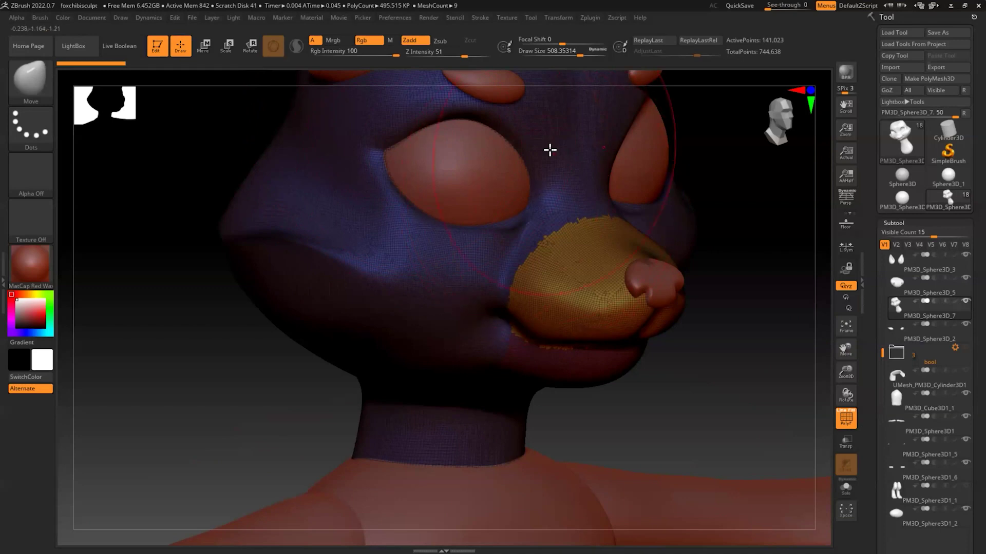
pyautogui.click(842, 423)
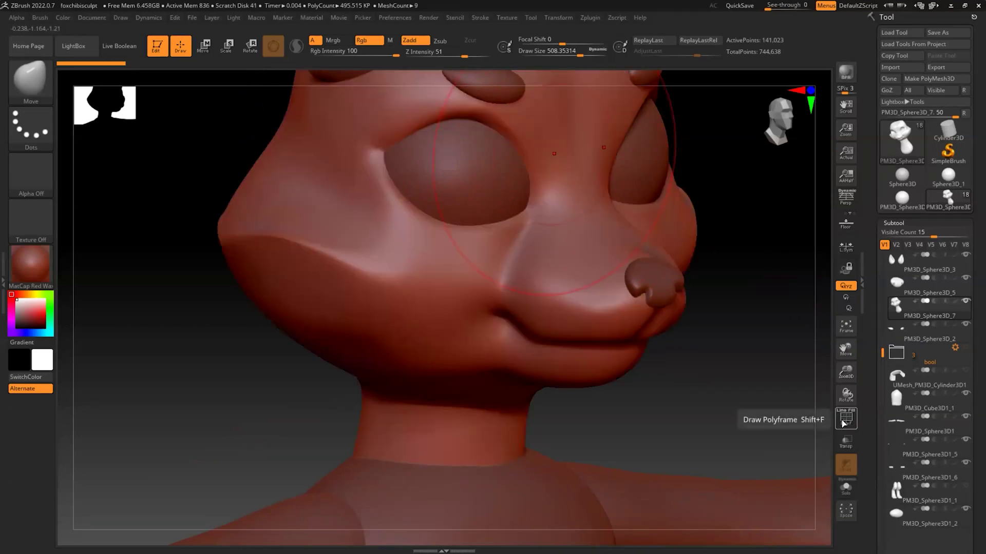
pyautogui.moveTo(846, 372); pyautogui.dragTo(728, 366)
pyautogui.moveTo(845, 371); pyautogui.dragTo(844, 345)
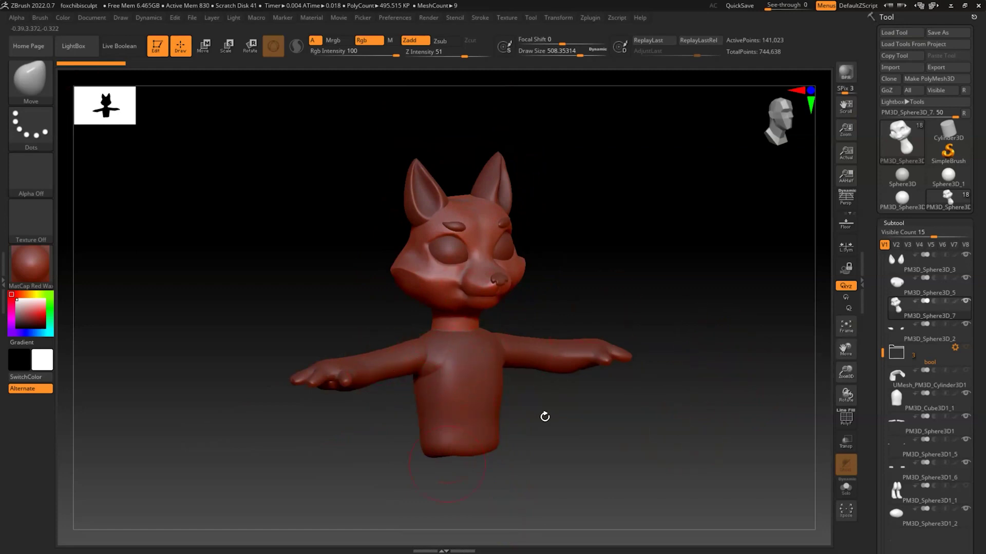
pyautogui.moveTo(845, 373); pyautogui.dragTo(838, 328)
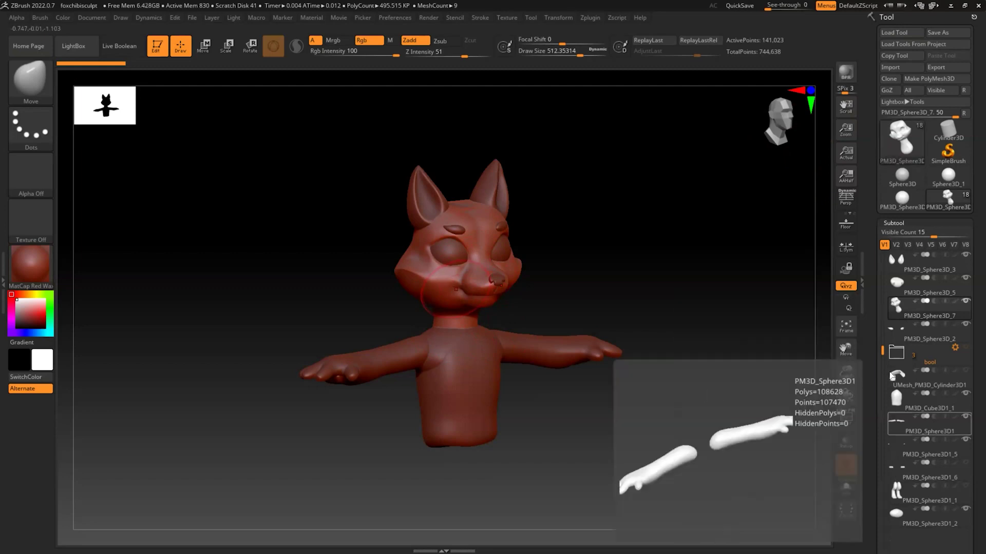
# Select the fox's head and neck subtool and set FBX ExportImport to export the Visible subtools.
pyautogui.click(597, 21)
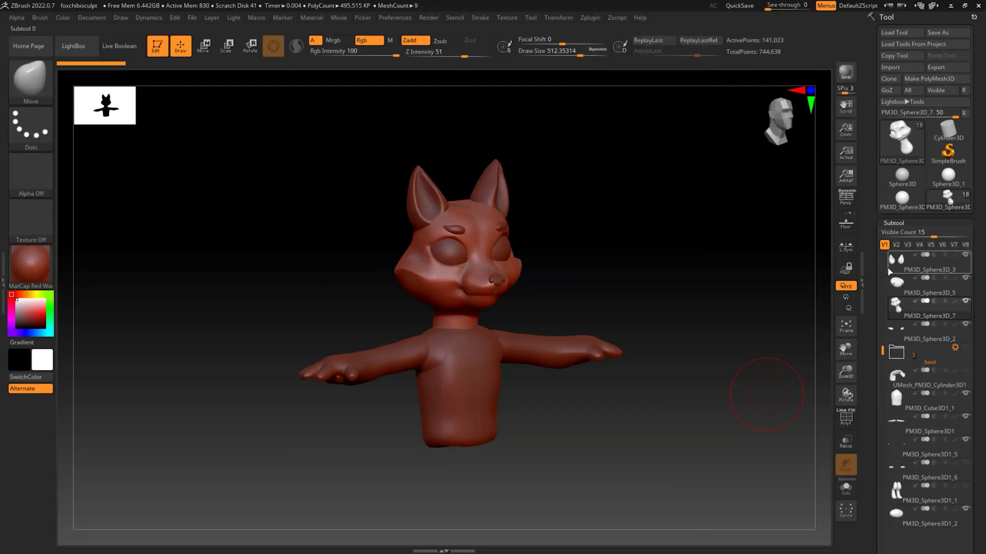
pyautogui.click(897, 329)
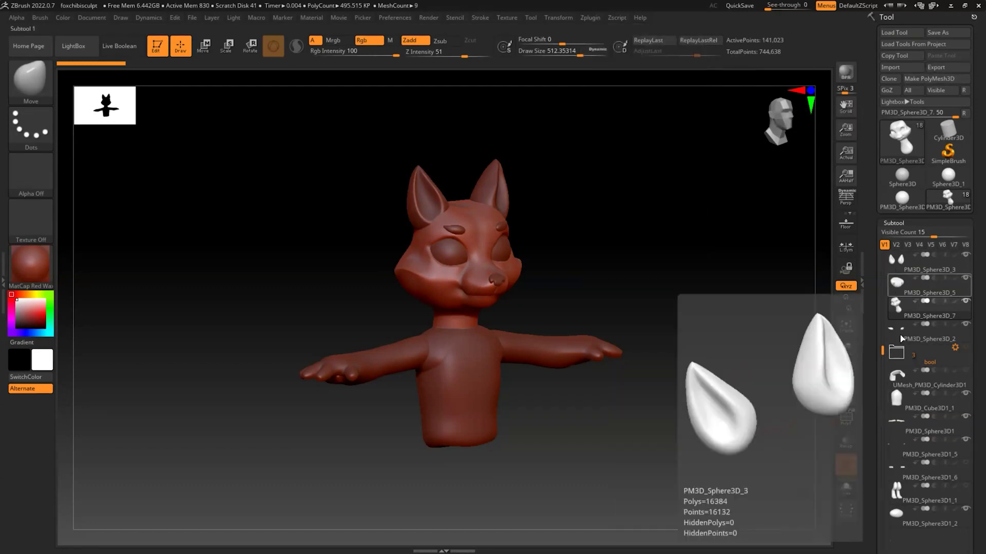
pyautogui.click(897, 310)
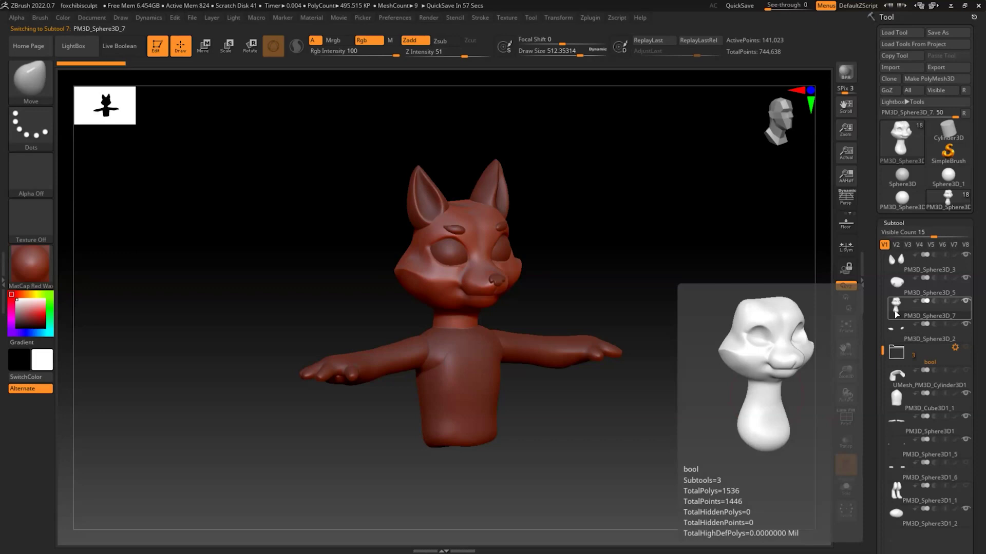
pyautogui.click(590, 18)
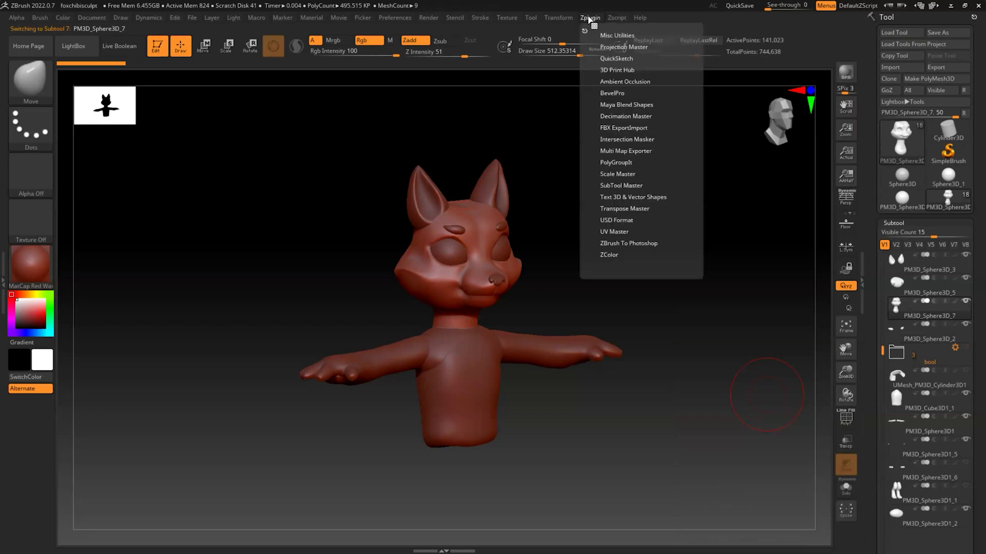
pyautogui.click(625, 126)
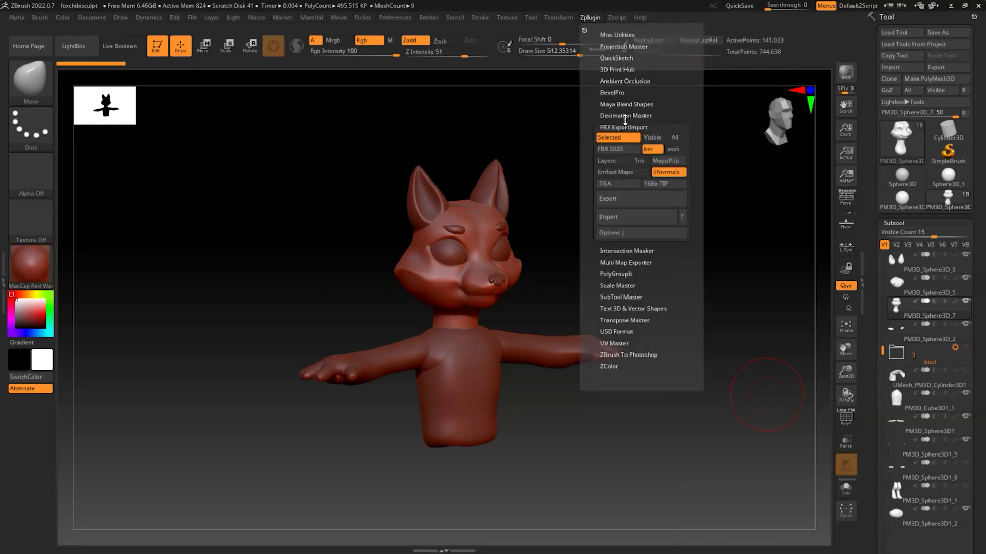
pyautogui.click(653, 137)
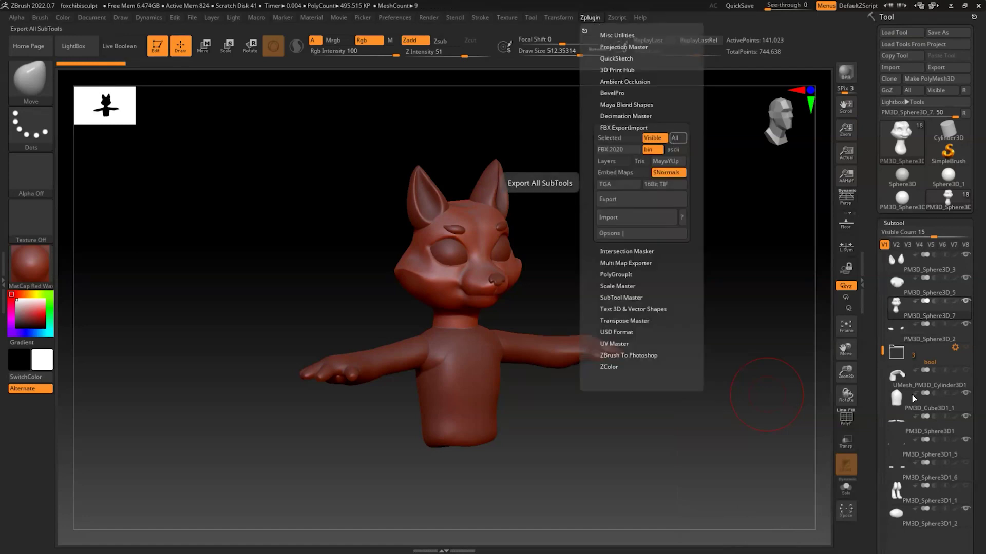
# Export the visible subtools to the Desktop as an FBX file named zbrushhipolysculptyas, and reselect the fox's head and neck subtool.
pyautogui.click(591, 18)
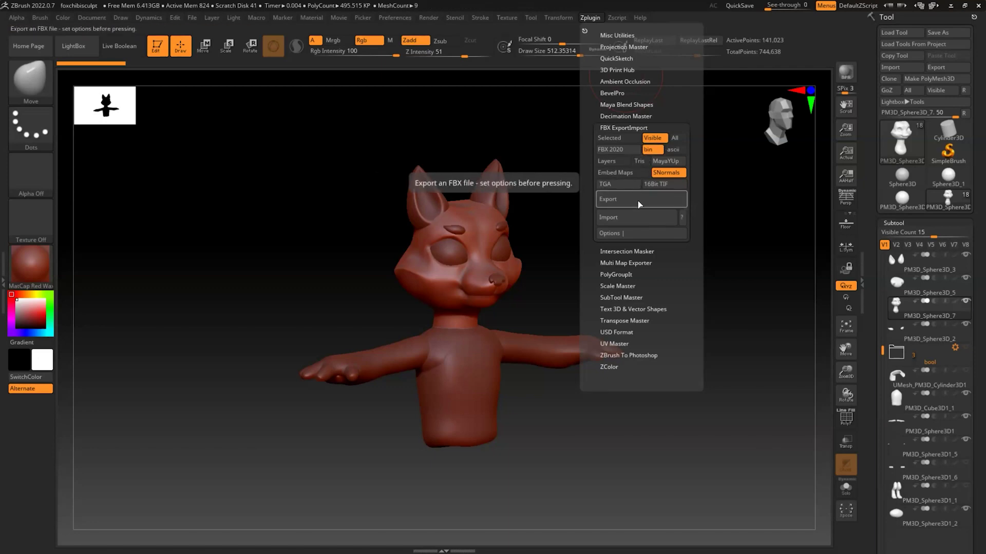
pyautogui.click(593, 21)
pyautogui.click(593, 21)
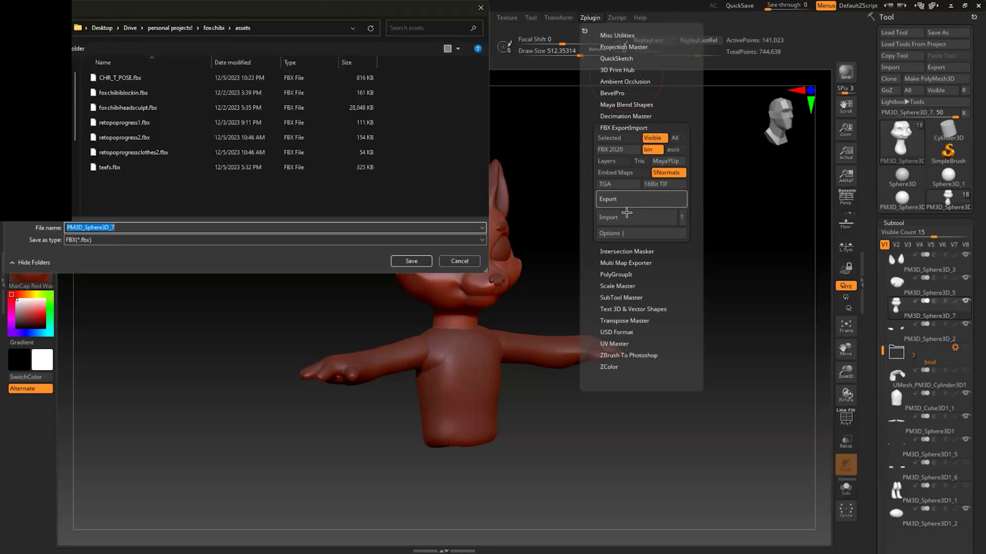
pyautogui.click(101, 28)
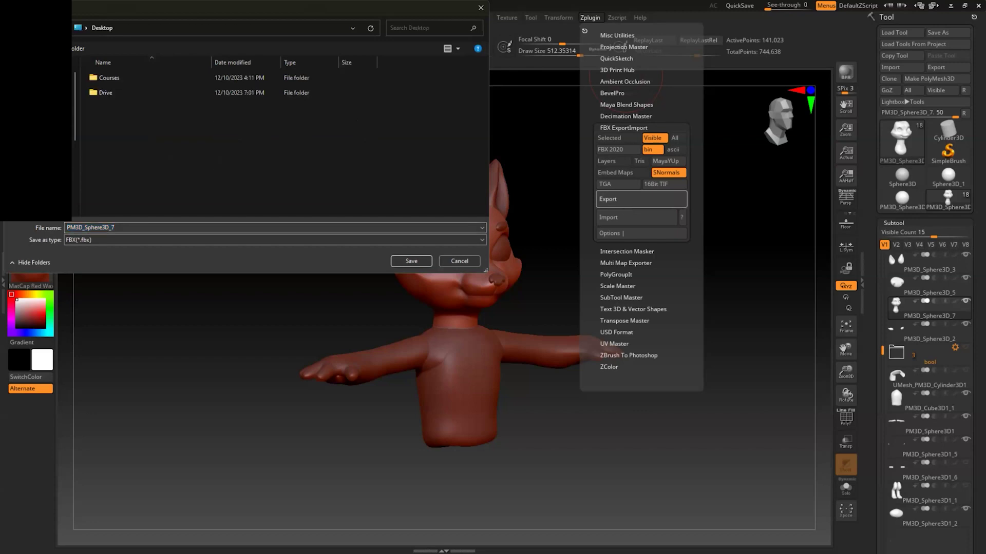
pyautogui.click(127, 226)
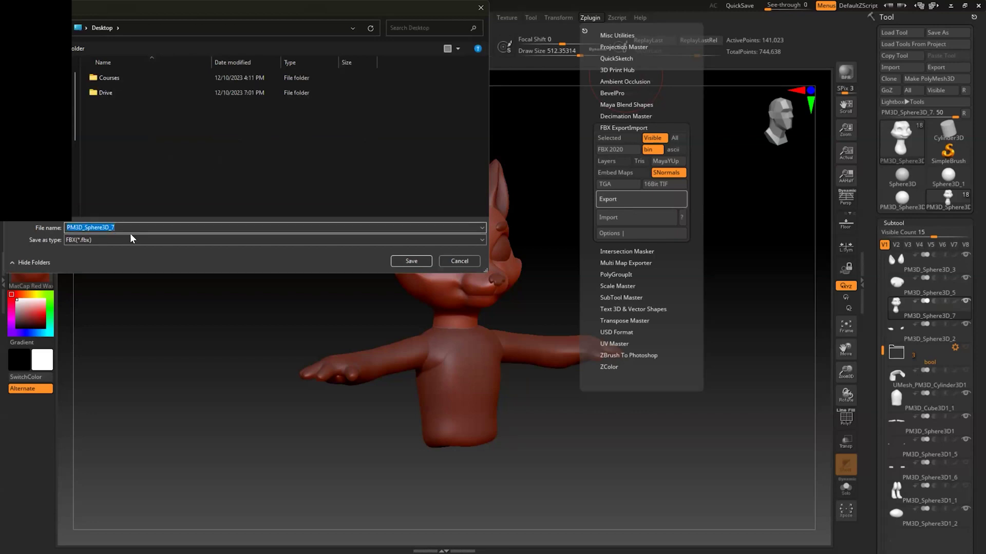
pyautogui.write('zbrushhipolysculptyas')
pyautogui.click(410, 261)
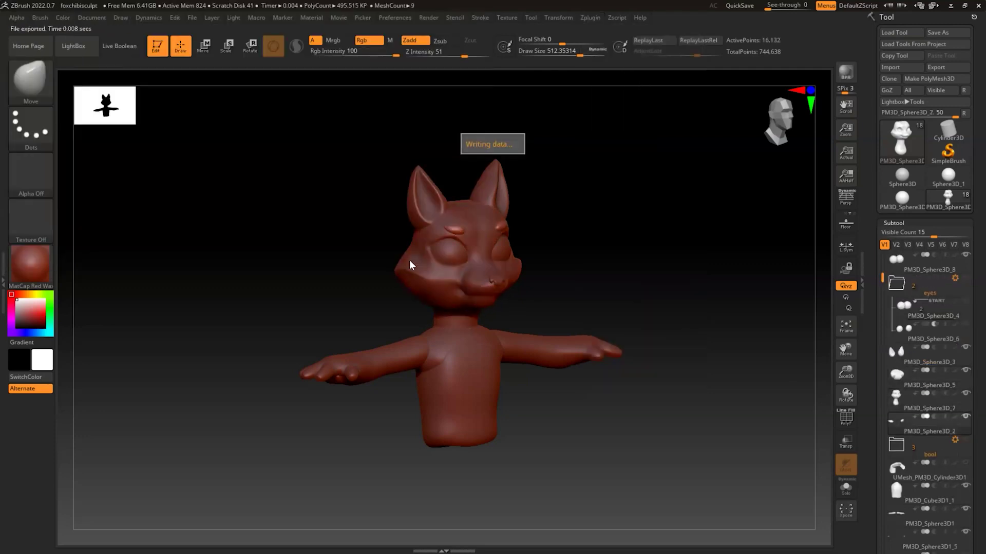
pyautogui.keyDown('alt'); pyautogui.click(410, 262); pyautogui.keyUp('alt')
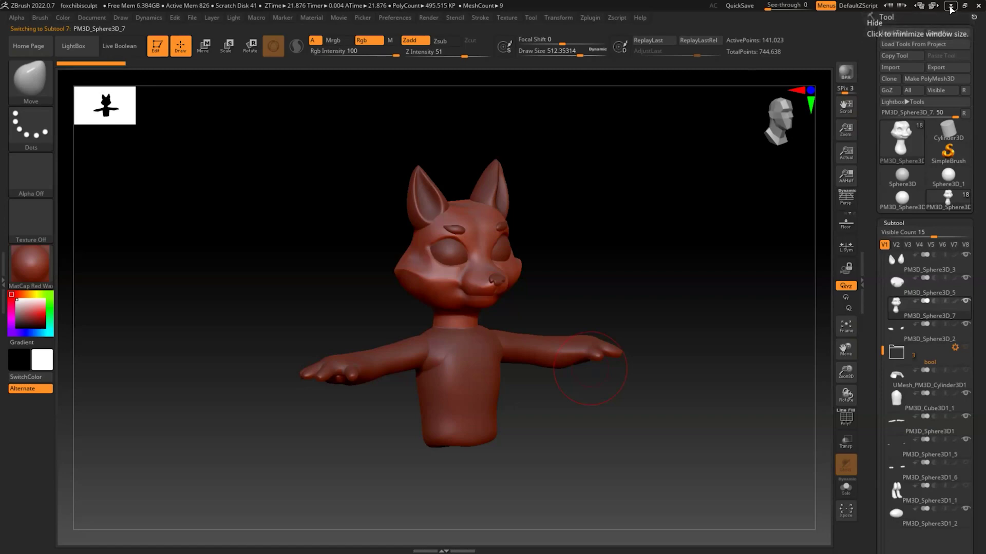
# Switch to Maya and import zbrushhipolysculptyas.fbx from the Desktop into the empty scene.
pyautogui.click(951, 6)
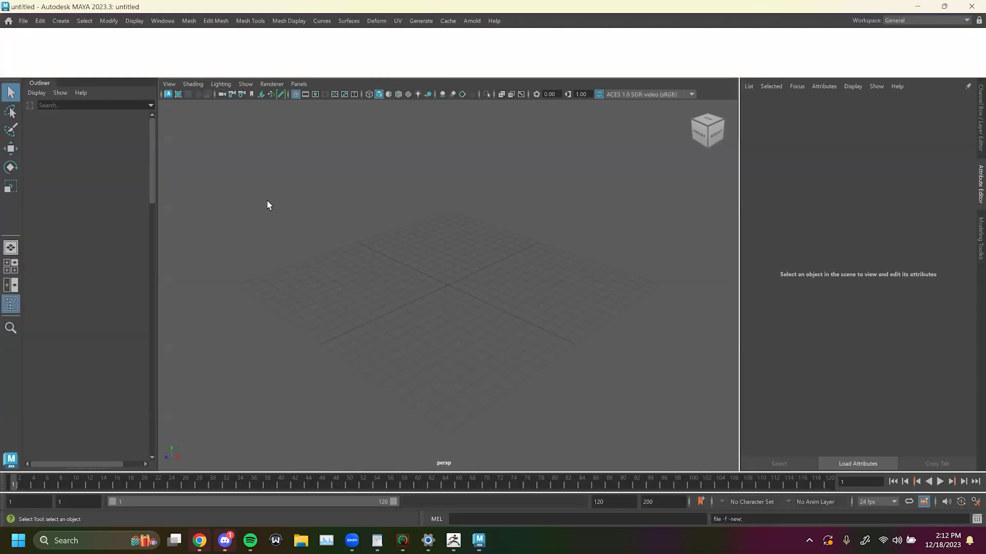
pyautogui.click(292, 540)
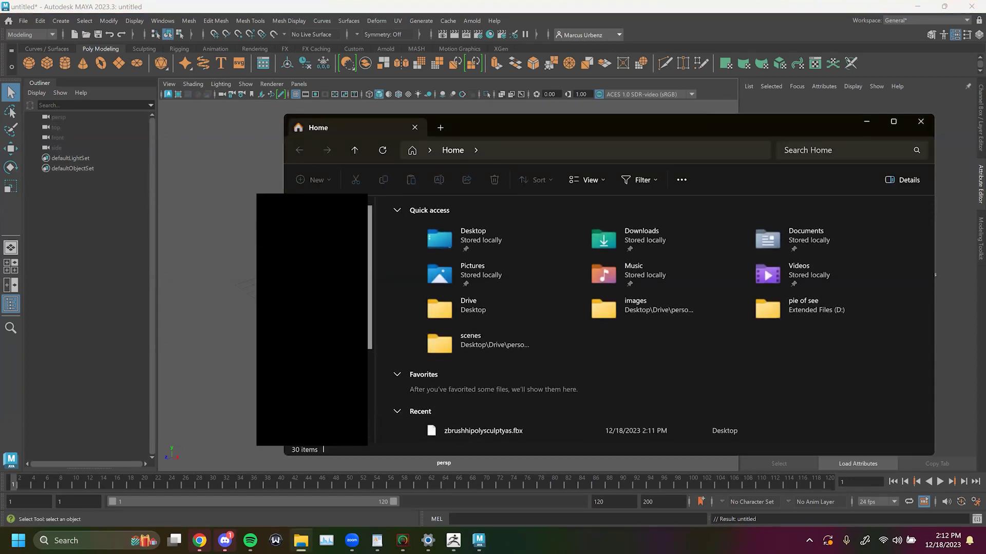
pyautogui.click(329, 277)
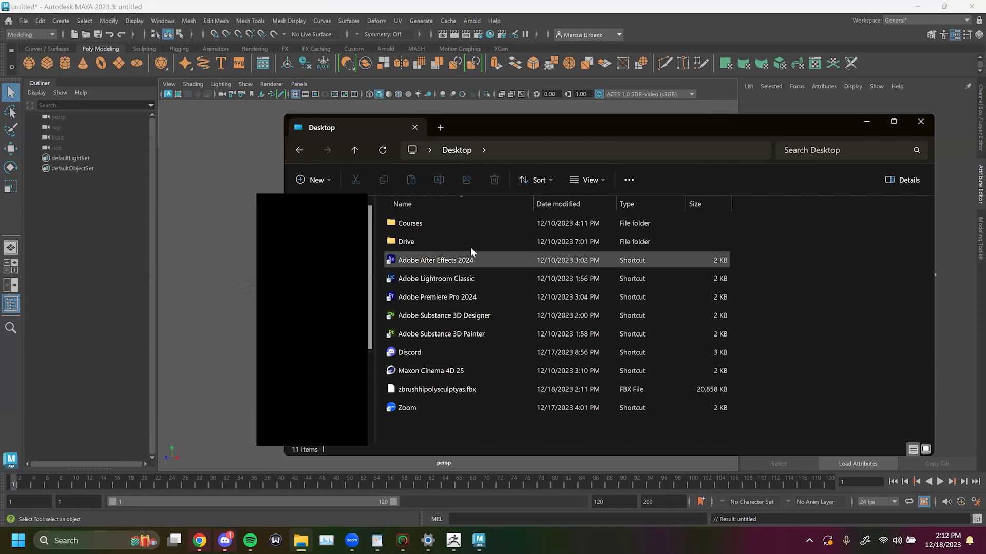
pyautogui.moveTo(467, 391); pyautogui.dragTo(238, 335)
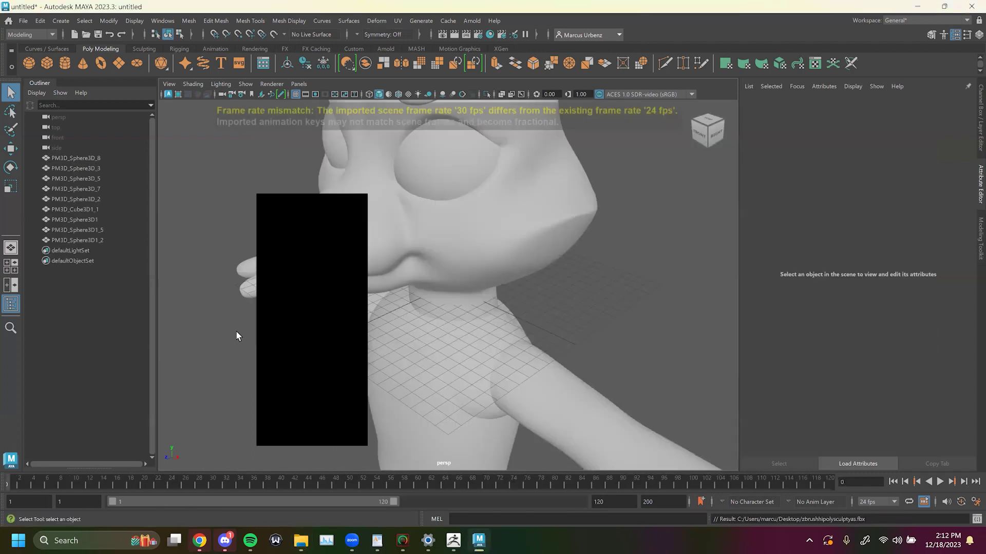
pyautogui.scroll(-4, 282, 314)
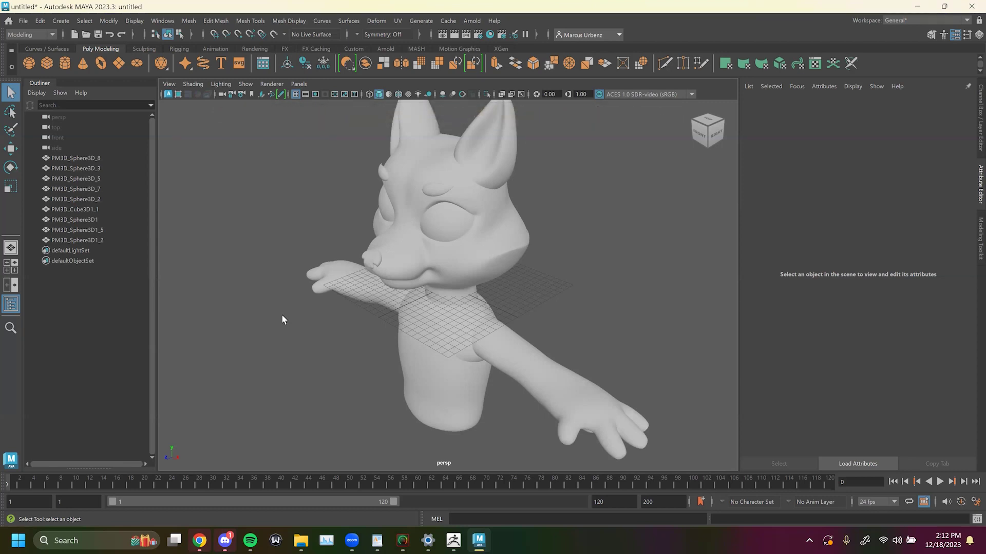
# Select the imported fox's head mesh and hide the viewport grid.
pyautogui.click(492, 221)
pyautogui.scroll(8, 471, 231)
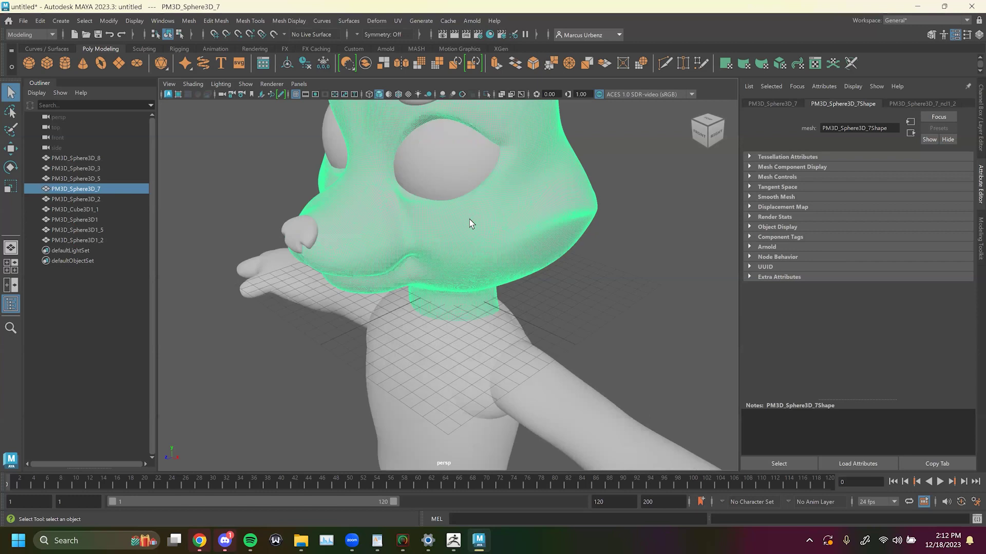
pyautogui.keyDown('alt'); pyautogui.moveTo(530, 235); pyautogui.dragTo(418, 202); pyautogui.keyUp('alt')
pyautogui.scroll(-5, 418, 202)
pyautogui.keyDown('alt'); pyautogui.moveTo(396, 252); pyautogui.dragTo(377, 215); pyautogui.keyUp('alt')
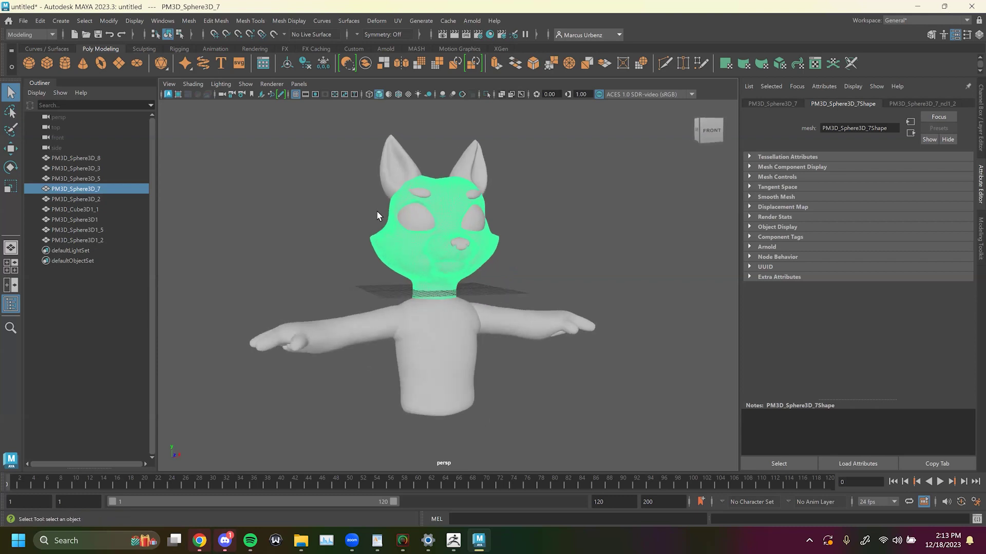
pyautogui.click(296, 95)
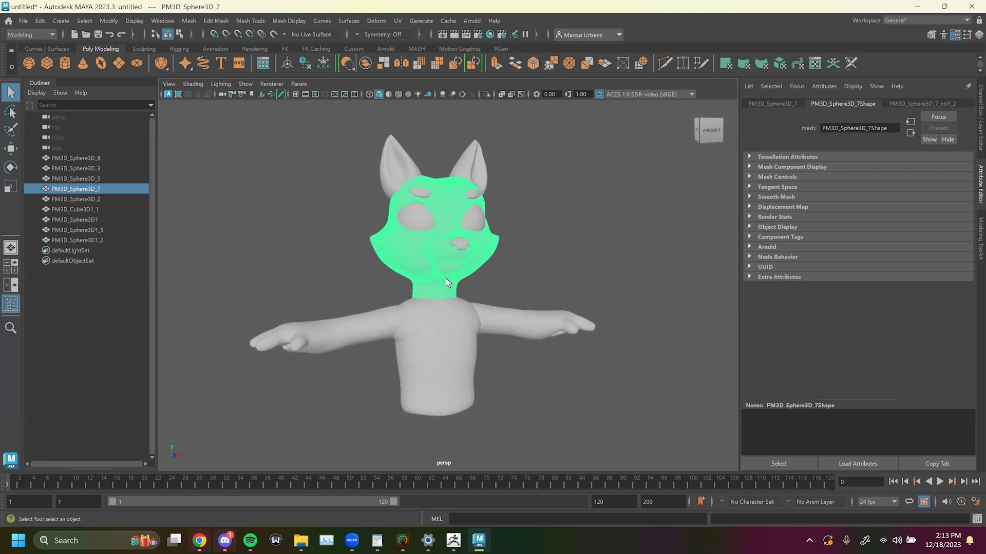
# Select all the fox meshes and combine them into one mesh.
pyautogui.keyDown('alt'); pyautogui.moveTo(446, 278); pyautogui.dragTo(430, 277); pyautogui.keyUp('alt')
pyautogui.moveTo(428, 317); pyautogui.dragTo(602, 412)
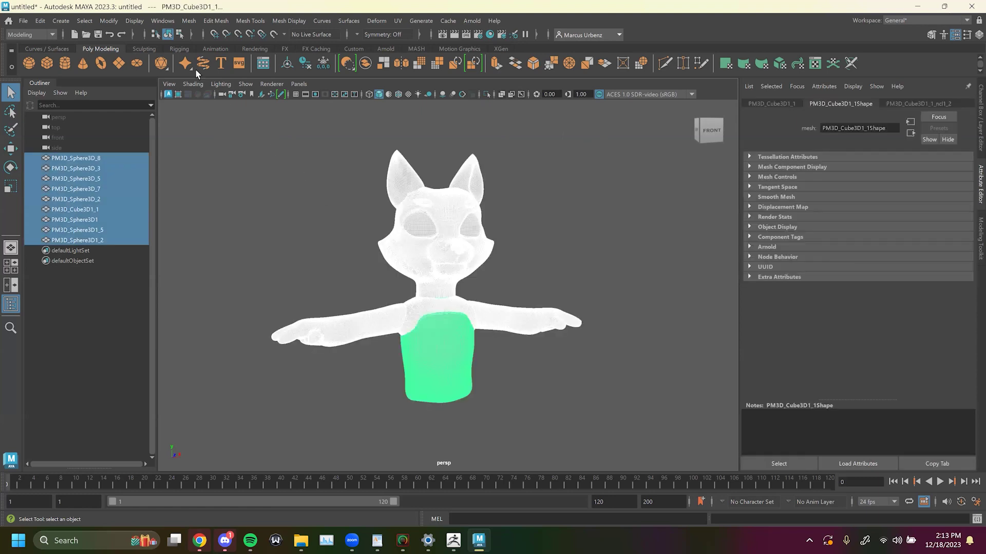
pyautogui.click(189, 20)
pyautogui.click(255, 59)
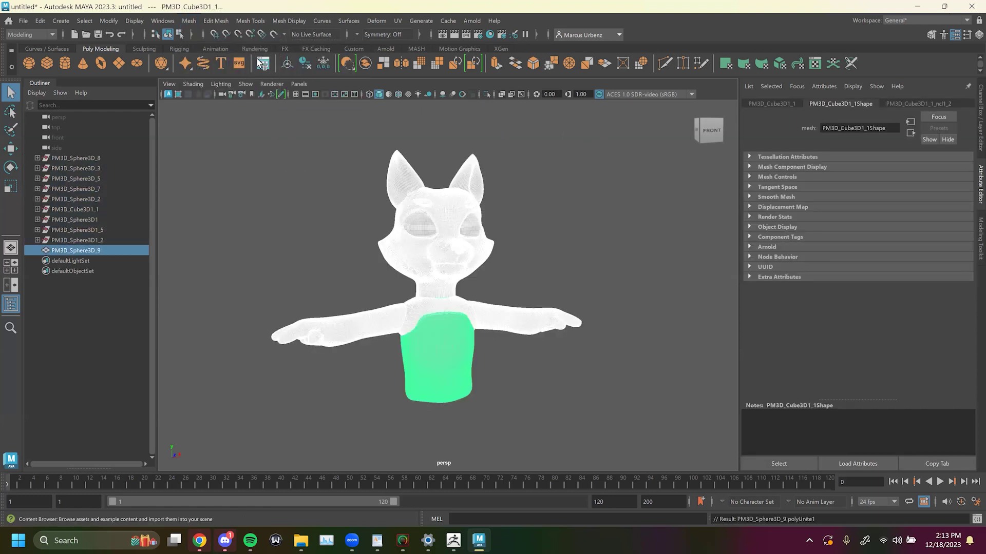
# Delete the combined fox mesh's construction history and center its pivot.
pyautogui.click(367, 220)
pyautogui.click(422, 244)
pyautogui.click(287, 65)
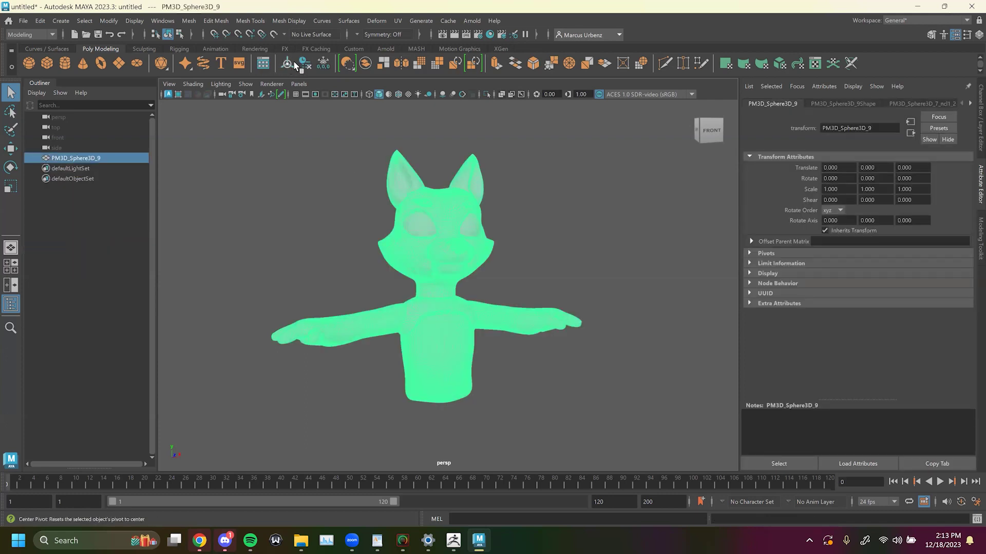
# Deselect the fox mesh and display the viewport with the default material.
pyautogui.click(436, 177)
pyautogui.click(400, 180)
pyautogui.click(423, 166)
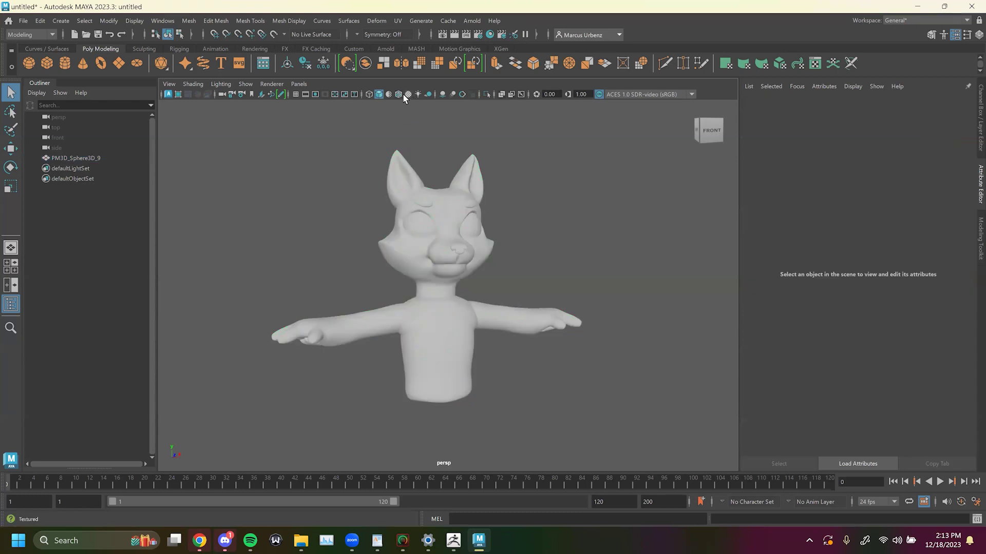
pyautogui.click(389, 94)
pyautogui.moveTo(447, 246)
pyautogui.keyDown('alt'); pyautogui.mouseDown()
pyautogui.moveTo(430, 245)
pyautogui.moveTo(457, 243)
pyautogui.moveTo(401, 241)
pyautogui.moveTo(428, 244)
pyautogui.mouseUp(); pyautogui.keyUp('alt')
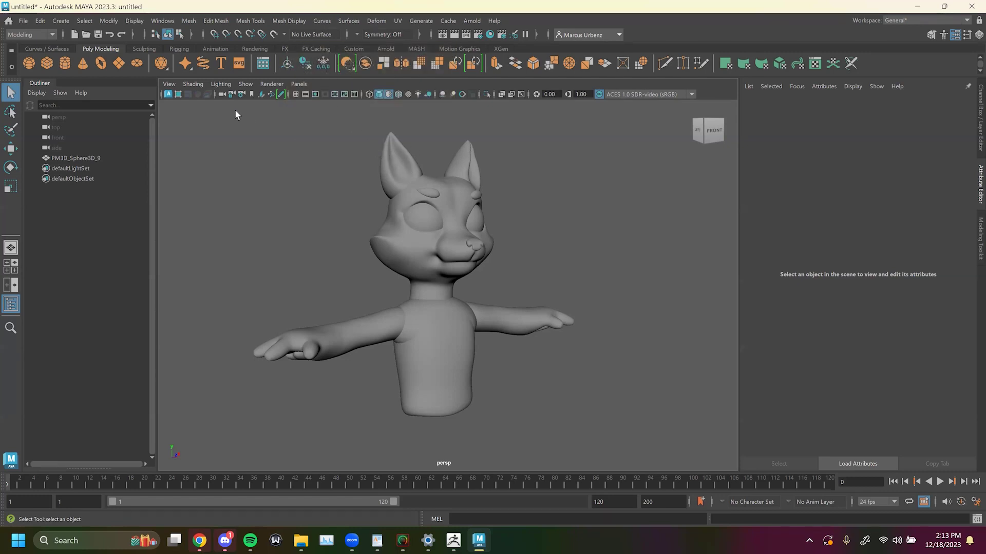
# Hide the fox mesh and create a polygon cube at the origin, framed in the perspective view.
pyautogui.click(390, 178)
pyautogui.press('h')
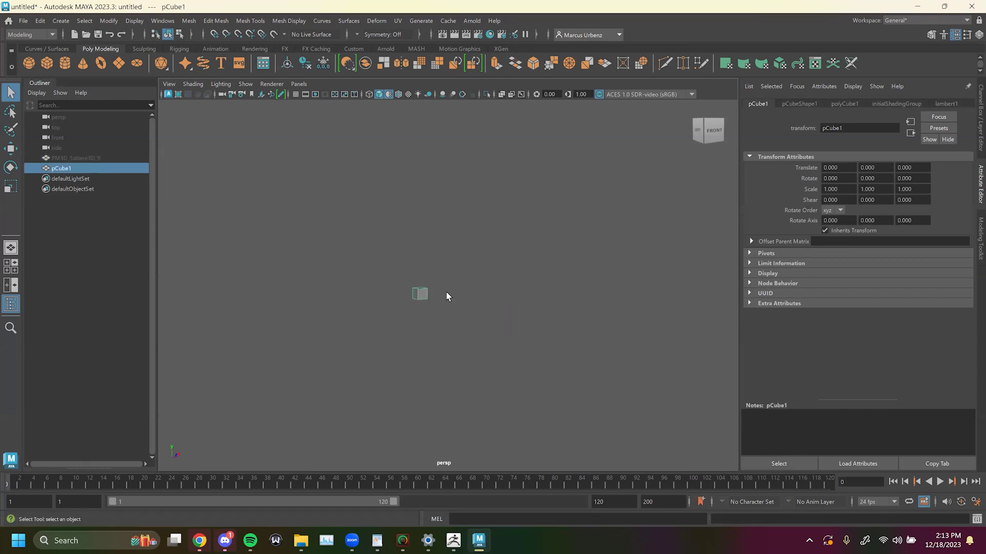
pyautogui.press('f')
pyautogui.press('space')
pyautogui.press('space')
pyautogui.keyDown('alt'); pyautogui.moveTo(556, 298); pyautogui.dragTo(469, 262, button='right'); pyautogui.keyUp('alt')
pyautogui.moveTo(469, 262)
pyautogui.keyDown('alt'); pyautogui.mouseDown()
pyautogui.moveTo(468, 270)
pyautogui.moveTo(463, 258)
pyautogui.mouseUp(); pyautogui.keyUp('alt')
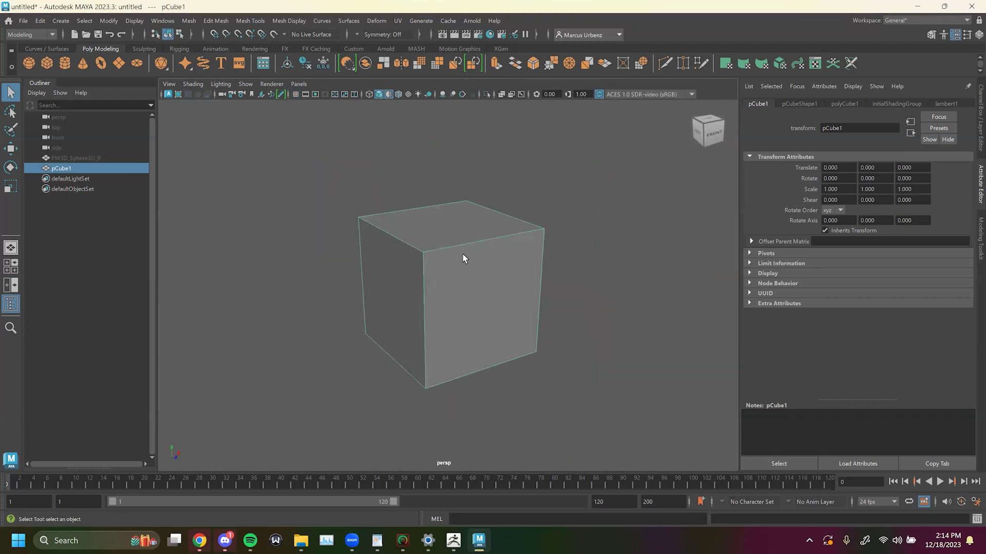
# Make the cube a live surface and activate the Quad Draw tool.
pyautogui.click(274, 34)
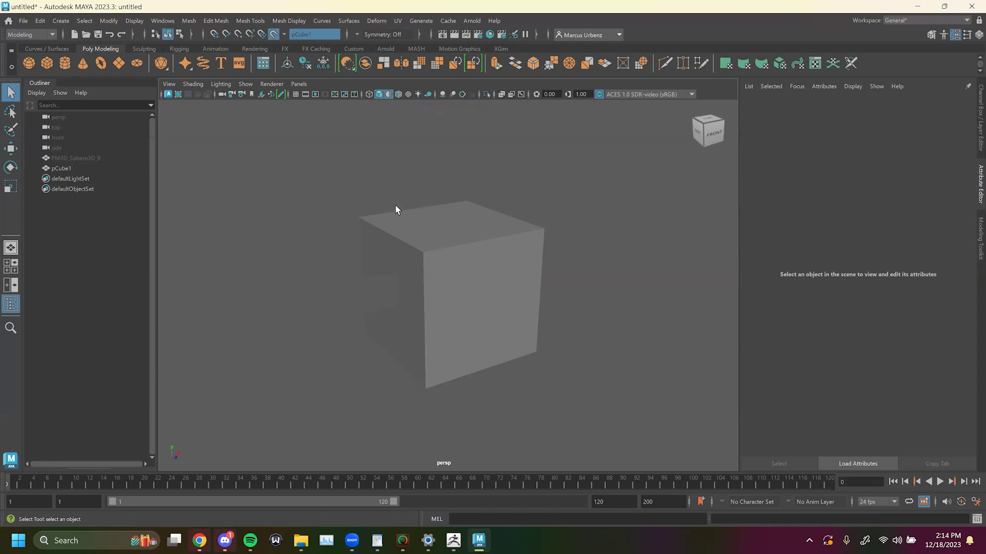
pyautogui.click(980, 226)
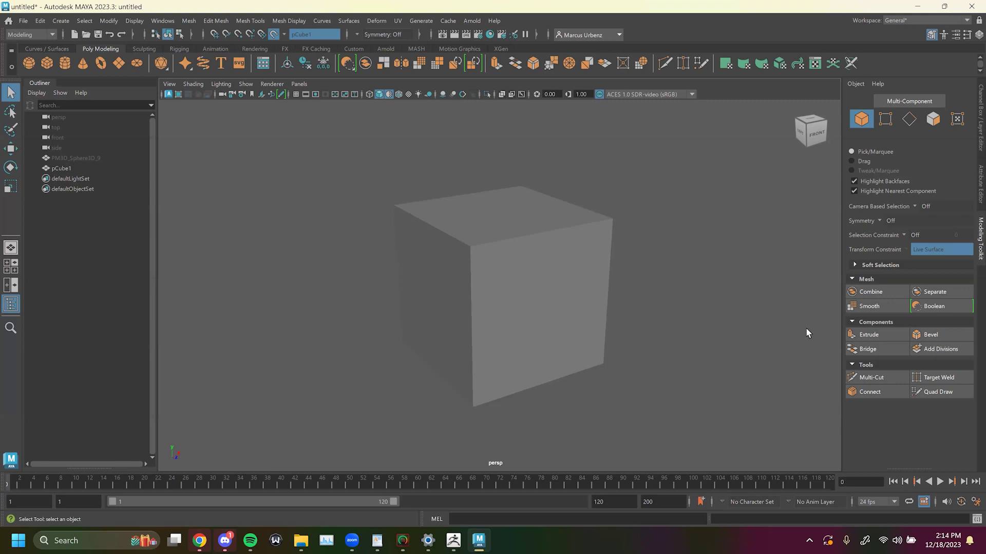
pyautogui.click(932, 392)
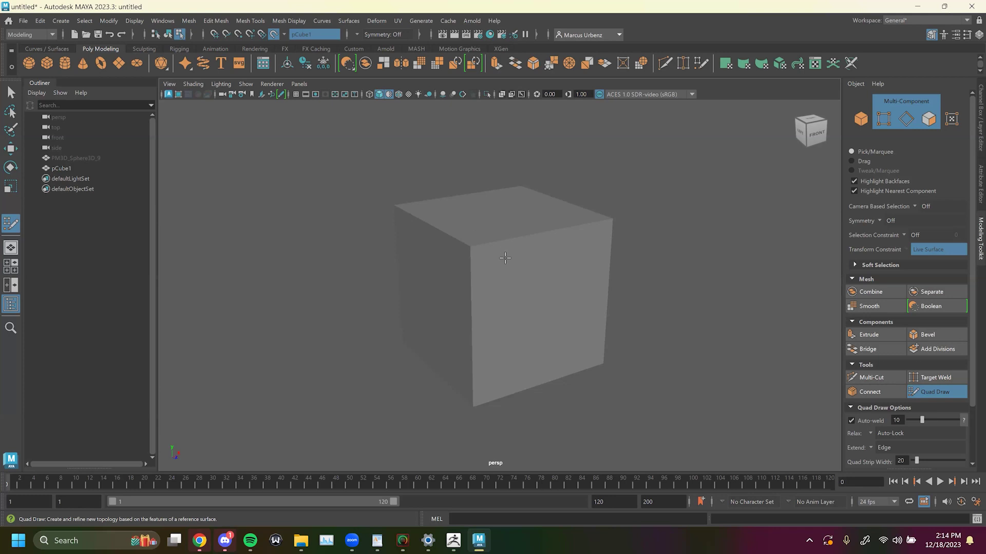
# Place Quad Draw dots on the cube's front face and fill them into two adjoining quads along its upper edge.
pyautogui.click(492, 242)
pyautogui.click(555, 230)
pyautogui.click(560, 291)
pyautogui.click(493, 300)
pyautogui.moveTo(564, 247)
pyautogui.keyDown('alt'); pyautogui.mouseDown()
pyautogui.moveTo(535, 240)
pyautogui.moveTo(561, 257)
pyautogui.moveTo(504, 259)
pyautogui.mouseUp(); pyautogui.keyUp('alt')
pyautogui.keyDown('shift'); pyautogui.click(503, 260); pyautogui.keyUp('shift')
pyautogui.keyDown('alt'); pyautogui.moveTo(581, 249); pyautogui.dragTo(511, 260); pyautogui.keyUp('alt')
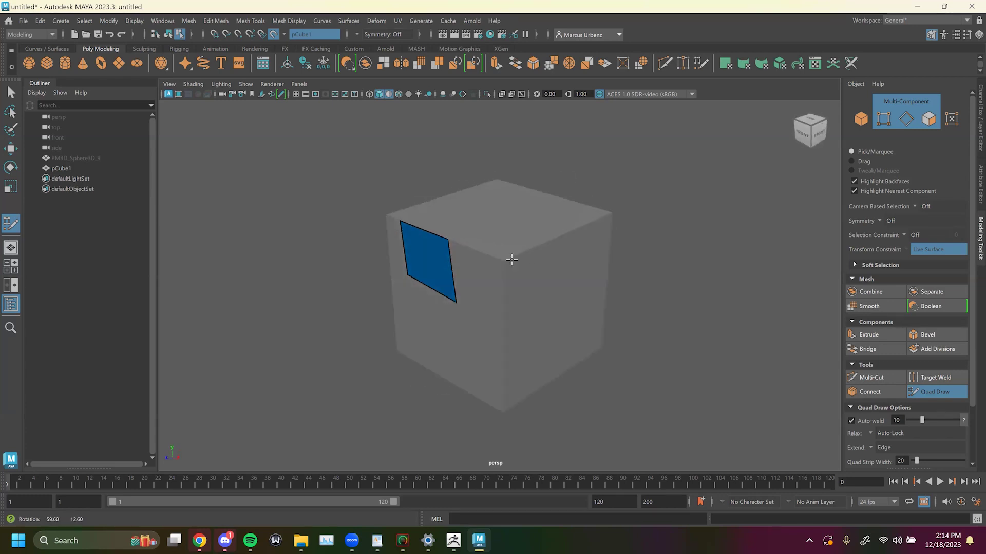
pyautogui.keyDown('shift'); pyautogui.click(490, 295); pyautogui.keyUp('shift')
pyautogui.keyDown('alt'); pyautogui.moveTo(539, 266); pyautogui.dragTo(499, 284); pyautogui.keyUp('alt')
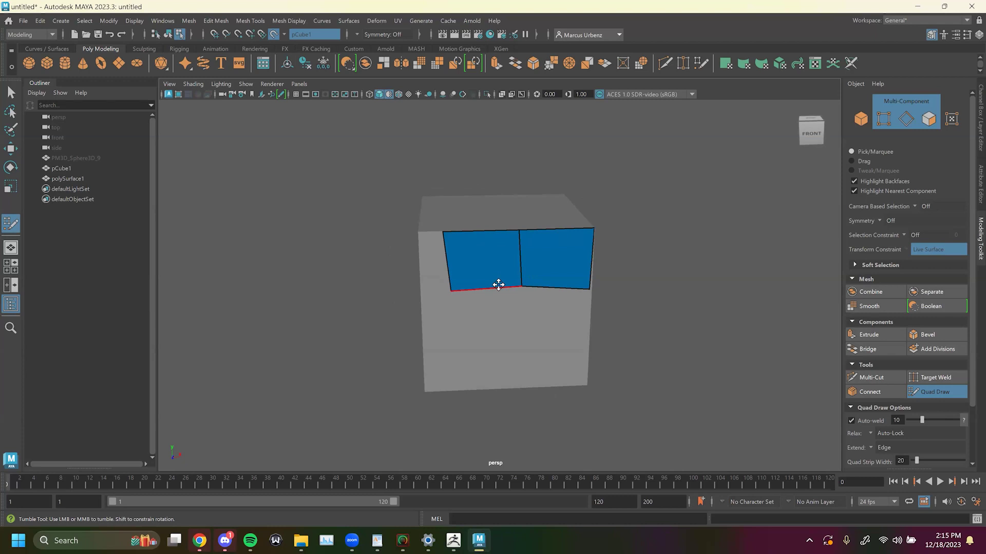
# Try extending the quads' lower border edge loop downward, and undo the extension.
pyautogui.moveTo(497, 307); pyautogui.dragTo(498, 332, button='middle')
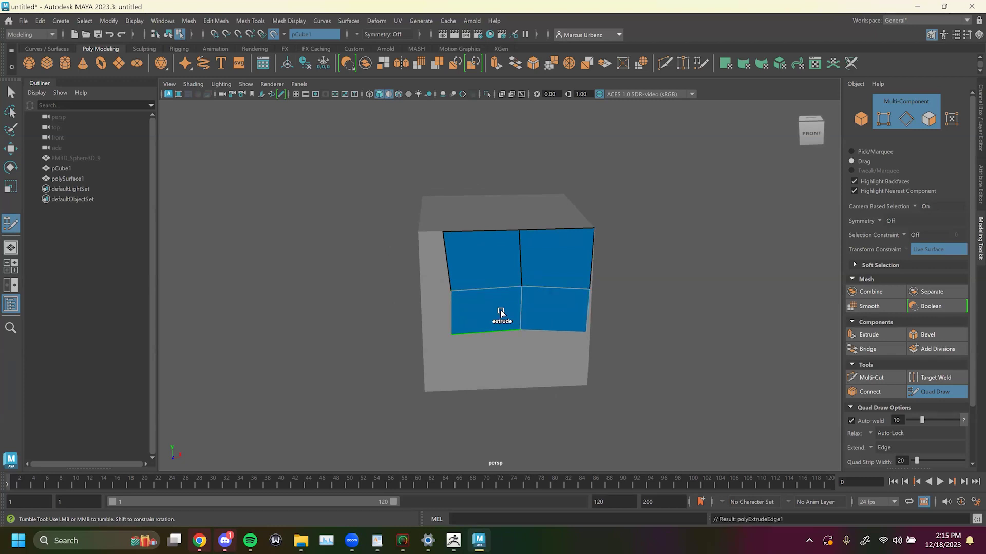
pyautogui.hotkey('ctrl', 'z')
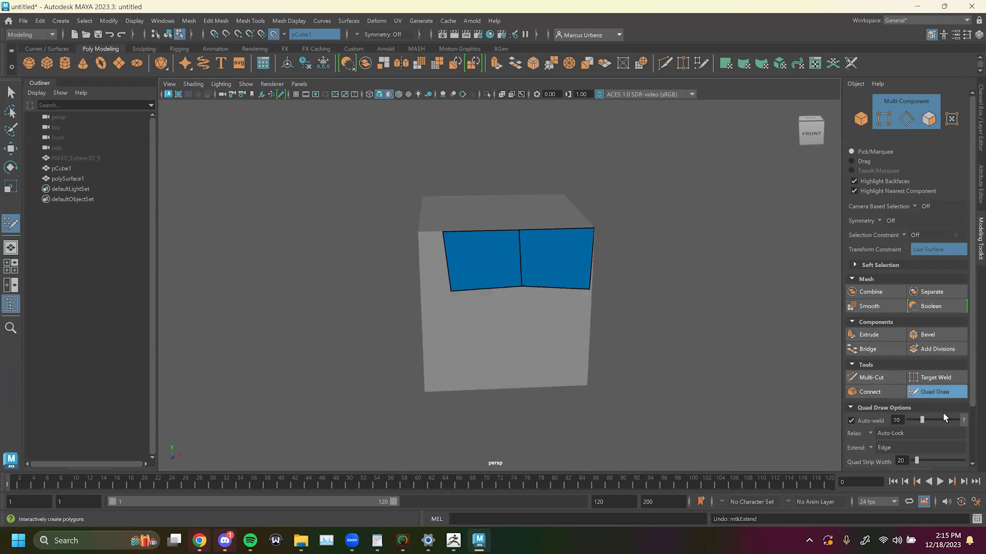
# Examine the list of Quad Draw keyboard and mouse shortcuts, and view the quads on the cube from the front.
pyautogui.scroll(-3, 916, 393)
pyautogui.click(891, 455)
pyautogui.scroll(-5, 889, 443)
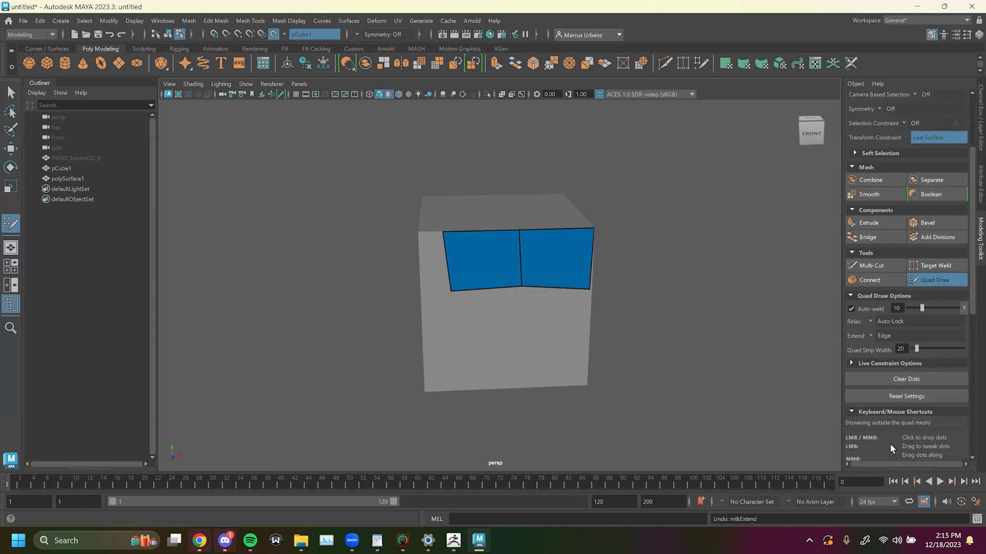
pyautogui.scroll(-5, 913, 392)
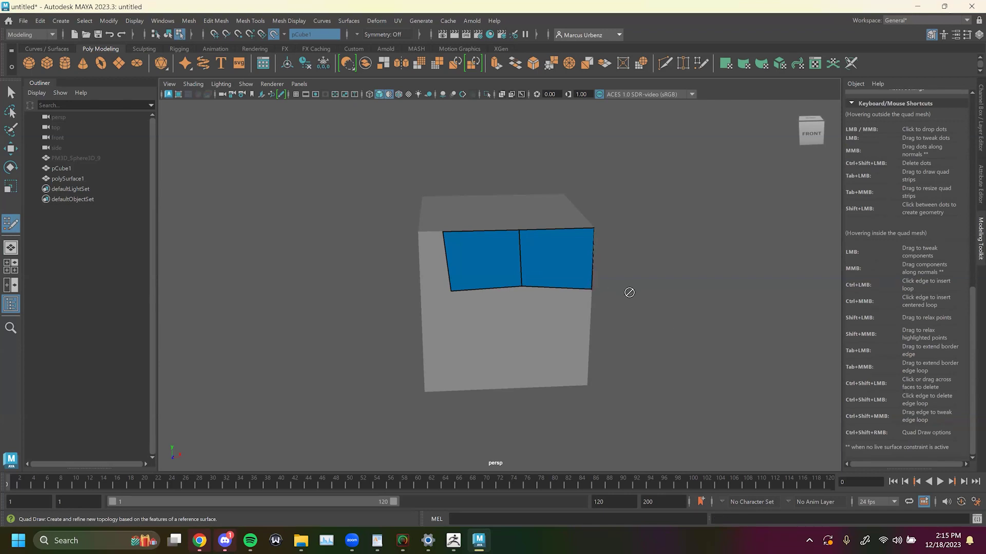
pyautogui.keyDown('alt'); pyautogui.moveTo(649, 291); pyautogui.dragTo(495, 253); pyautogui.keyUp('alt')
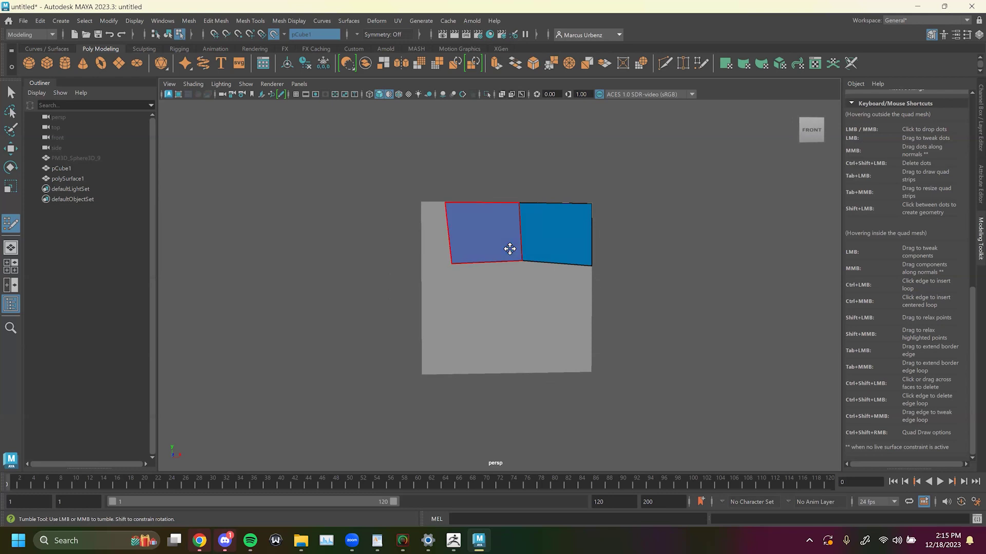
pyautogui.keyDown('alt'); pyautogui.moveTo(560, 222); pyautogui.dragTo(214, 192); pyautogui.keyUp('alt')
# Exit Quad Draw and delete the practice cube and the quads drawn on it.
pyautogui.press('q')
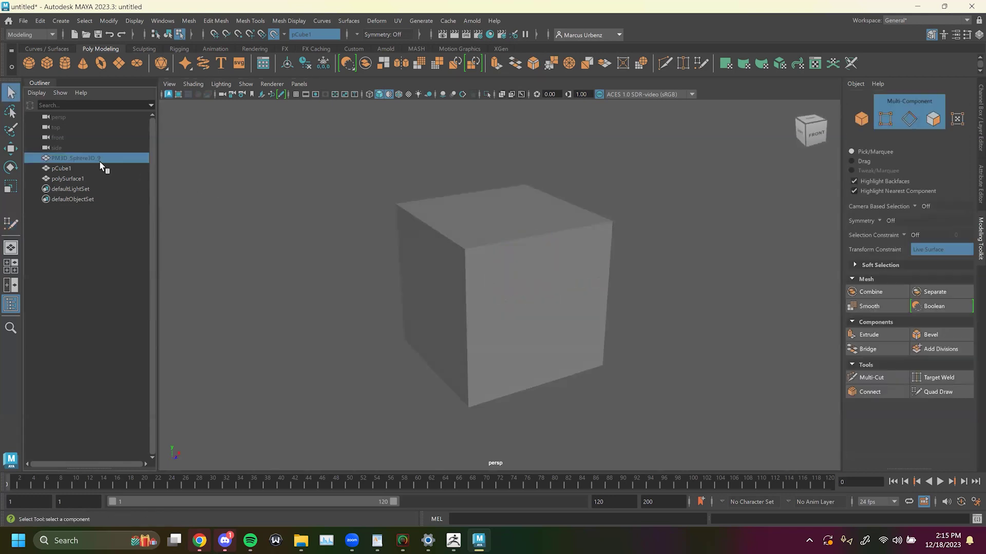
pyautogui.click(101, 168)
pyautogui.press('Delete')
pyautogui.click(111, 167)
pyautogui.press('Delete')
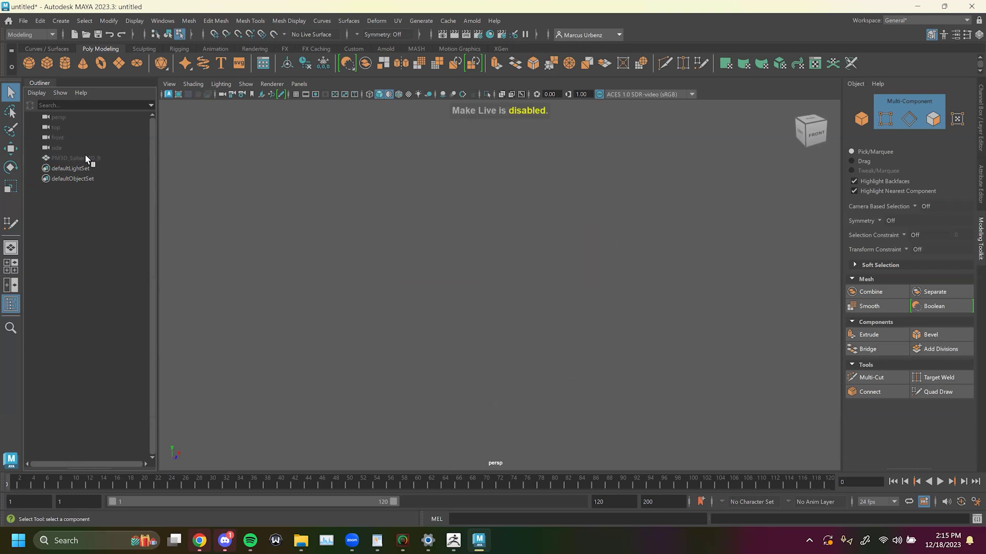
# Unhide the combined fox mesh PM3D_Sphere3D_9.
pyautogui.click(86, 158)
pyautogui.hotkey('shift', 'h')
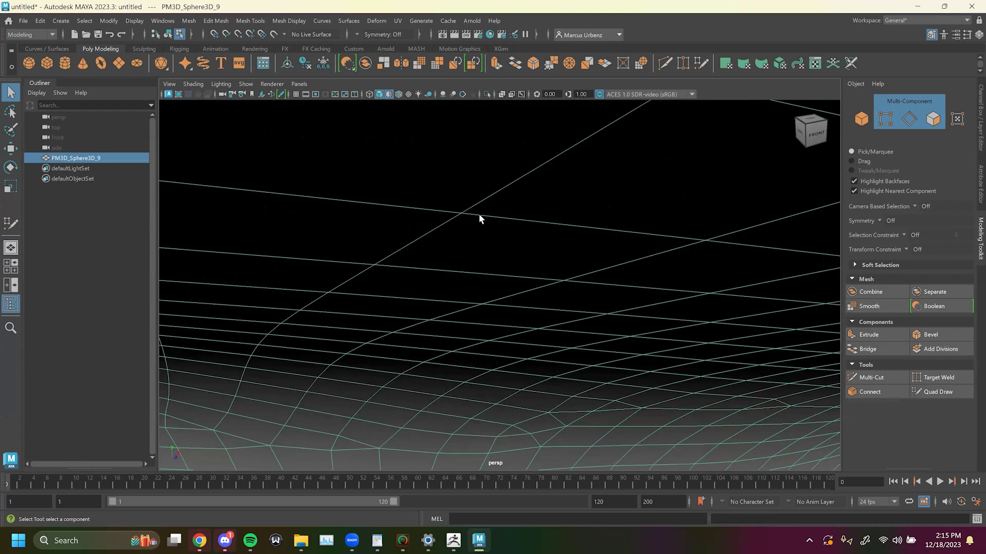
pyautogui.scroll(-5, 479, 214)
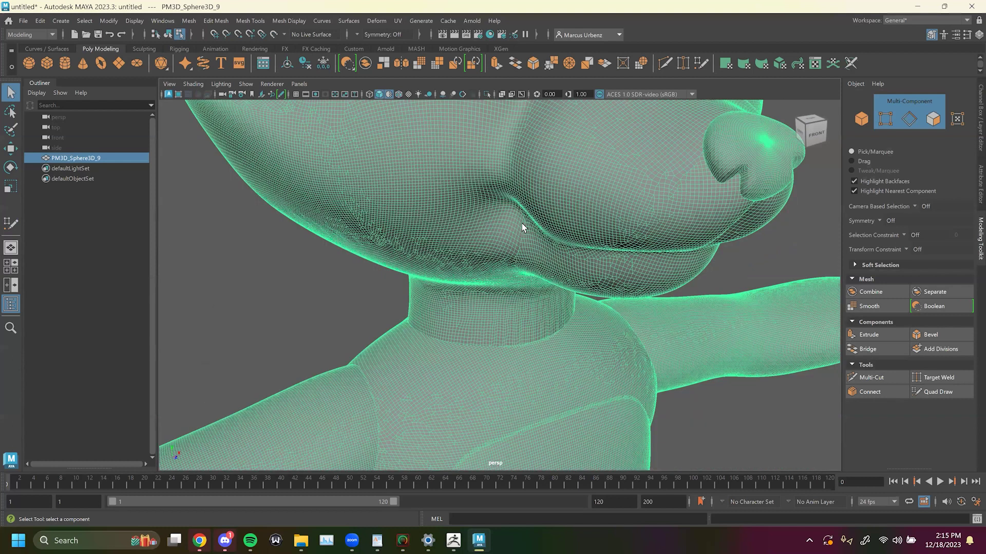
# Make the combined fox mesh the live surface and activate Quad Draw.
pyautogui.press('f')
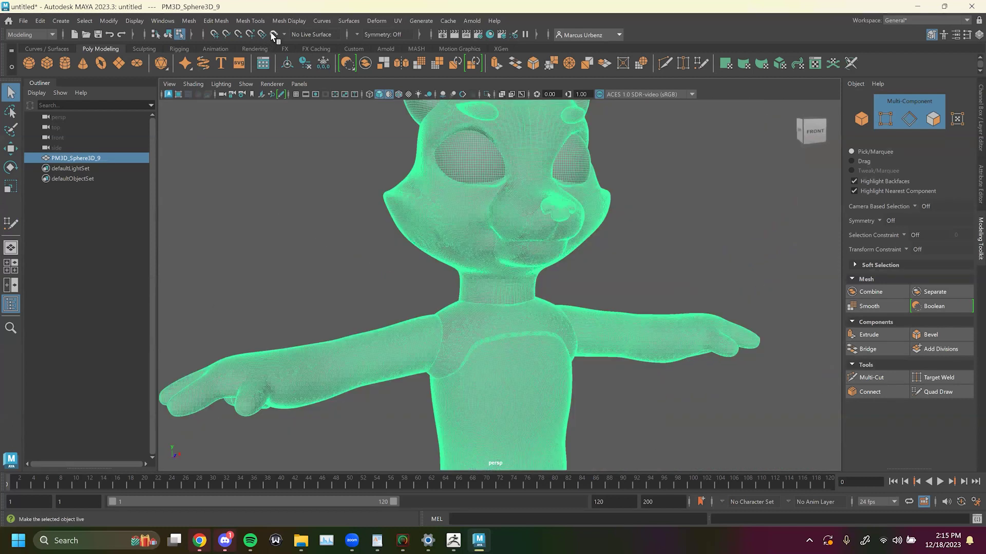
pyautogui.click(273, 34)
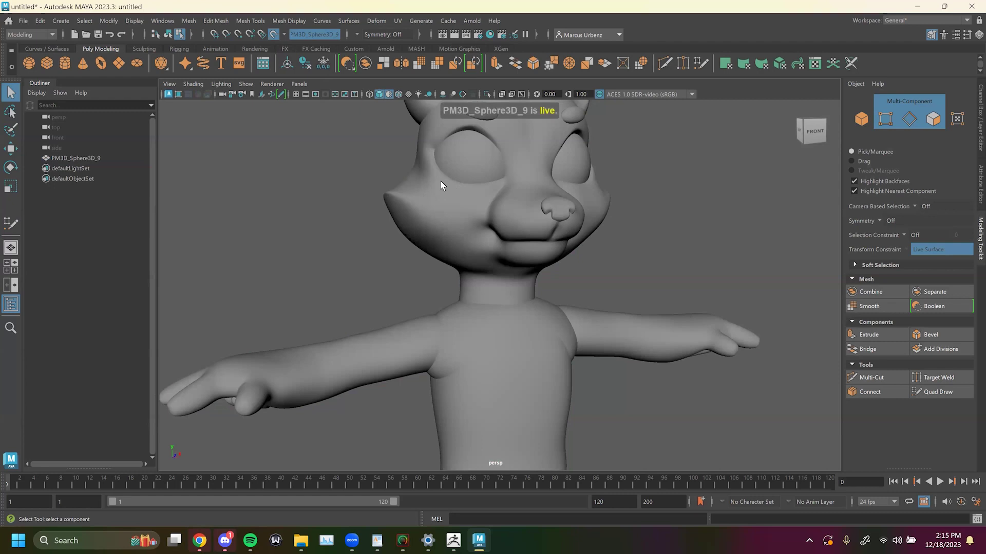
pyautogui.click(937, 392)
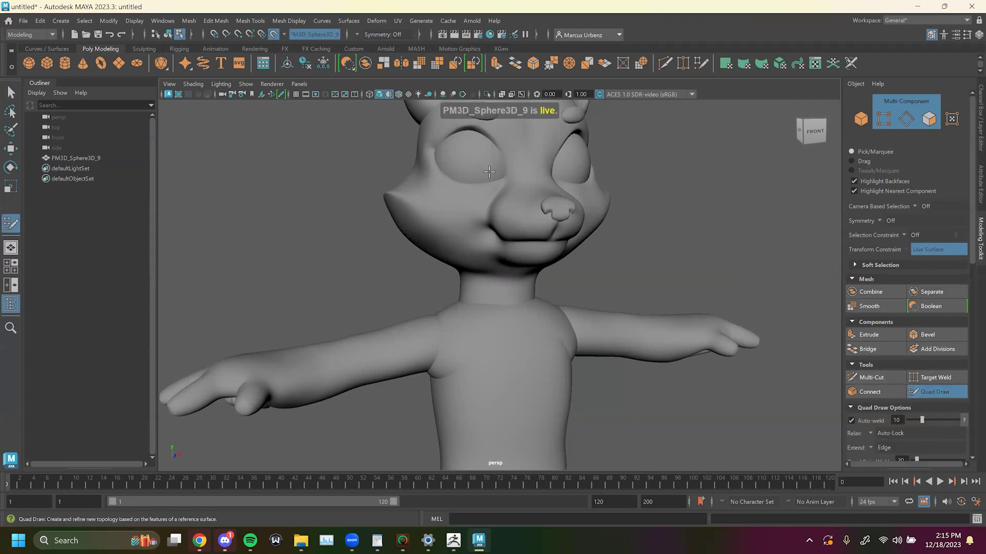
# Draw two connected quads along the inner rim of the fox's right eye, going up from the inner corner.
pyautogui.scroll(3, 508, 217)
pyautogui.keyDown('alt'); pyautogui.moveTo(507, 217); pyautogui.dragTo(589, 276); pyautogui.keyUp('alt')
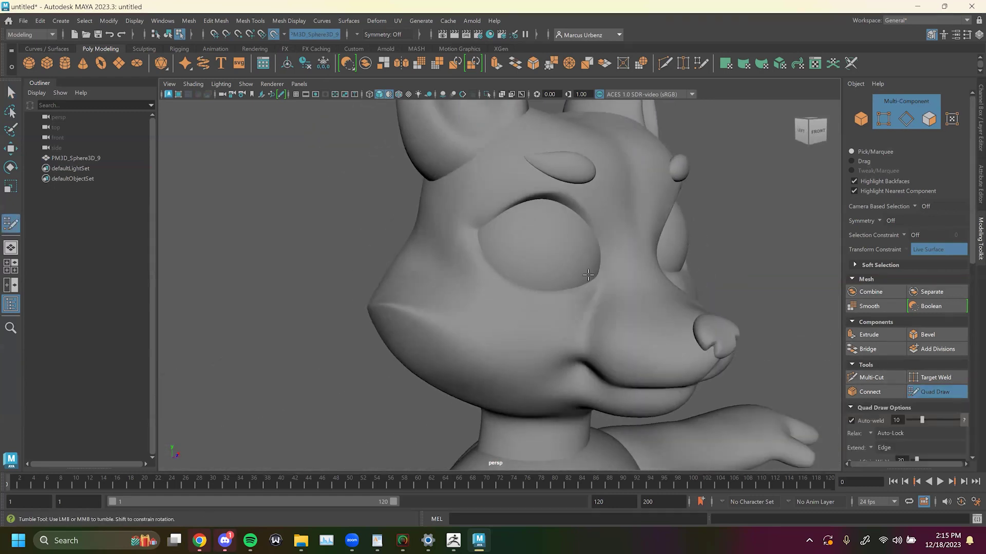
pyautogui.click(602, 249)
pyautogui.click(612, 242)
pyautogui.keyDown('shift'); pyautogui.click(607, 262); pyautogui.keyUp('shift')
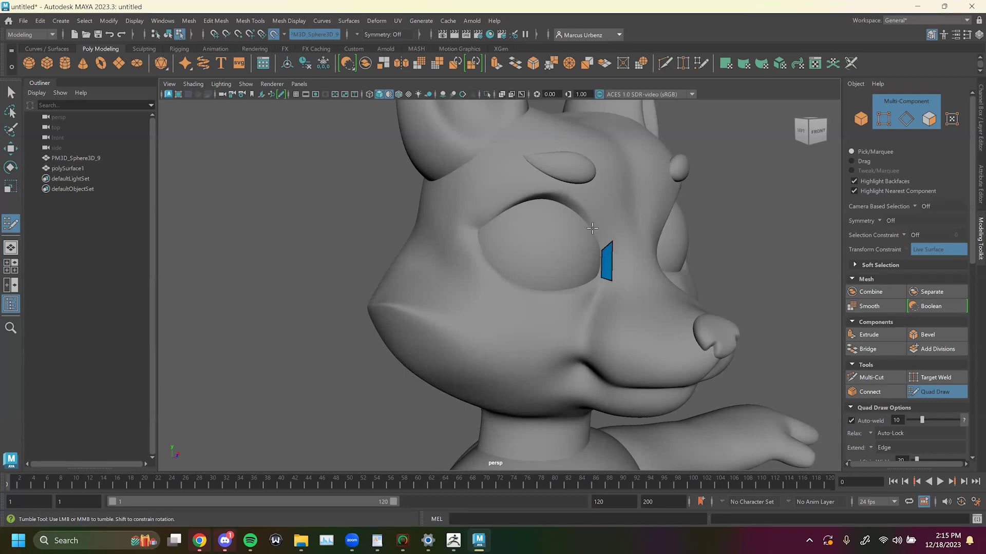
pyautogui.click(602, 212)
pyautogui.keyDown('shift'); pyautogui.click(600, 229); pyautogui.keyUp('shift')
# Continue the strip with two more quads along the upper rim of the right eye.
pyautogui.click(568, 205)
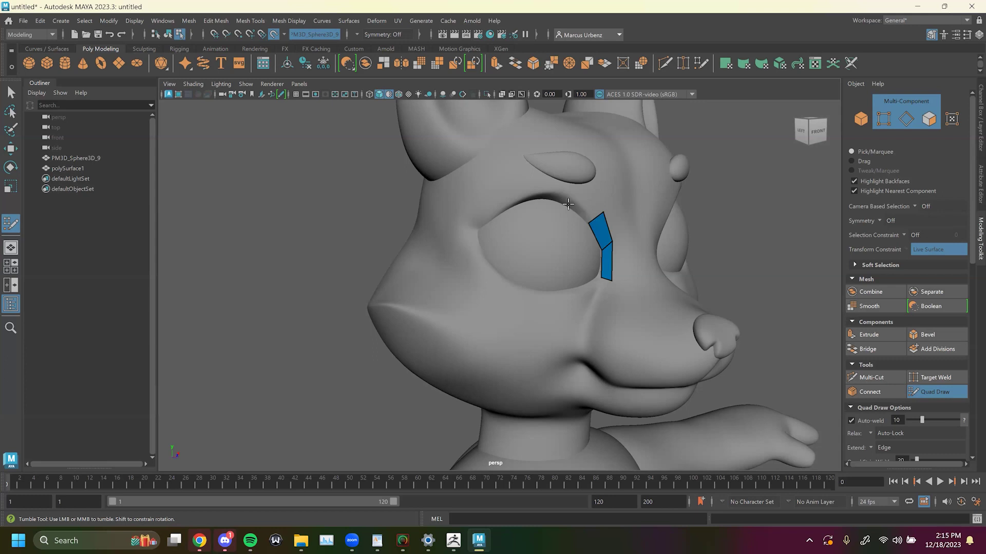
pyautogui.click(575, 191)
pyautogui.keyDown('shift'); pyautogui.click(585, 207); pyautogui.keyUp('shift')
pyautogui.click(548, 194)
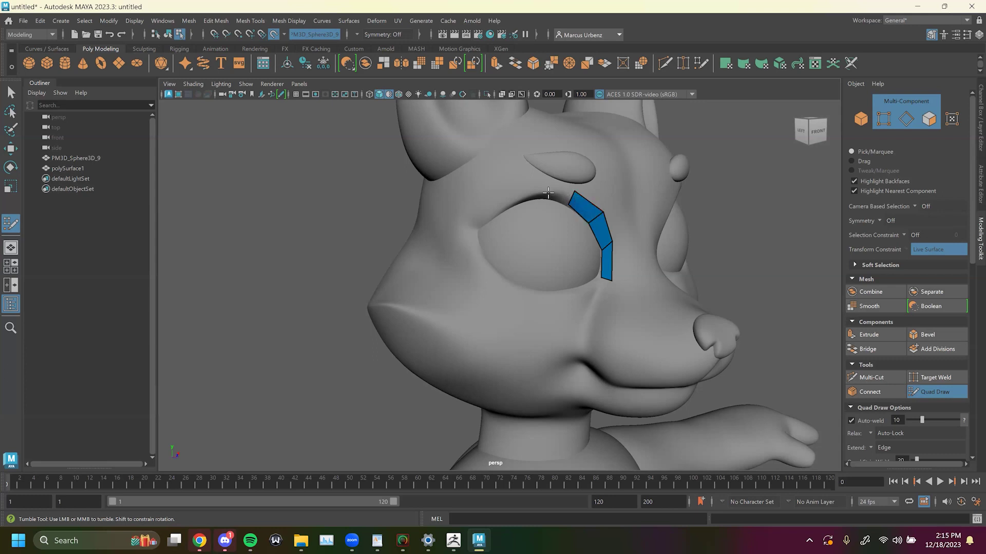
pyautogui.click(550, 186)
pyautogui.keyDown('shift'); pyautogui.click(559, 196); pyautogui.keyUp('shift')
# Add a quad to the strip's lower end, curving below the inner corner of the right eye.
pyautogui.press('space')
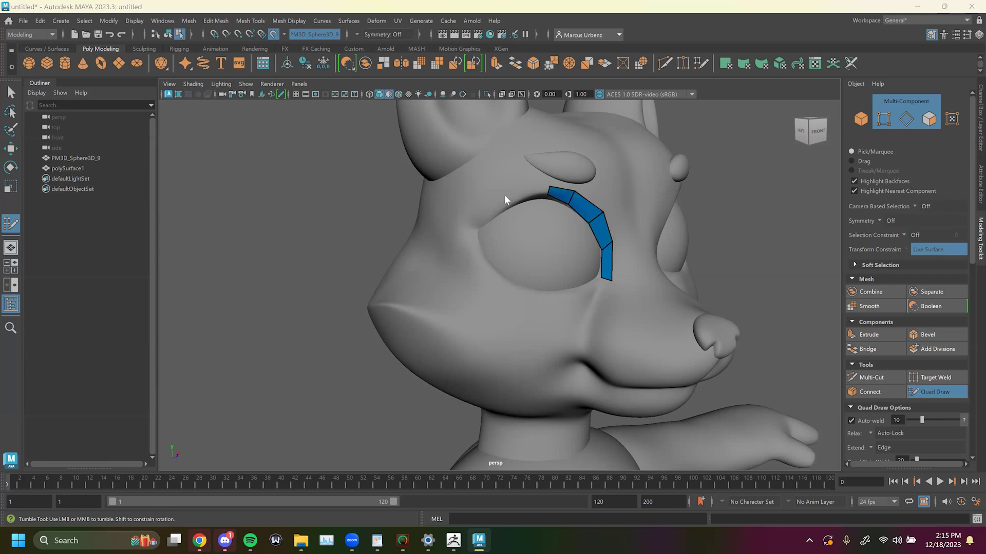
pyautogui.moveTo(513, 213); pyautogui.dragTo(514, 193)
pyautogui.press('space')
pyautogui.moveTo(542, 222); pyautogui.dragTo(606, 260)
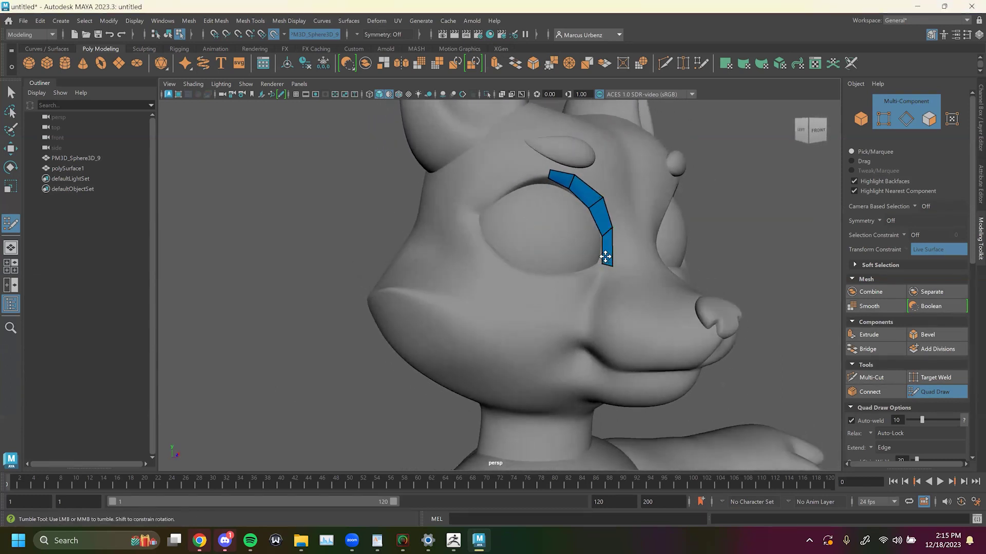
pyautogui.keyDown('alt'); pyautogui.moveTo(608, 258); pyautogui.dragTo(589, 310); pyautogui.keyUp('alt')
pyautogui.click(581, 312)
pyautogui.click(584, 319)
pyautogui.keyDown('shift'); pyautogui.click(591, 307); pyautogui.keyUp('shift')
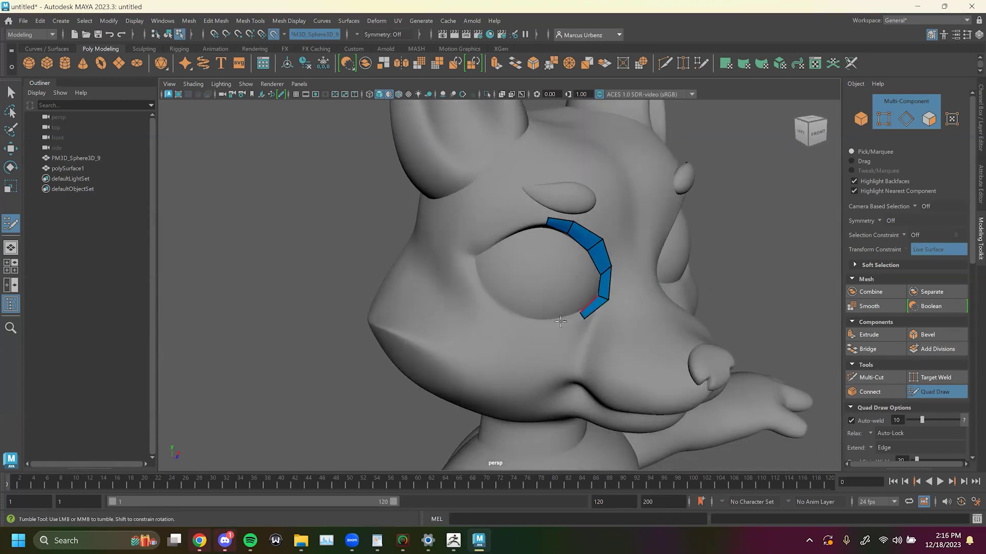
# Extend the strip with three quads along the lower rim of the right eye toward its outer corner.
pyautogui.click(542, 321)
pyautogui.click(545, 328)
pyautogui.keyDown('shift'); pyautogui.click(562, 319); pyautogui.keyUp('shift')
pyautogui.click(497, 307)
pyautogui.click(495, 315)
pyautogui.keyDown('shift'); pyautogui.click(518, 316); pyautogui.keyUp('shift')
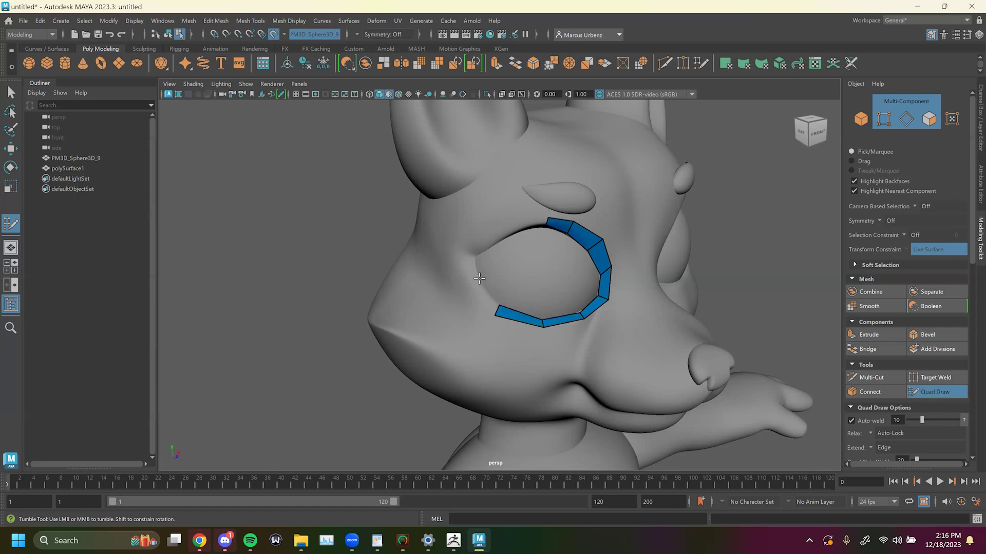
pyautogui.click(479, 279)
pyautogui.click(467, 287)
pyautogui.keyDown('shift'); pyautogui.click(482, 297); pyautogui.keyUp('shift')
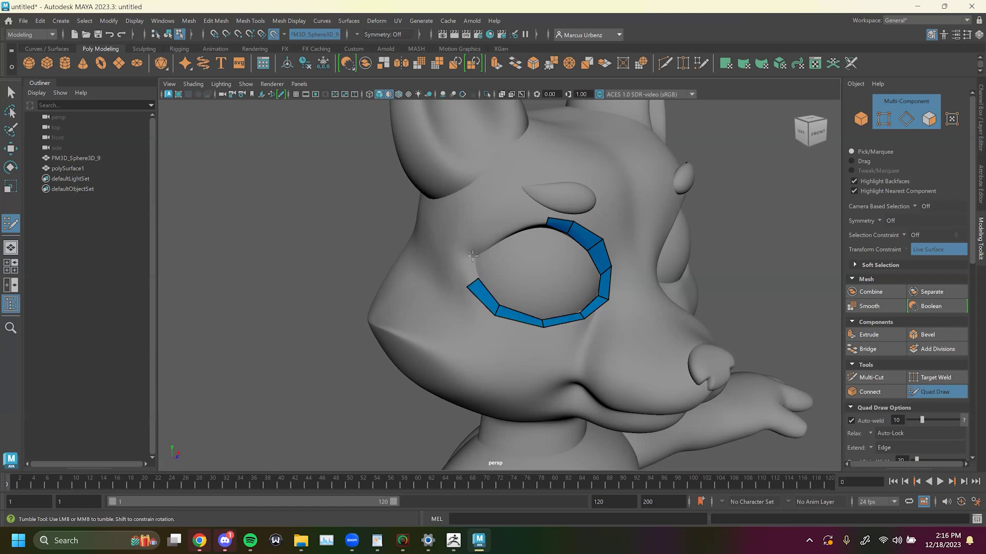
# Add quads around the outer corner and upper rim of the right eye to close the strip into a loop.
pyautogui.click(462, 250)
pyautogui.keyDown('shift'); pyautogui.click(480, 242); pyautogui.keyUp('shift')
pyautogui.click(491, 227)
pyautogui.keyDown('shift'); pyautogui.click(486, 240); pyautogui.keyUp('shift')
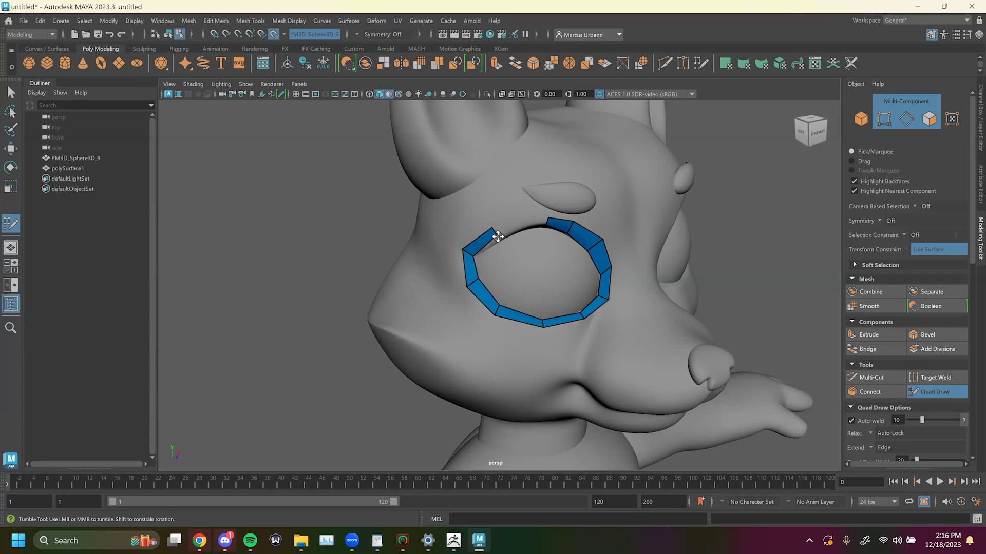
pyautogui.keyDown('shift'); pyautogui.click(522, 222); pyautogui.keyUp('shift')
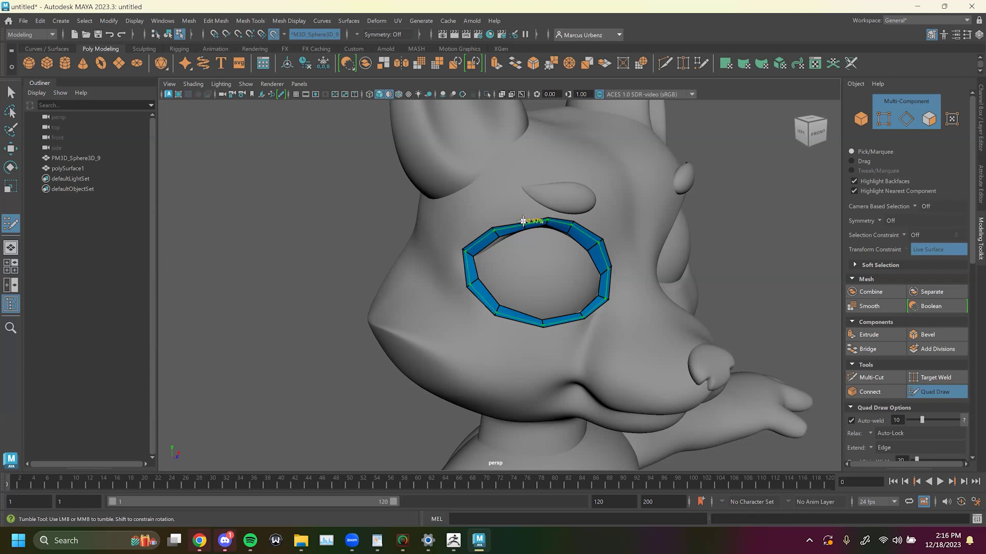
# Adjust an outer vertex on the upper inner part of the eye loop, moving it slightly toward the eye.
pyautogui.keyDown('alt'); pyautogui.moveTo(550, 234); pyautogui.dragTo(537, 232); pyautogui.keyUp('alt')
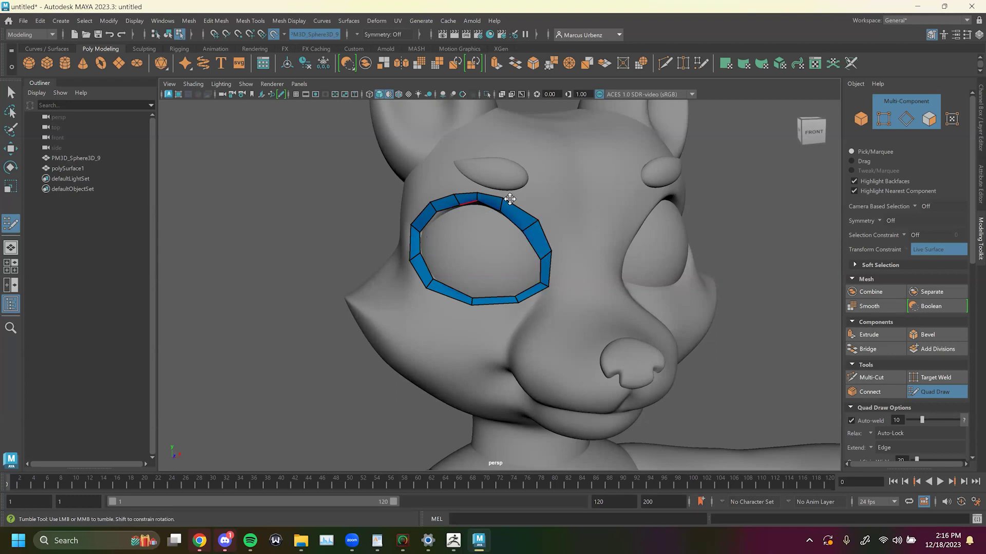
pyautogui.keyDown('alt'); pyautogui.moveTo(564, 233); pyautogui.dragTo(390, 413, button='right'); pyautogui.keyUp('alt')
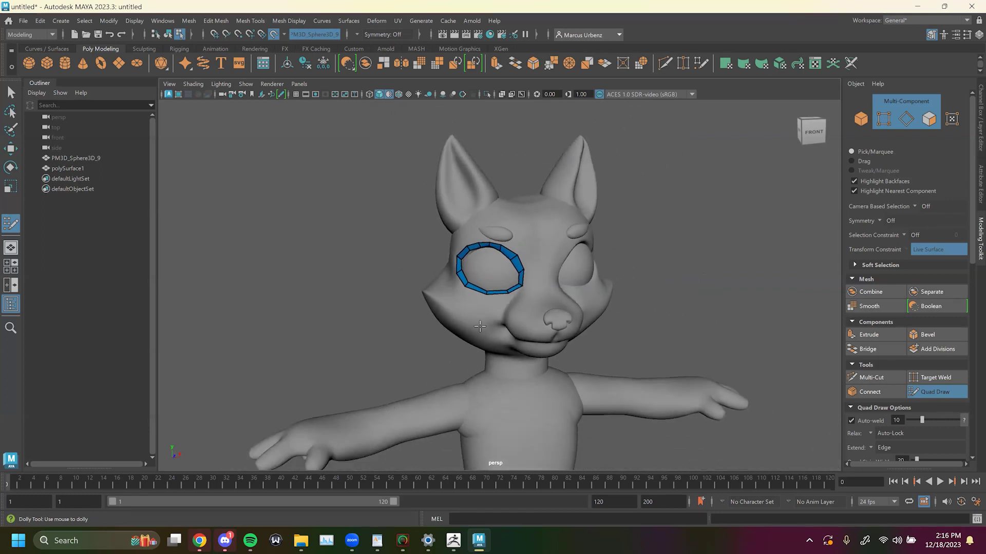
pyautogui.scroll(8, 491, 256)
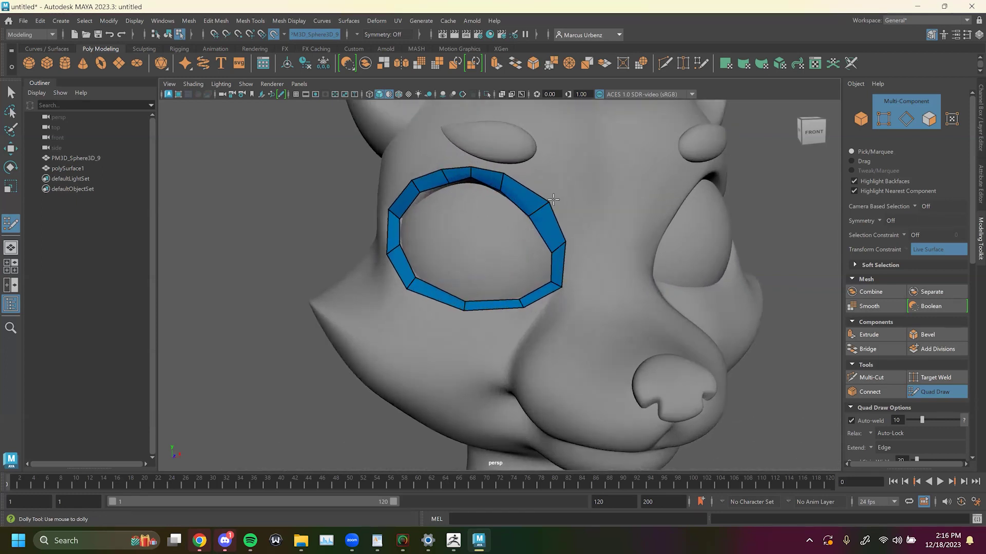
pyautogui.moveTo(545, 202); pyautogui.dragTo(539, 204)
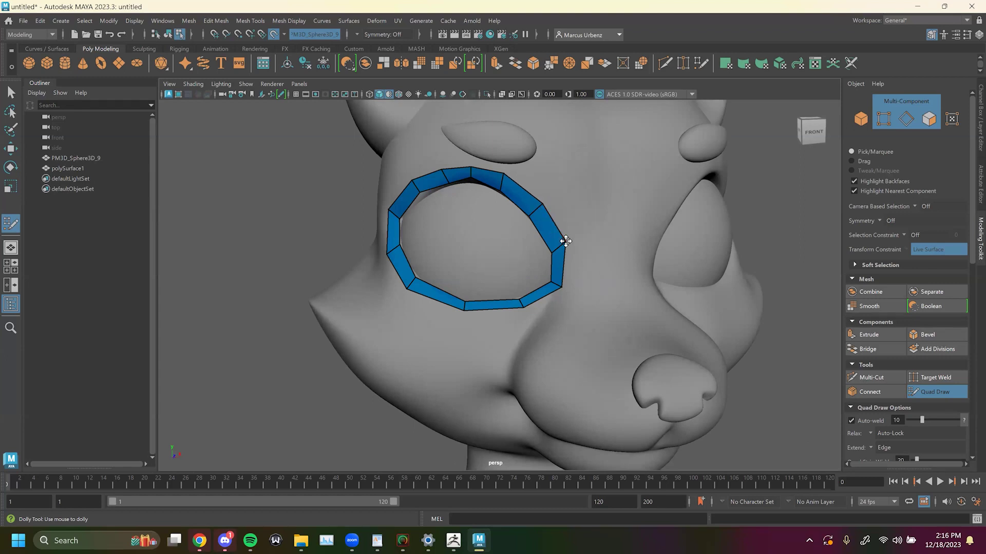
# Consult the Quad Draw shortcut list and relax the quads of the eye loop into a more even ring.
pyautogui.scroll(-5, 538, 273)
pyautogui.scroll(-3, 538, 273)
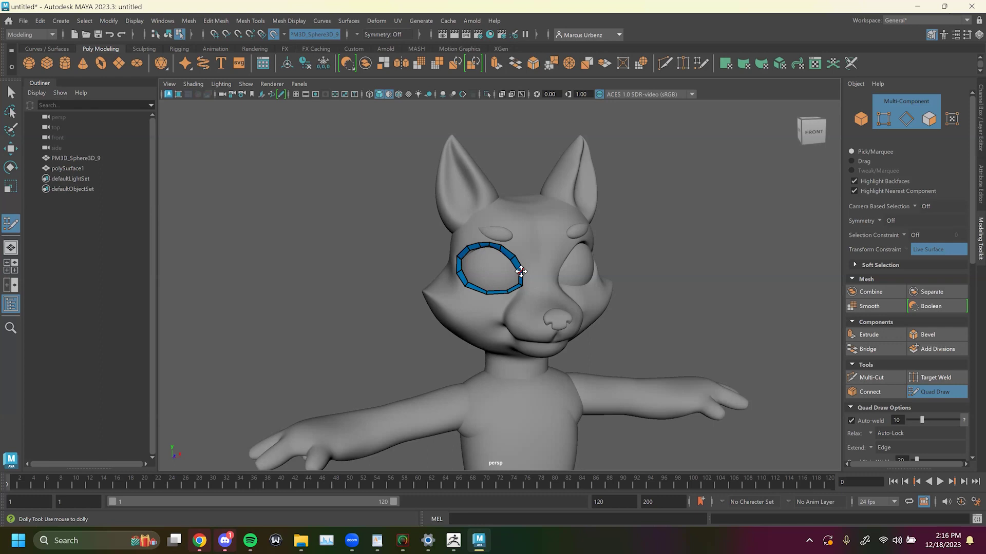
pyautogui.scroll(2, 508, 288)
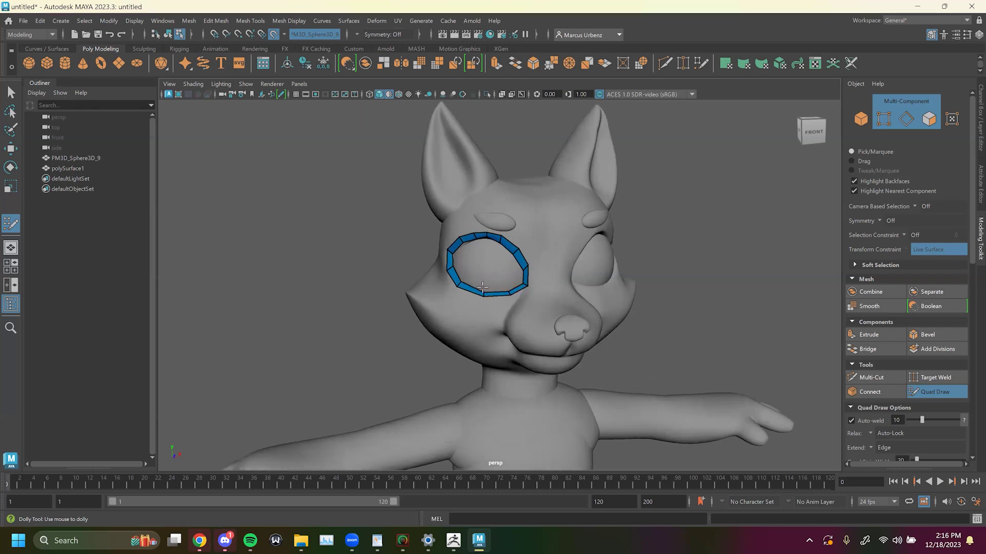
pyautogui.keyDown('alt'); pyautogui.moveTo(535, 324); pyautogui.dragTo(473, 258, button='middle'); pyautogui.keyUp('alt')
pyautogui.keyDown('alt'); pyautogui.moveTo(580, 279); pyautogui.dragTo(481, 268); pyautogui.keyUp('alt')
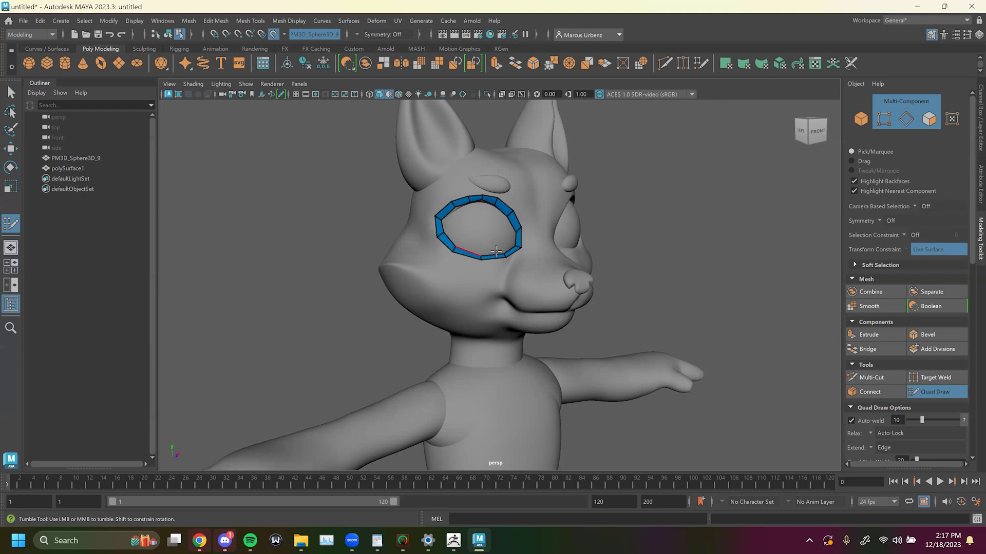
pyautogui.scroll(1, 525, 239)
pyautogui.keyDown('alt'); pyautogui.moveTo(525, 240); pyautogui.dragTo(562, 260); pyautogui.keyUp('alt')
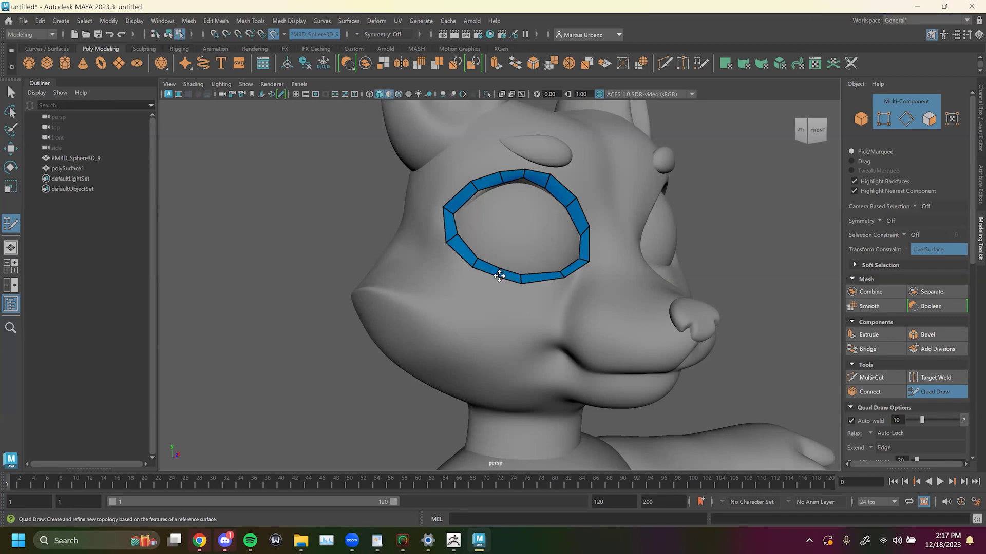
pyautogui.scroll(-8, 886, 415)
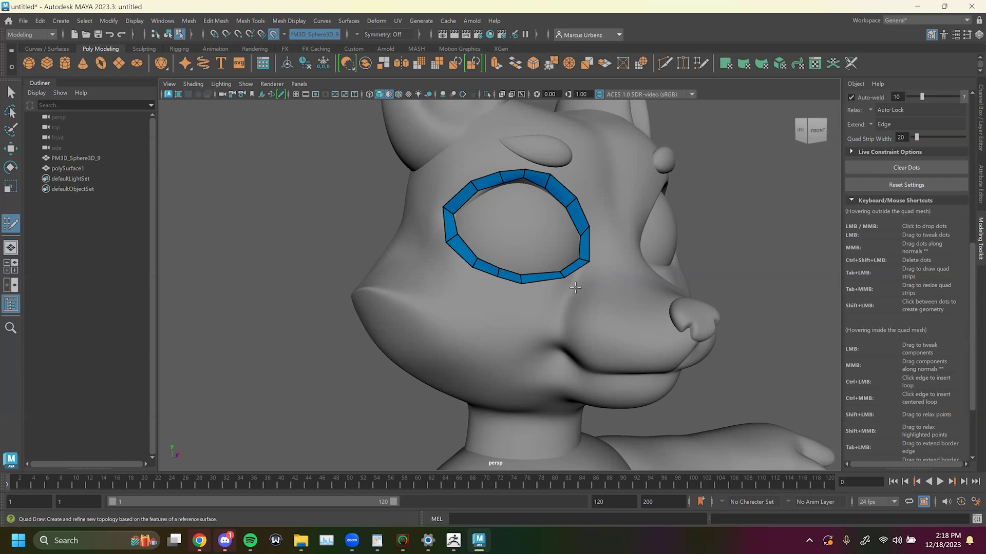
pyautogui.keyDown('alt'); pyautogui.moveTo(575, 275); pyautogui.dragTo(513, 176); pyautogui.keyUp('alt')
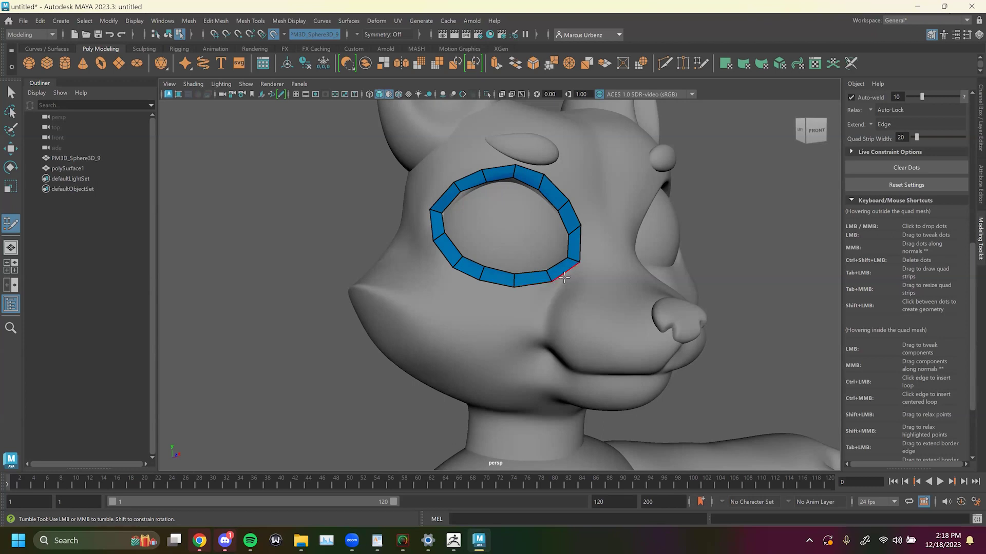
# Exit Quad Draw, isolate polySurface1 in object mode to inspect it alone, and show the fox mesh again.
pyautogui.press('q')
pyautogui.moveTo(316, 215); pyautogui.dragTo(345, 205, button='right')
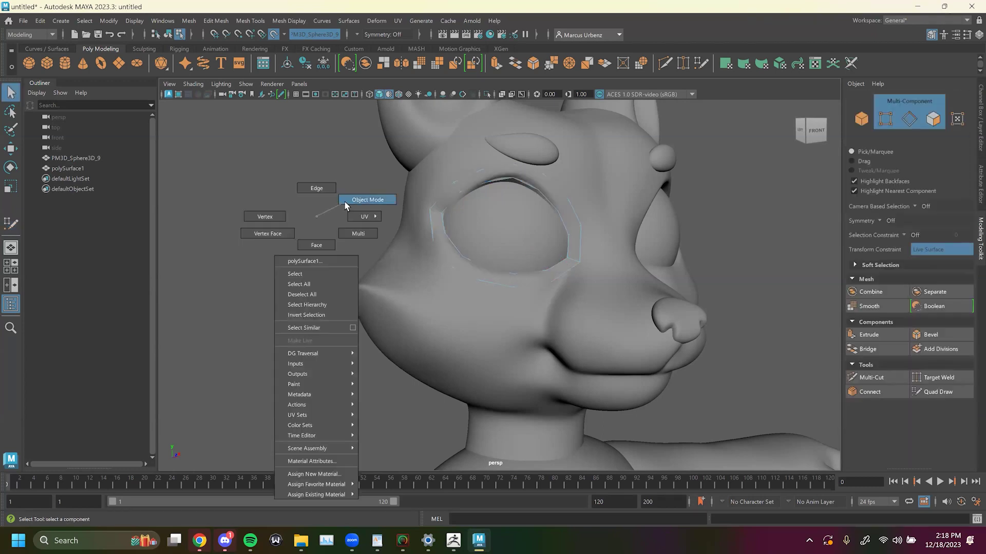
pyautogui.hotkey('ctrl', '1')
pyautogui.moveTo(522, 244)
pyautogui.keyDown('alt'); pyautogui.mouseDown()
pyautogui.moveTo(451, 244)
pyautogui.moveTo(517, 235)
pyautogui.mouseUp(); pyautogui.keyUp('alt')
pyautogui.hotkey('ctrl', '1')
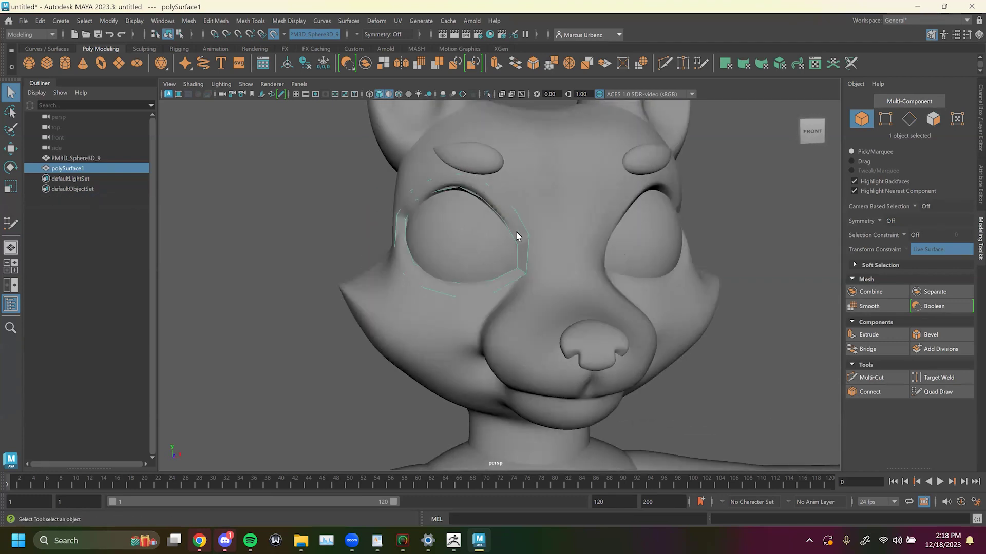
# Reactivate Quad Draw on polySurface1 and set PM3D_Sphere3D_9 as the live surface again.
pyautogui.click(938, 392)
pyautogui.keyDown('alt'); pyautogui.moveTo(619, 255); pyautogui.dragTo(642, 259); pyautogui.keyUp('alt')
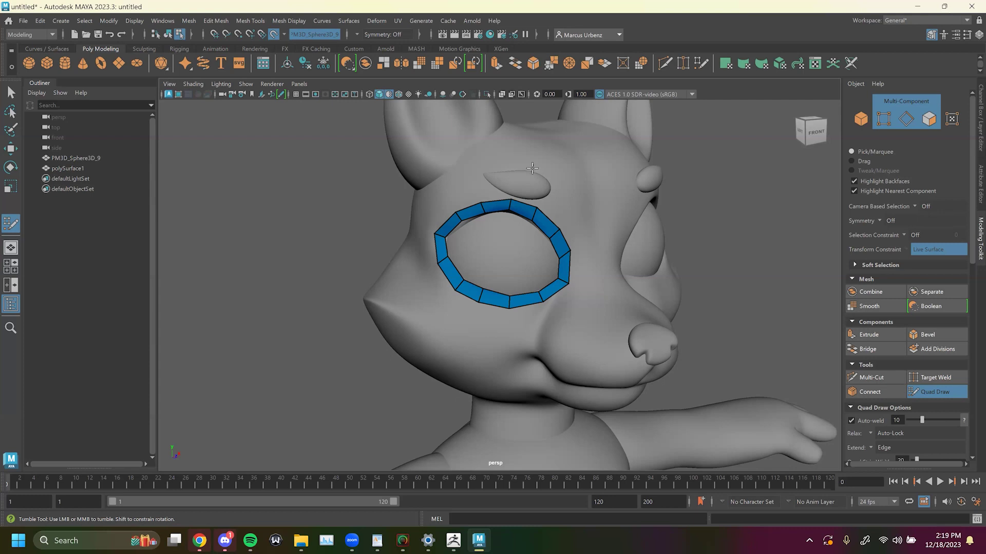
pyautogui.keyDown('alt'); pyautogui.moveTo(569, 278); pyautogui.dragTo(415, 229); pyautogui.keyUp('alt')
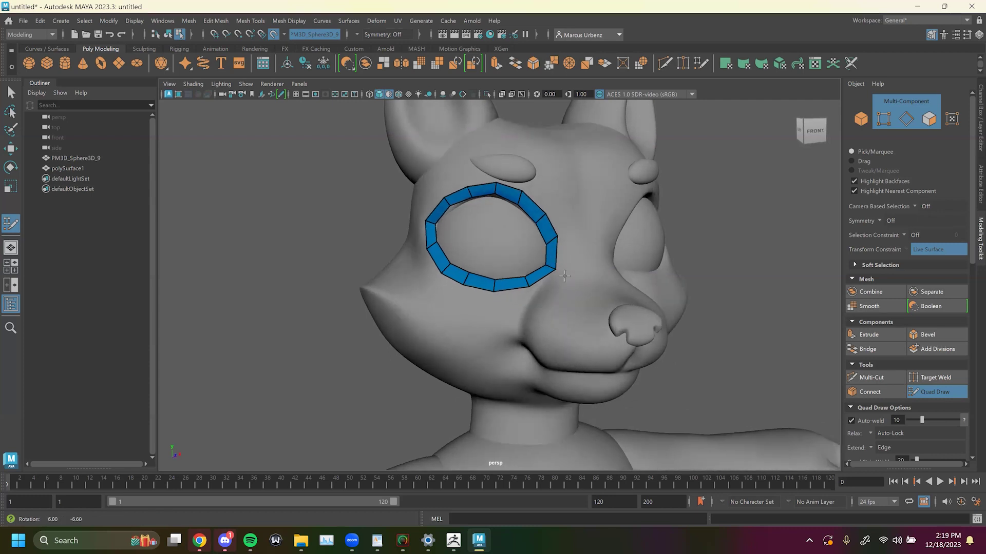
pyautogui.click(118, 158)
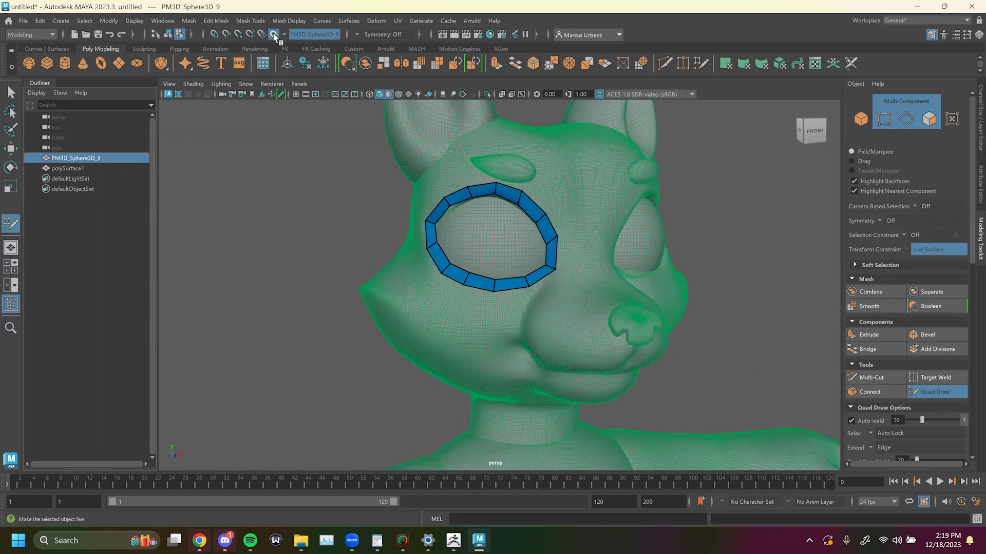
pyautogui.click(275, 34)
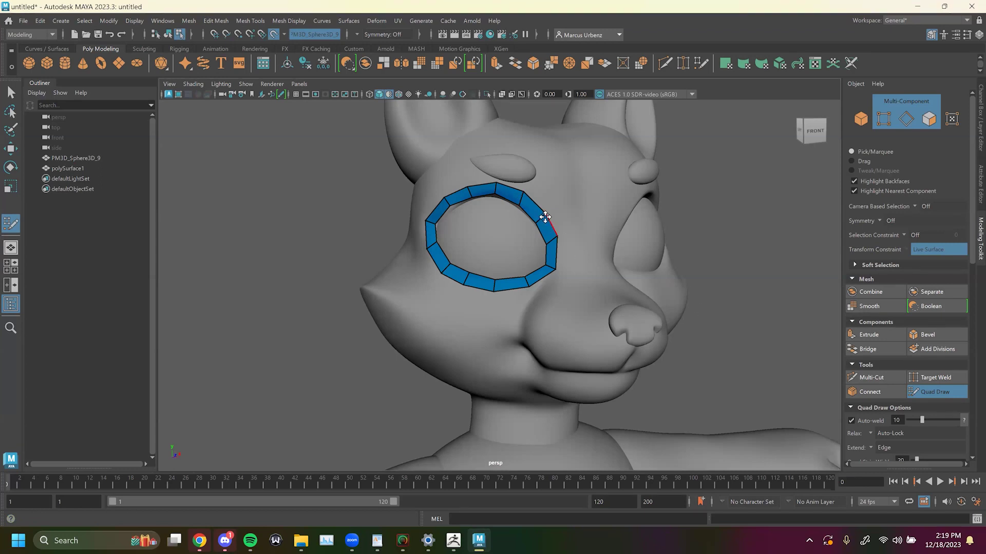
# Try adding three large quads outward from the inner edge of the eye loop toward the nose bridge and brow.
pyautogui.click(589, 230)
pyautogui.click(582, 205)
pyautogui.keyDown('shift'); pyautogui.click(570, 221); pyautogui.keyUp('shift')
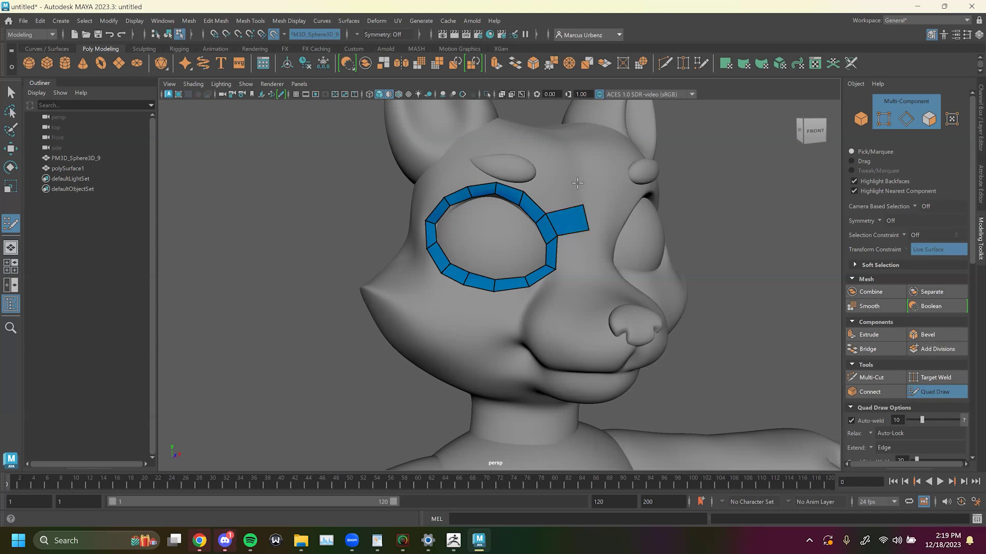
pyautogui.click(554, 175)
pyautogui.keyDown('shift'); pyautogui.click(558, 197); pyautogui.keyUp('shift')
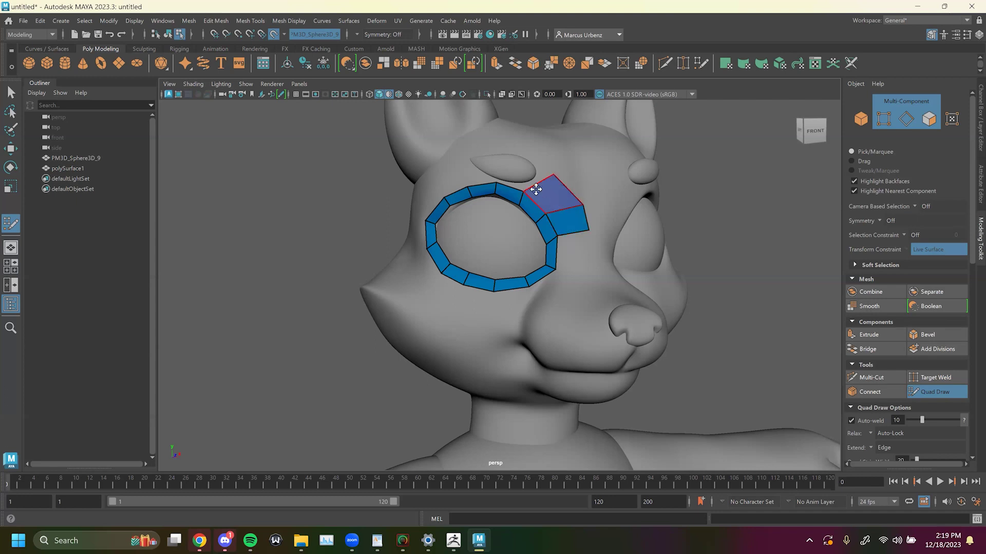
pyautogui.click(579, 269)
pyautogui.keyDown('shift'); pyautogui.click(568, 252); pyautogui.keyUp('shift')
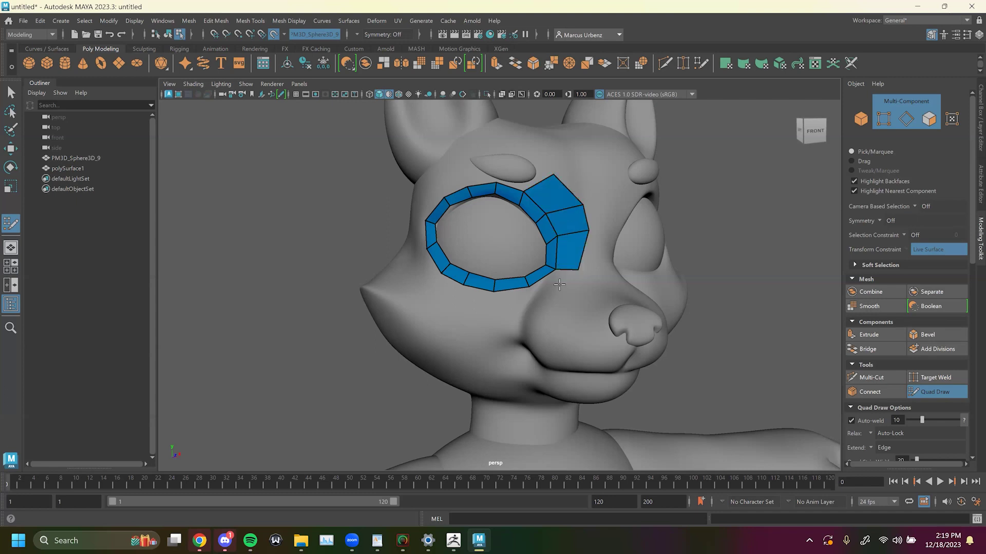
# Undo the three quads added outside the inner edge of the eye loop.
pyautogui.keyDown('alt'); pyautogui.moveTo(602, 287); pyautogui.dragTo(591, 285); pyautogui.keyUp('alt')
pyautogui.hotkey('ctrl', 'z')
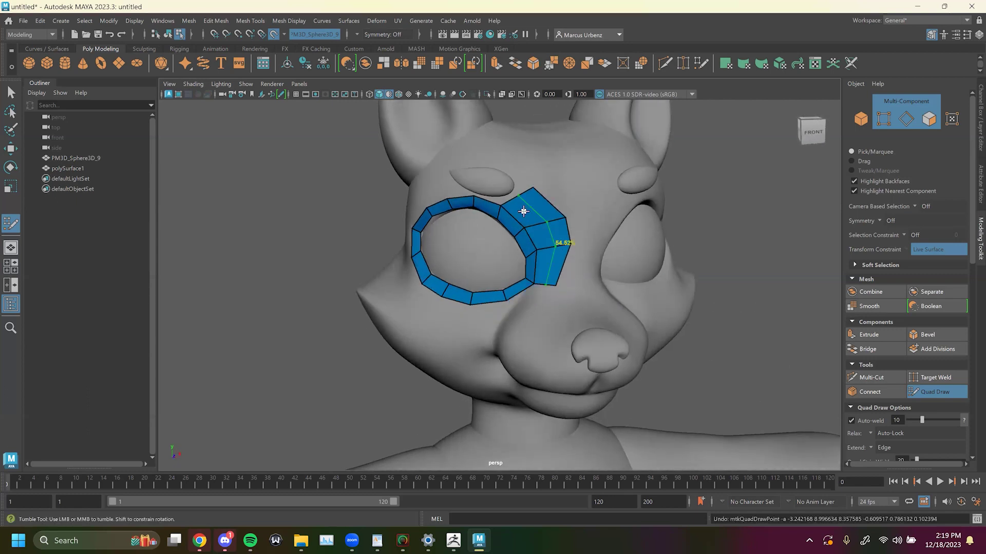
pyautogui.hotkey('ctrl', 'z')
pyautogui.hotkey('ctrl', 'z')
pyautogui.hotkey('ctrl', 'z')
pyautogui.hotkey('ctrl', 'z')
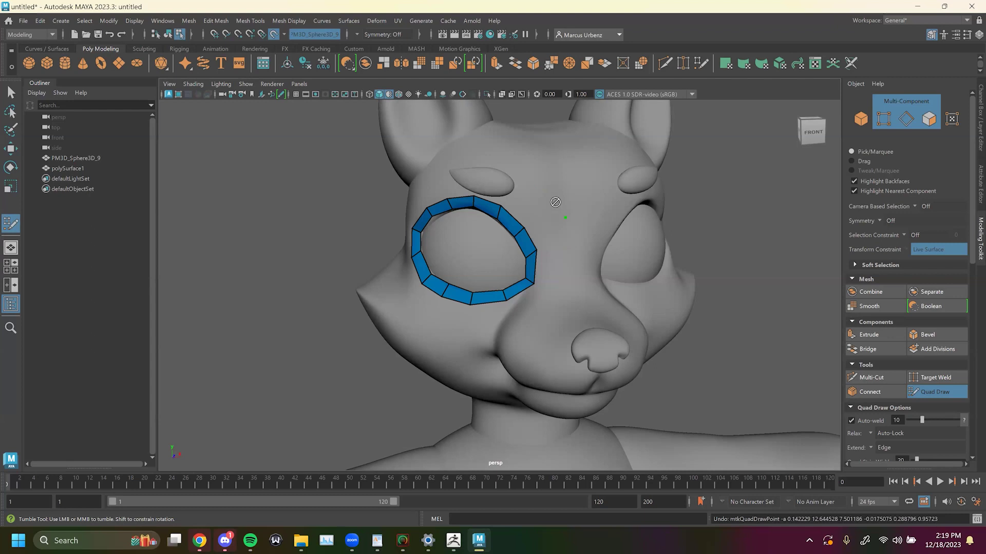
# Add one quad outward from the upper inner edge of the eye loop and even out its outer corners.
pyautogui.click(537, 198)
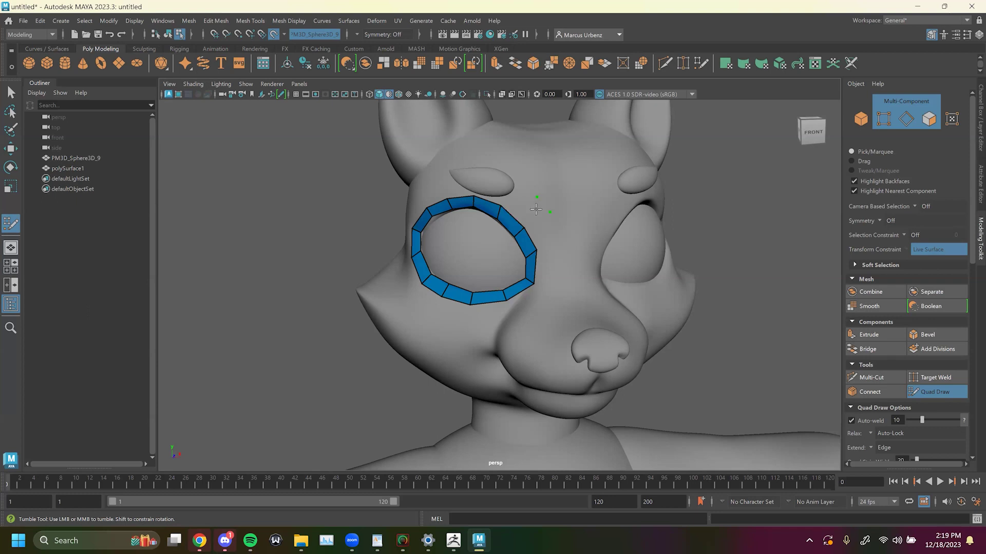
pyautogui.keyDown('shift'); pyautogui.click(535, 208); pyautogui.keyUp('shift')
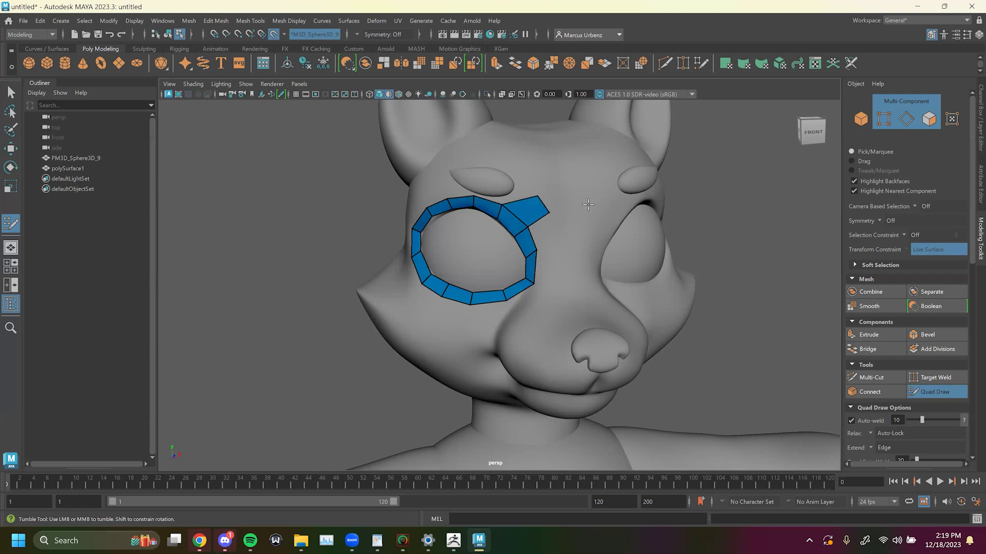
pyautogui.scroll(-10, 868, 365)
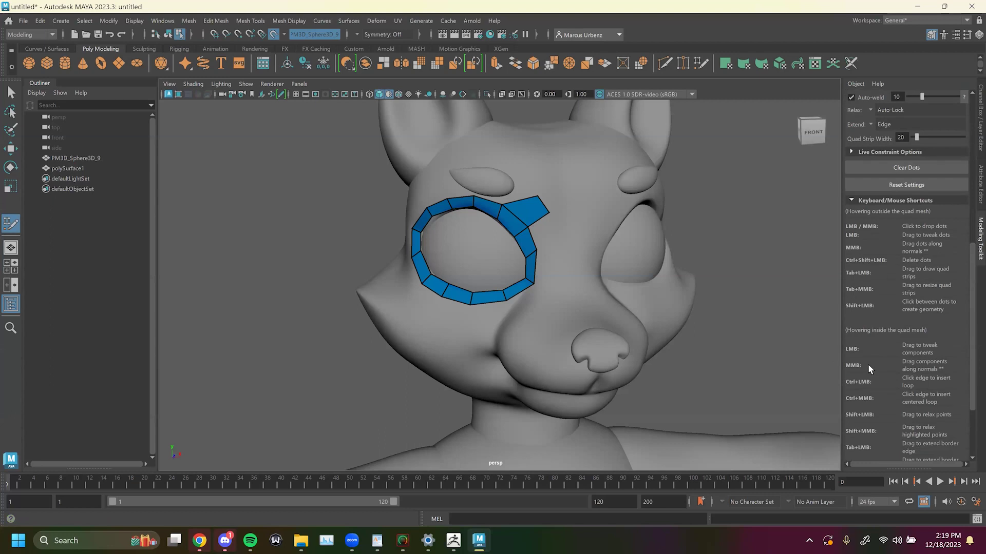
pyautogui.scroll(-2, 891, 275)
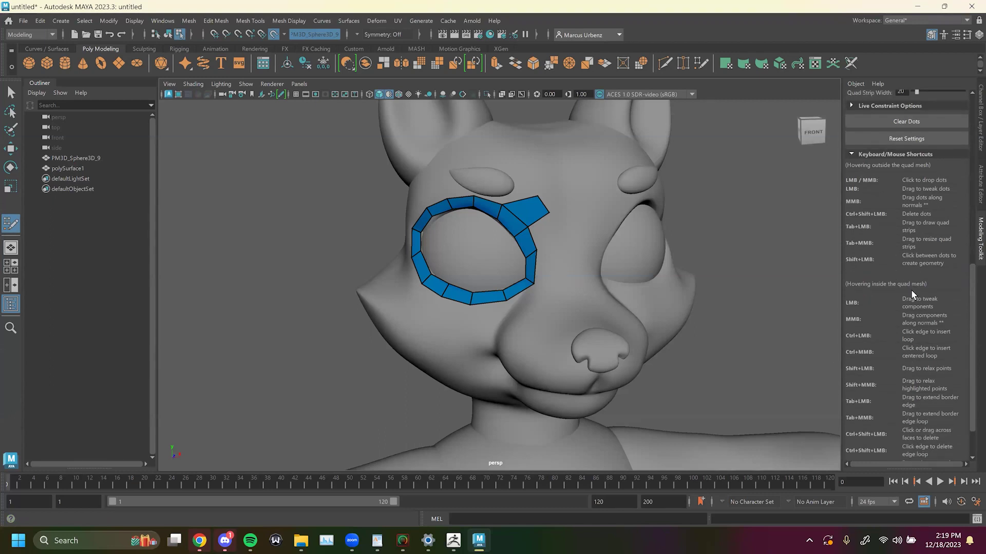
pyautogui.doubleClick(16, 227)
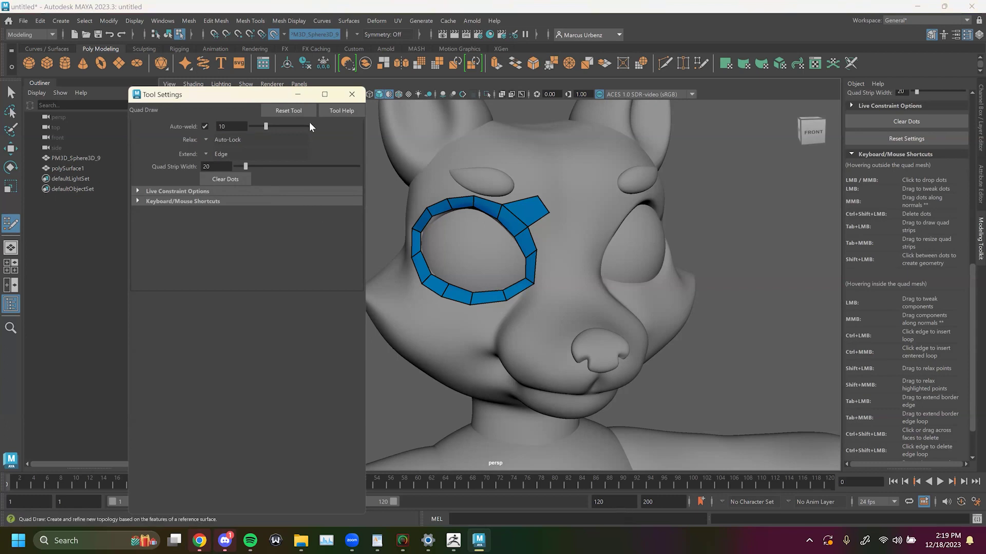
pyautogui.click(344, 98)
pyautogui.moveTo(543, 202); pyautogui.dragTo(547, 211)
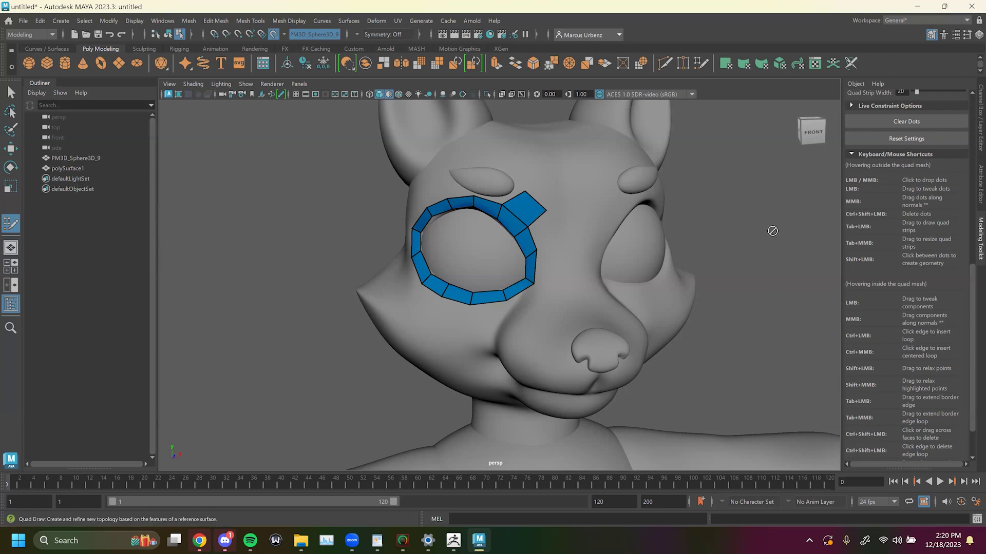
pyautogui.scroll(-2, 490, 353)
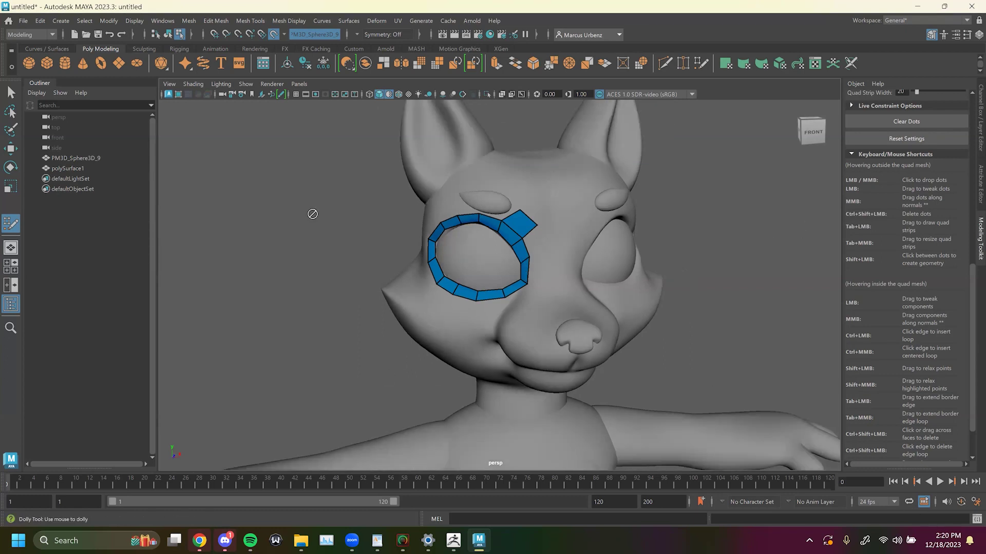
# Open the finished fox rig scene Roux_Rig.ma from the Roux project's scenes folder.
pyautogui.click(26, 21)
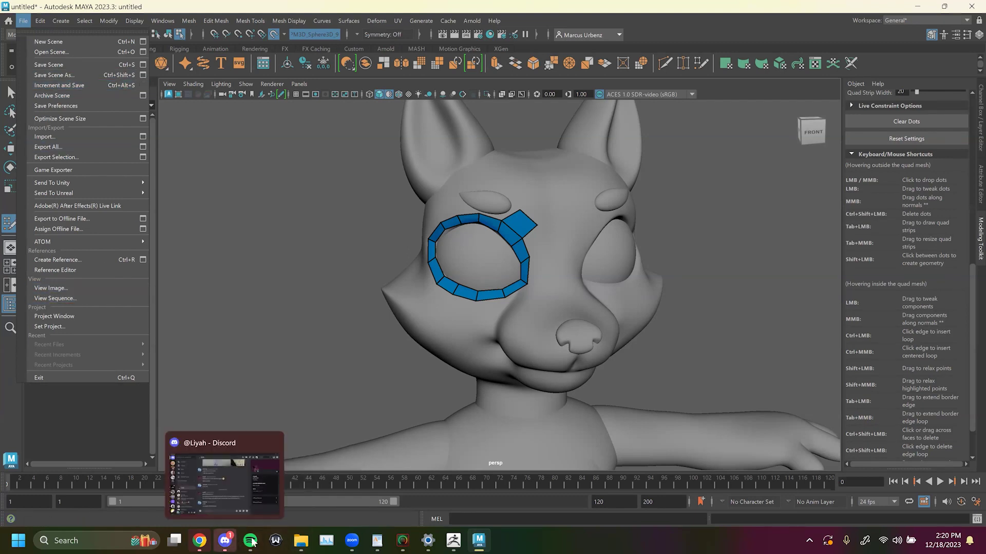
pyautogui.click(55, 52)
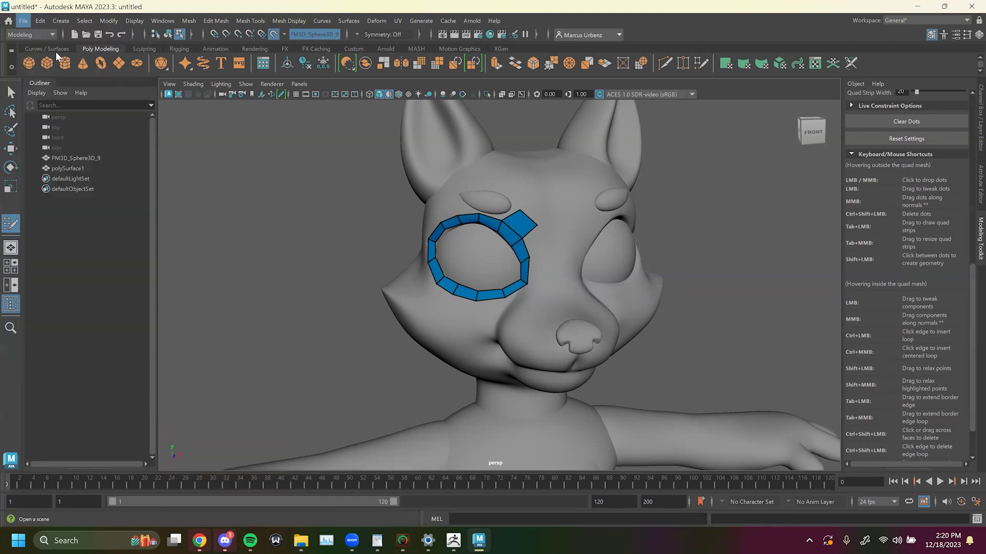
pyautogui.click(469, 253)
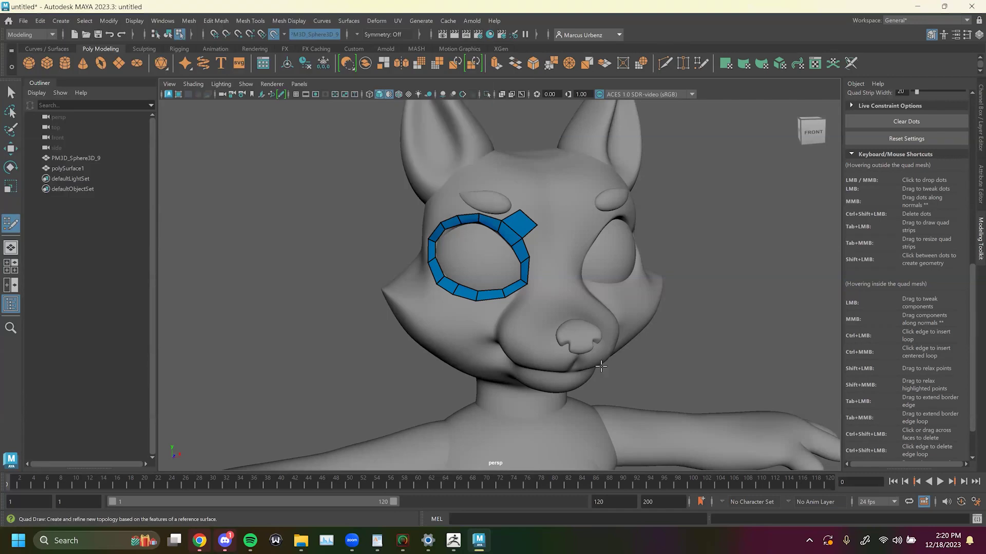
pyautogui.click(23, 21)
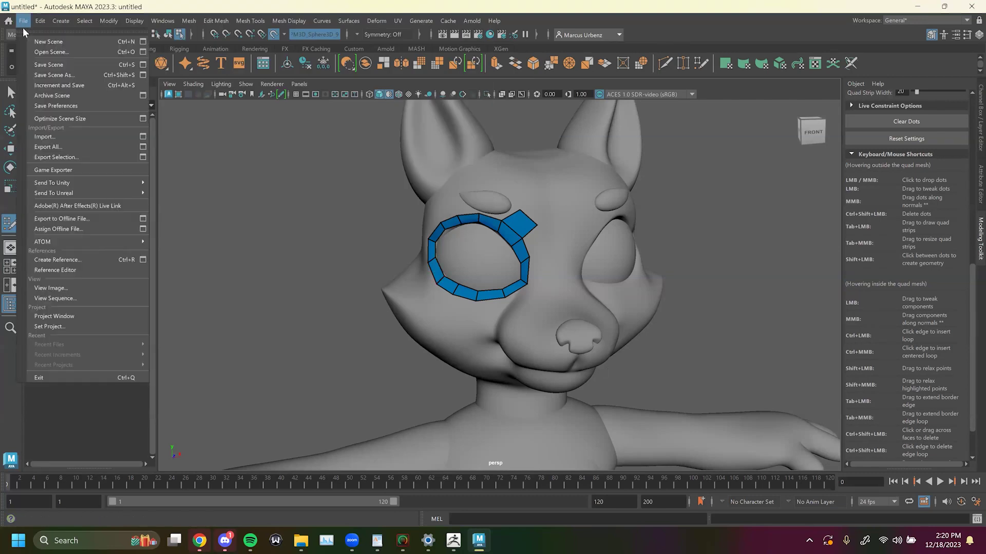
pyautogui.click(57, 52)
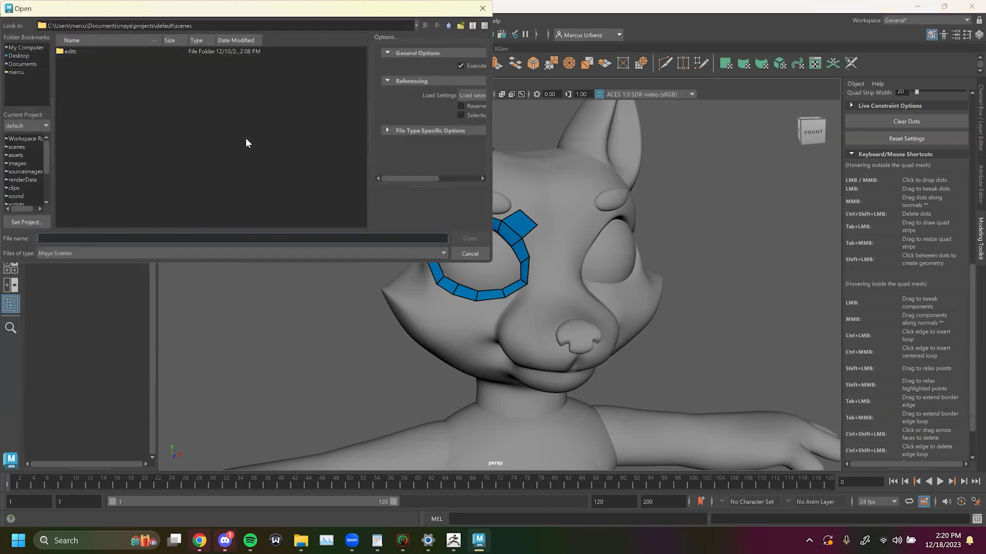
pyautogui.click(23, 55)
pyautogui.doubleClick(96, 59)
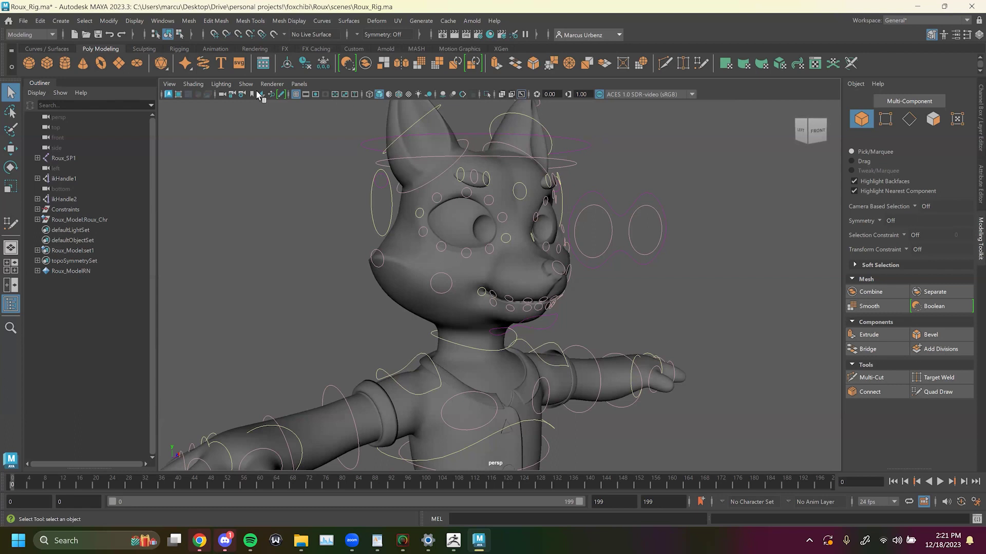
# Hide the NURBS control curves in the viewport and display wireframe on shaded on the fox's head.
pyautogui.click(257, 93)
pyautogui.click(273, 148)
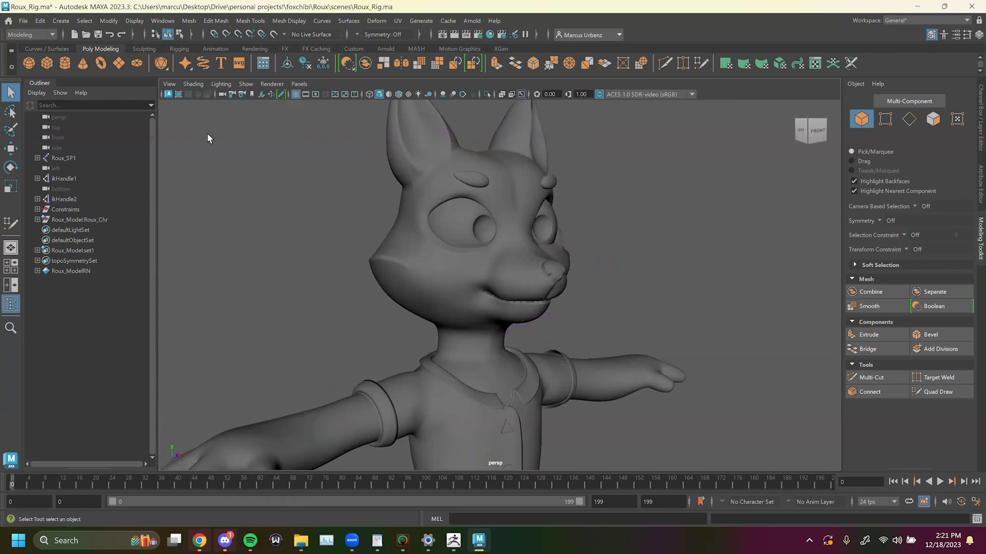
pyautogui.keyDown('alt'); pyautogui.moveTo(325, 180); pyautogui.dragTo(201, 97); pyautogui.keyUp('alt')
pyautogui.click(194, 84)
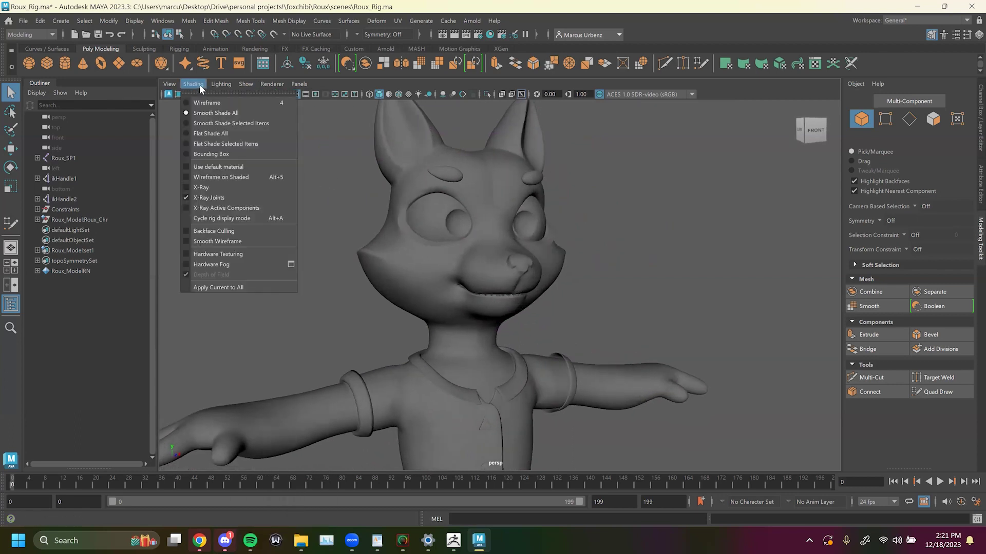
pyautogui.click(198, 85)
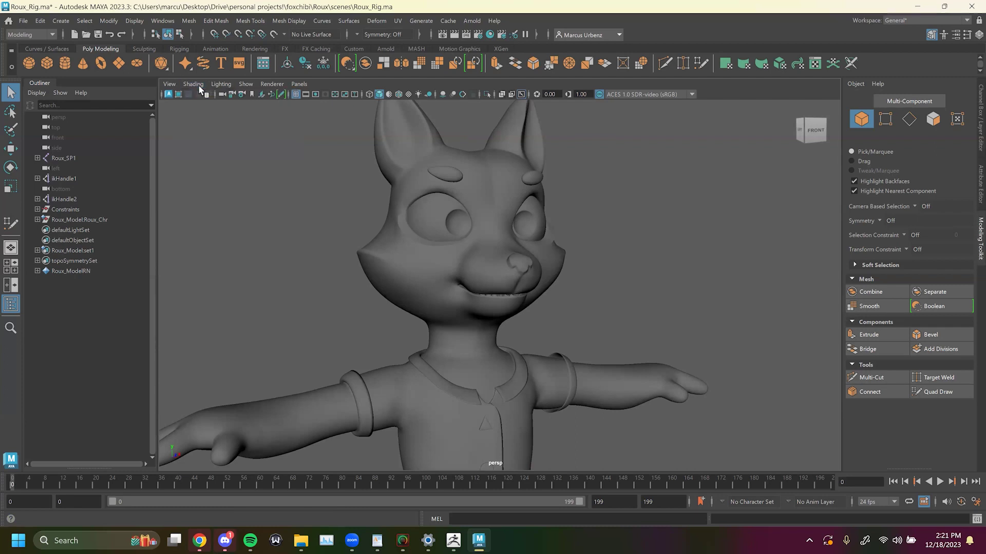
pyautogui.click(400, 94)
pyautogui.moveTo(469, 220)
pyautogui.keyDown('alt'); pyautogui.mouseDown(button='right')
pyautogui.moveTo(453, 236)
pyautogui.moveTo(522, 201)
pyautogui.moveTo(503, 146)
pyautogui.moveTo(519, 168)
pyautogui.moveTo(452, 165)
pyautogui.moveTo(732, 289)
pyautogui.mouseUp(button='right'); pyautogui.keyUp('alt')
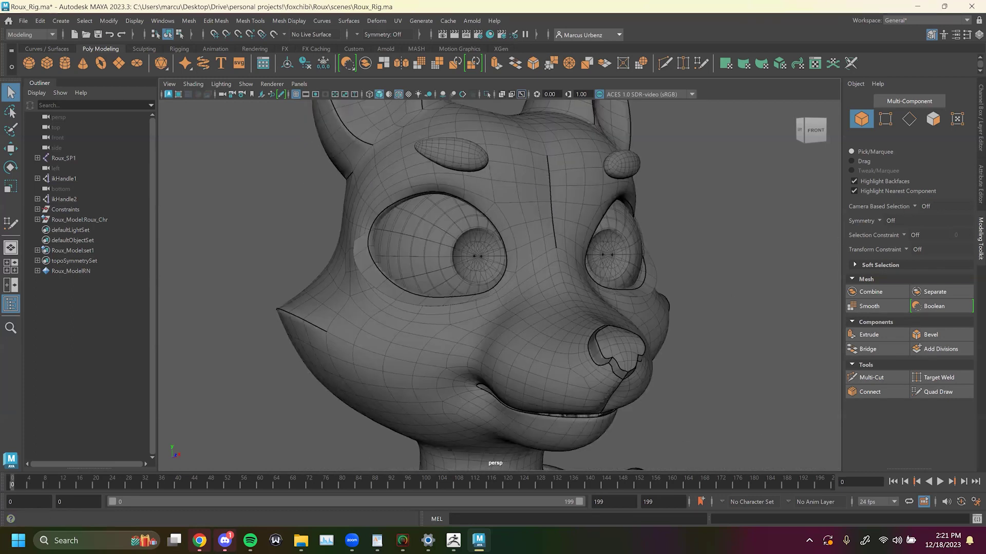
# Switch the Roux_Model display layer from reference to normal, leaving the Roux_Bones layer hidden.
pyautogui.click(979, 146)
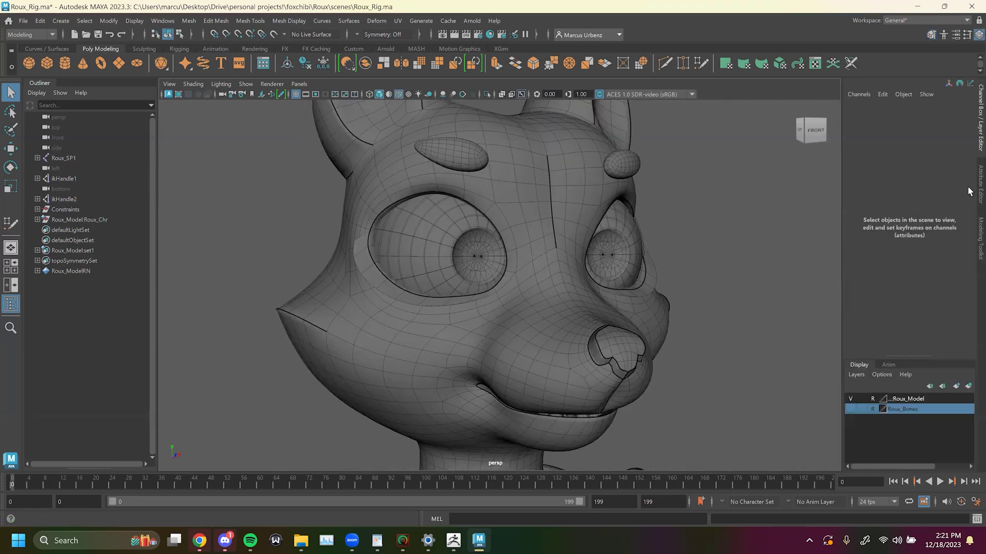
pyautogui.click(851, 409)
pyautogui.click(852, 409)
pyautogui.click(871, 400)
pyautogui.keyDown('alt'); pyautogui.moveTo(564, 277); pyautogui.dragTo(516, 282); pyautogui.keyUp('alt')
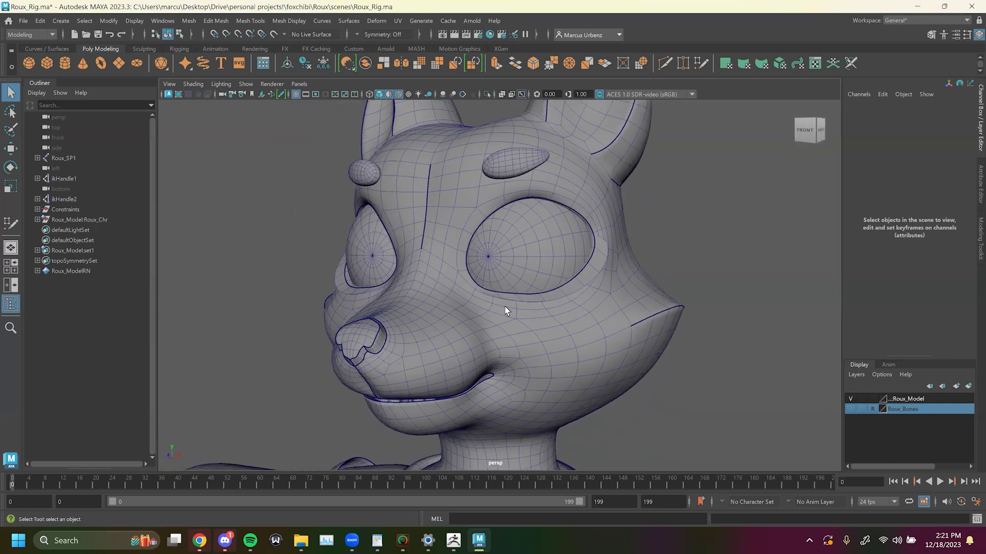
# Frame the fox's face from the front and capture it as a screenshot in Snipping Tool.
pyautogui.keyDown('alt'); pyautogui.moveTo(542, 295); pyautogui.dragTo(522, 287); pyautogui.keyUp('alt')
pyautogui.press('super+shift+s')
pyautogui.moveTo(204, 94); pyautogui.dragTo(739, 451)
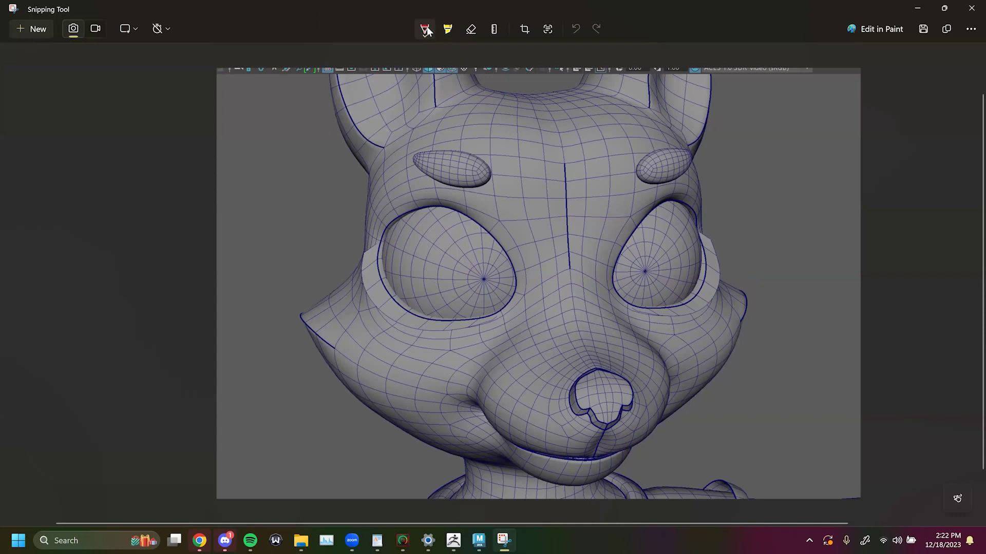
# Try drawing a red mask-shaped loop around both eyes and a loop around one eye, and undo the strokes.
pyautogui.click(425, 29)
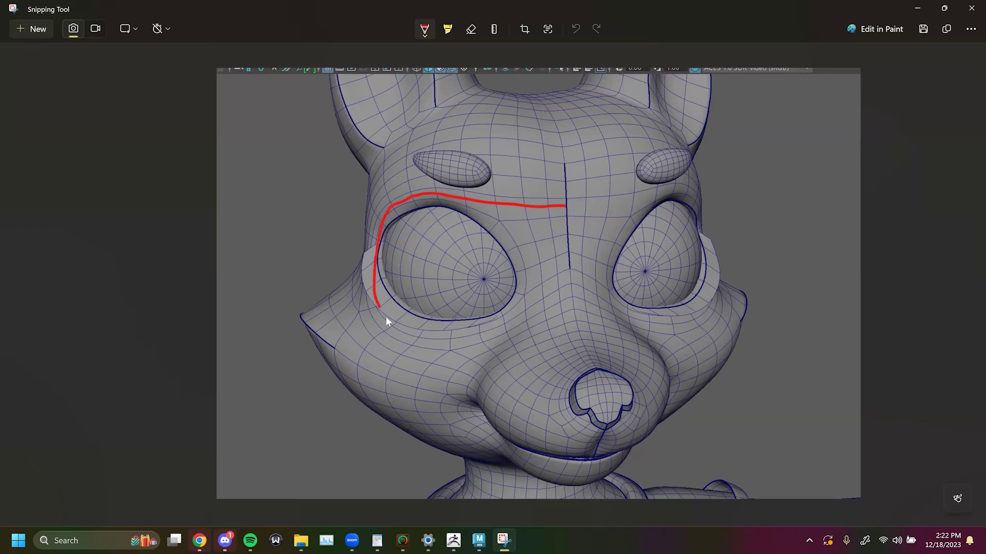
pyautogui.moveTo(437, 340); pyautogui.dragTo(564, 206)
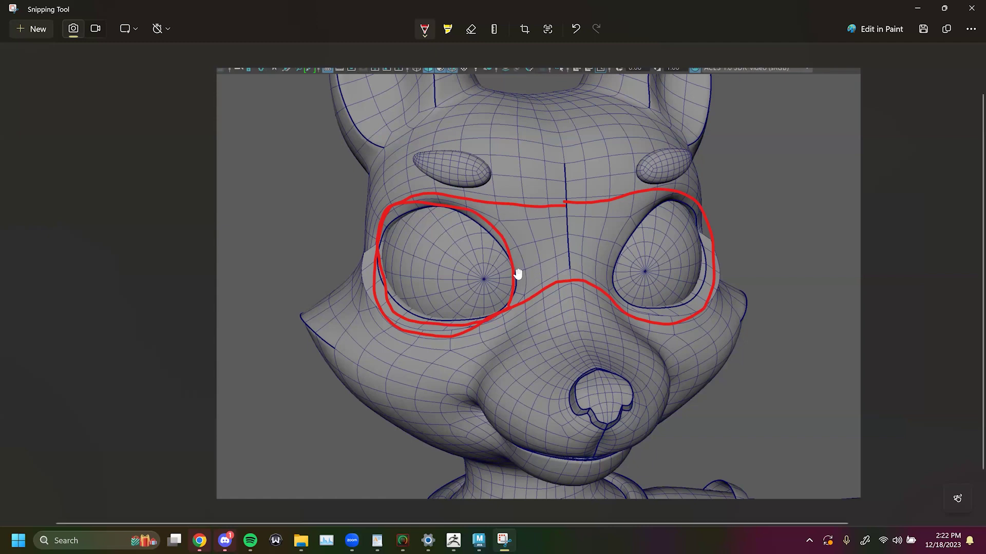
pyautogui.hotkey('ctrl', 'z')
pyautogui.hotkey('ctrl', 'z')
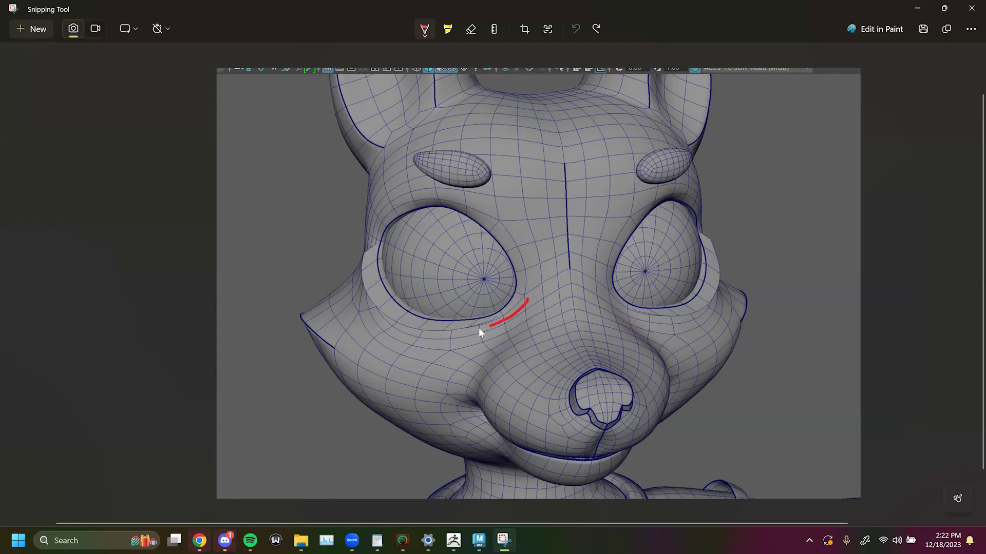
# Draw an outer and an inner red loop around the fox's eye on the screenshot to mark the eye topology.
pyautogui.moveTo(428, 333); pyautogui.dragTo(395, 324)
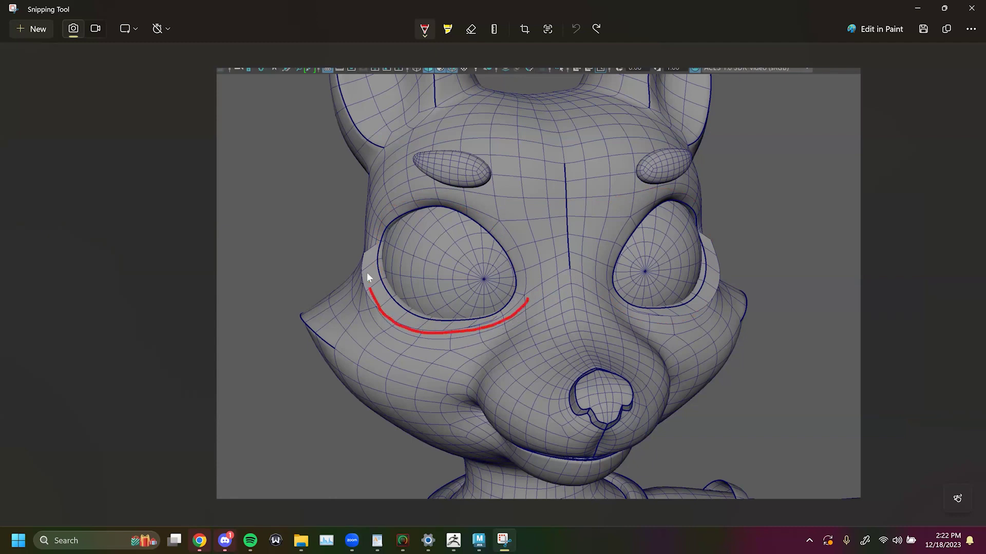
pyautogui.moveTo(493, 199); pyautogui.dragTo(508, 207)
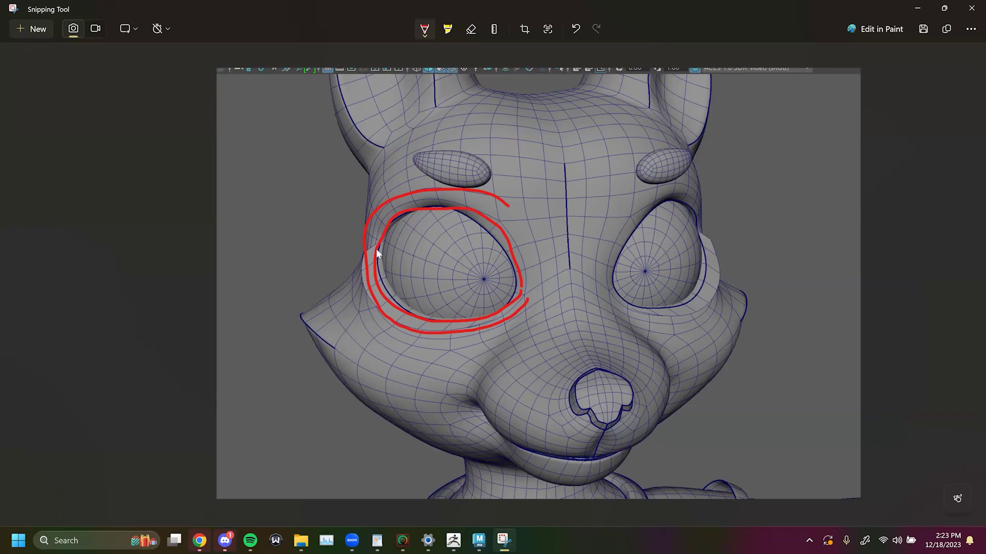
# Try a blue curve across the lower part of the eye, undo it, and set the pen back to red.
pyautogui.click(425, 34)
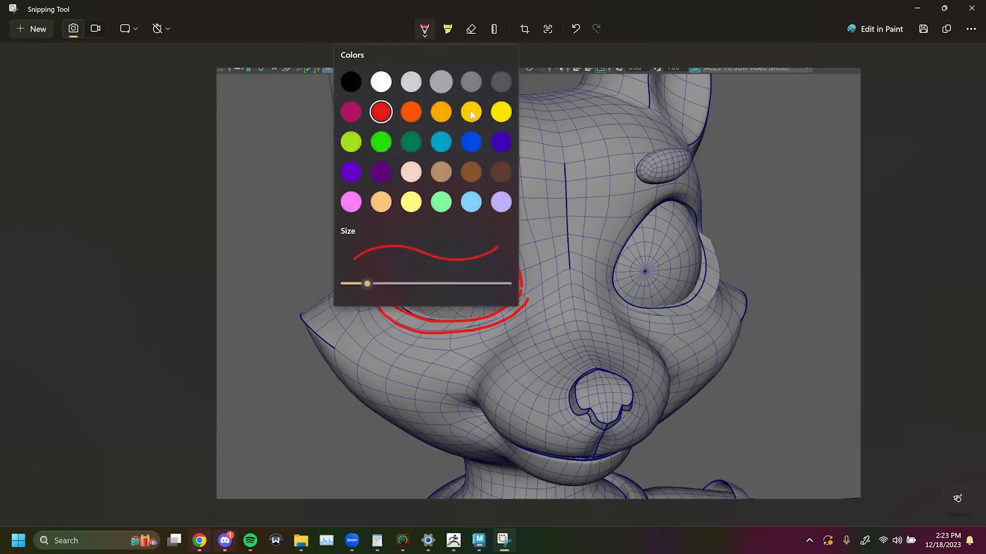
pyautogui.click(473, 145)
pyautogui.moveTo(435, 305); pyautogui.dragTo(519, 283)
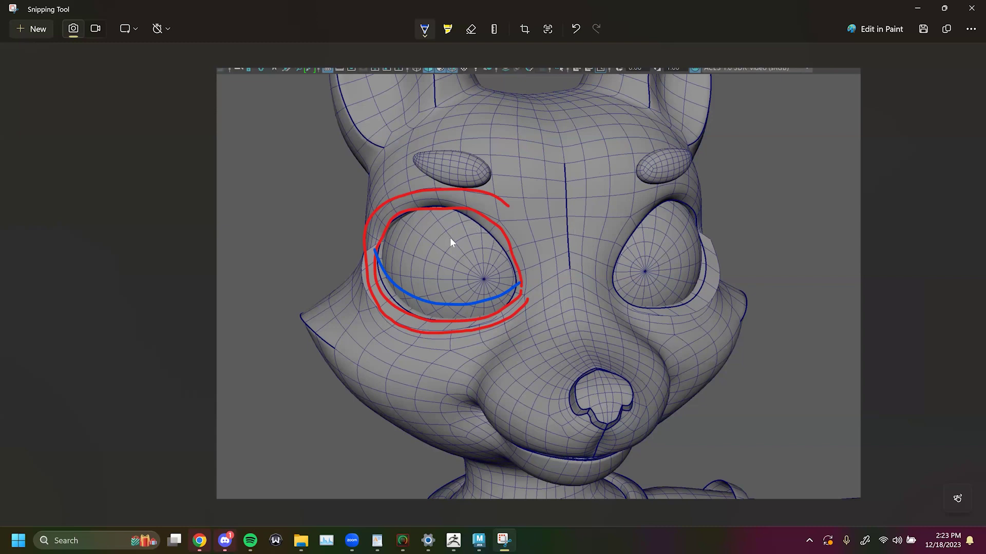
pyautogui.hotkey('ctrl', 'z')
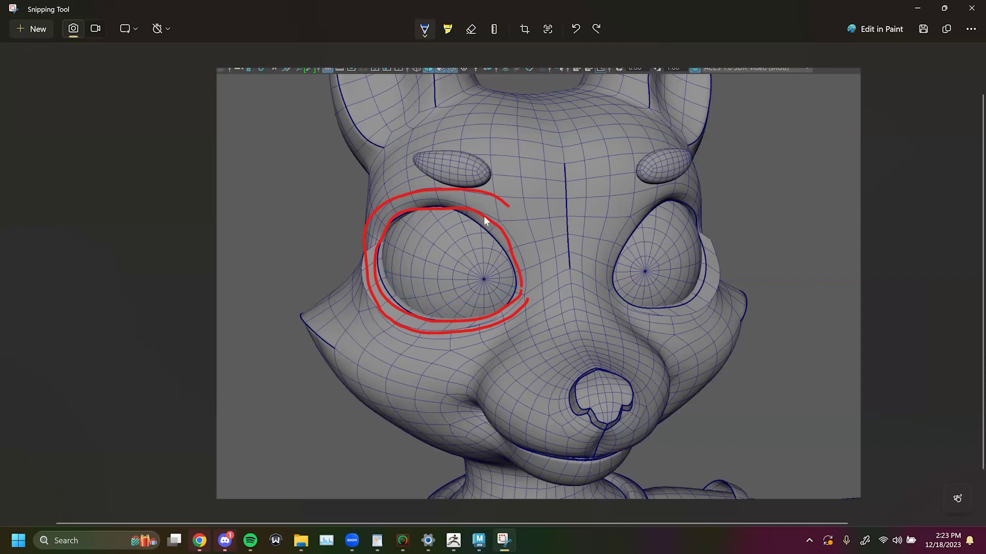
pyautogui.click(424, 29)
pyautogui.click(380, 112)
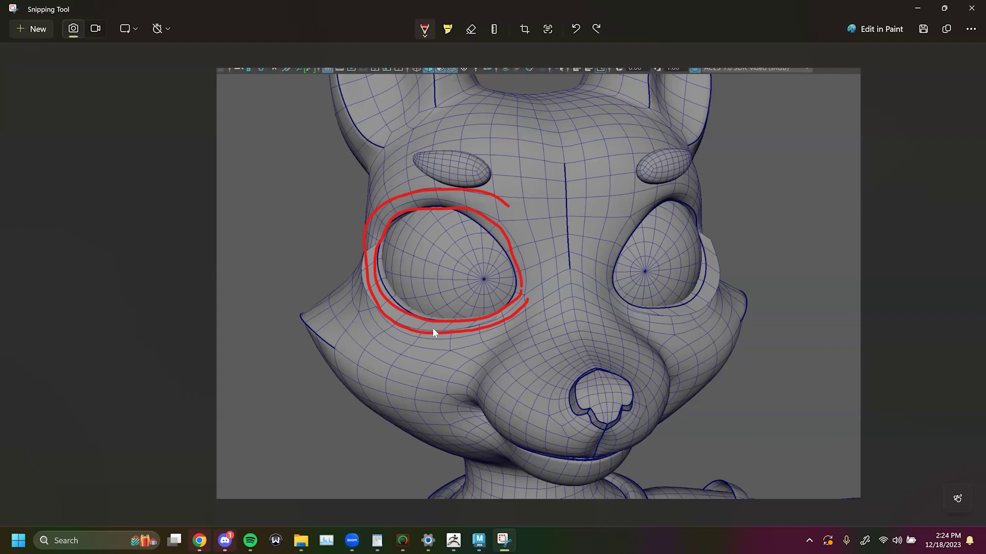
# Switch back to Maya, show the NURBS curves again, and select R_EYELIDCTRL with the Move tool.
pyautogui.click(482, 539)
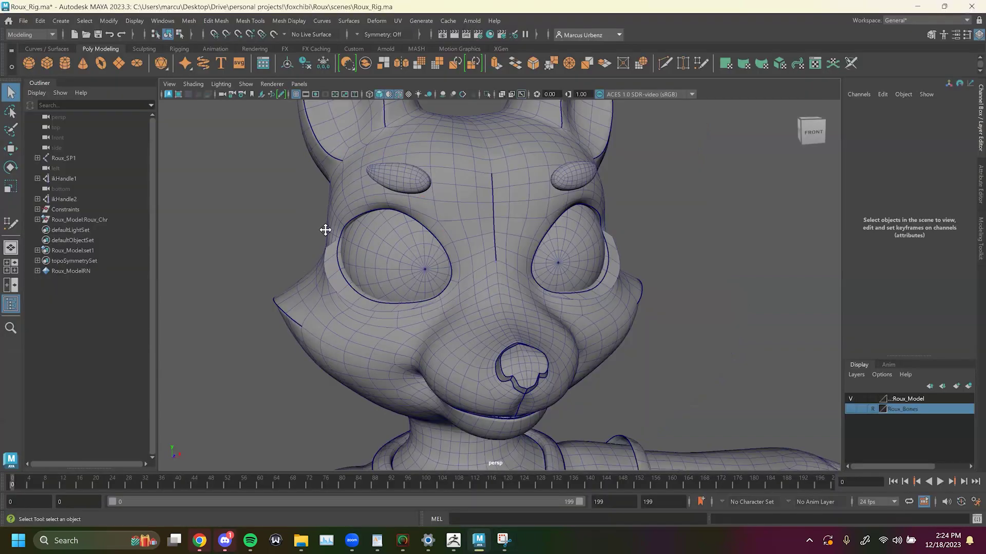
pyautogui.keyDown('alt'); pyautogui.moveTo(326, 230); pyautogui.dragTo(358, 229, button='middle'); pyautogui.keyUp('alt')
pyautogui.click(247, 85)
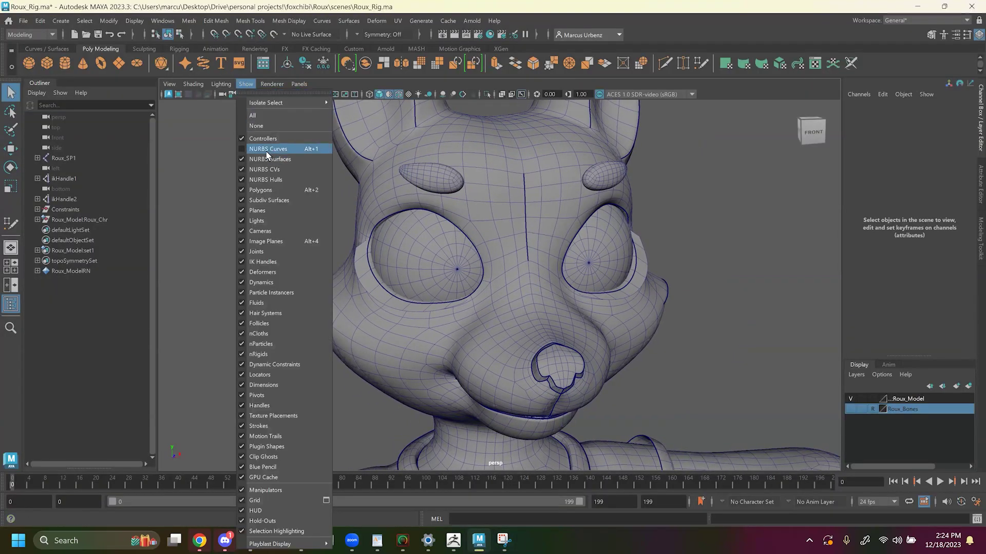
pyautogui.click(267, 150)
pyautogui.click(304, 174)
pyautogui.press('w')
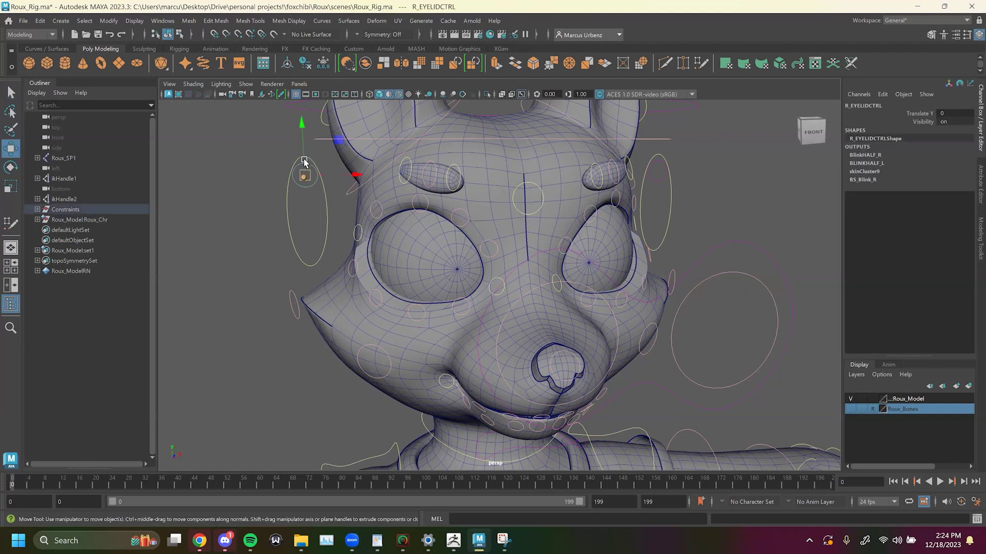
# Test the eyelid deformation by moving R_EYELIDCTRL vertically, and return its Translate Y to 0.
pyautogui.moveTo(301, 161); pyautogui.dragTo(303, 213)
pyautogui.scroll(3, 444, 234)
pyautogui.keyDown('alt'); pyautogui.moveTo(403, 231); pyautogui.dragTo(437, 221); pyautogui.keyUp('alt')
pyautogui.scroll(3, 328, 194)
pyautogui.moveTo(289, 157)
pyautogui.mouseDown()
pyautogui.moveTo(291, 172)
pyautogui.moveTo(297, 144)
pyautogui.mouseUp()
pyautogui.keyDown('alt'); pyautogui.moveTo(327, 158); pyautogui.dragTo(308, 200, button='middle'); pyautogui.keyUp('alt')
pyautogui.scroll(-1, 306, 191)
pyautogui.moveTo(307, 187); pyautogui.dragTo(324, 133)
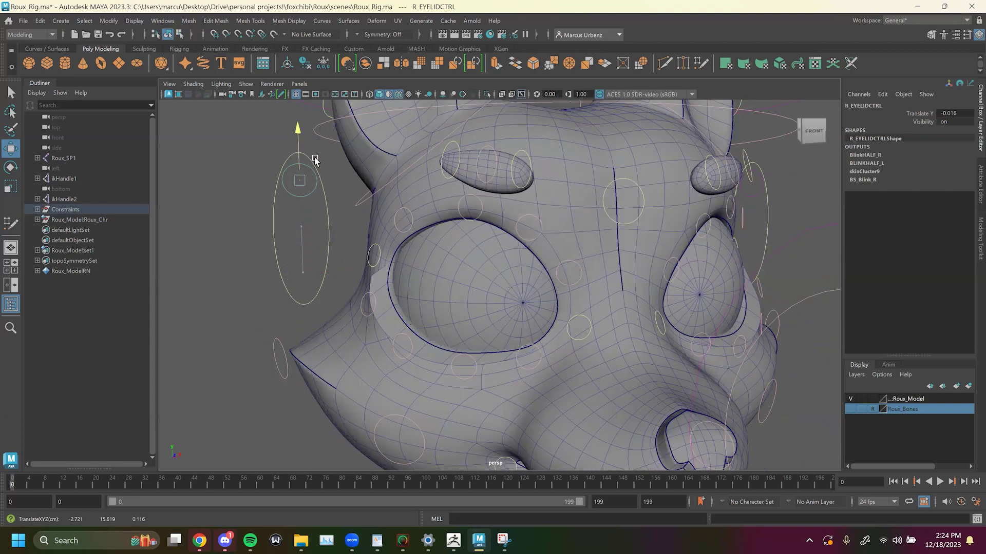
pyautogui.hotkey('ctrl', 'z')
pyautogui.moveTo(301, 215); pyautogui.dragTo(302, 165)
pyautogui.scroll(-6, 466, 260)
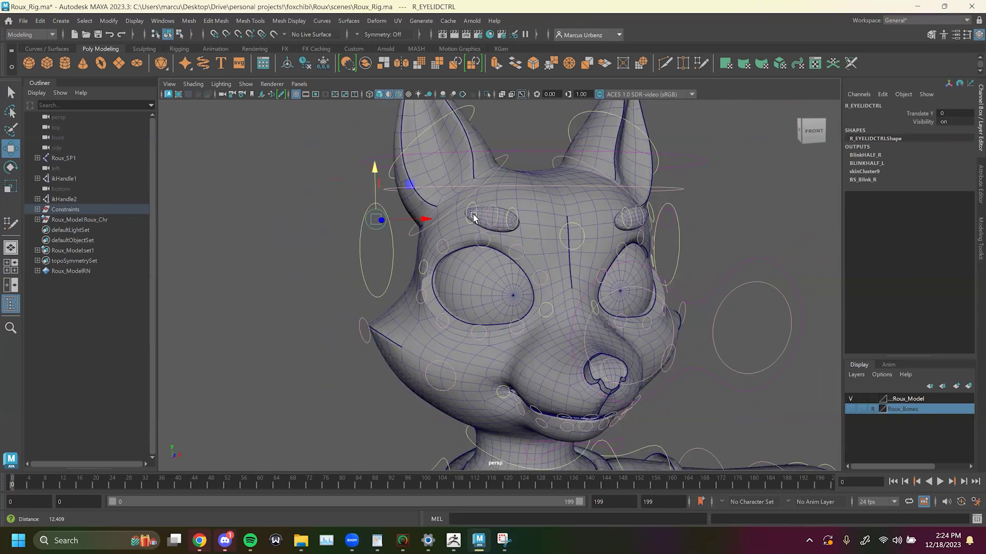
pyautogui.keyDown('alt'); pyautogui.moveTo(473, 218); pyautogui.dragTo(460, 217, button='middle'); pyautogui.keyUp('alt')
pyautogui.keyDown('alt'); pyautogui.moveTo(460, 218); pyautogui.dragTo(488, 207); pyautogui.keyUp('alt')
pyautogui.scroll(3, 490, 202)
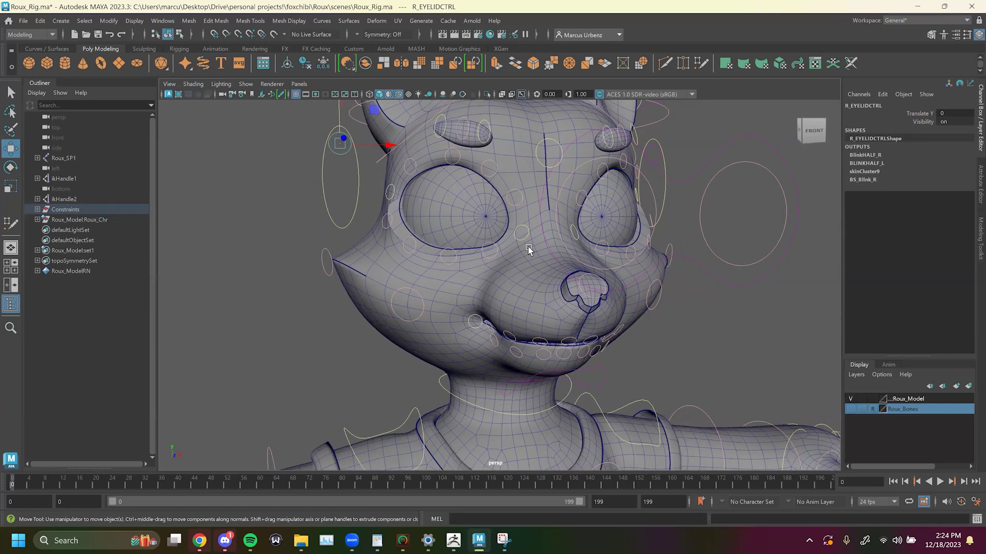
# Try moving R_EYELIDCTRL upward with the Move tool and inspect the wireframe around the fox's eye.
pyautogui.scroll(-2, 464, 219)
pyautogui.keyDown('alt'); pyautogui.moveTo(446, 218); pyautogui.dragTo(468, 272, button='middle'); pyautogui.keyUp('alt')
pyautogui.scroll(2, 452, 257)
pyautogui.moveTo(365, 183); pyautogui.dragTo(361, 154)
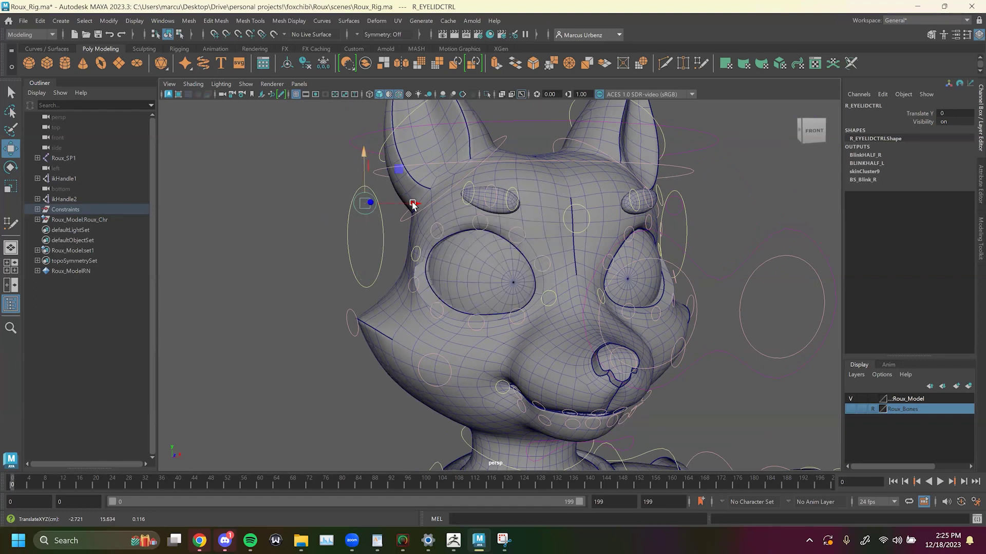
pyautogui.scroll(1, 422, 207)
pyautogui.scroll(3, 493, 208)
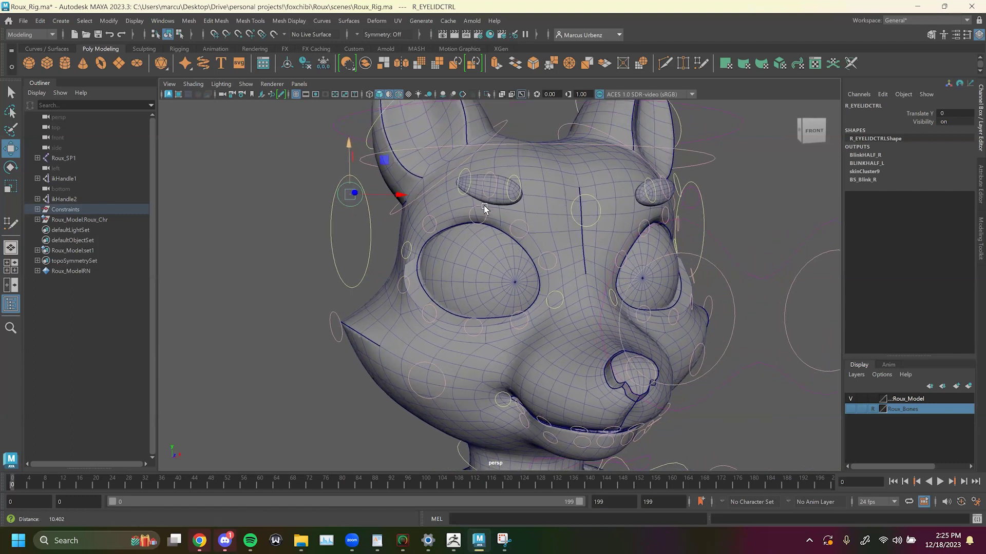
# Switch to Snipping Tool, undo the short red stroke beside the nose bridge, and draw a red arc around the nose.
pyautogui.click(509, 538)
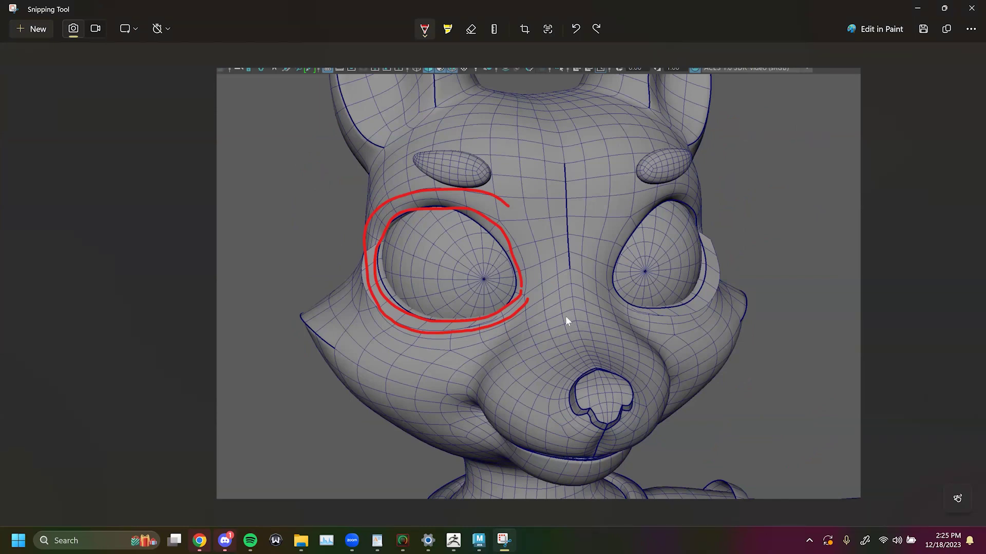
pyautogui.press('alt')
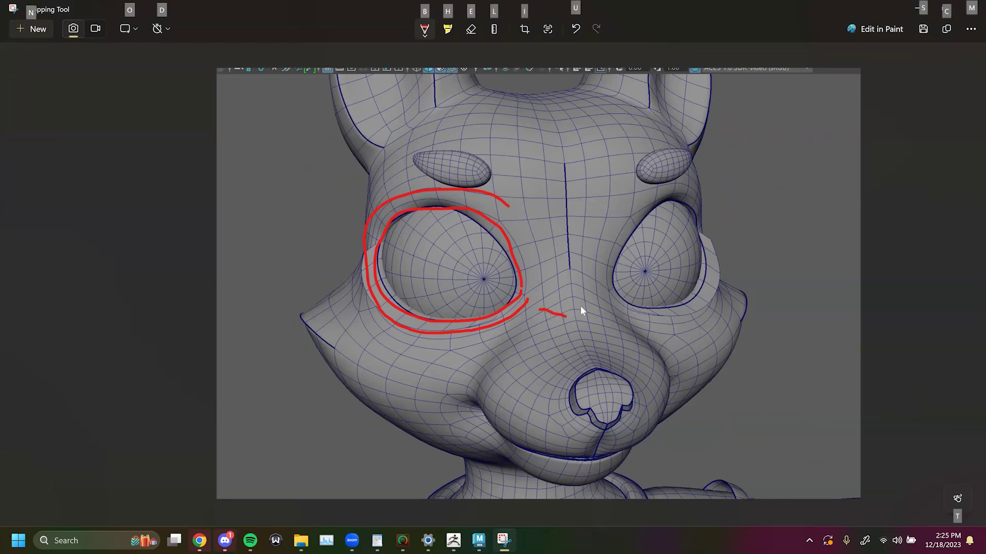
pyautogui.click(576, 30)
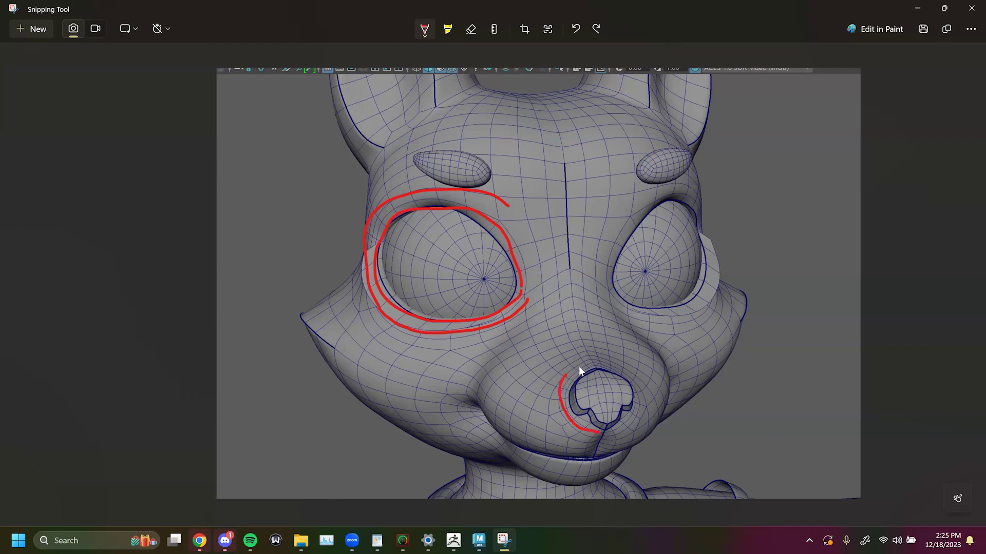
pyautogui.moveTo(601, 432); pyautogui.dragTo(602, 430)
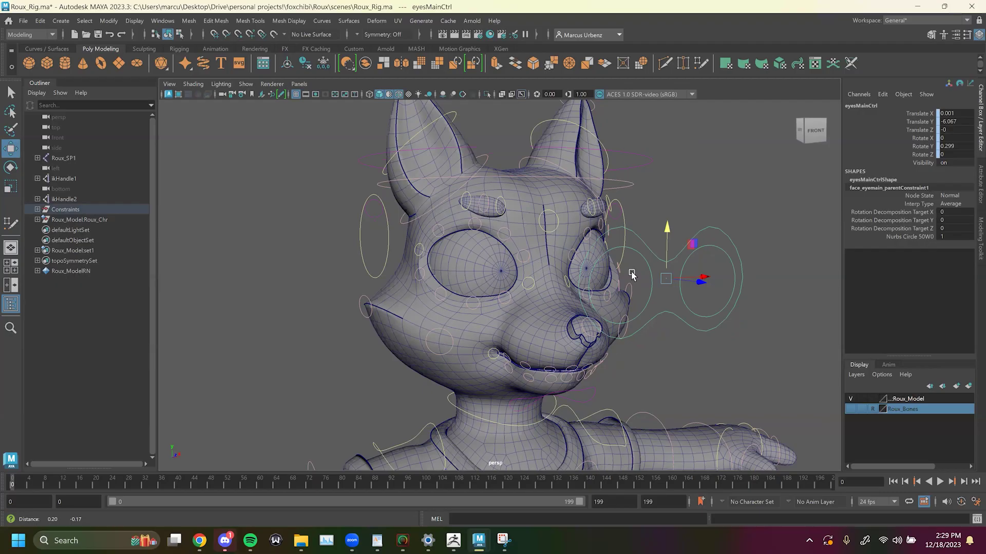
# Test the mouth deformation by rotating the JAW control, and undo the rotation.
pyautogui.keyDown('alt'); pyautogui.moveTo(627, 275); pyautogui.dragTo(457, 272); pyautogui.keyUp('alt')
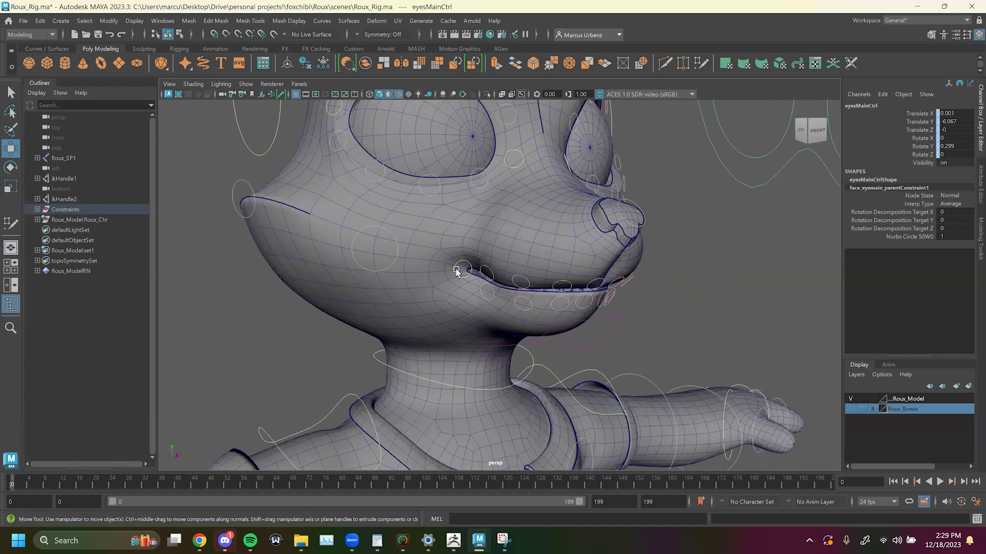
pyautogui.click(576, 322)
pyautogui.press('e')
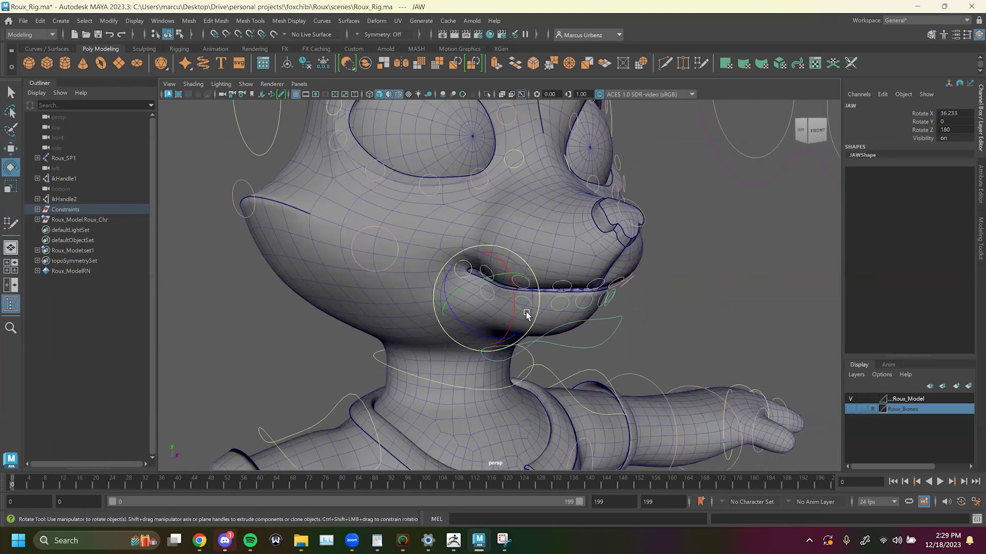
pyautogui.moveTo(509, 311); pyautogui.dragTo(468, 287)
pyautogui.hotkey('ctrl', 'z')
pyautogui.hotkey('ctrl', 'z')
pyautogui.hotkey('ctrl', 'z')
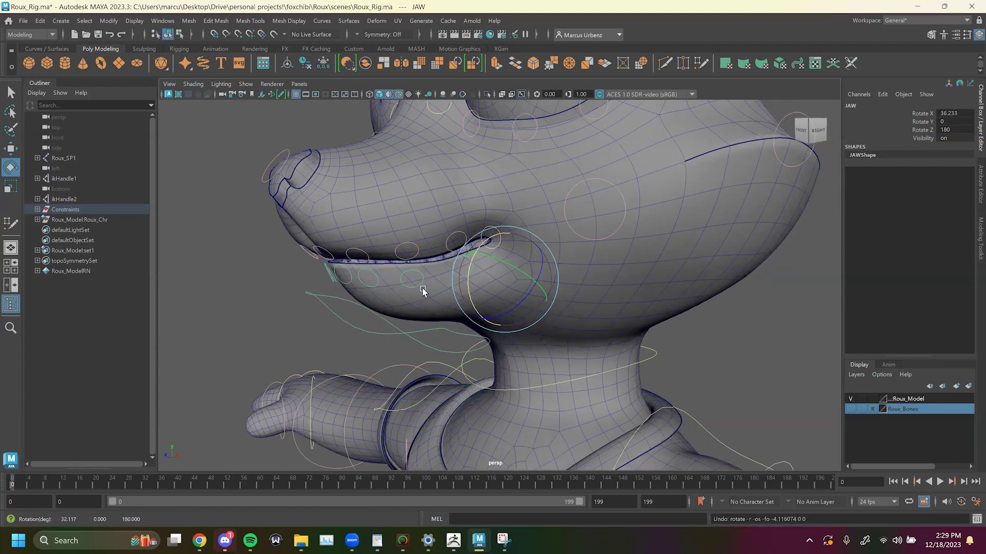
# Select the mouth corner control L_MthCrner with the Move tool and test how the lip corner deforms.
pyautogui.scroll(-3, 458, 243)
pyautogui.press('w')
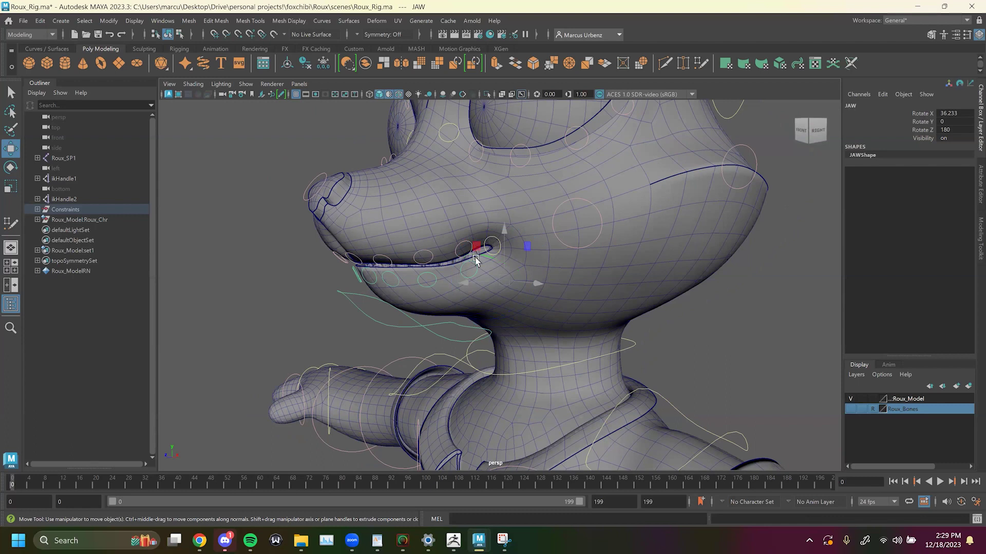
pyautogui.click(487, 255)
pyautogui.scroll(2, 498, 282)
pyautogui.scroll(3, 522, 263)
pyautogui.keyDown('alt'); pyautogui.moveTo(523, 263); pyautogui.dragTo(508, 284); pyautogui.keyUp('alt')
pyautogui.moveTo(509, 279); pyautogui.dragTo(474, 292)
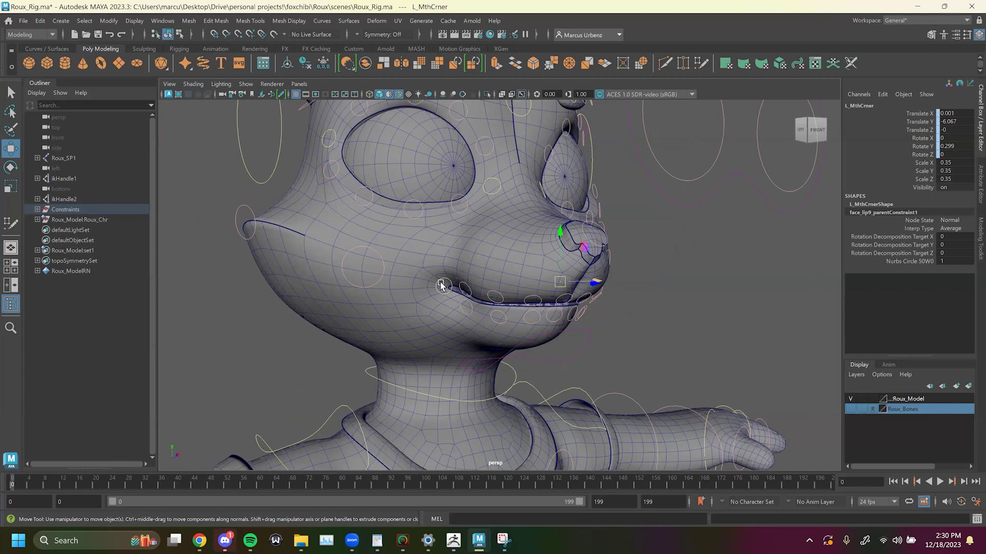
# Select the finger control nurbsCircle17 on the character's right hand with the Rotate tool and inspect the fingers.
pyautogui.keyDown('alt'); pyautogui.moveTo(506, 281); pyautogui.dragTo(476, 283, button='right'); pyautogui.keyUp('alt')
pyautogui.keyDown('alt'); pyautogui.moveTo(403, 316); pyautogui.dragTo(506, 264, button='middle'); pyautogui.keyUp('alt')
pyautogui.keyDown('alt'); pyautogui.moveTo(431, 304); pyautogui.dragTo(460, 296, button='right'); pyautogui.keyUp('alt')
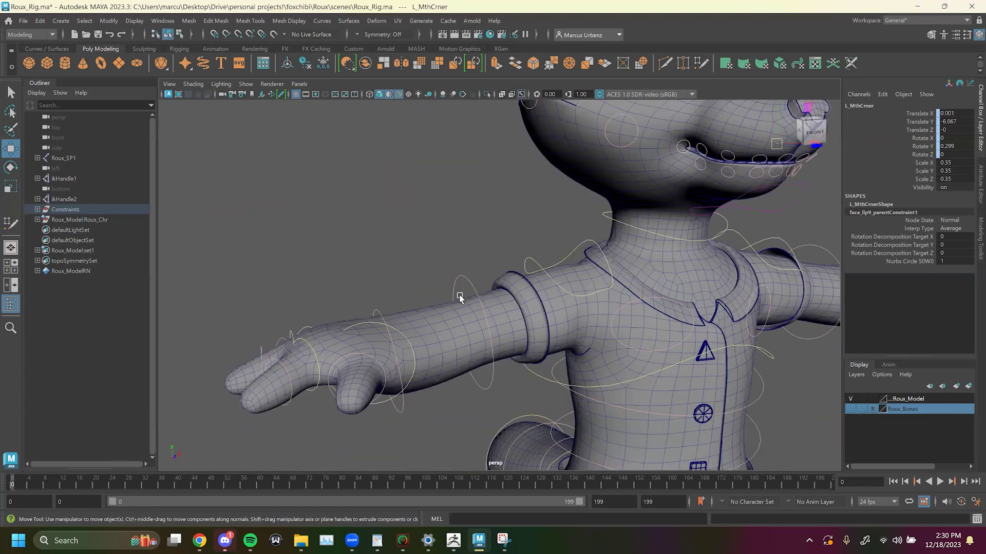
pyautogui.keyDown('alt'); pyautogui.moveTo(360, 370); pyautogui.dragTo(451, 325, button='middle'); pyautogui.keyUp('alt')
pyautogui.keyDown('alt'); pyautogui.moveTo(516, 234); pyautogui.dragTo(498, 287); pyautogui.keyUp('alt')
pyautogui.keyDown('alt'); pyautogui.moveTo(463, 323); pyautogui.dragTo(477, 314, button='middle'); pyautogui.keyUp('alt')
pyautogui.keyDown('alt'); pyautogui.moveTo(469, 294); pyautogui.dragTo(558, 237); pyautogui.keyUp('alt')
pyautogui.click(517, 259)
pyautogui.click(521, 259)
pyautogui.press('e')
pyautogui.moveTo(406, 277); pyautogui.dragTo(477, 267)
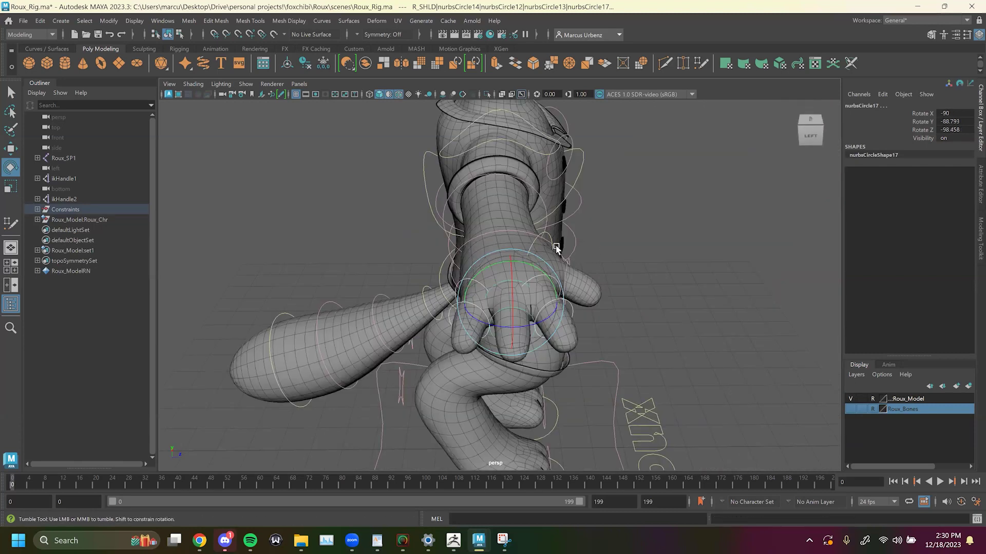
# Examine the wireframe of the hand and arm, clear the selection, and examine the face's edge flow.
pyautogui.keyDown('alt'); pyautogui.moveTo(557, 247); pyautogui.dragTo(466, 265); pyautogui.keyUp('alt')
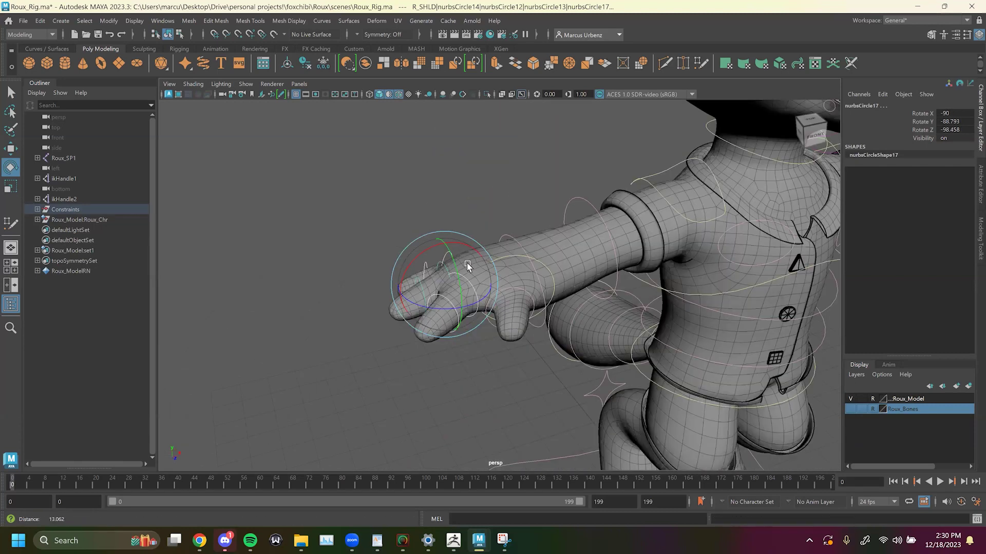
pyautogui.keyDown('alt'); pyautogui.moveTo(523, 237); pyautogui.dragTo(460, 269); pyautogui.keyUp('alt')
pyautogui.keyDown('alt'); pyautogui.moveTo(460, 269); pyautogui.dragTo(454, 246, button='middle'); pyautogui.keyUp('alt')
pyautogui.keyDown('alt'); pyautogui.moveTo(454, 246); pyautogui.dragTo(484, 237); pyautogui.keyUp('alt')
pyautogui.scroll(-3, 402, 232)
pyautogui.keyDown('alt'); pyautogui.moveTo(388, 234); pyautogui.dragTo(399, 229); pyautogui.keyUp('alt')
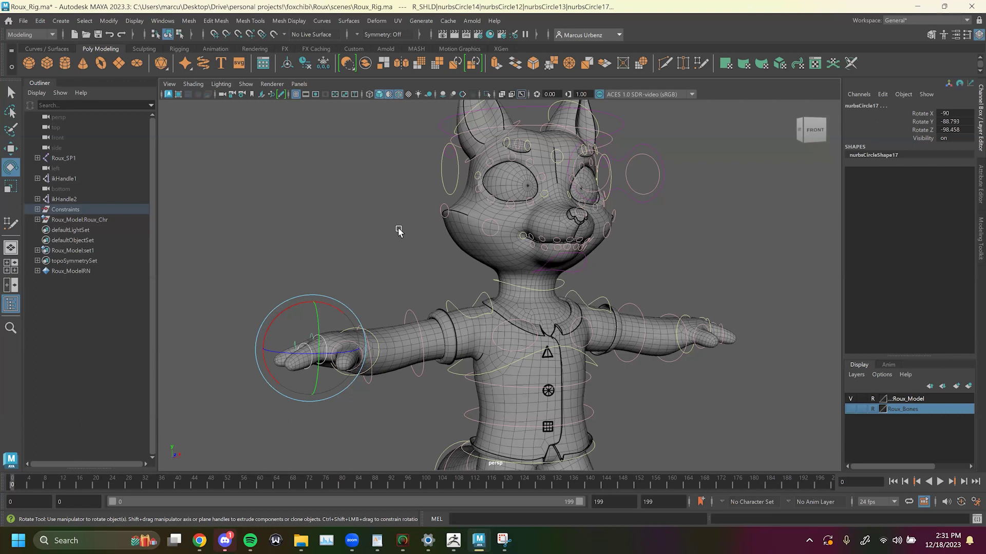
pyautogui.click(482, 228)
pyautogui.keyDown('alt'); pyautogui.moveTo(578, 150); pyautogui.dragTo(550, 239, button='middle'); pyautogui.keyUp('alt')
pyautogui.scroll(5, 550, 240)
pyautogui.keyDown('alt'); pyautogui.moveTo(531, 288); pyautogui.dragTo(539, 297); pyautogui.keyUp('alt')
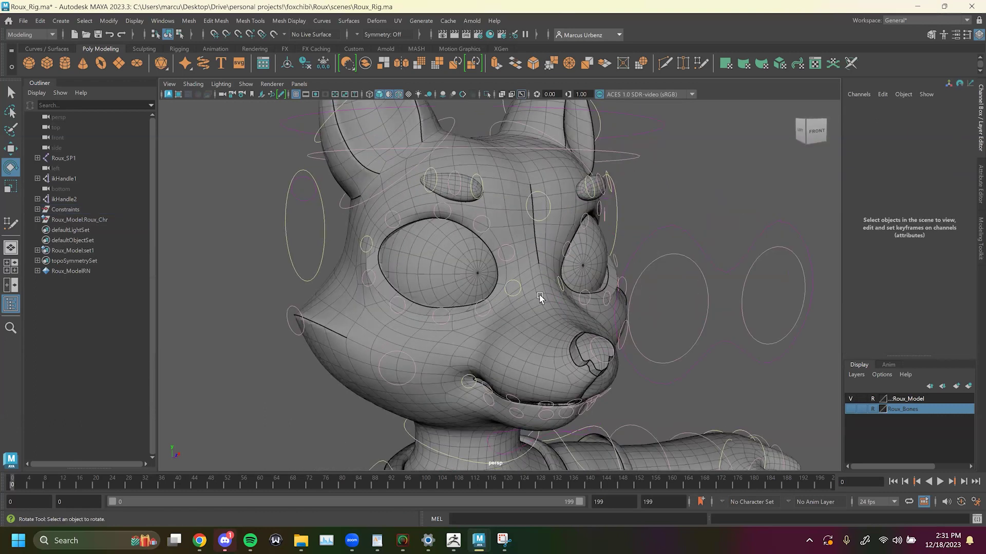